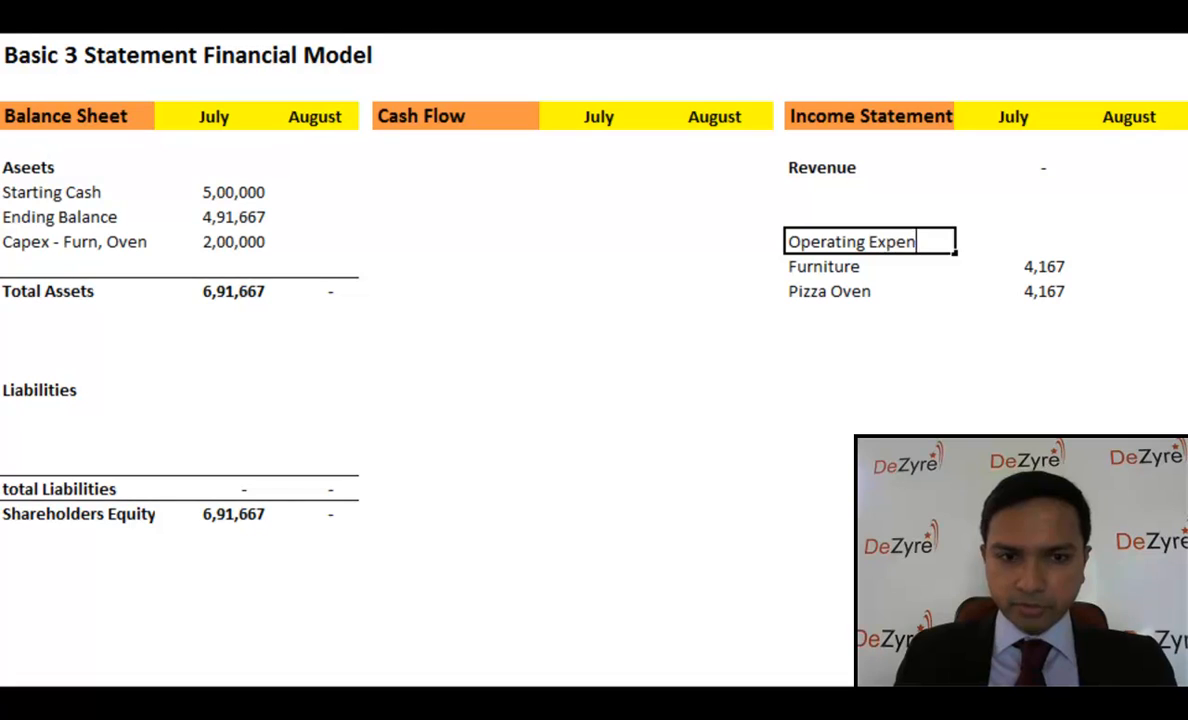
Complete the Operating Expenses heading above the Furniture row of the income statement and make it bold.
text(ses)
key(ctrl+Return)
key(ctrl+b)
Add a bold Operating Income label to the income statement, three rows below Pizza Oven.
key(Down)
key(Down)
key(Down)
key(Down)
key(Down)
key(Down)
key(Down)
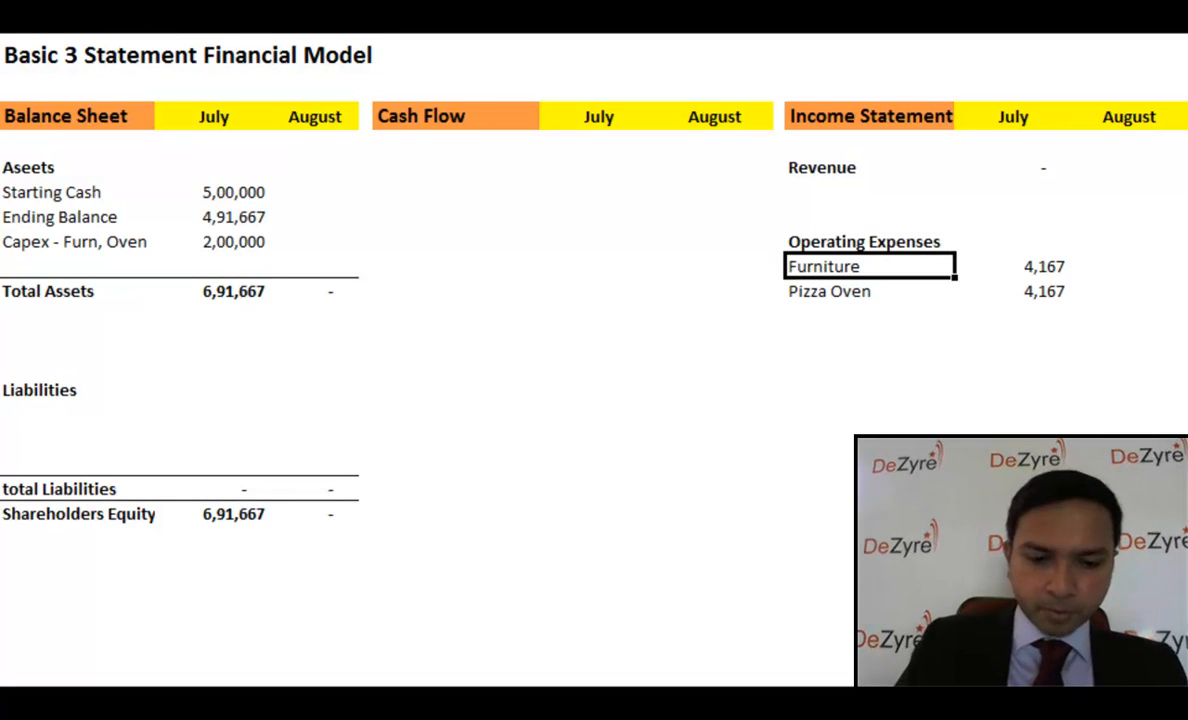
key(Up)
key(Up)
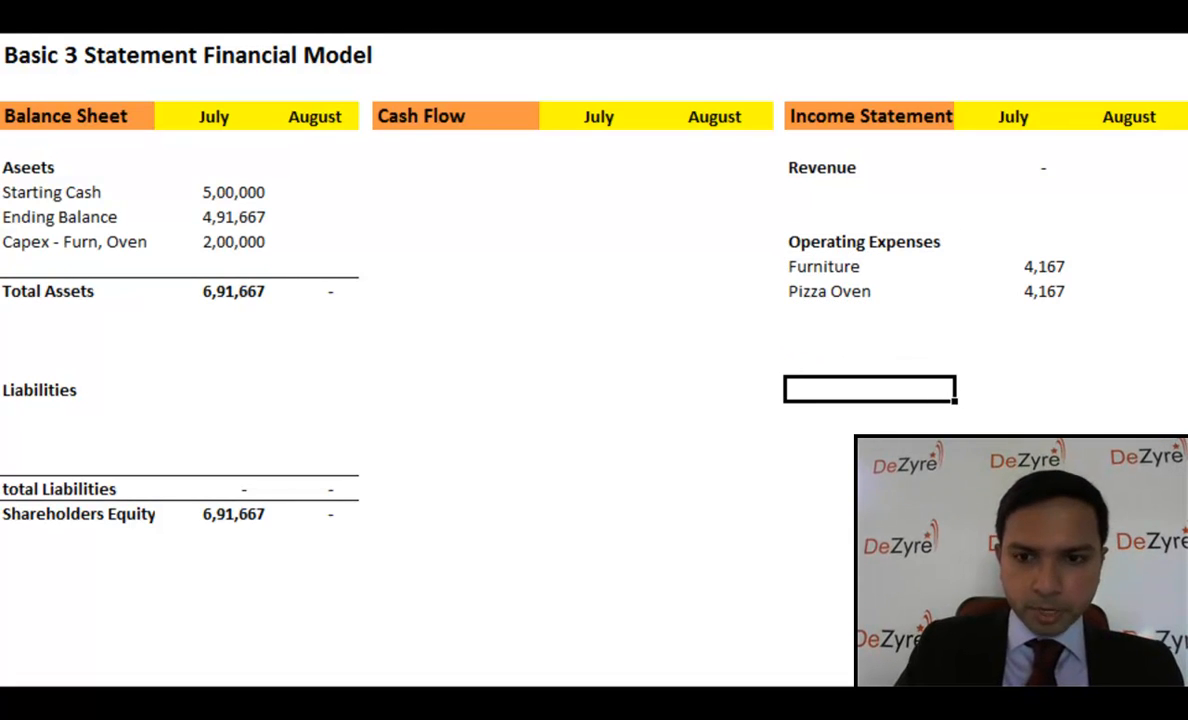
text(Operating Income)
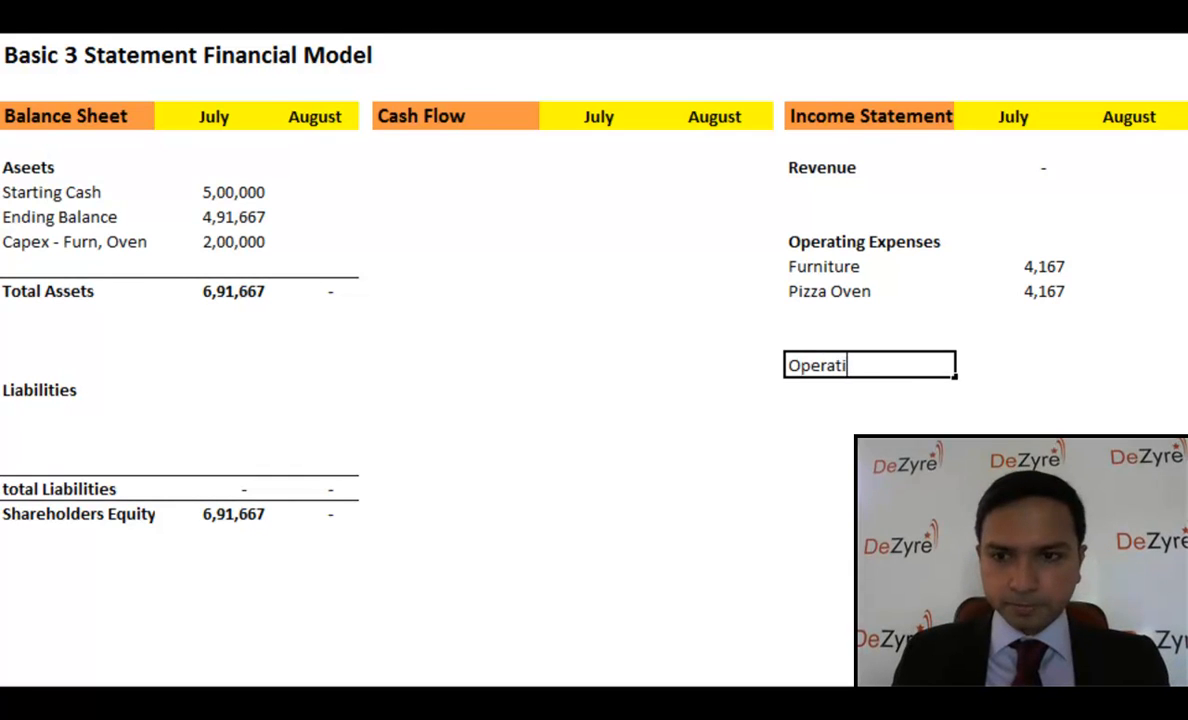
key(Return)
key(Up)
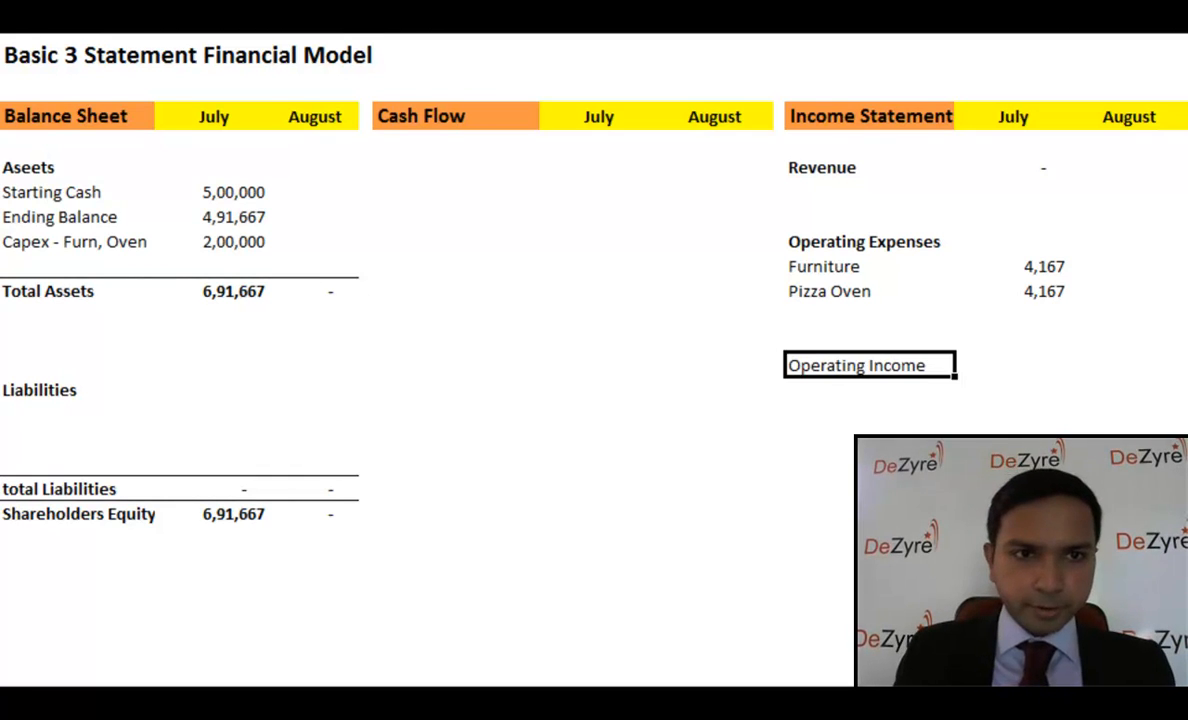
key(ctrl+b)
Add a bottom border across the income statement's empty row directly above Operating Income, from the label column through August.
key(shift+space)
key(ctrl+shift+plus)
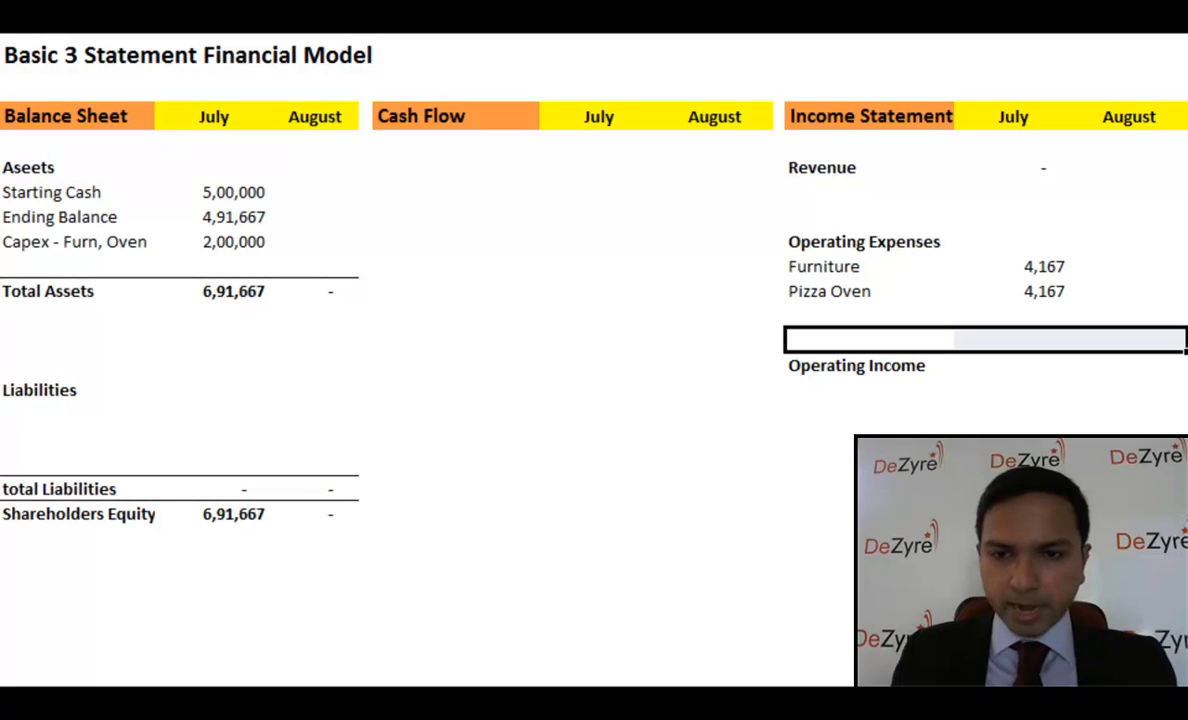
key(alt+h)
key(b)
key(o)
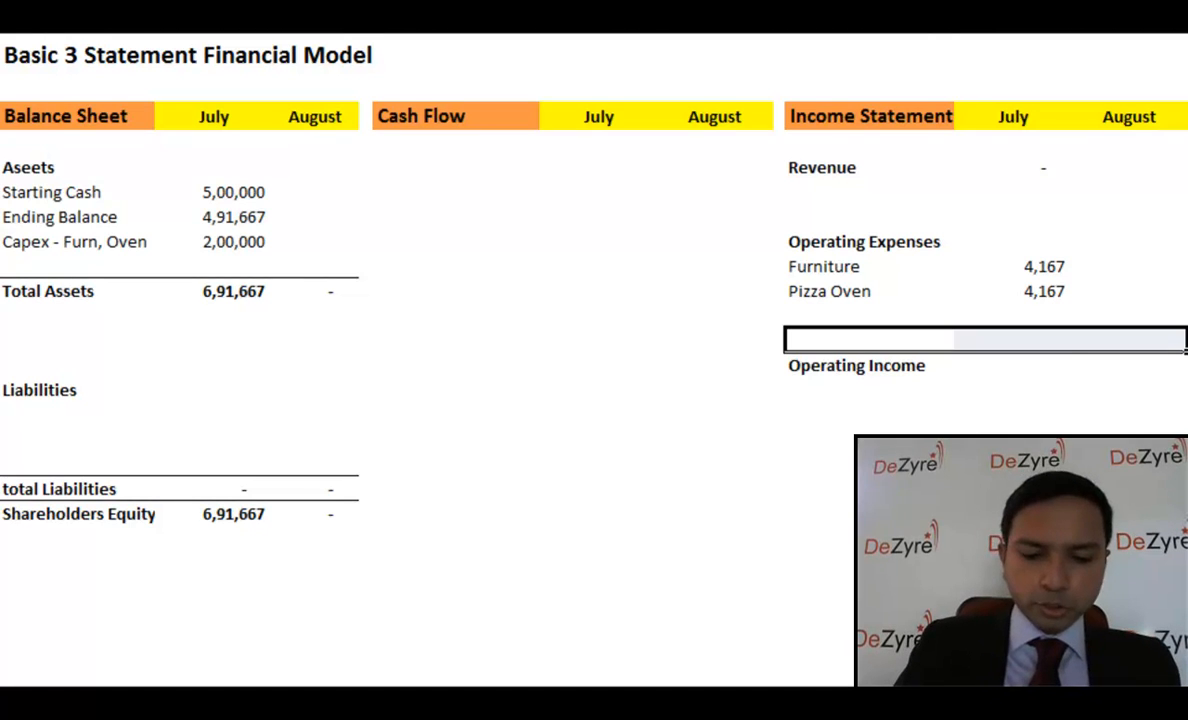
Add a Marketing line below Pizza Oven in the operating expenses, with a July amount of 50000.
key(Right)
key(Left)
key(Up)
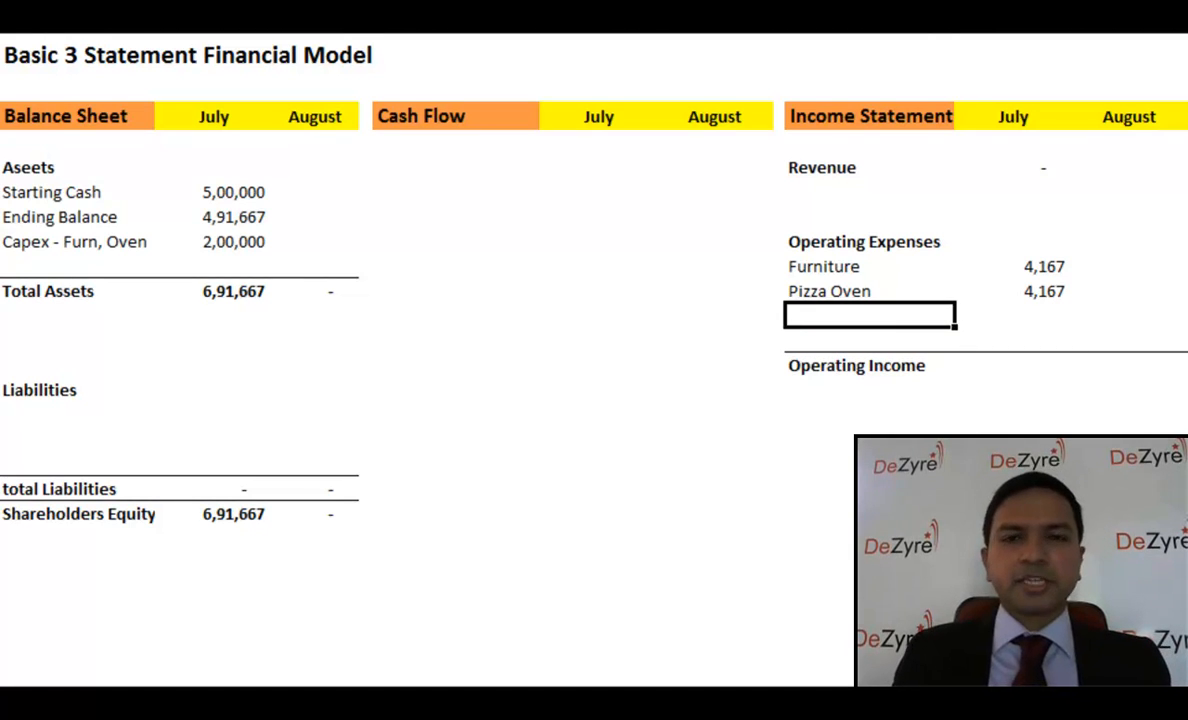
text(Marketing)
key(Return)
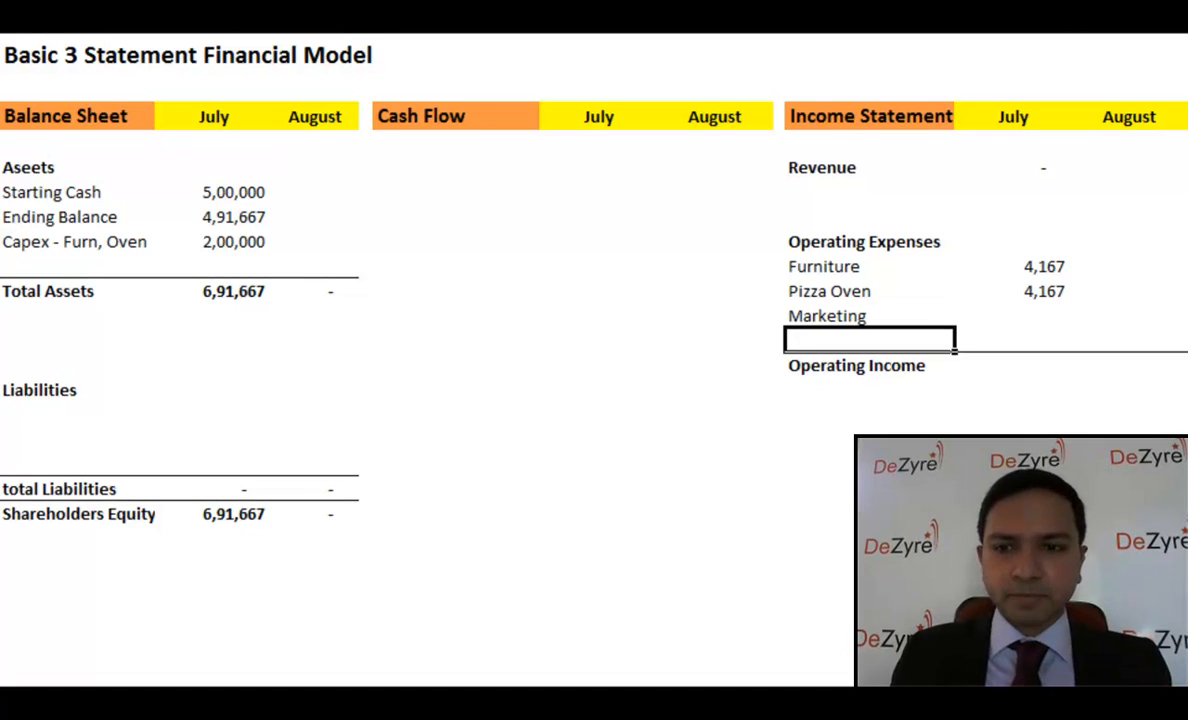
key(Up)
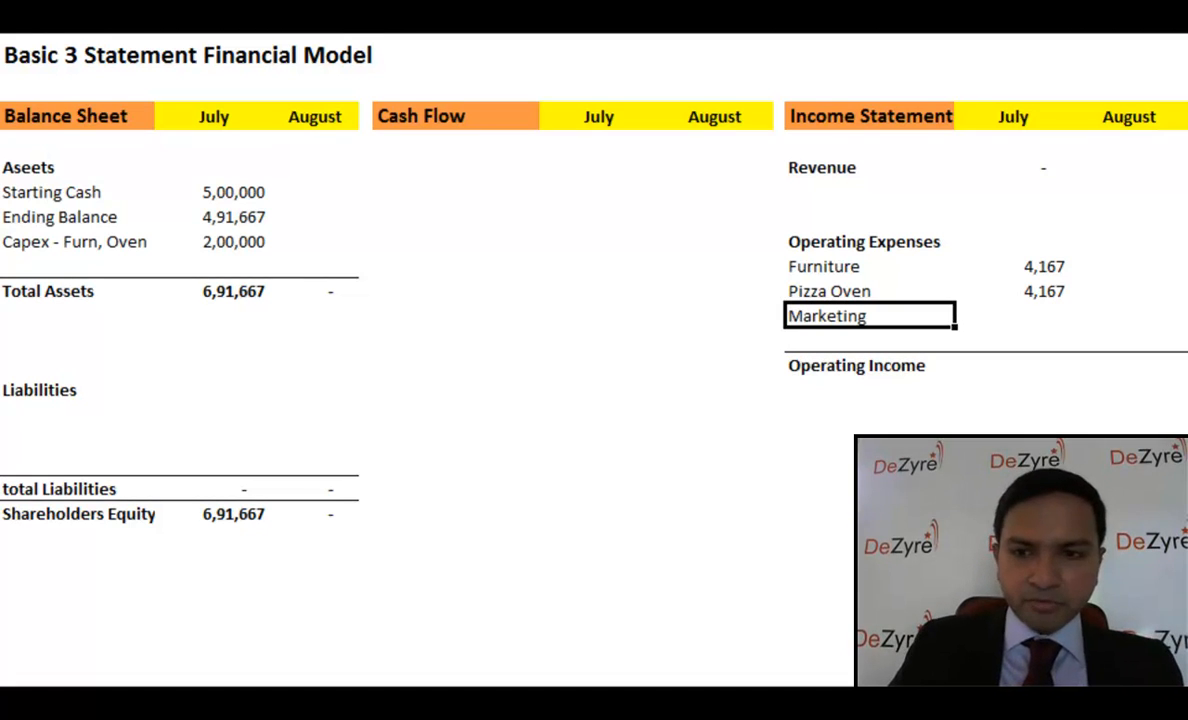
key(Right)
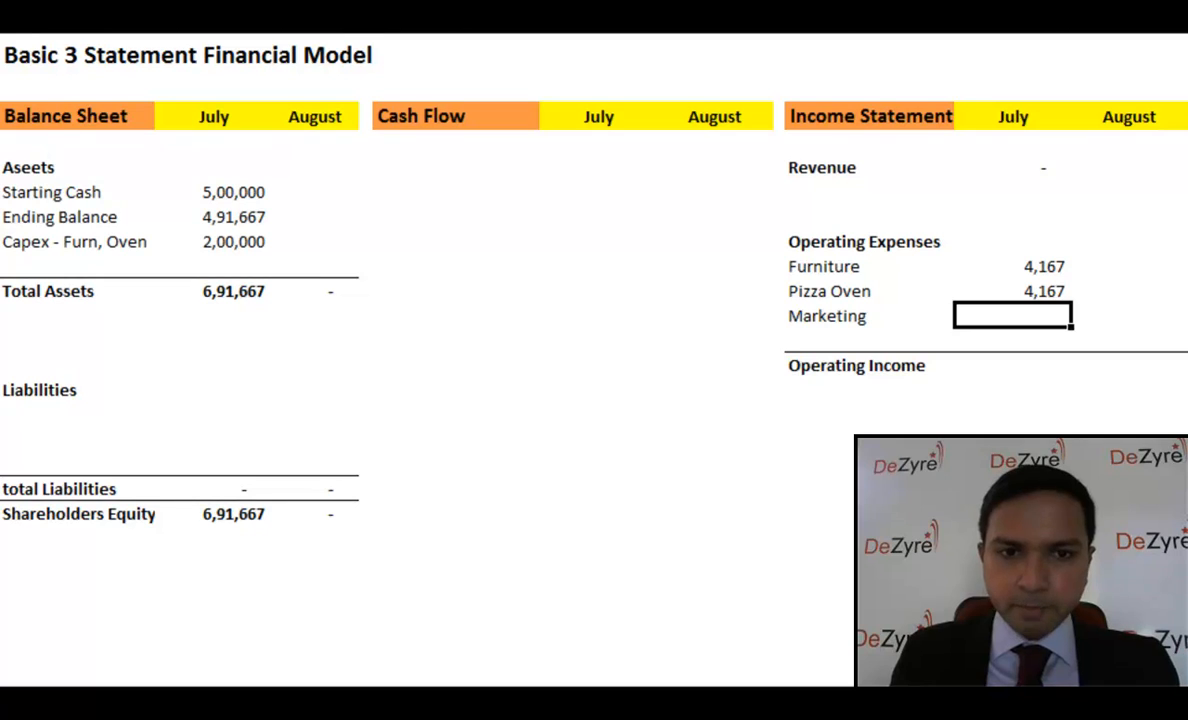
text(50000)
key(Return)
key(Up)
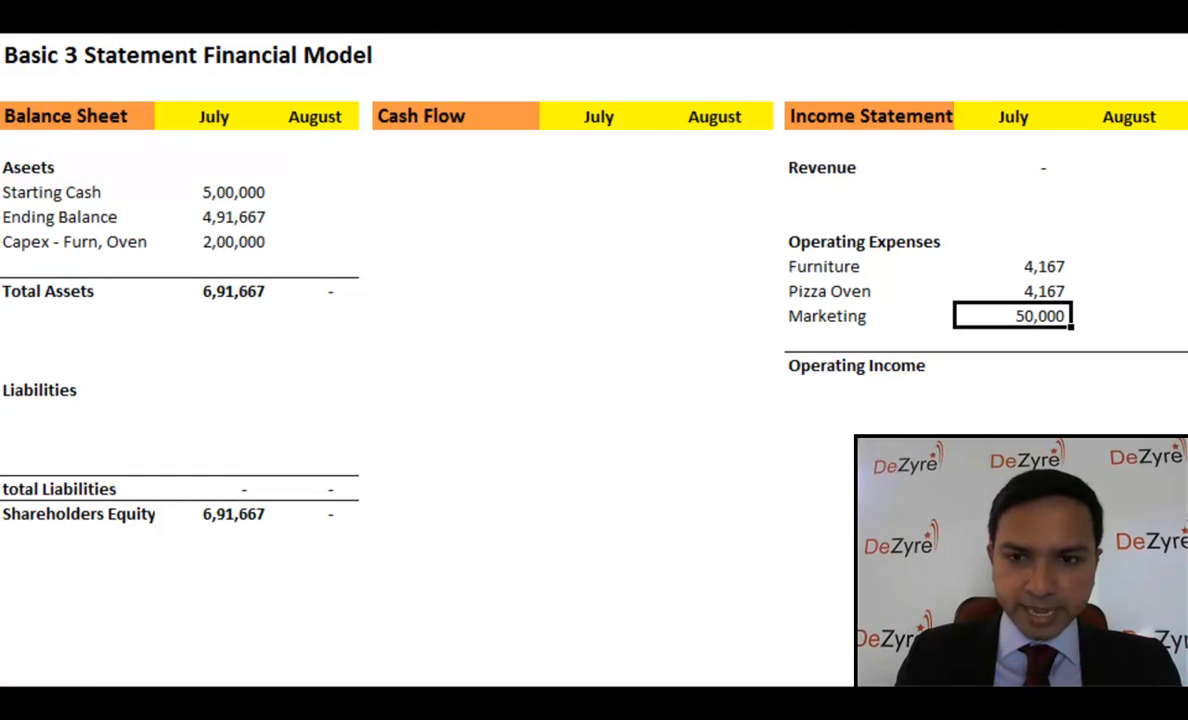
key(Left)
key(Left)
key(Left)
key(Left)
key(Left)
key(Left)
key(Left)
key(Up)
key(Up)
key(Up)
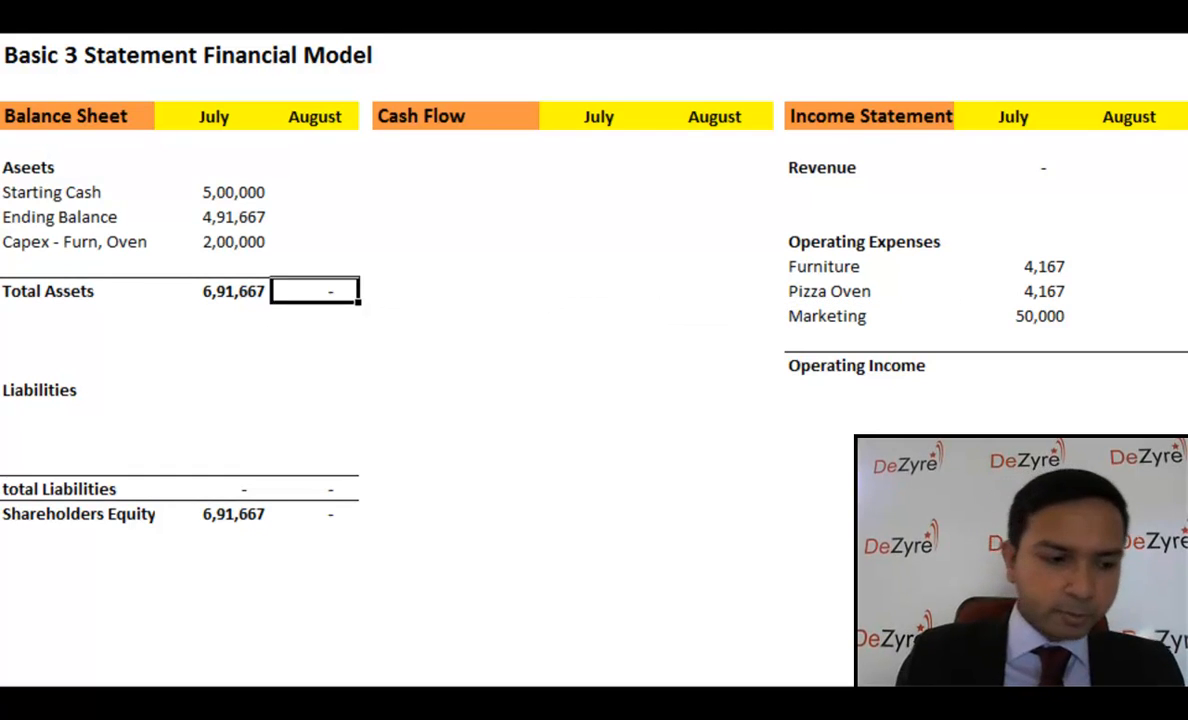
key(Left)
key(Up)
key(F2)
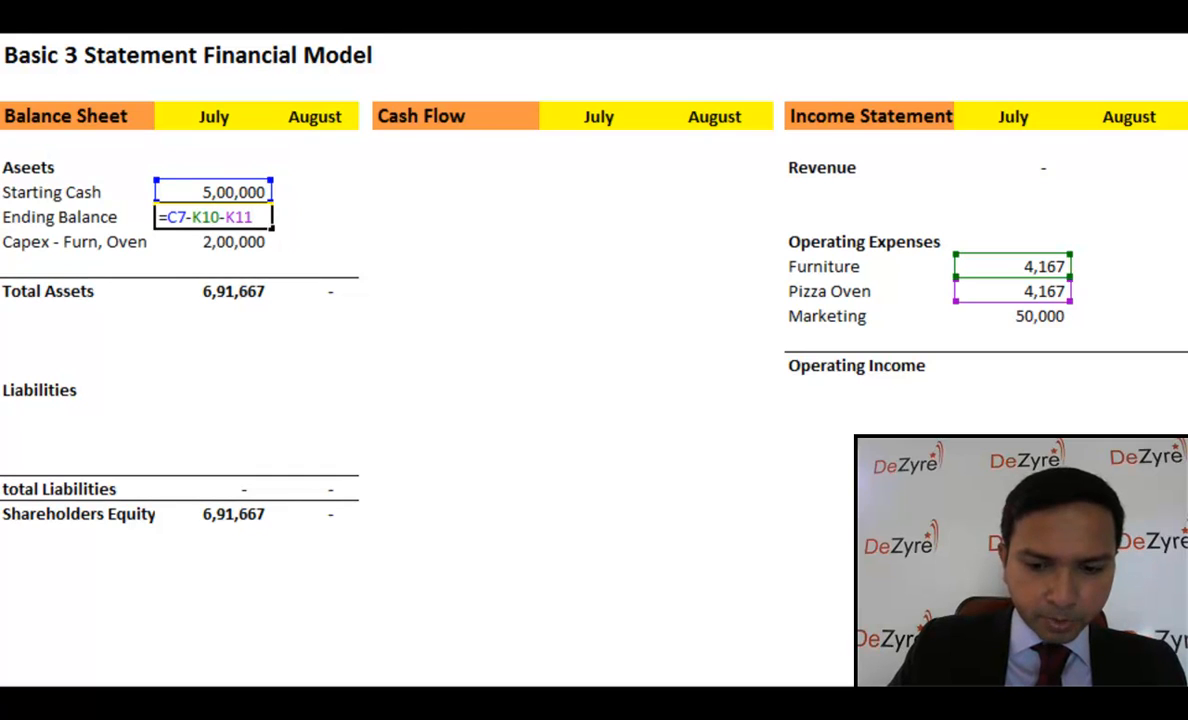
key(BackSpace)
key(BackSpace)
key(BackSpace)
key(BackSpace)
key(BackSpace)
key(BackSpace)
key(BackSpace)
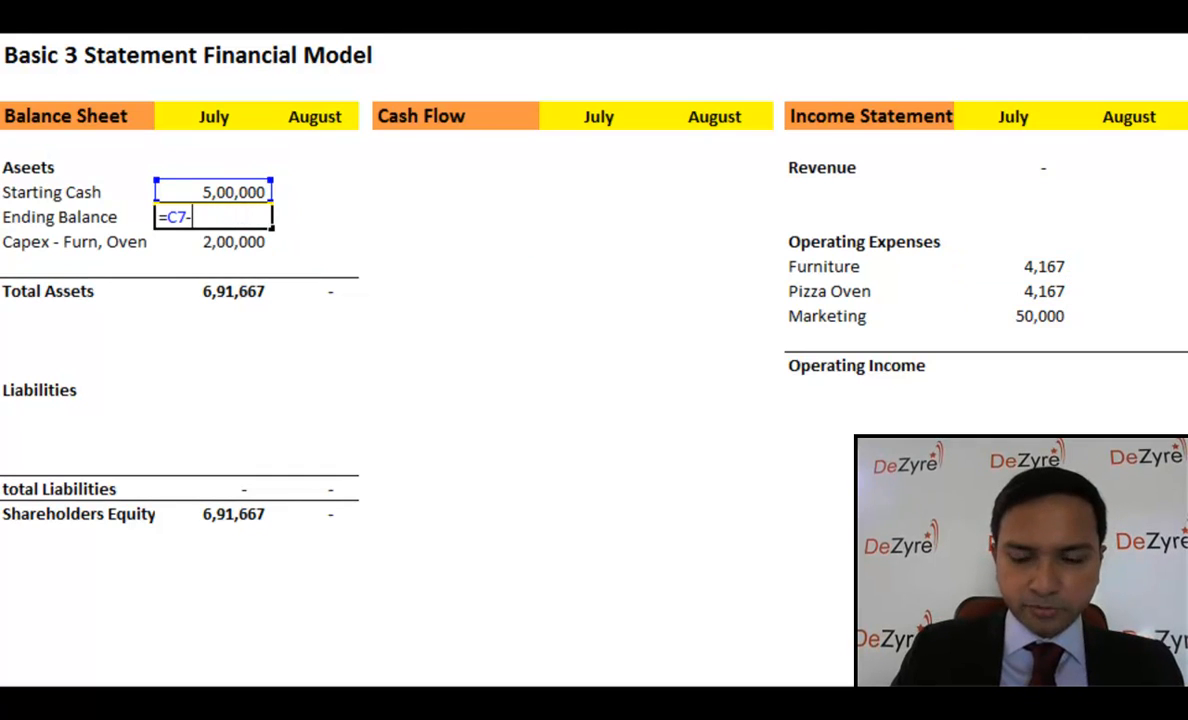
text(100000)
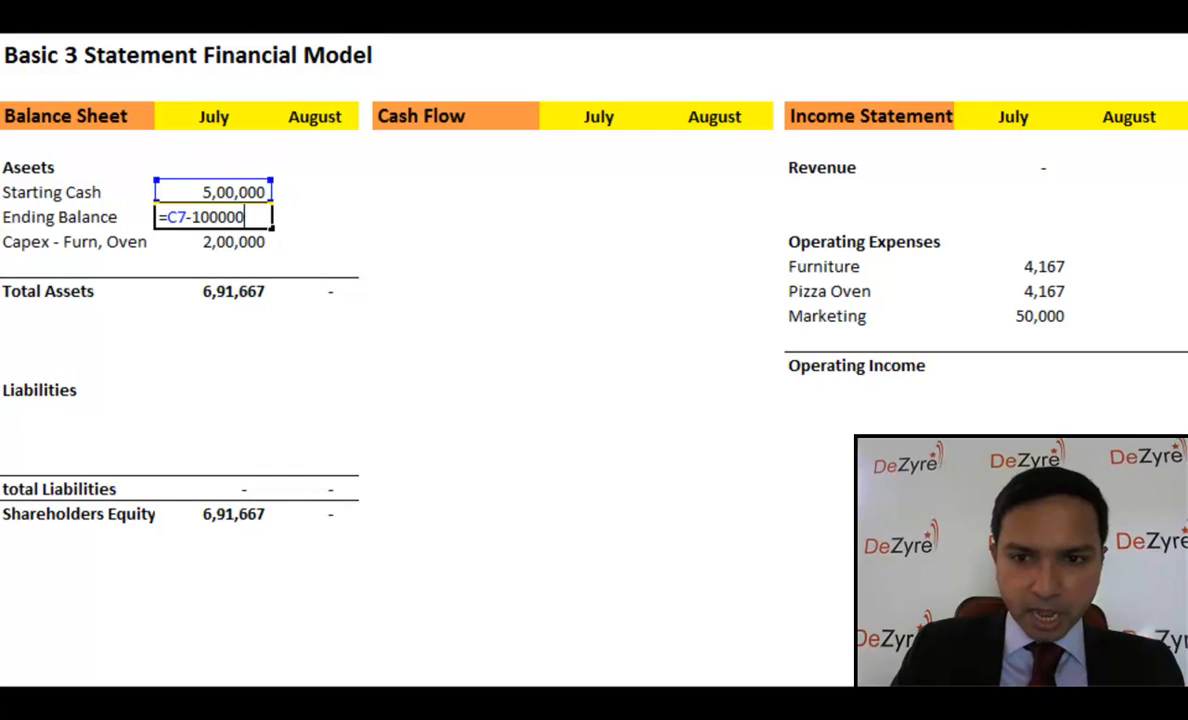
text(-1)
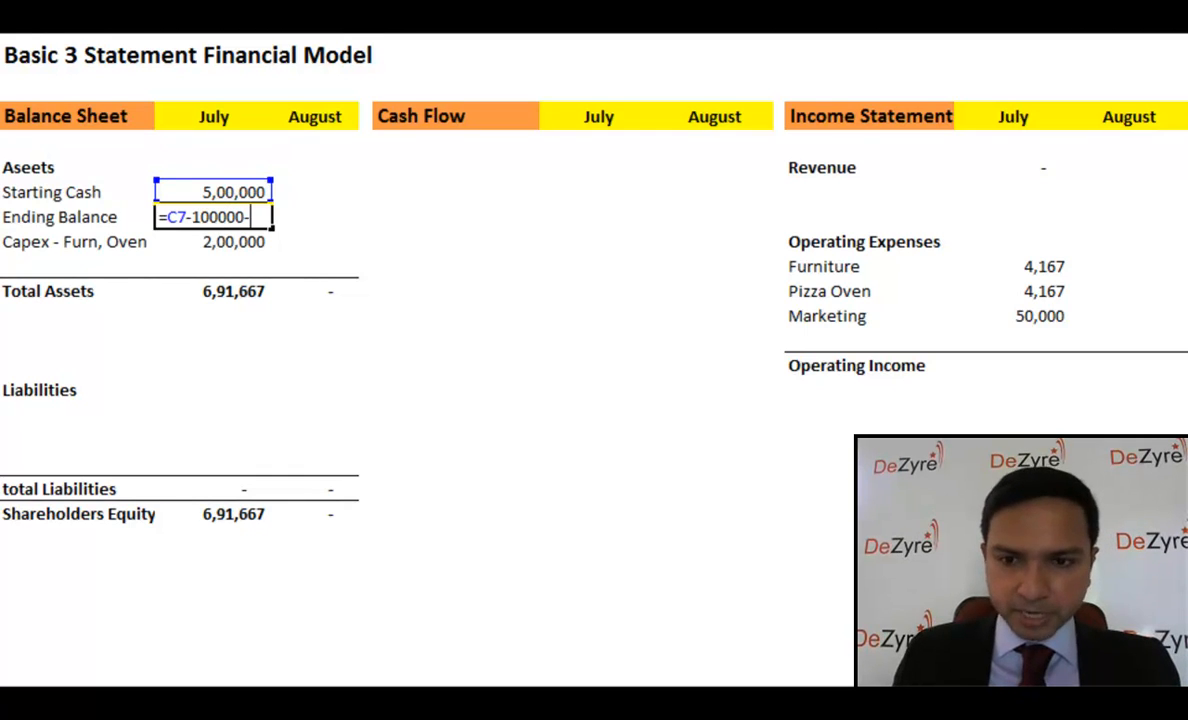
text(00000)
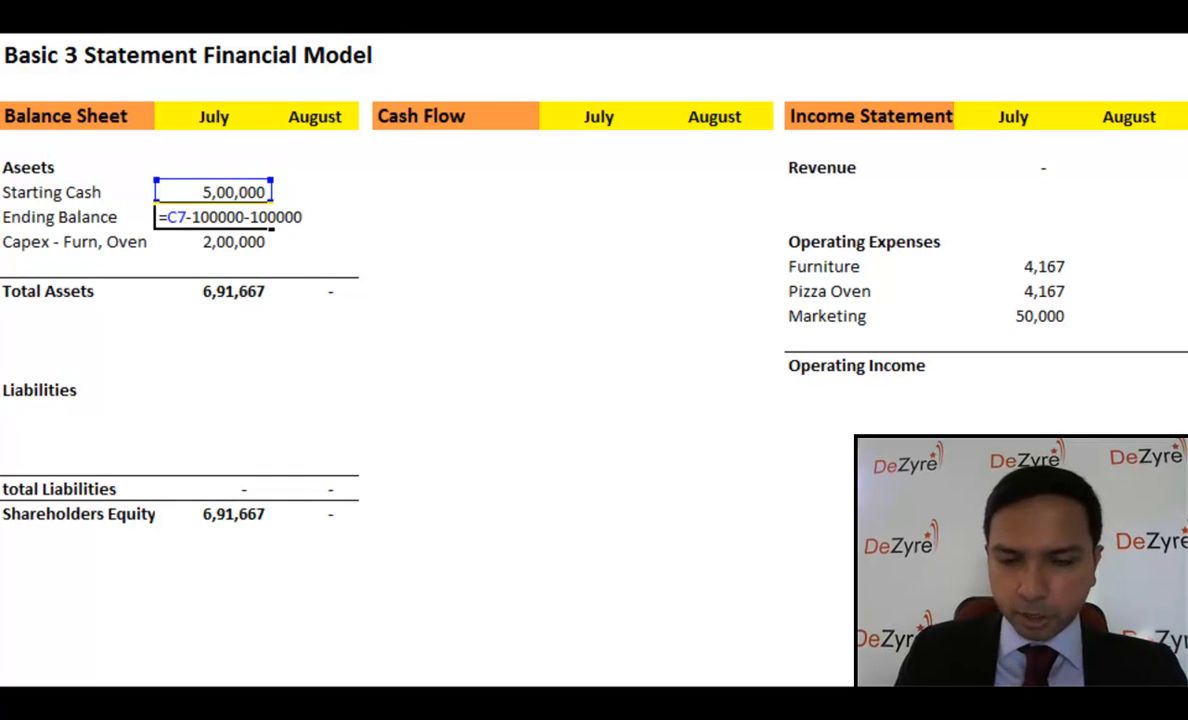
text(-50)
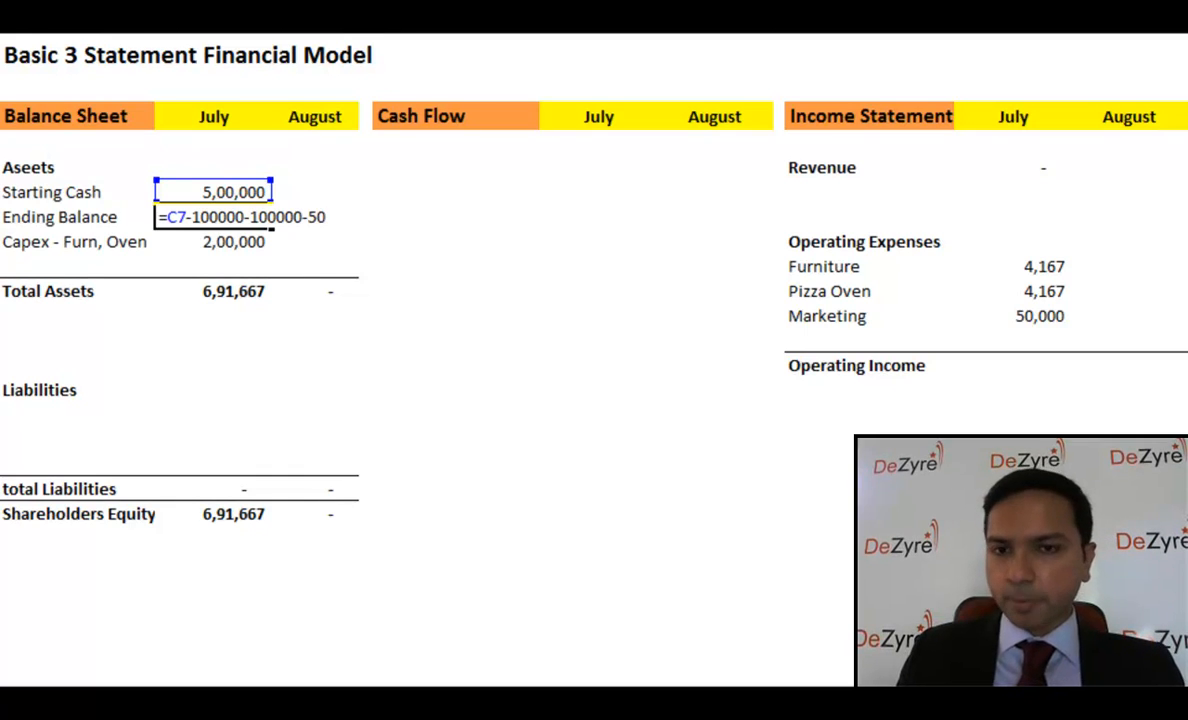
key(BackSpace)
key(BackSpace)
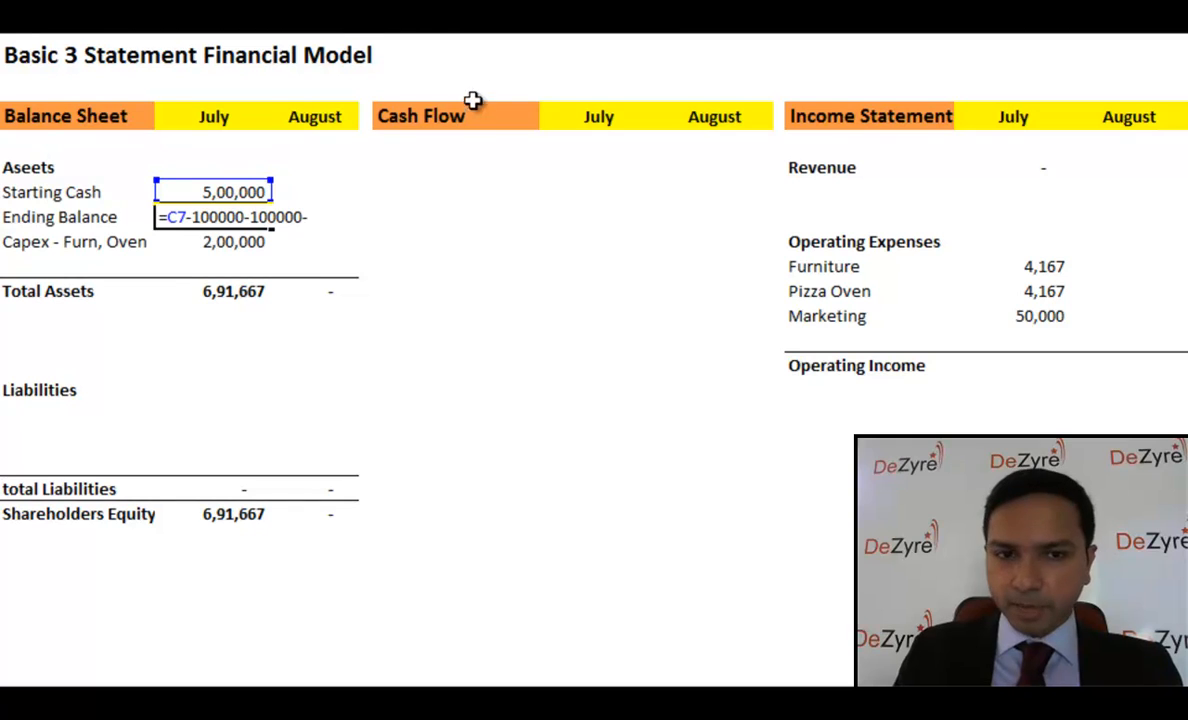
click(1034, 313)
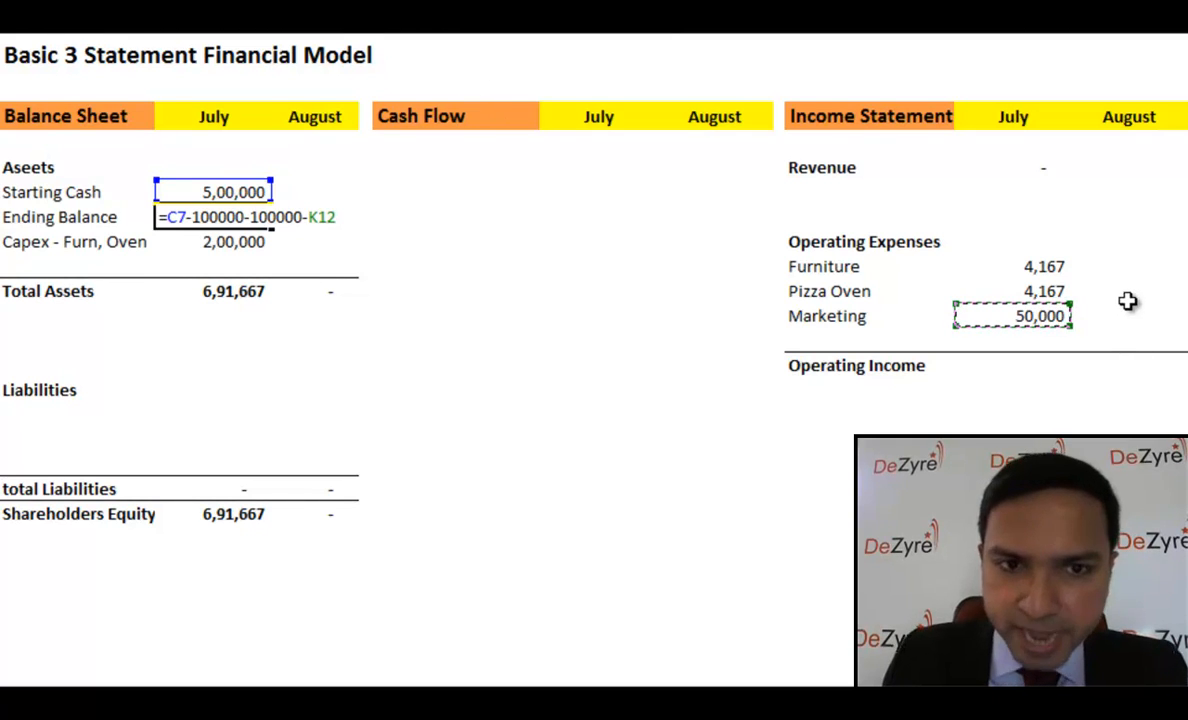
key(Return)
key(Up)
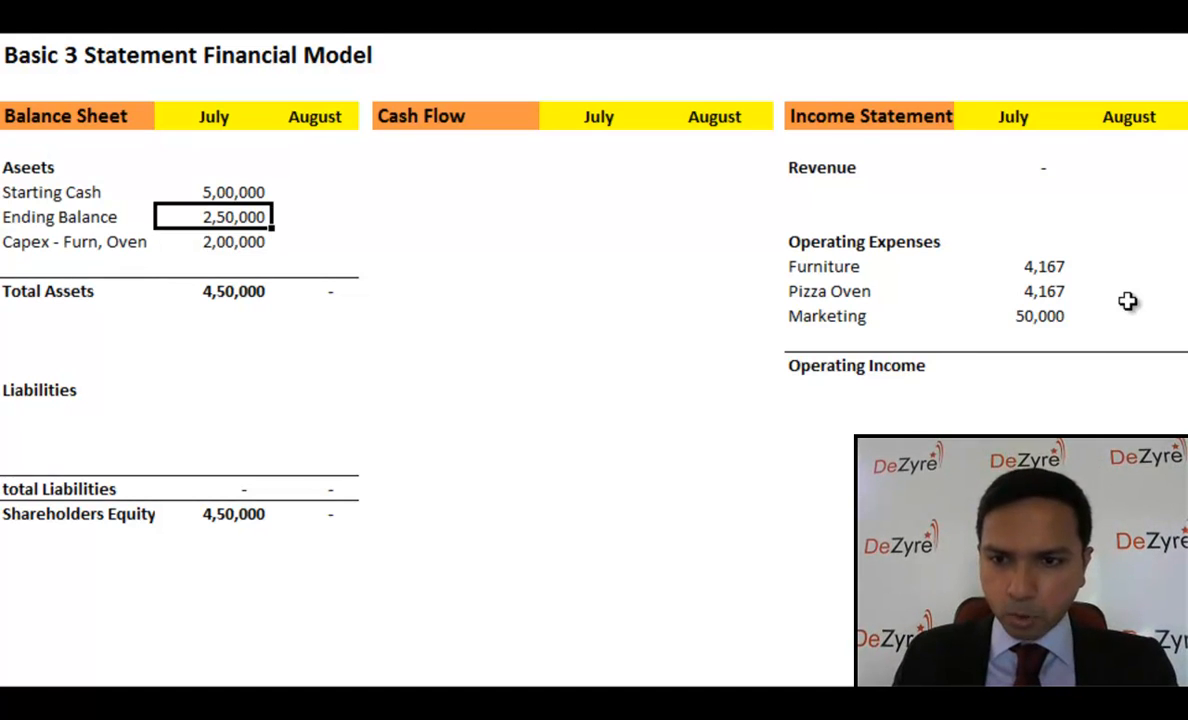
Calculate July Operating Income as revenue in K6 minus the SUM of the operating expense rows from Furniture down.
key(Right)
key(Right)
key(Right)
key(Right)
key(Right)
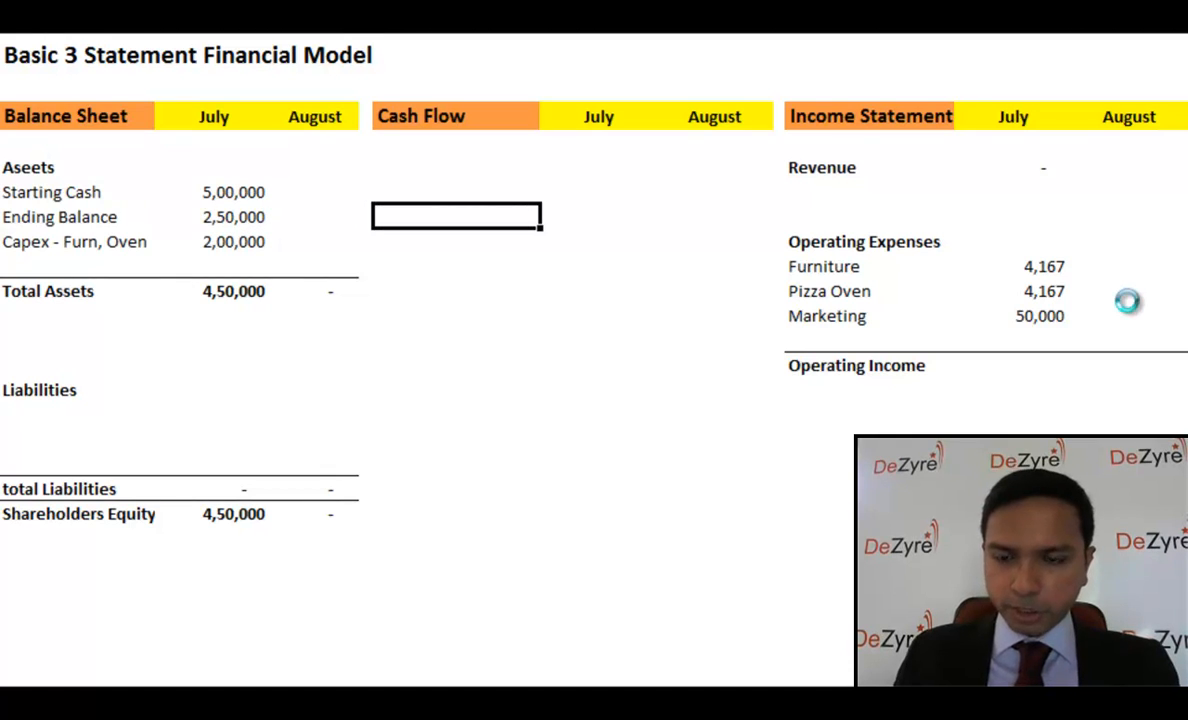
key(Right)
key(Right)
key(Down)
key(Down)
key(Down)
key(Down)
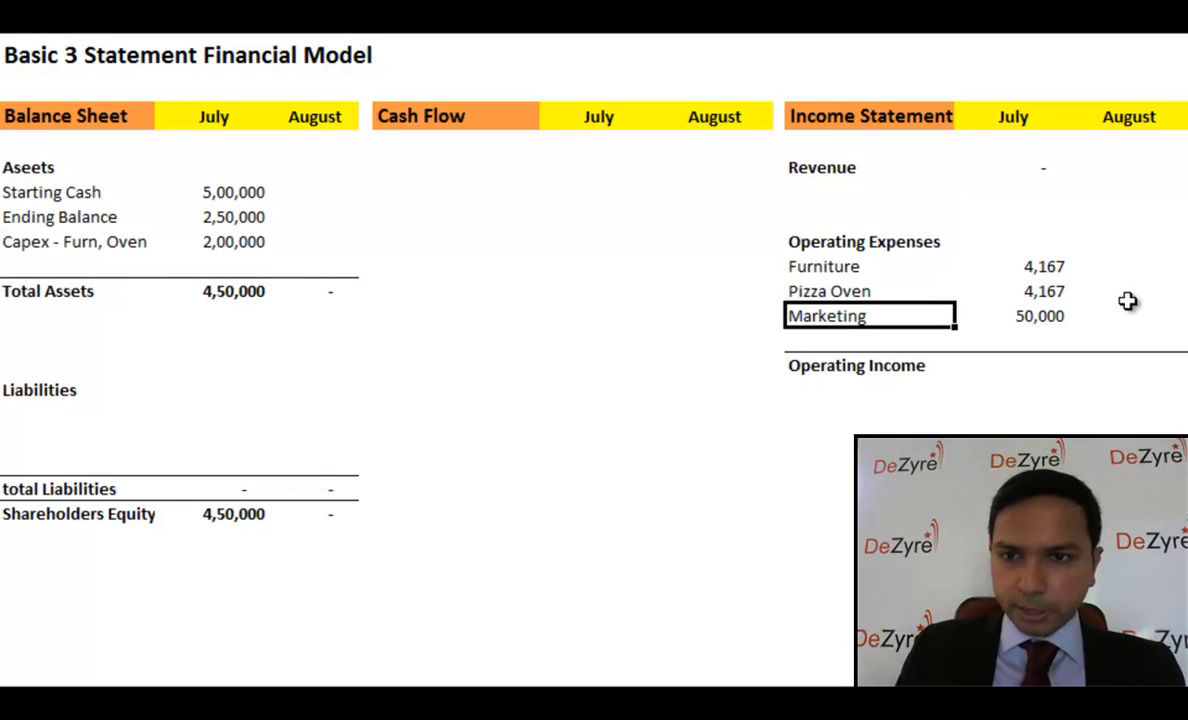
key(Right)
key(Right)
key(Down)
key(Down)
key(Left)
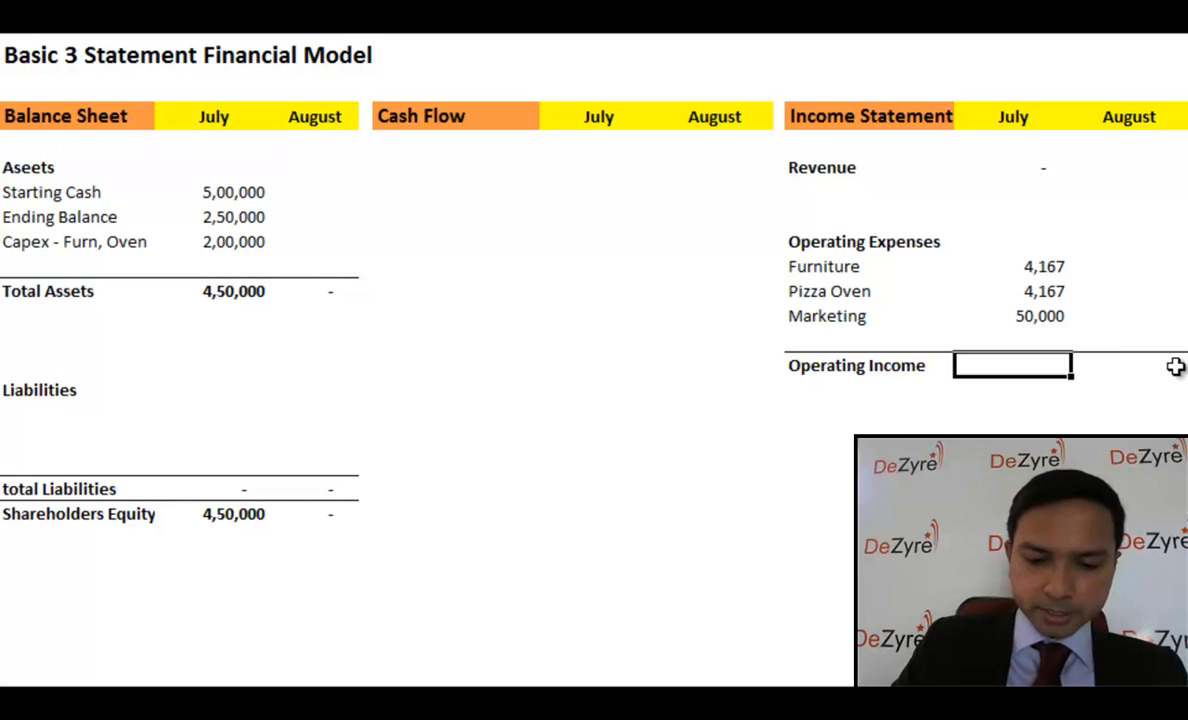
text(=)
key(Up)
key(Up)
key(Up)
key(Up)
key(Up)
key(Up)
key(Up)
key(Up)
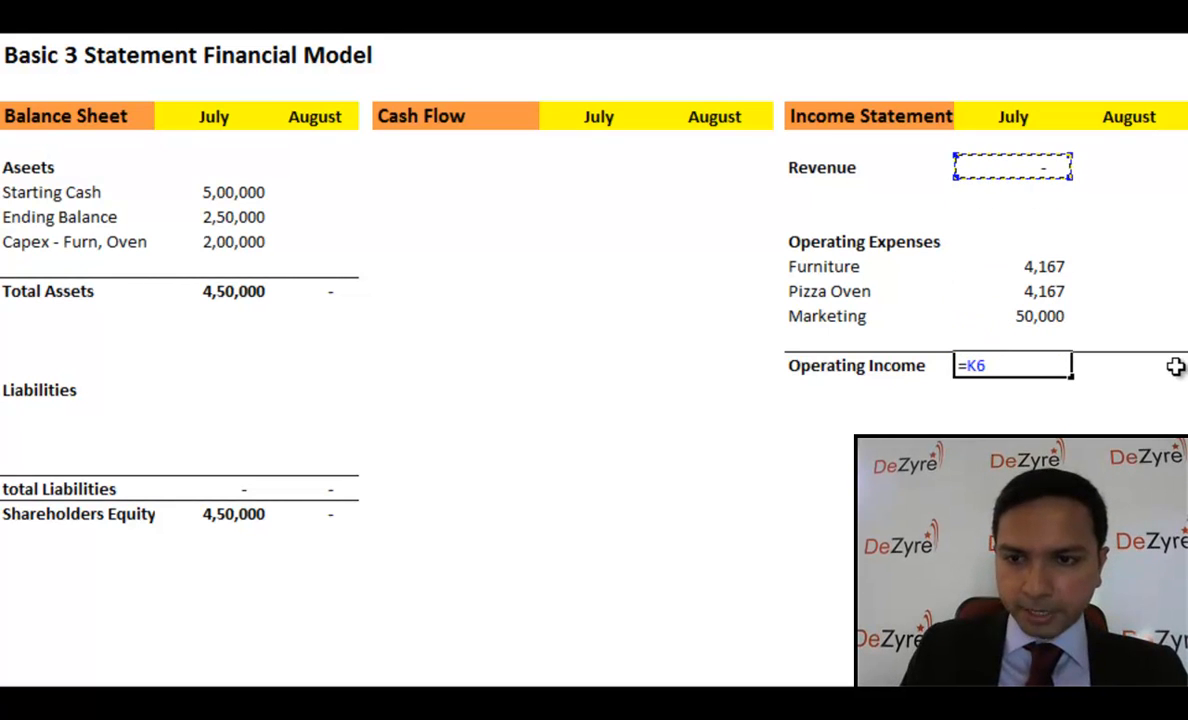
text(-sum()
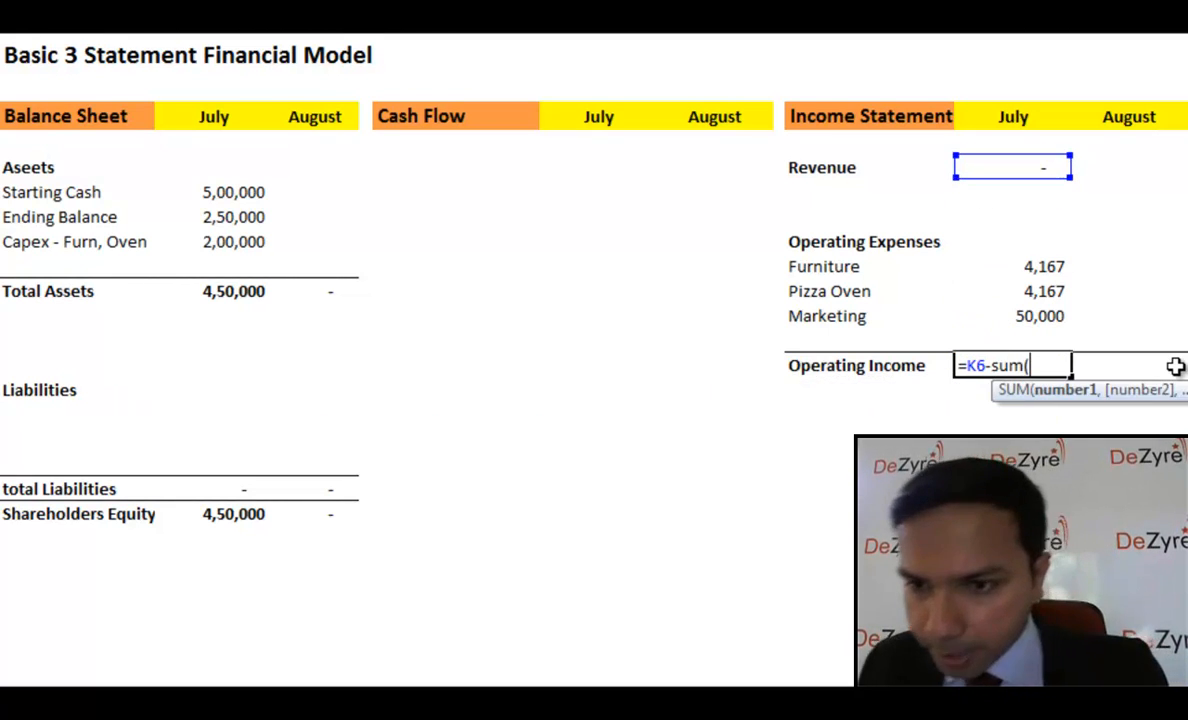
key(Up)
key(shift+Up)
key(shift+Up)
key(shift+Up)
key(Return)
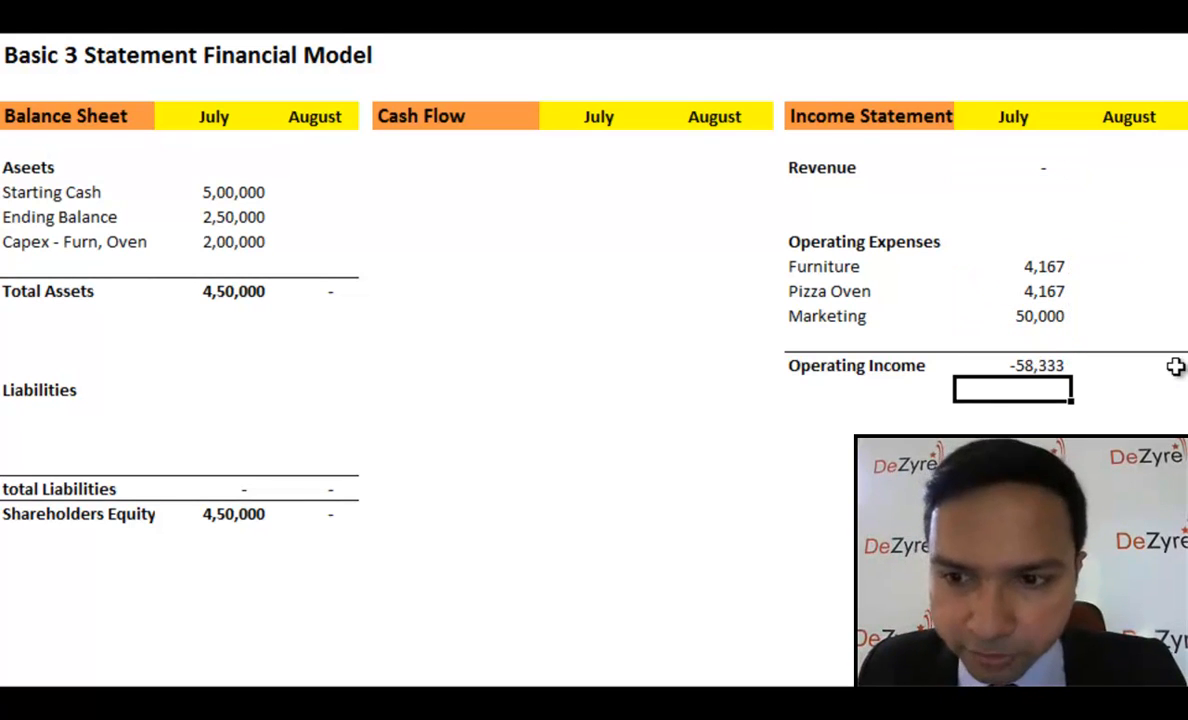
key(Up)
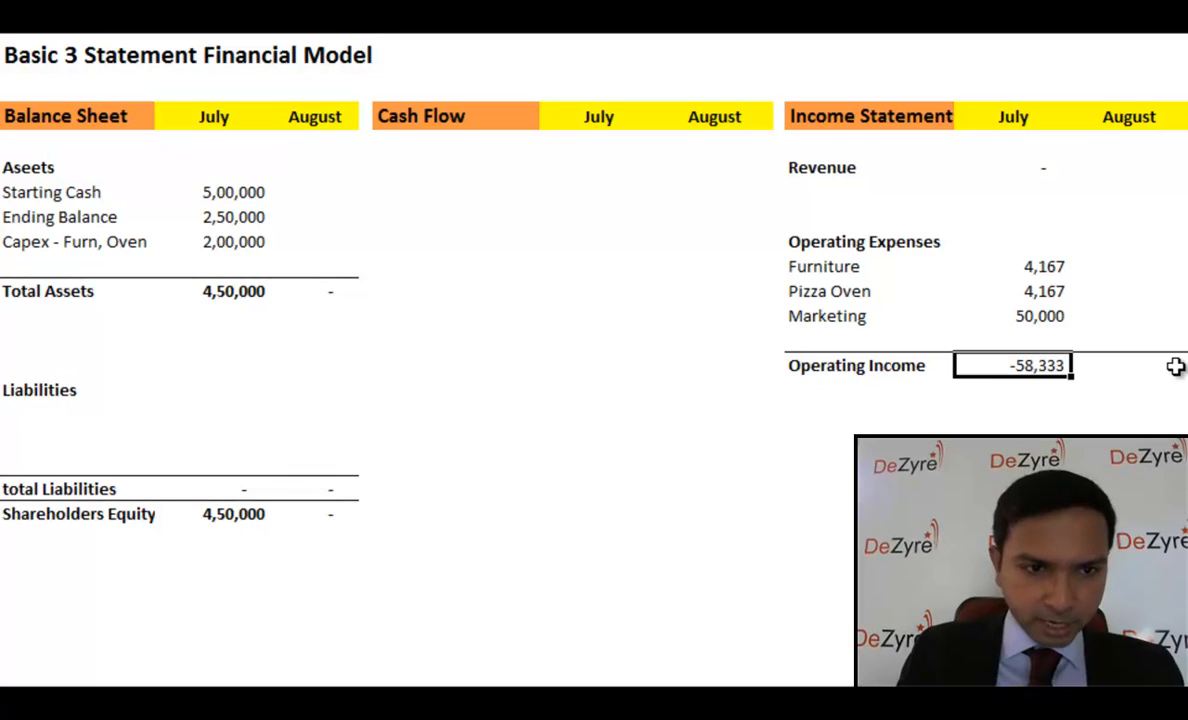
Review the July marketing expense and the balance sheet's asset figures, checking the Starting Cash entry and the Ending Balance formula.
key(Up)
key(Up)
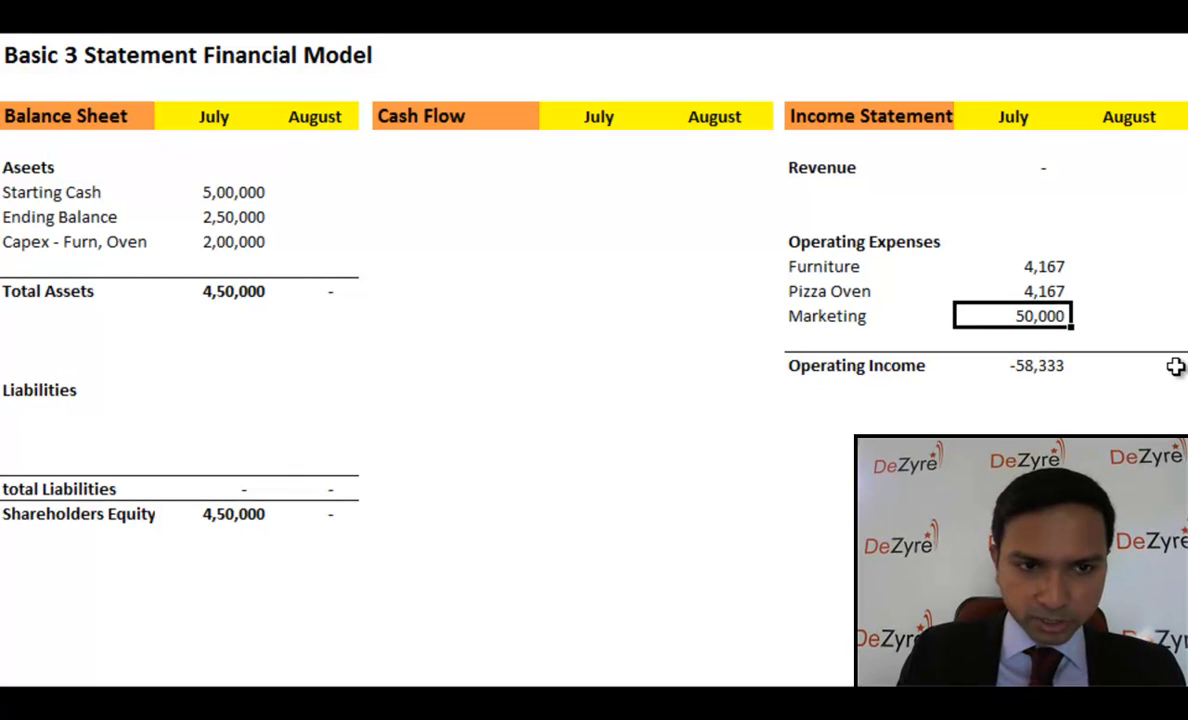
key(Left)
key(Left)
key(Left)
key(Left)
key(Left)
key(Left)
key(Left)
key(Left)
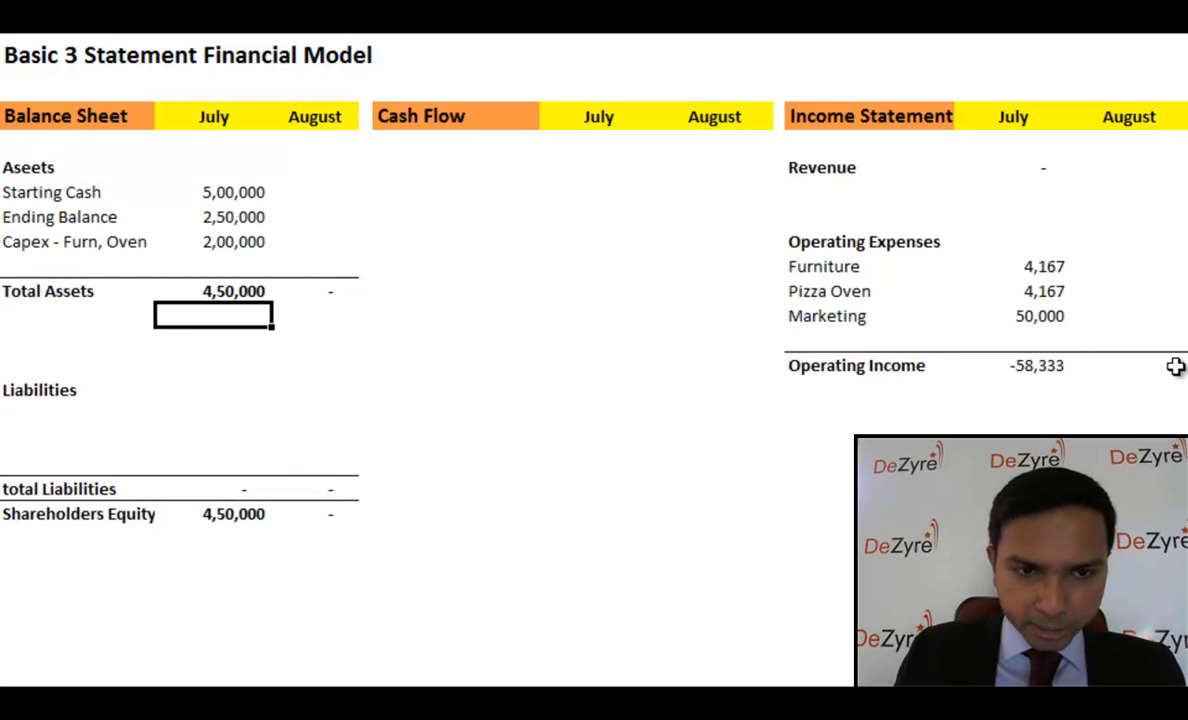
key(Up)
key(Up)
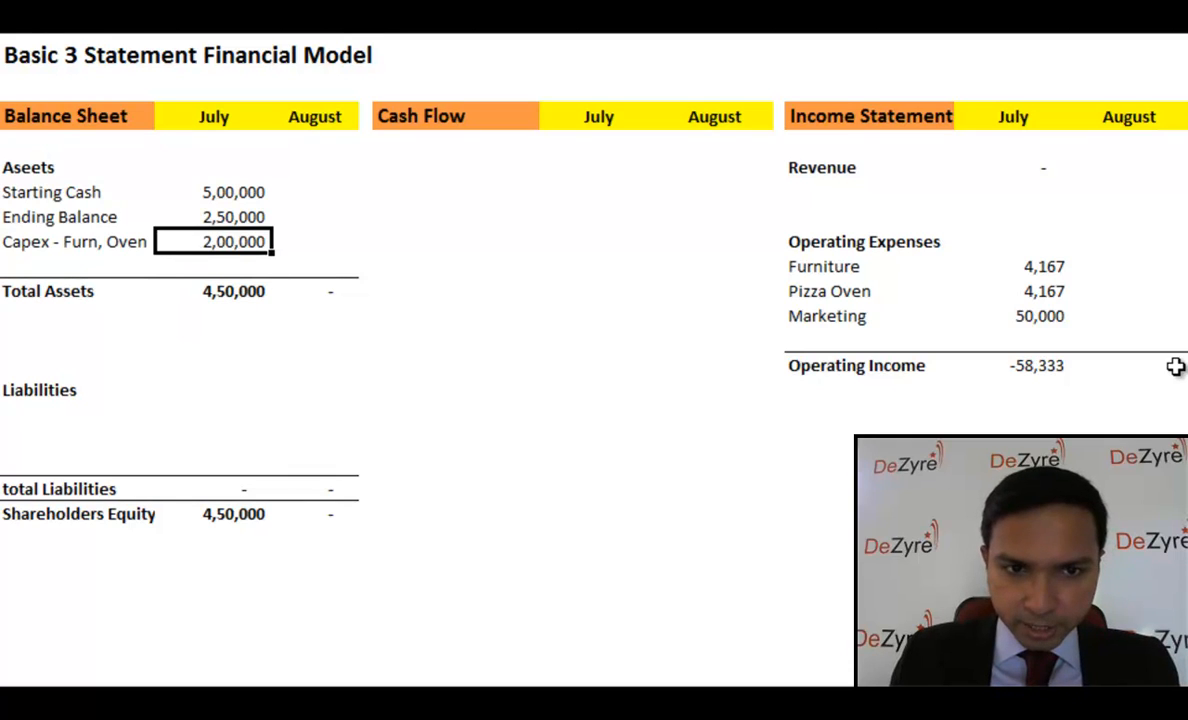
key(shift+Up)
key(shift+Up)
key(Down)
key(Up)
key(Up)
key(Up)
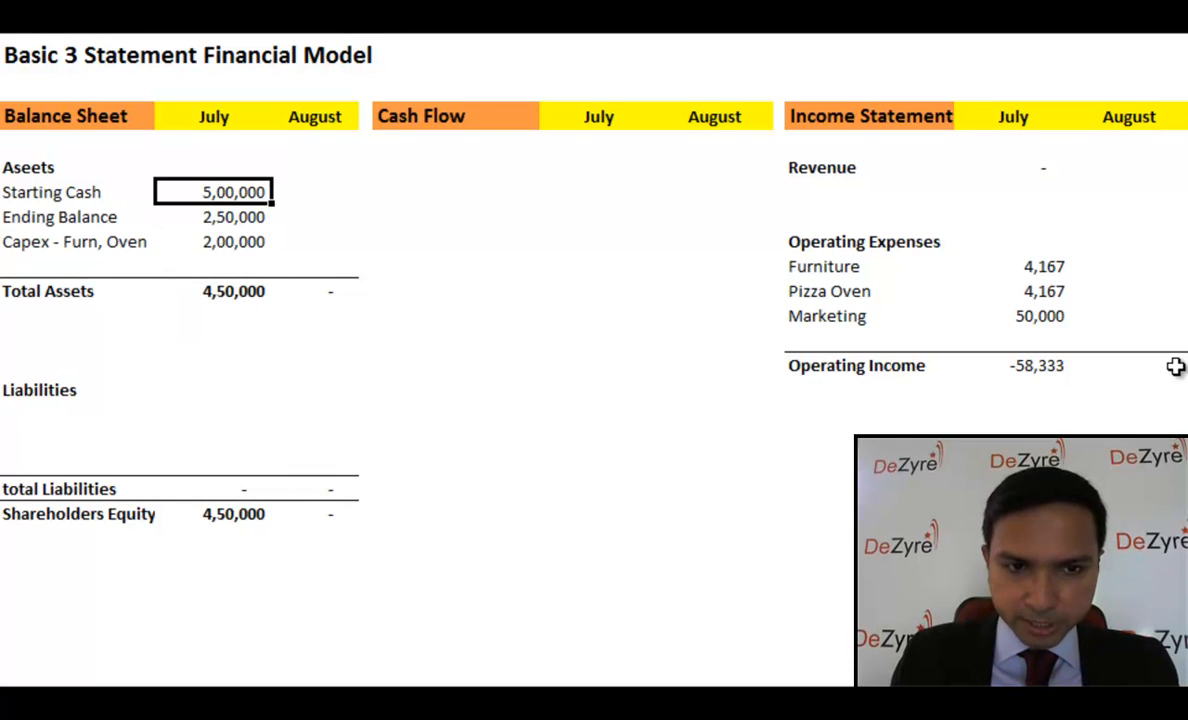
key(F2)
key(Escape)
key(Down)
key(F2)
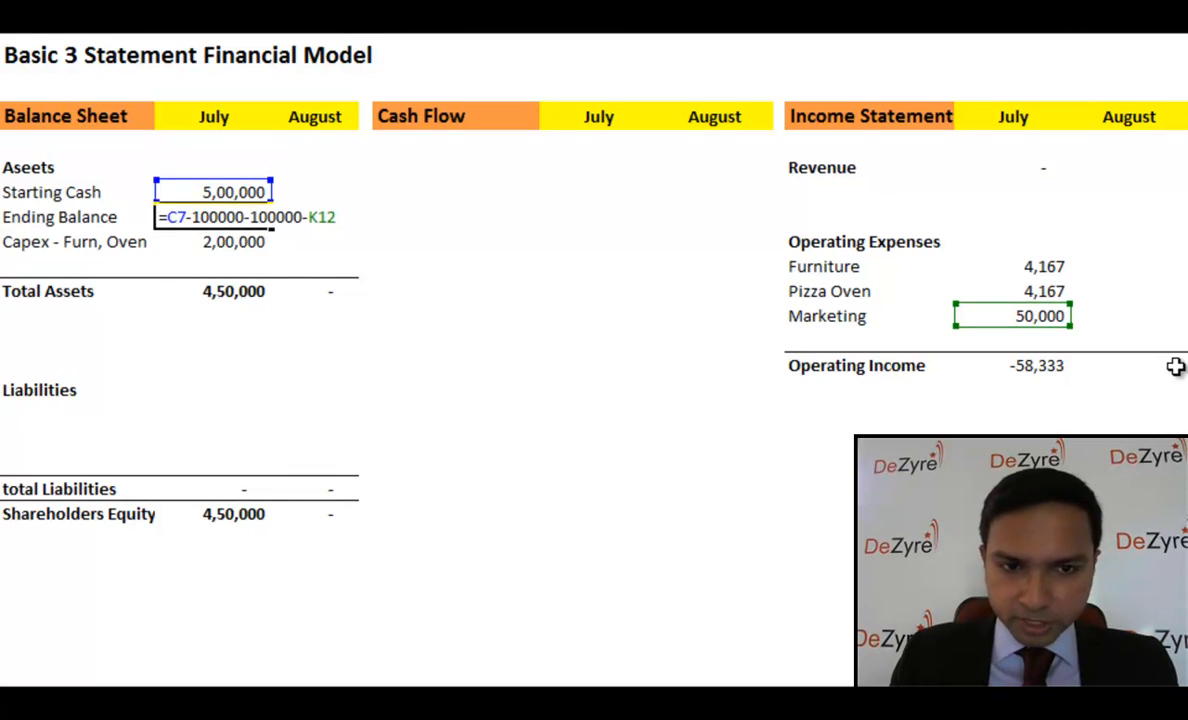
key(ctrl+Return)
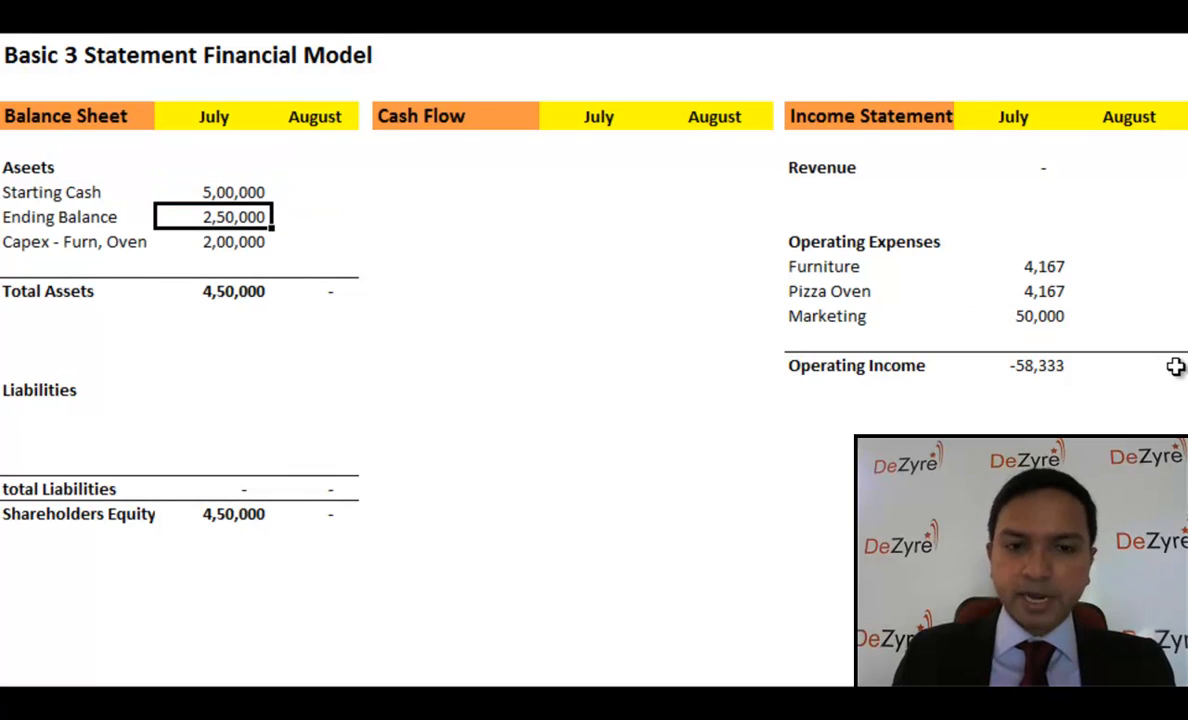
key(Down)
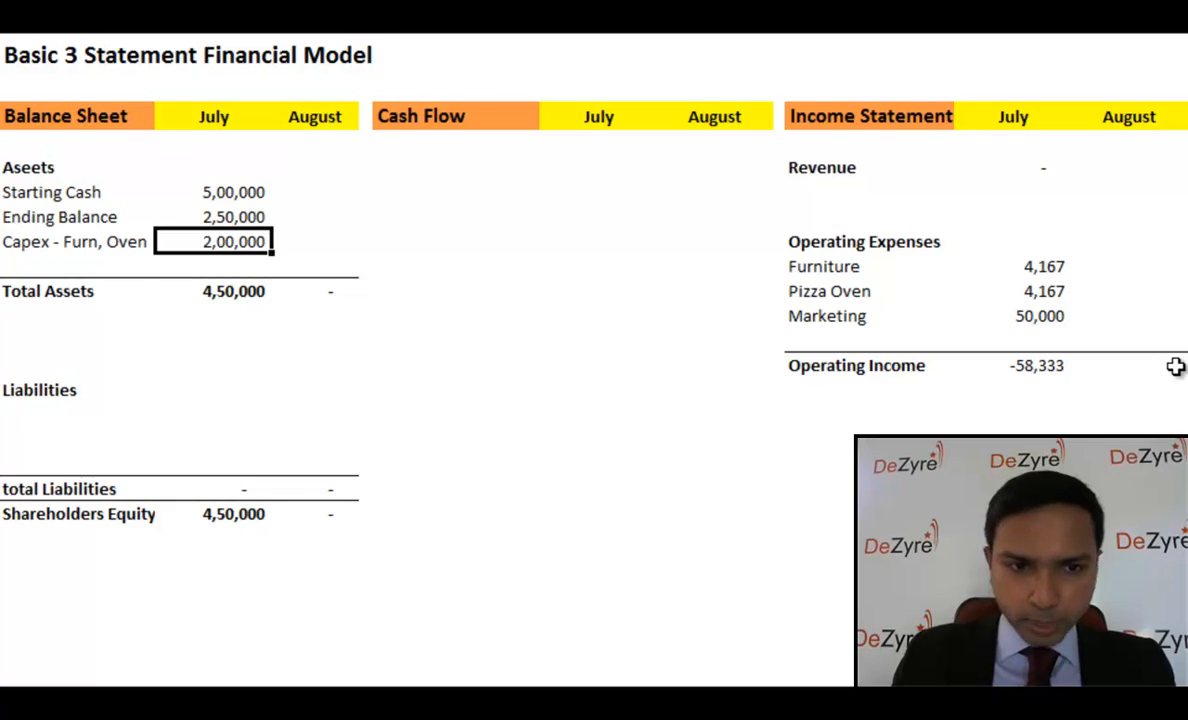
Check the July Capex entry and the Total Assets SUM formula on the balance sheet.
key(F2)
key(Escape)
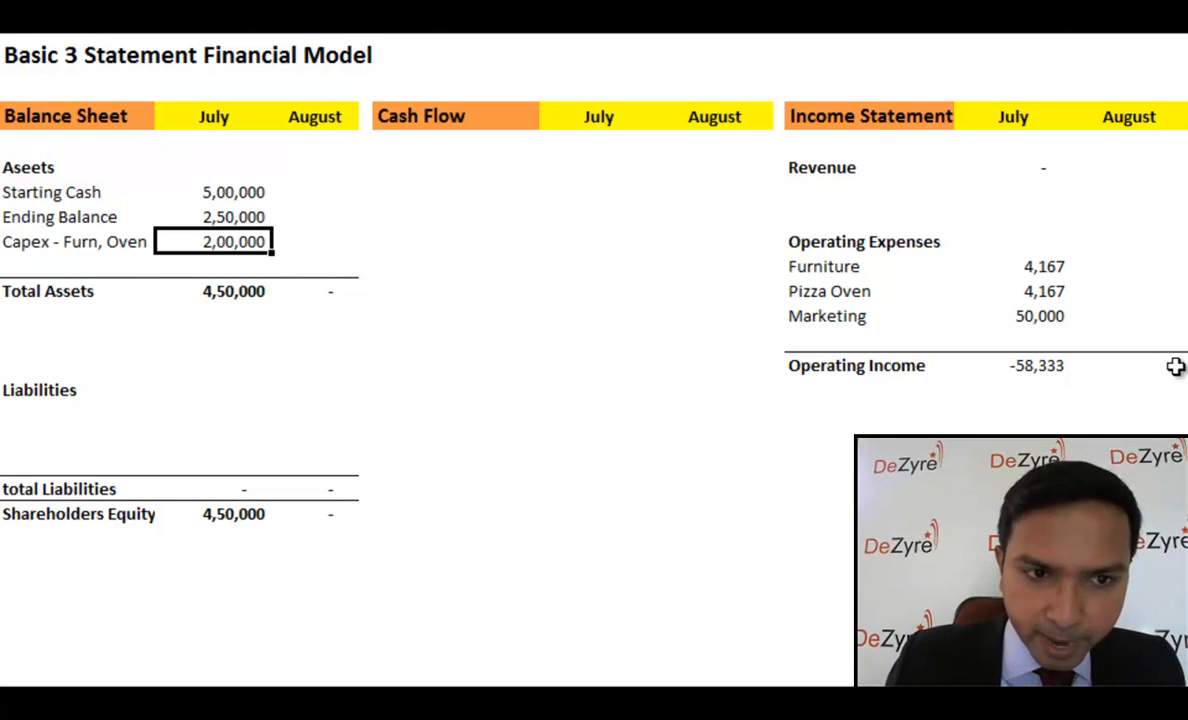
key(Down)
key(Down)
key(F2)
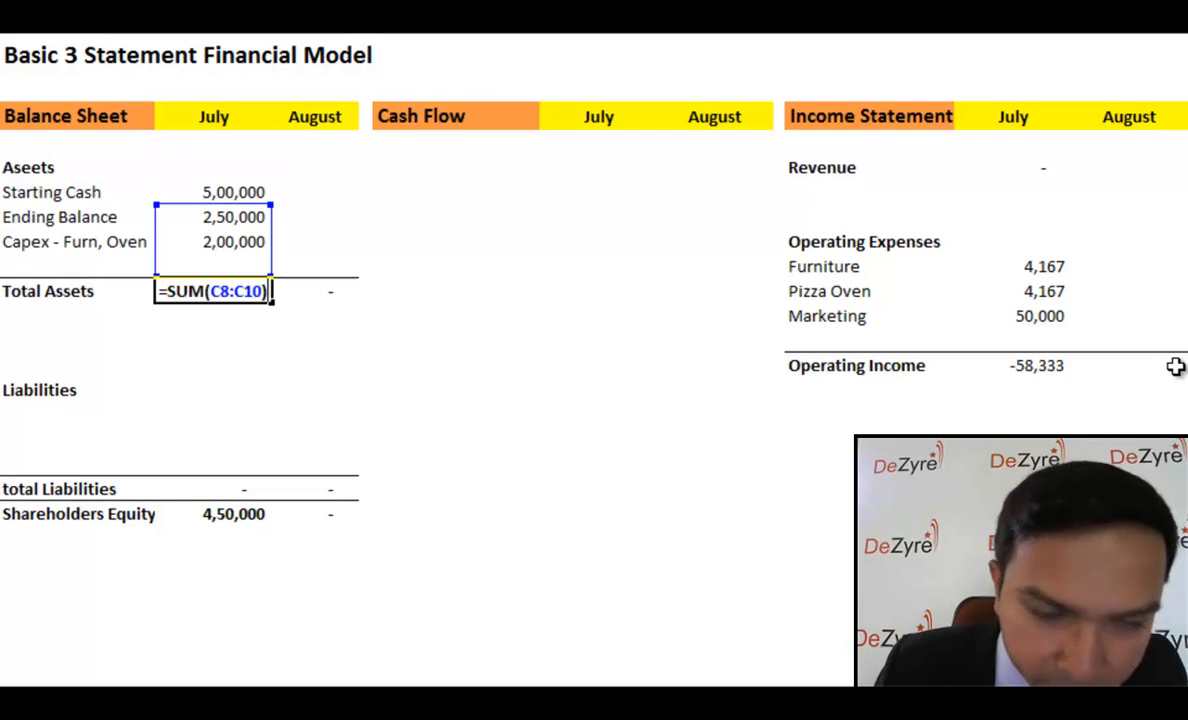
key(ctrl+Return)
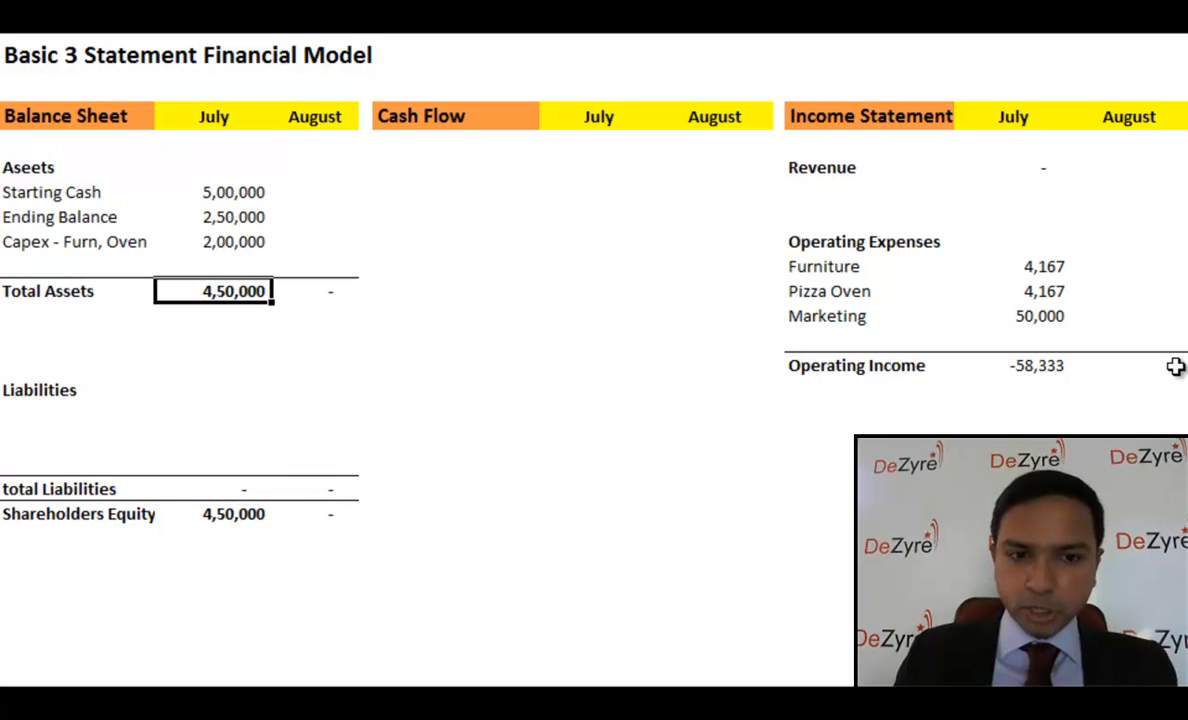
key(Right)
key(Right)
key(Right)
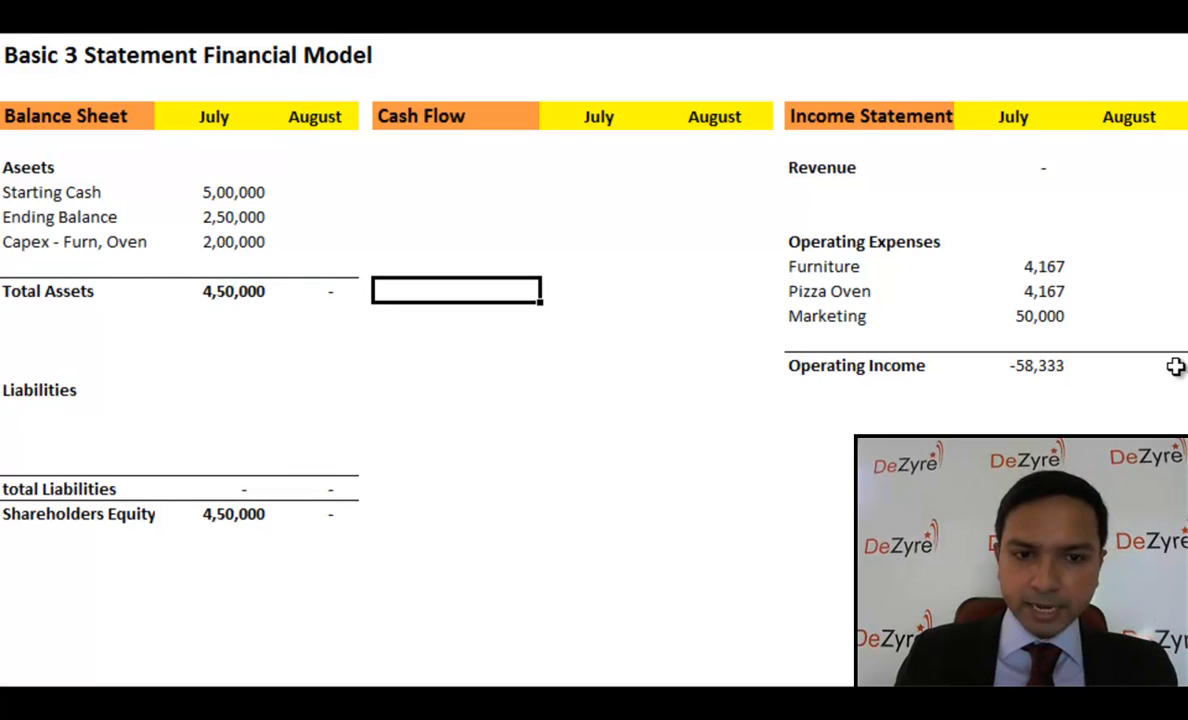
key(Left)
key(Left)
key(Left)
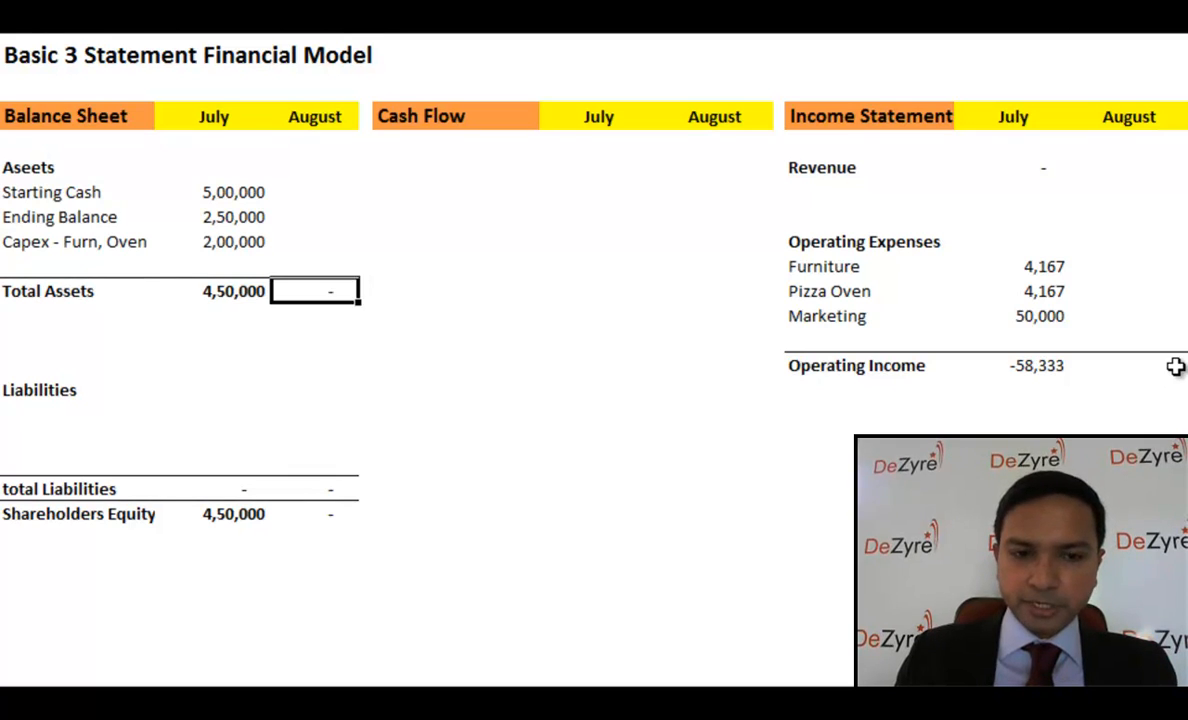
Review July Shareholders Equity and the liabilities section on the balance sheet.
key(Down)
key(Down)
key(Down)
key(Down)
key(Down)
key(Down)
key(Down)
key(Down)
key(Down)
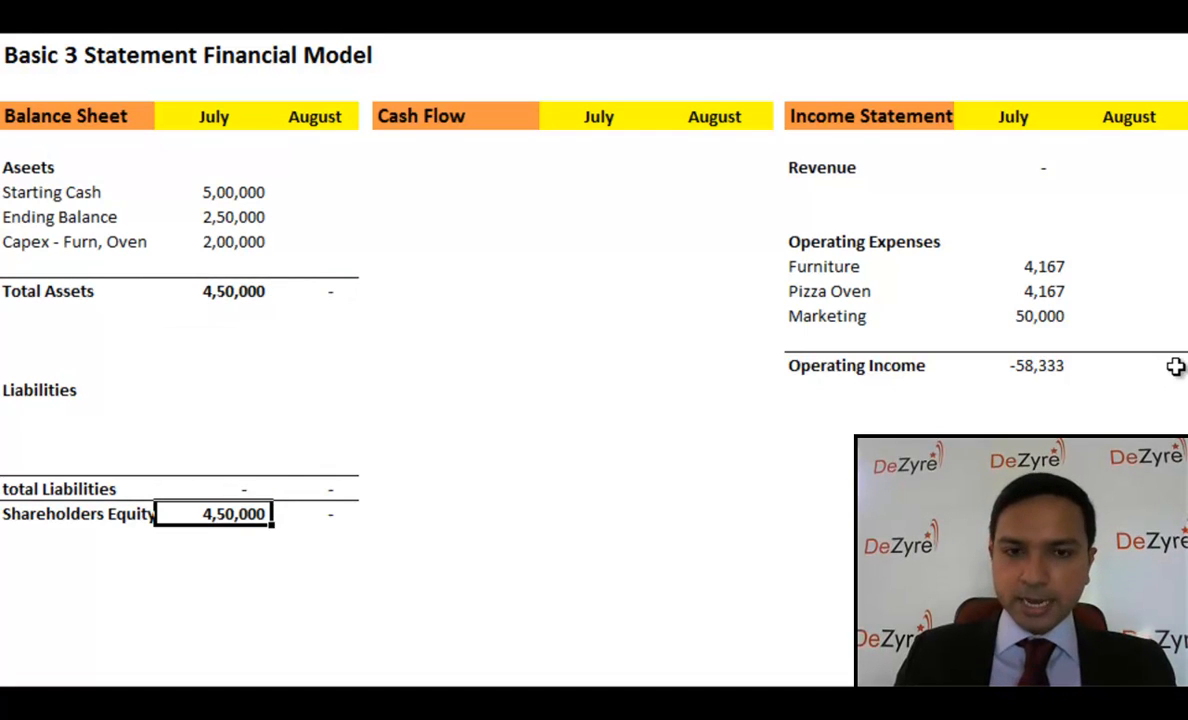
key(Up)
key(Up)
key(Up)
key(Up)
key(Up)
key(Up)
key(Up)
key(Up)
key(Up)
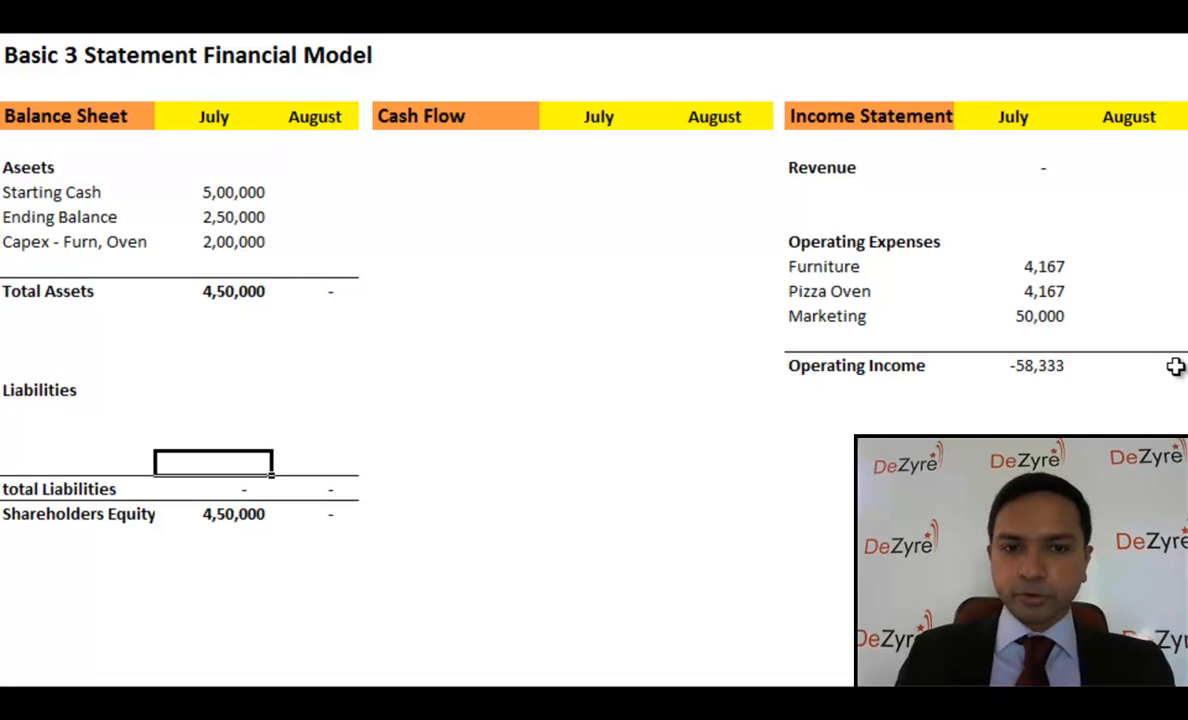
Add a Start Cash label as the first line of the Cash Flow statement, level with Revenue.
key(Right)
key(Right)
key(Right)
key(Up)
key(Up)
key(Up)
key(Up)
key(Up)
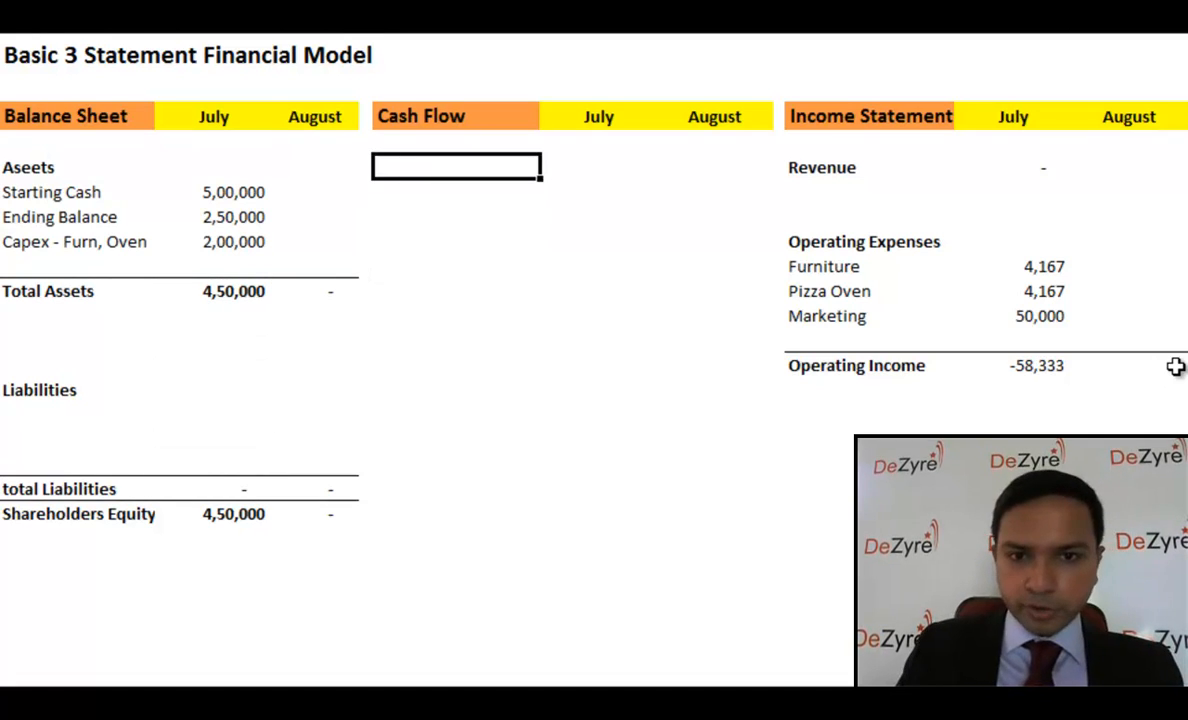
text(Start Cash)
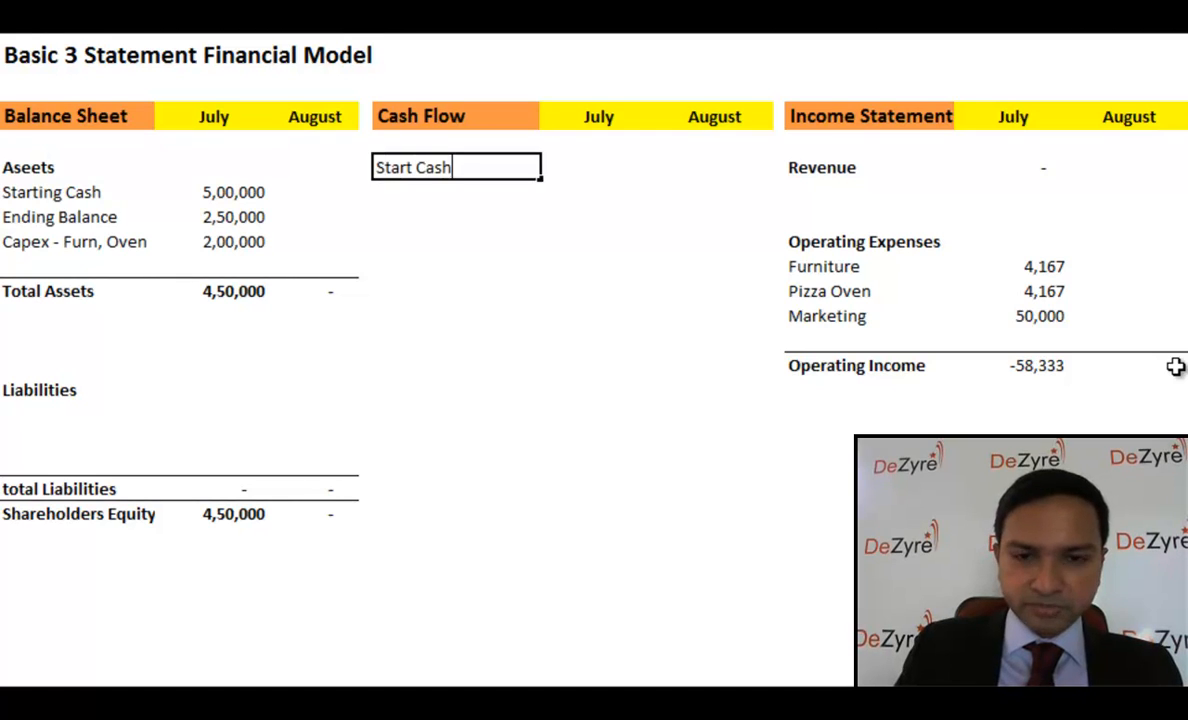
key(Return)
Link the July Start Cash in the cash flow to the balance sheet's July Starting Cash in C7.
key(Up)
key(Right)
text(=)
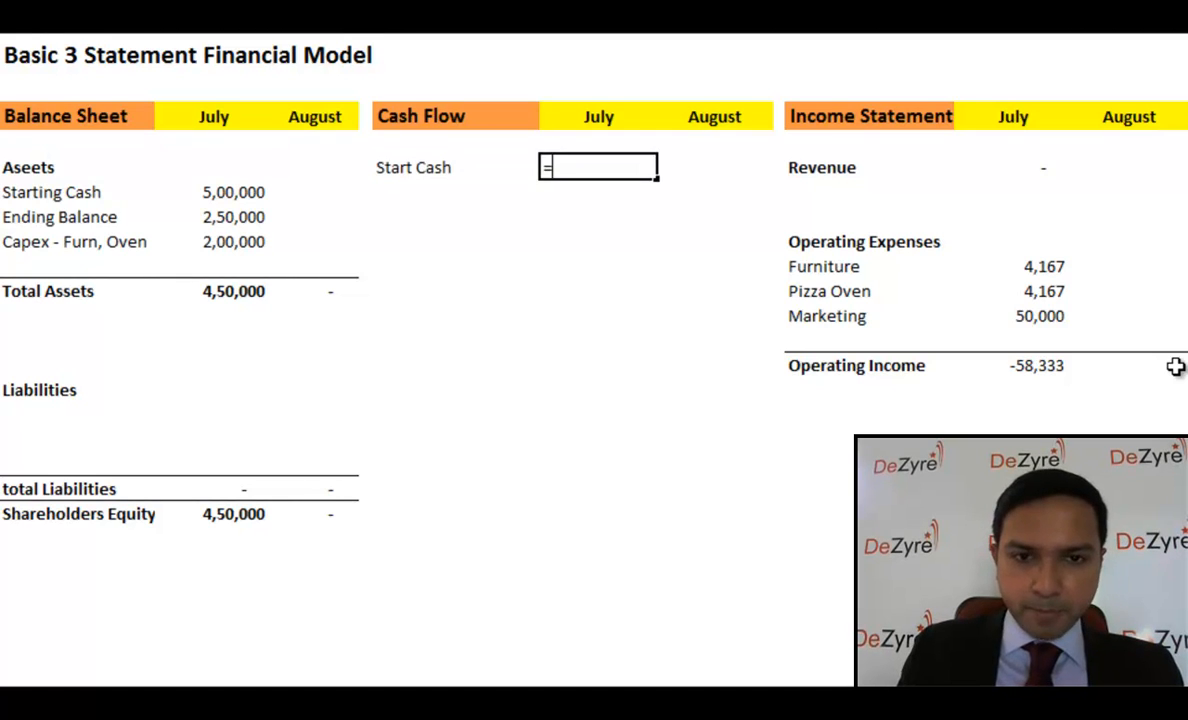
key(Left)
key(Left)
key(Left)
key(Left)
key(Down)
key(Return)
key(Up)
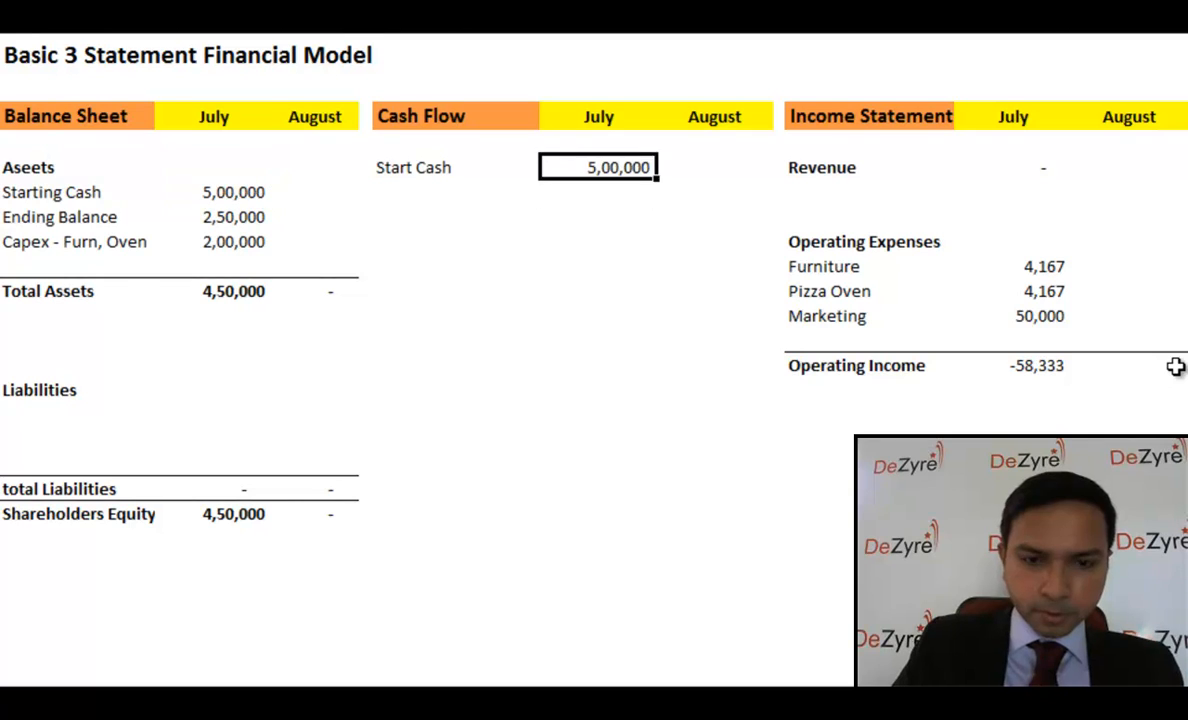
Add an Ending Cash Balance label near the end of the Cash Flow statement, ten rows below Start Cash.
key(Left)
key(Down)
key(Down)
key(Down)
key(Down)
key(Down)
key(Down)
key(Down)
key(Down)
key(Down)
key(Down)
key(Down)
key(Up)
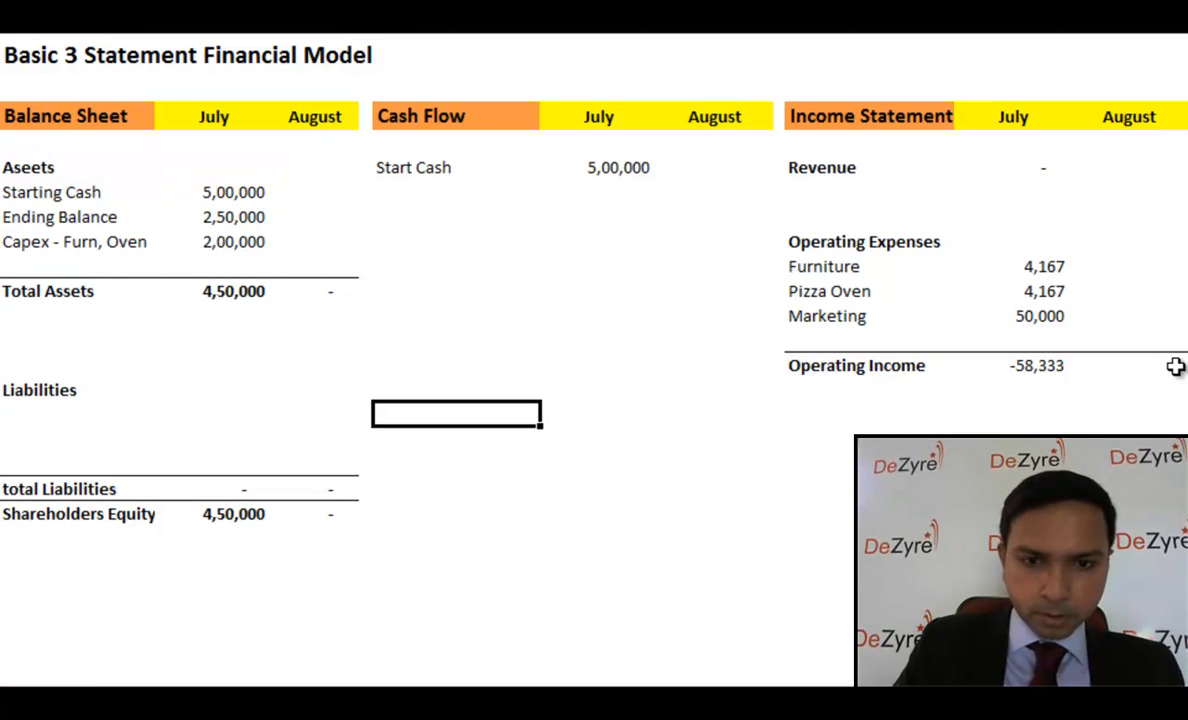
text(Ending Cash)
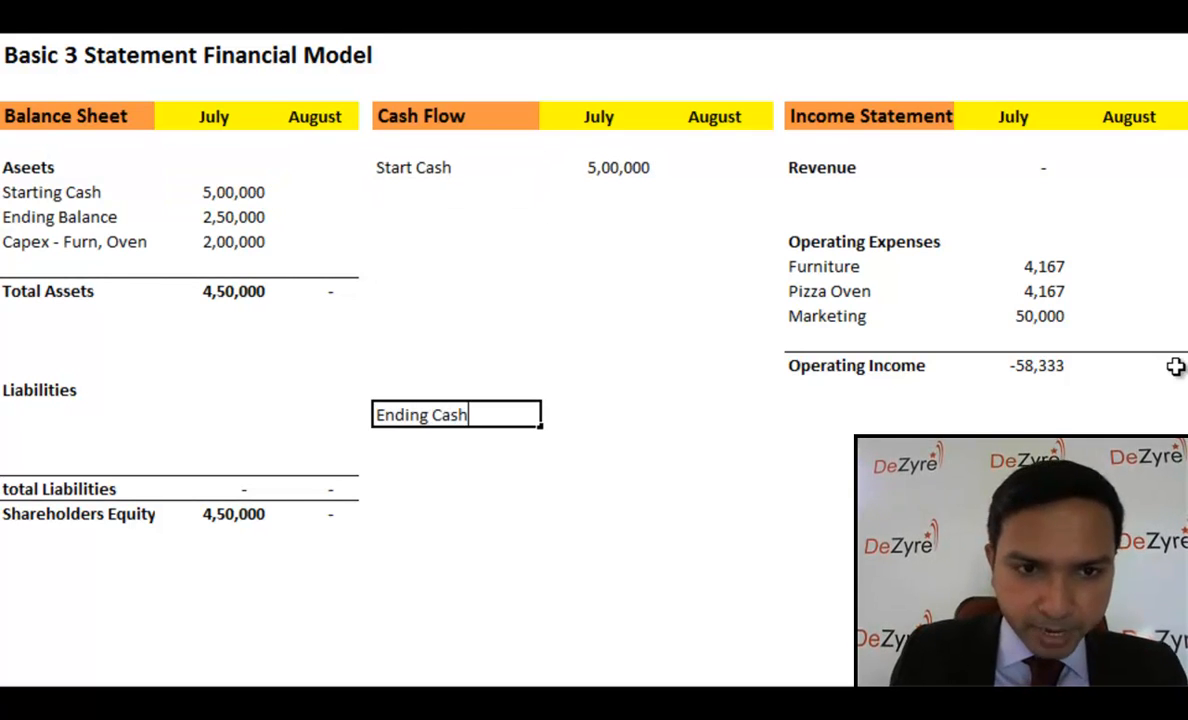
text( Balance)
key(Return)
key(Up)
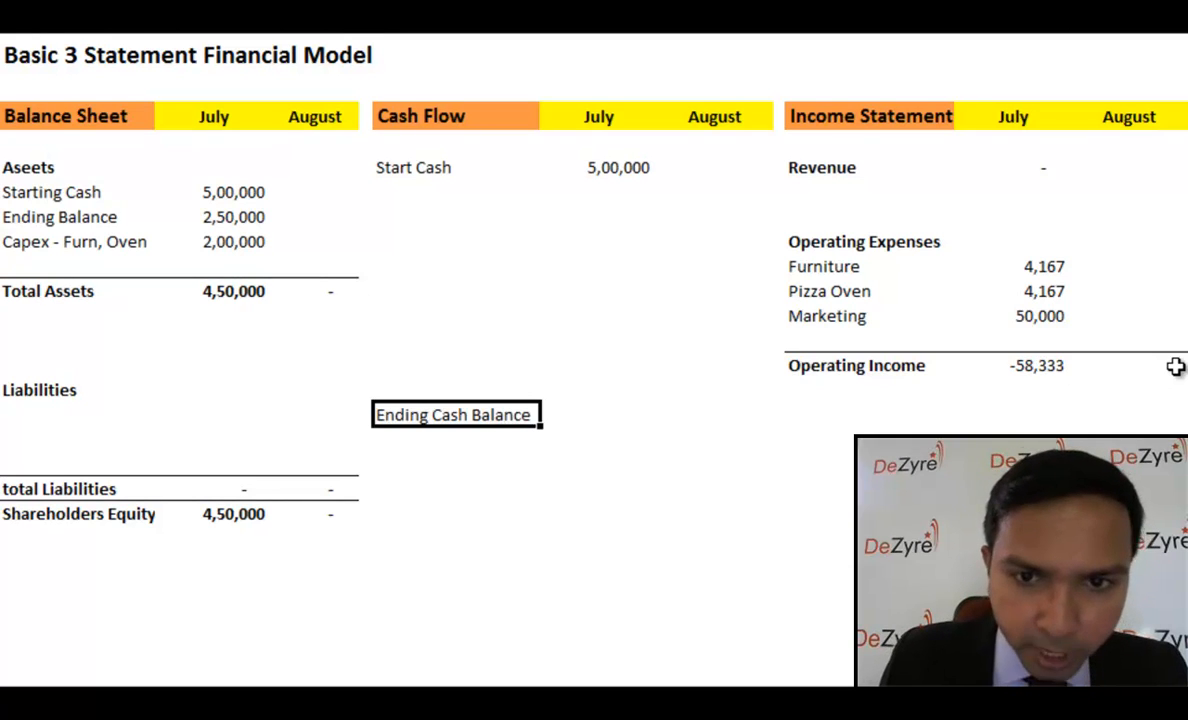
Add an Operating Income label directly below Start Cash in the Cash Flow statement.
key(Right)
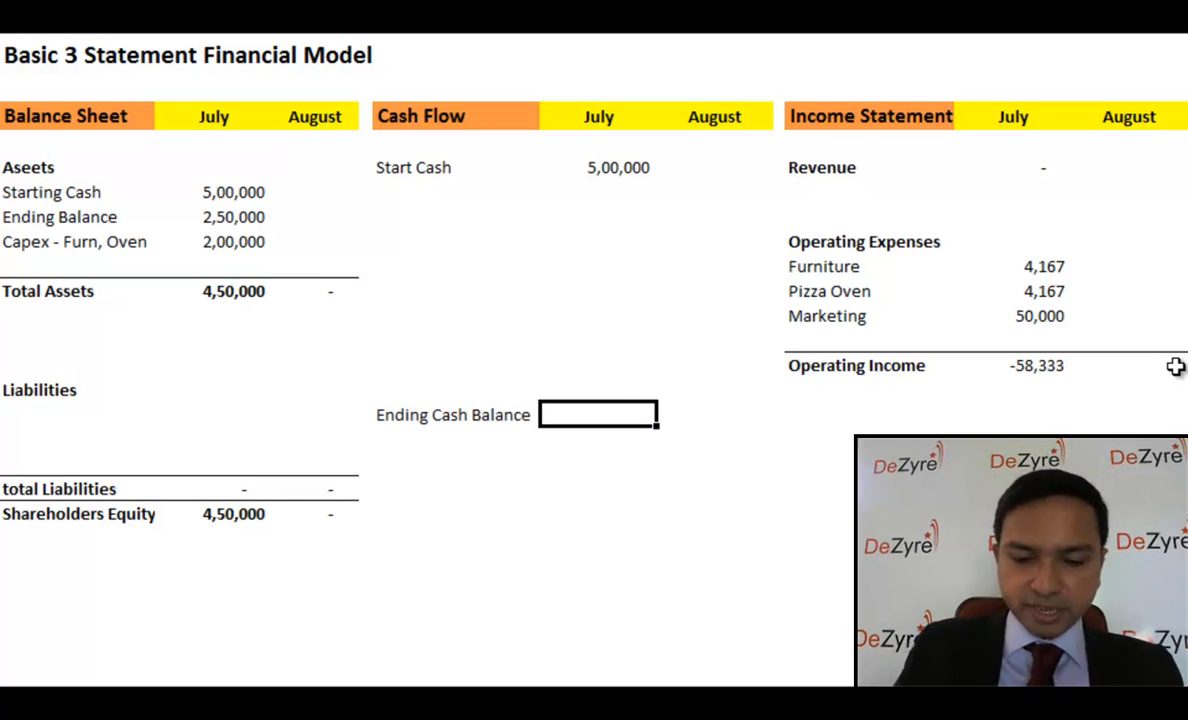
key(Up)
key(Up)
key(Up)
key(Up)
key(Up)
key(Up)
key(Up)
key(Up)
key(Up)
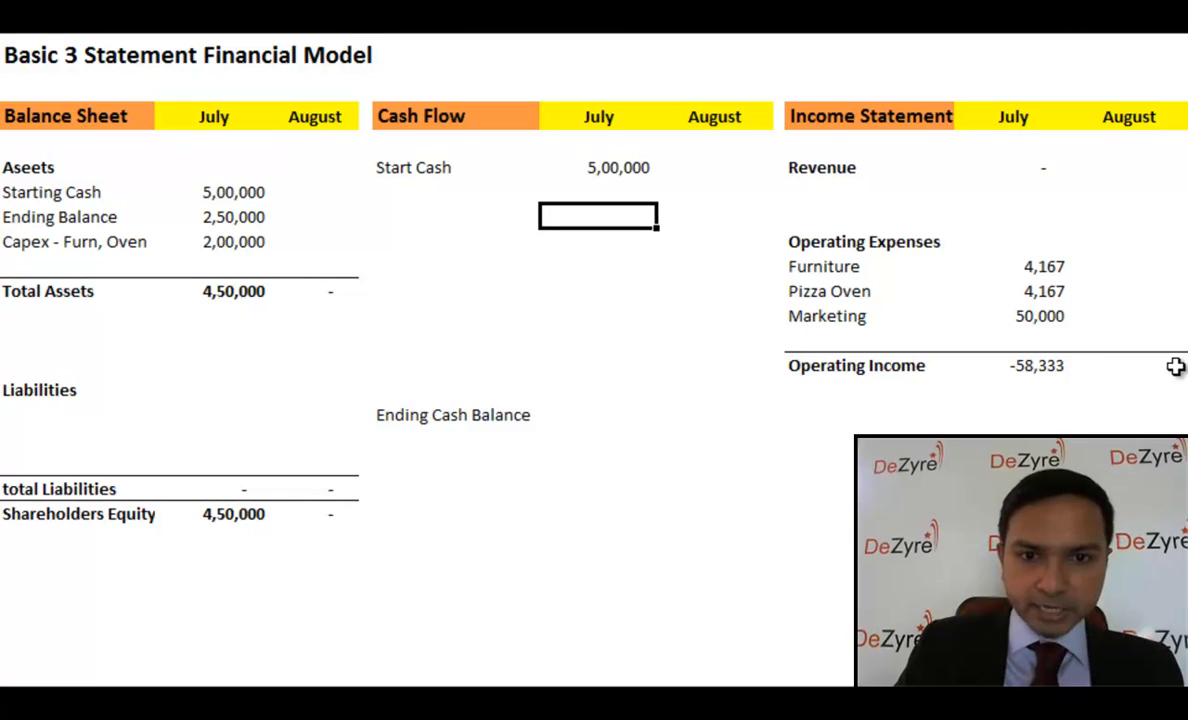
key(Left)
text(Net Income)
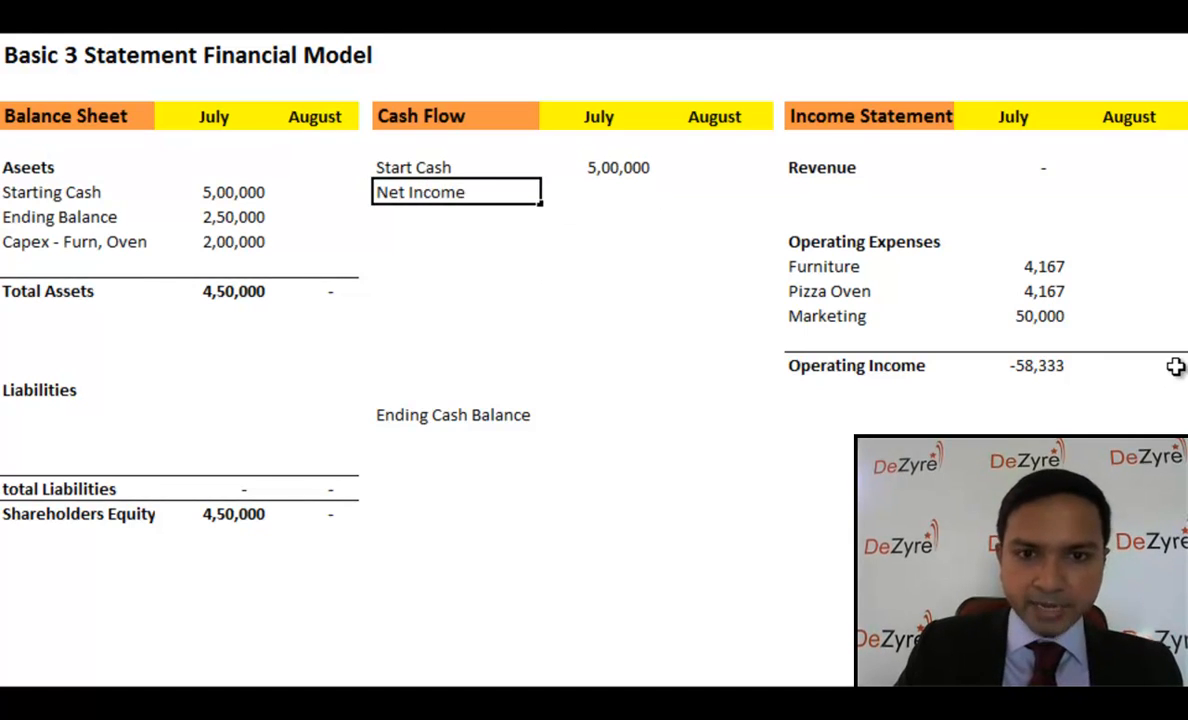
key(Escape)
text(Operating Income)
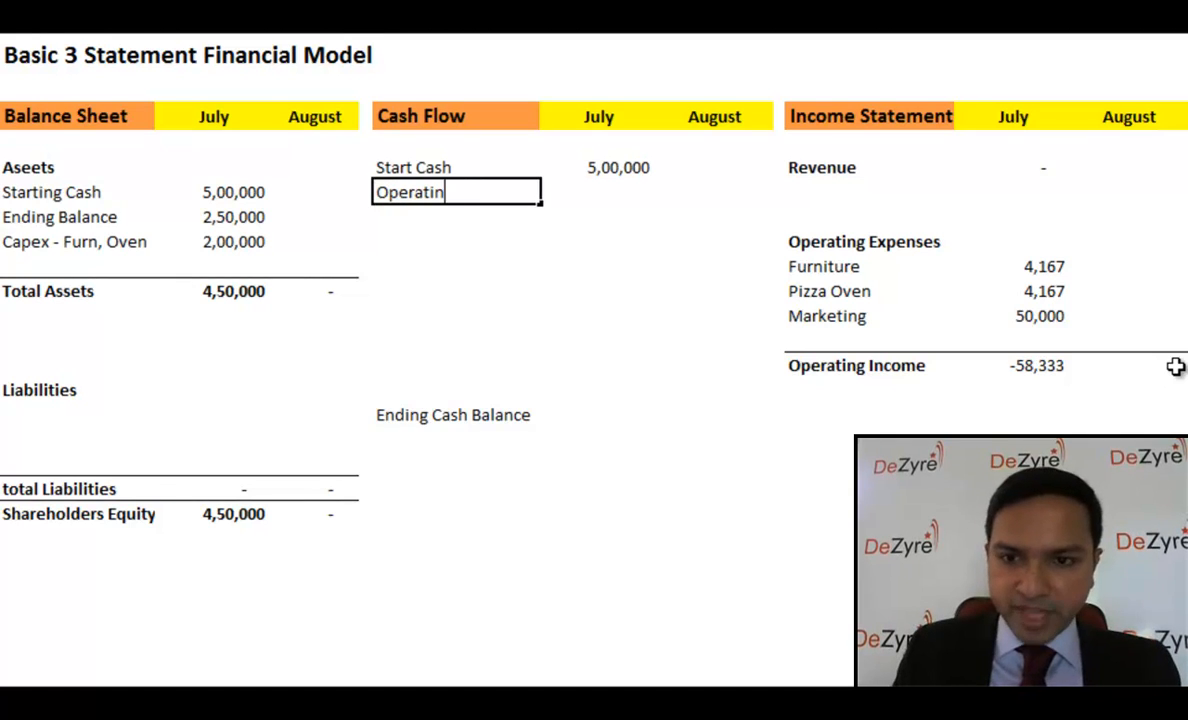
key(Return)
Link the cash flow's July Operating Income to the income statement's July Operating Income with =K14.
key(Up)
key(Right)
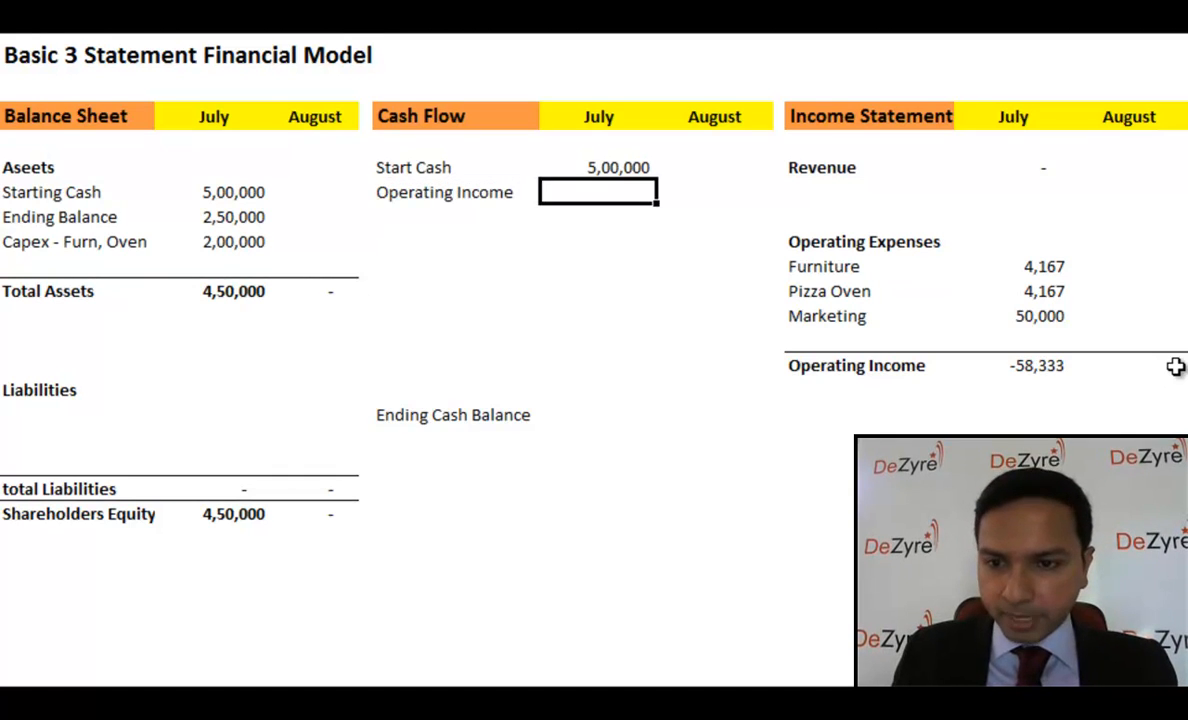
text(=)
key(Down)
key(Down)
key(Down)
key(Down)
key(Down)
key(Down)
key(Down)
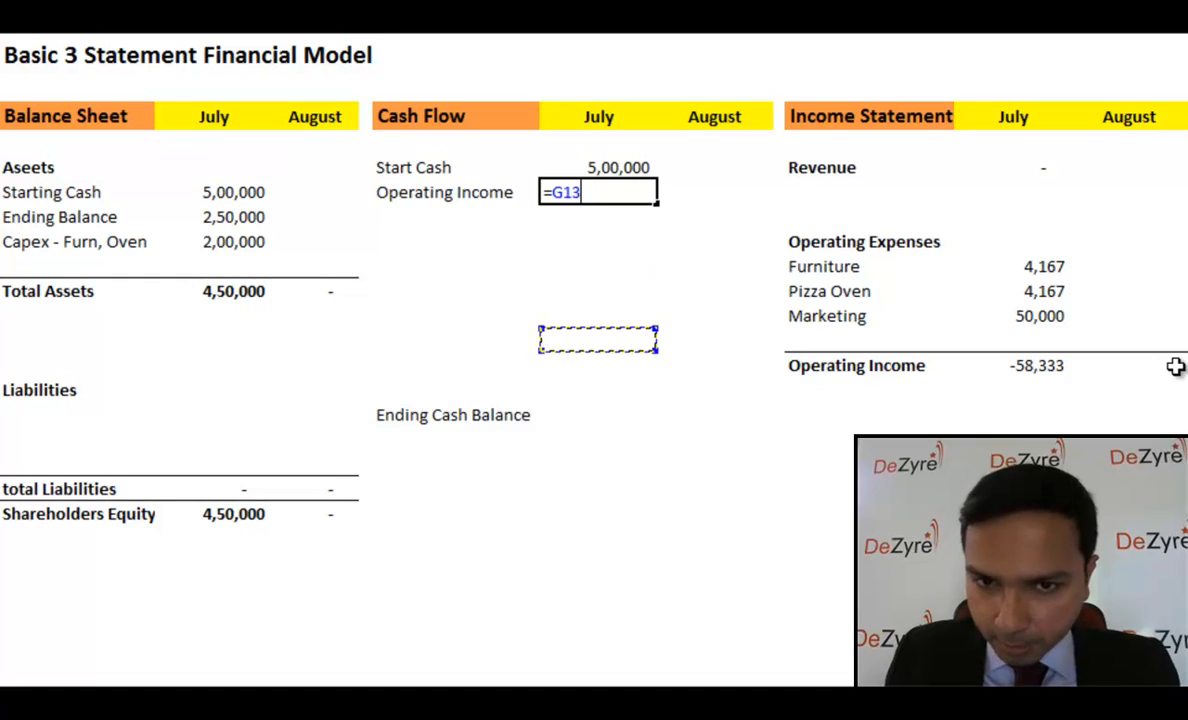
key(Right)
key(Right)
key(Right)
key(Right)
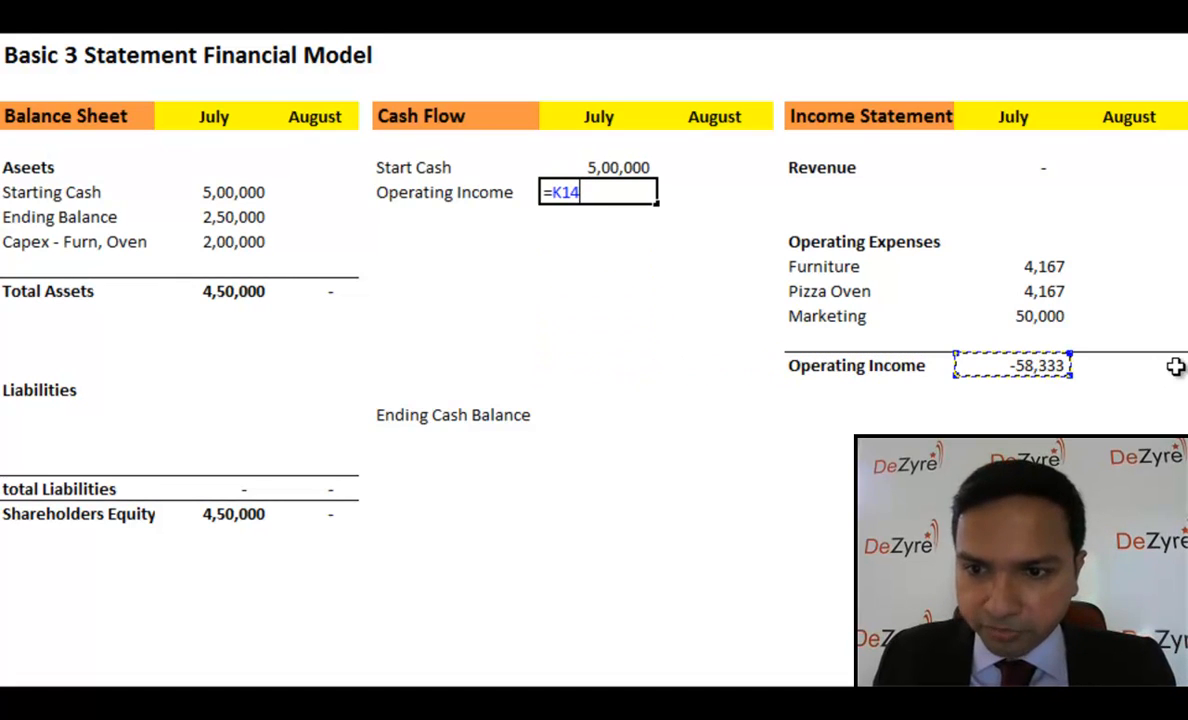
key(Return)
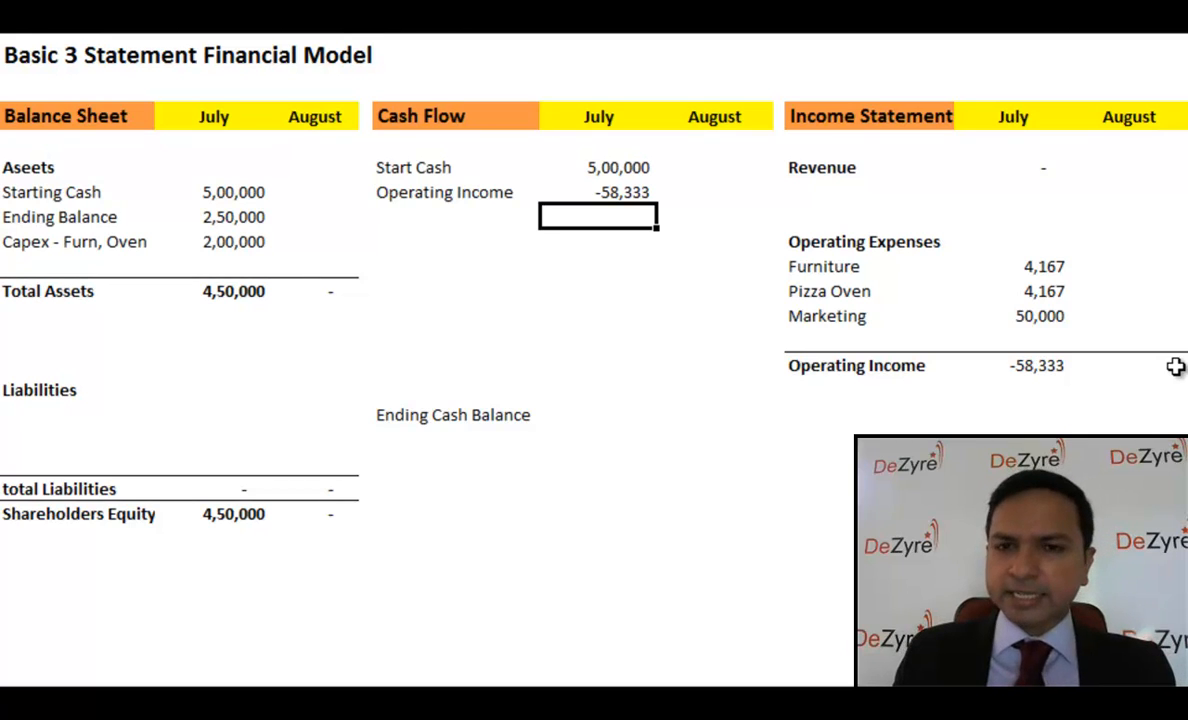
Add a Capex label to the Cash Flow statement, two rows below Operating Income.
key(Up)
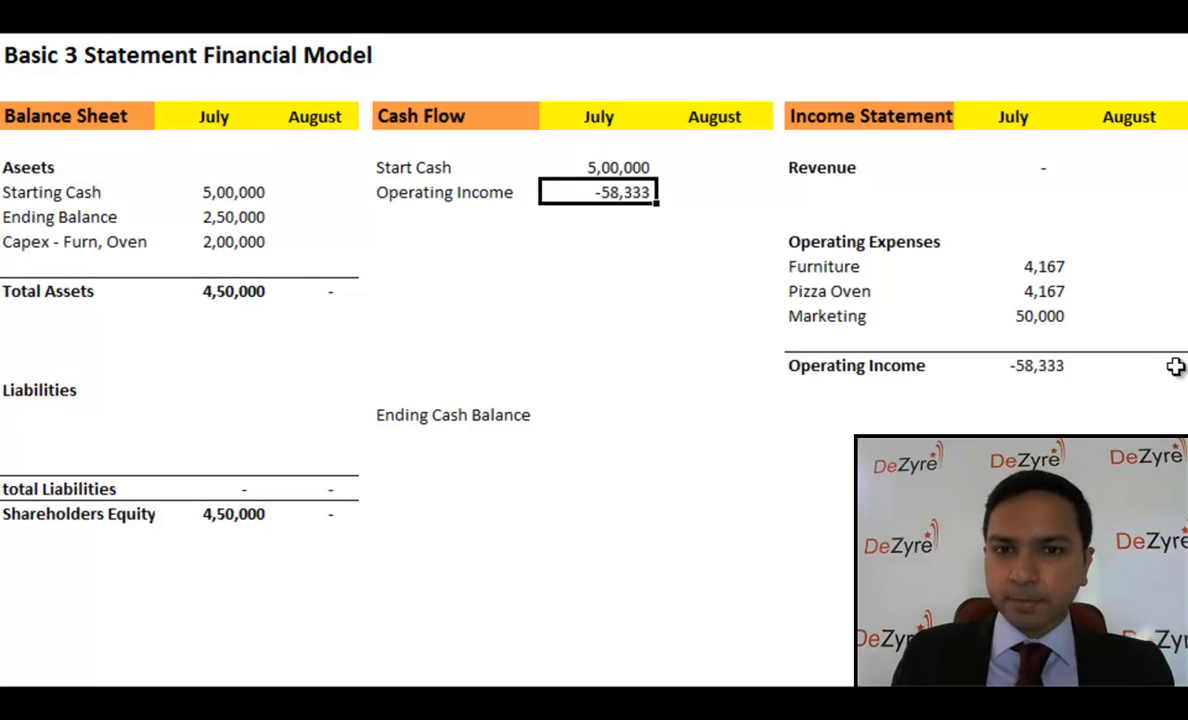
key(Left)
key(Right)
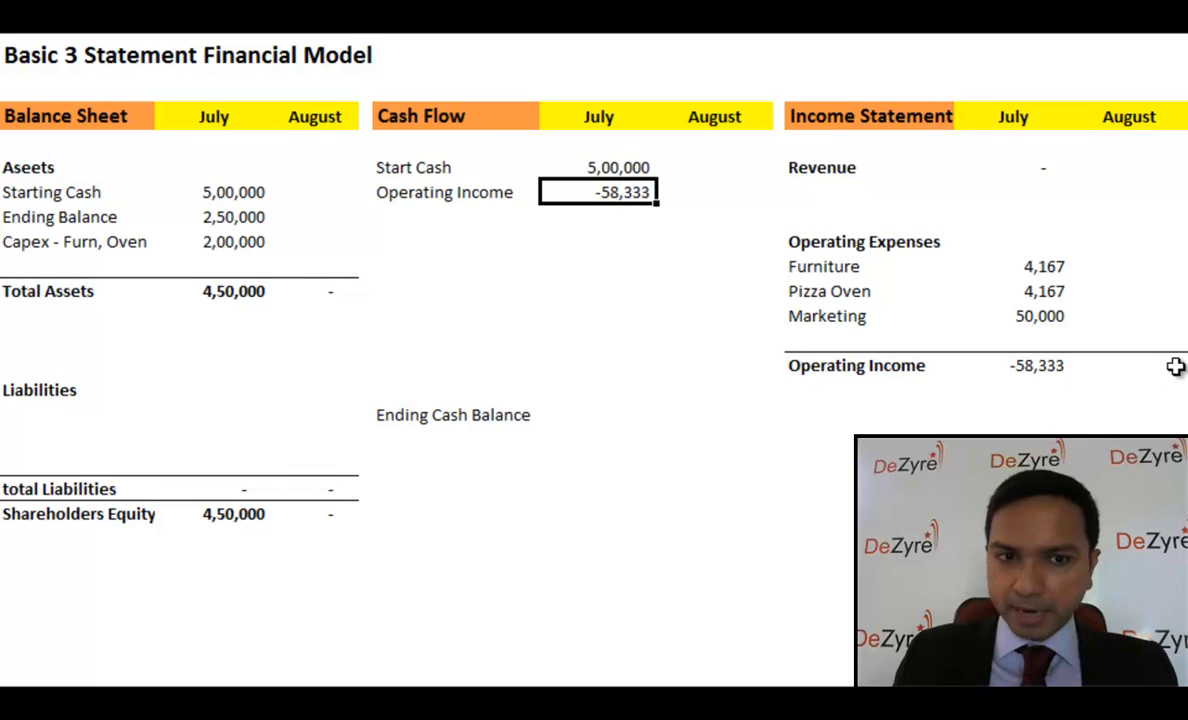
key(Left)
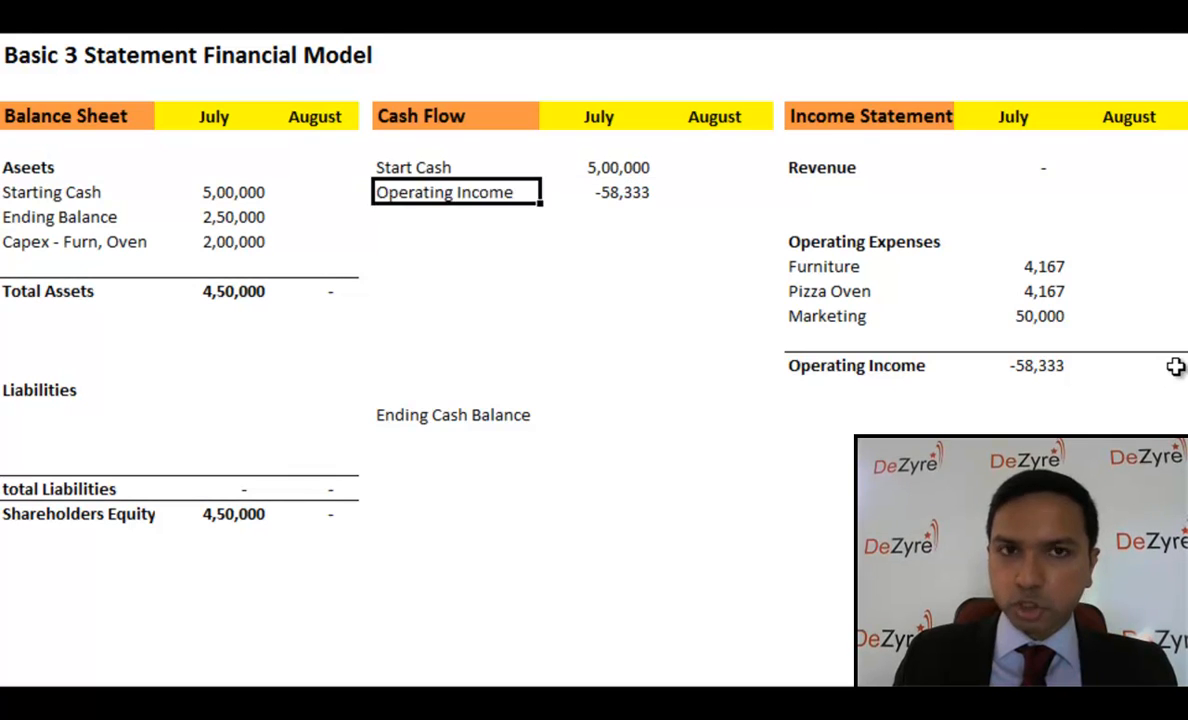
key(Left)
key(Left)
key(Left)
key(Down)
key(Down)
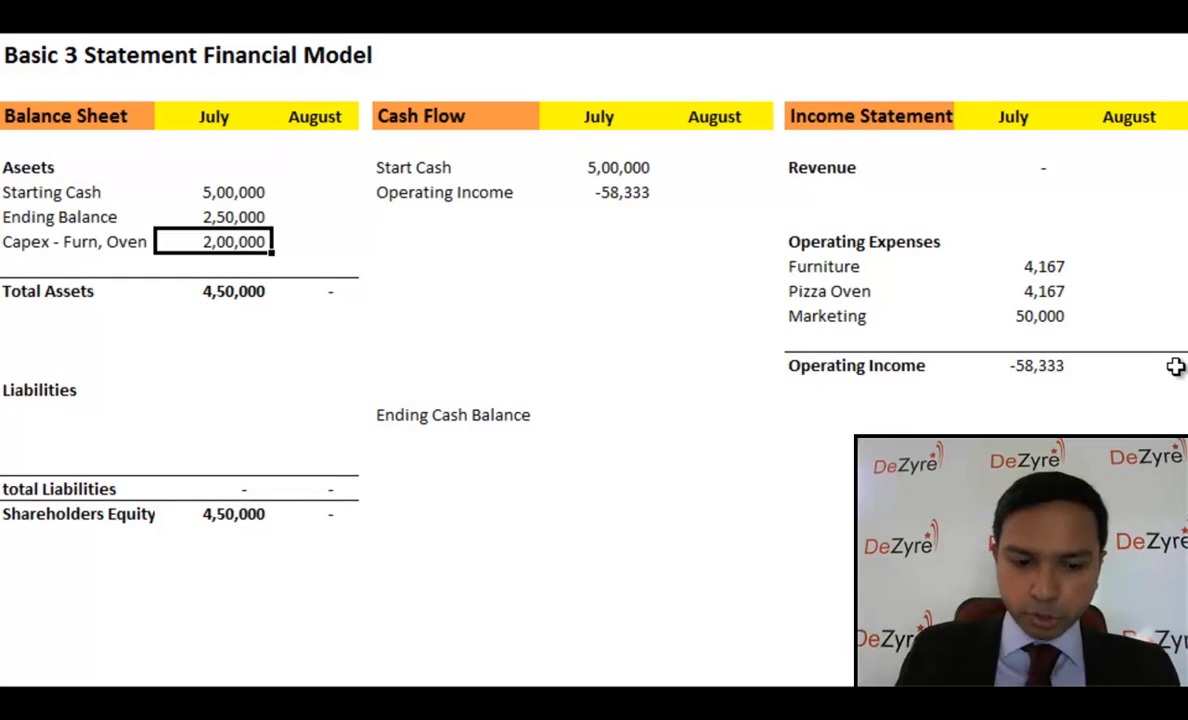
key(Right)
key(Right)
key(Right)
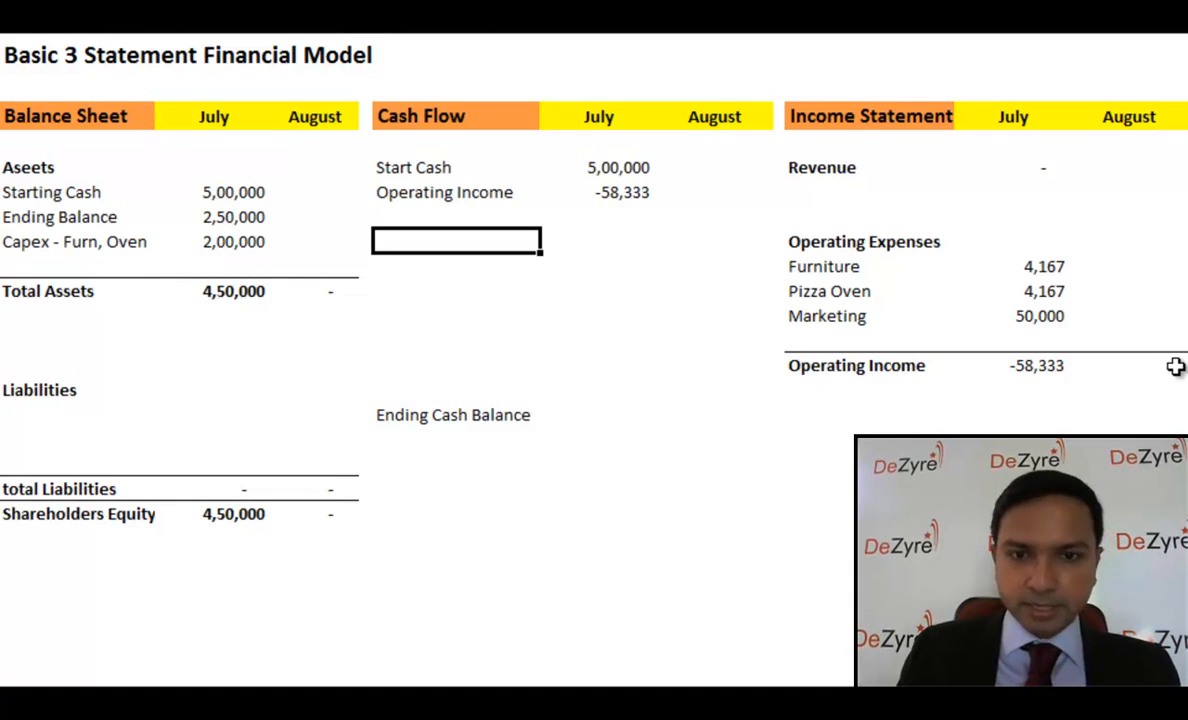
text(Capex)
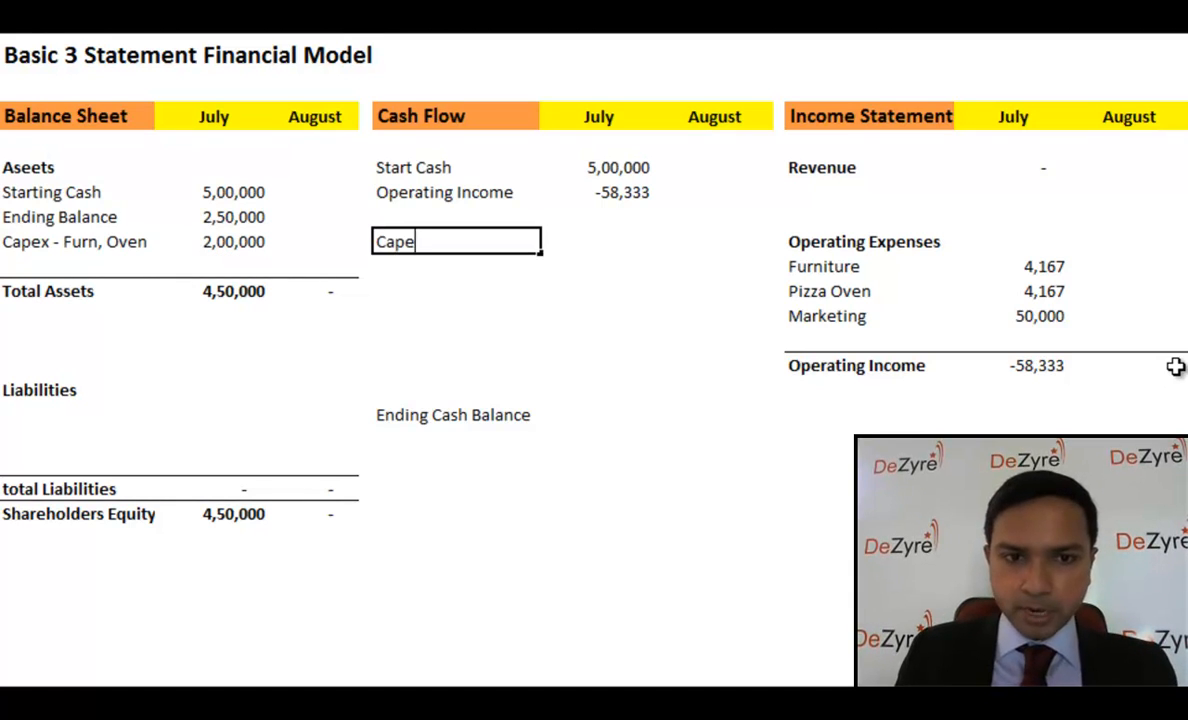
key(Return)
key(Up)
key(Right)
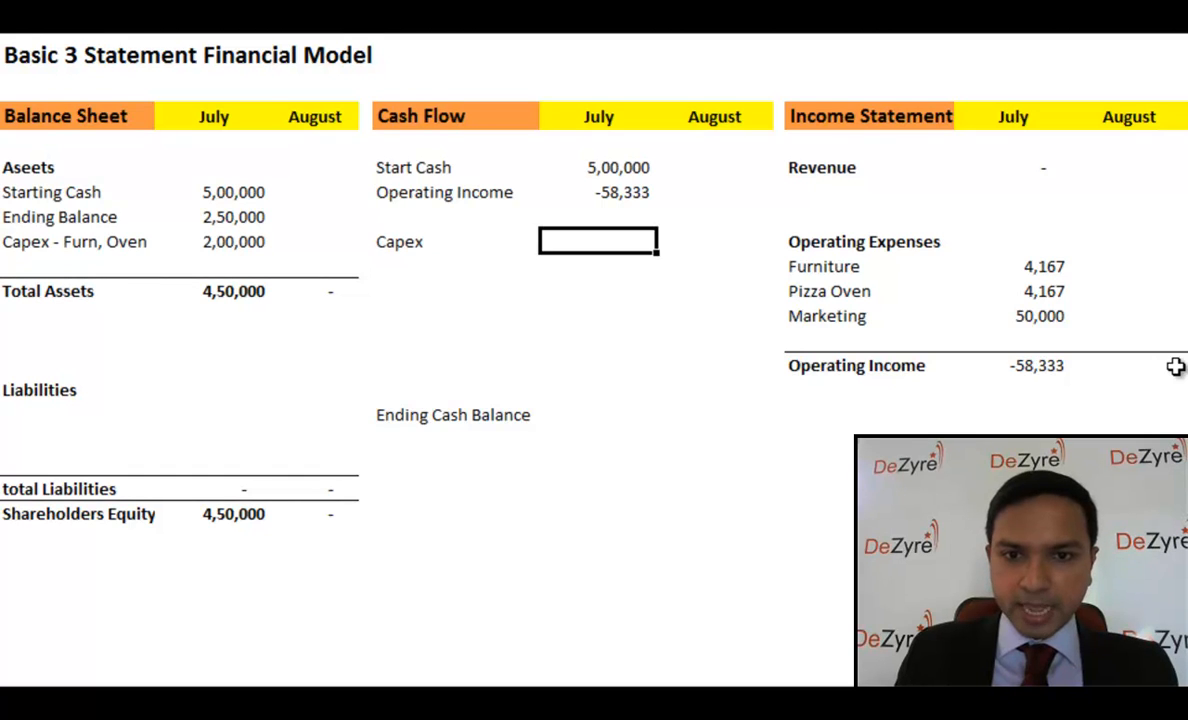
Link the cash flow's July Capex directly to the balance sheet's July Capex in C9.
text(=)
key(Left)
key(Left)
key(Left)
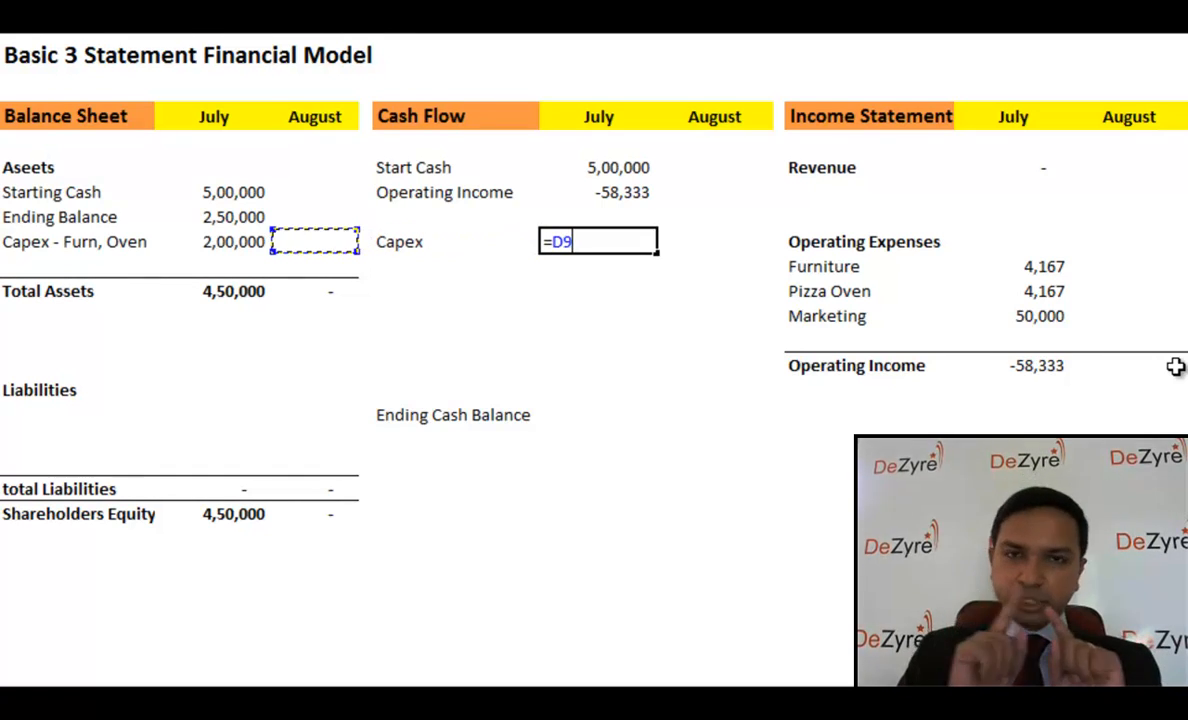
key(Left)
key(Return)
key(Up)
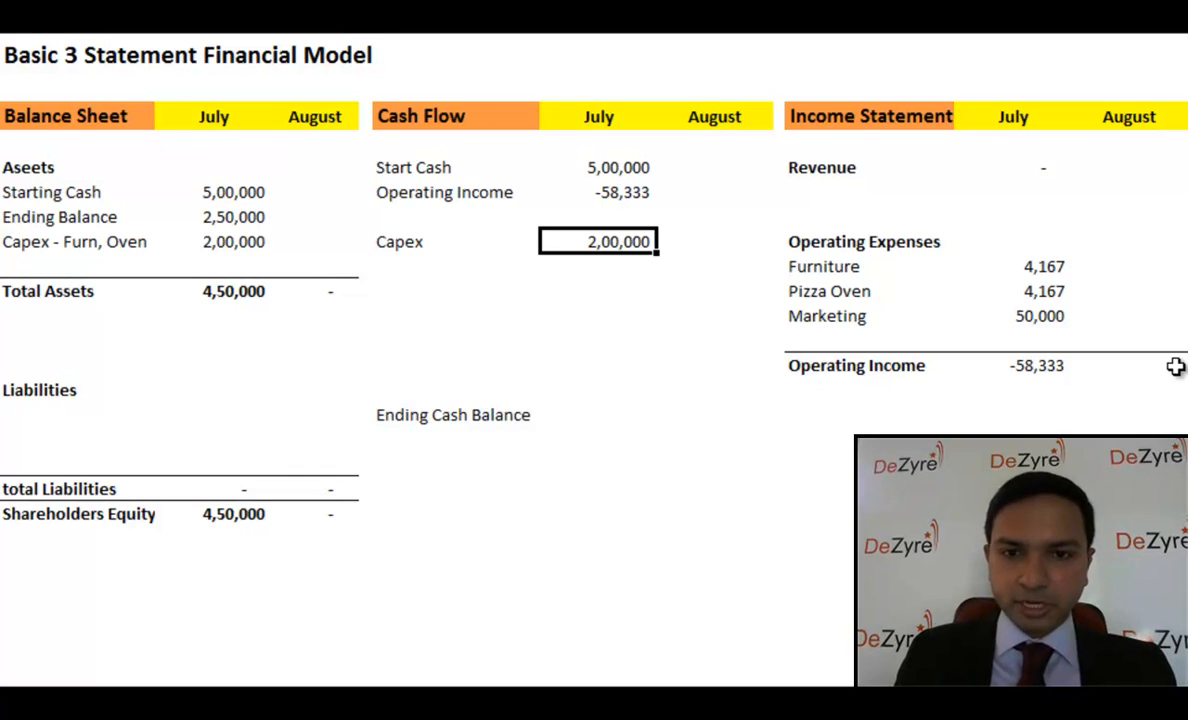
Set the cash flow's July Capex to the negative of the balance sheet's July Capex, using =-C9.
text(=-)
key(Left)
key(Left)
key(Left)
key(Left)
key(Return)
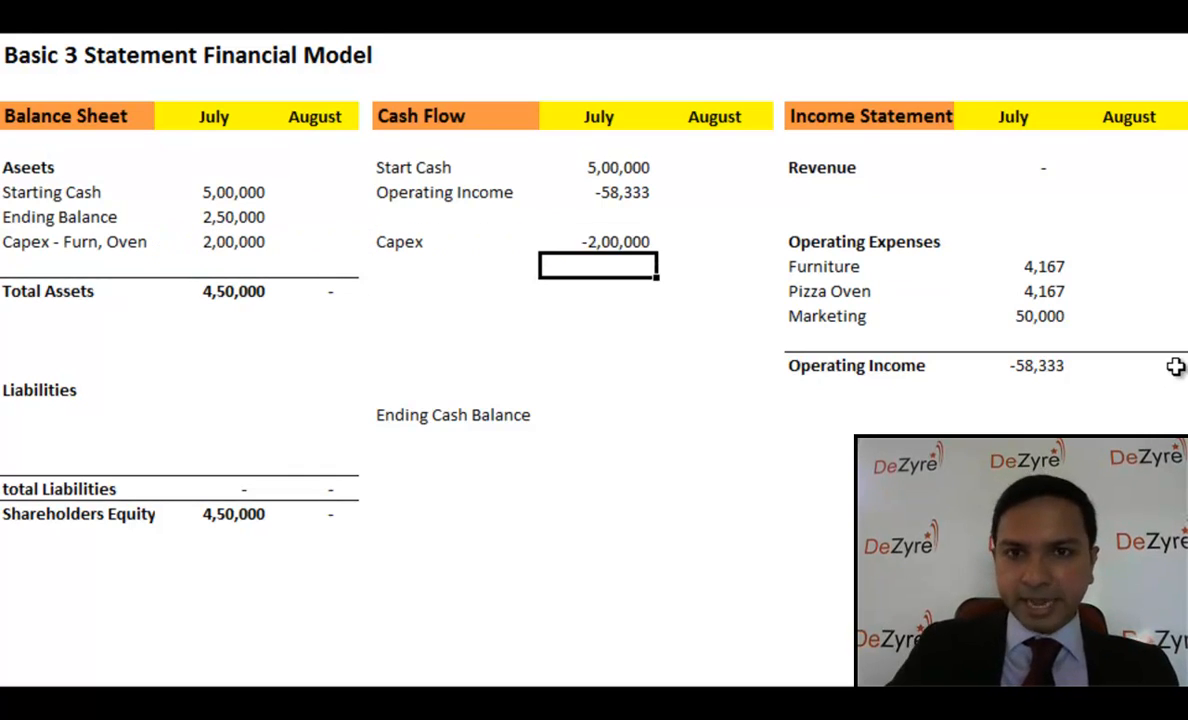
Examine July's cash flow Operating Income and the Furniture and Pizza Oven expenses in the income statement.
key(Up)
key(Up)
key(Up)
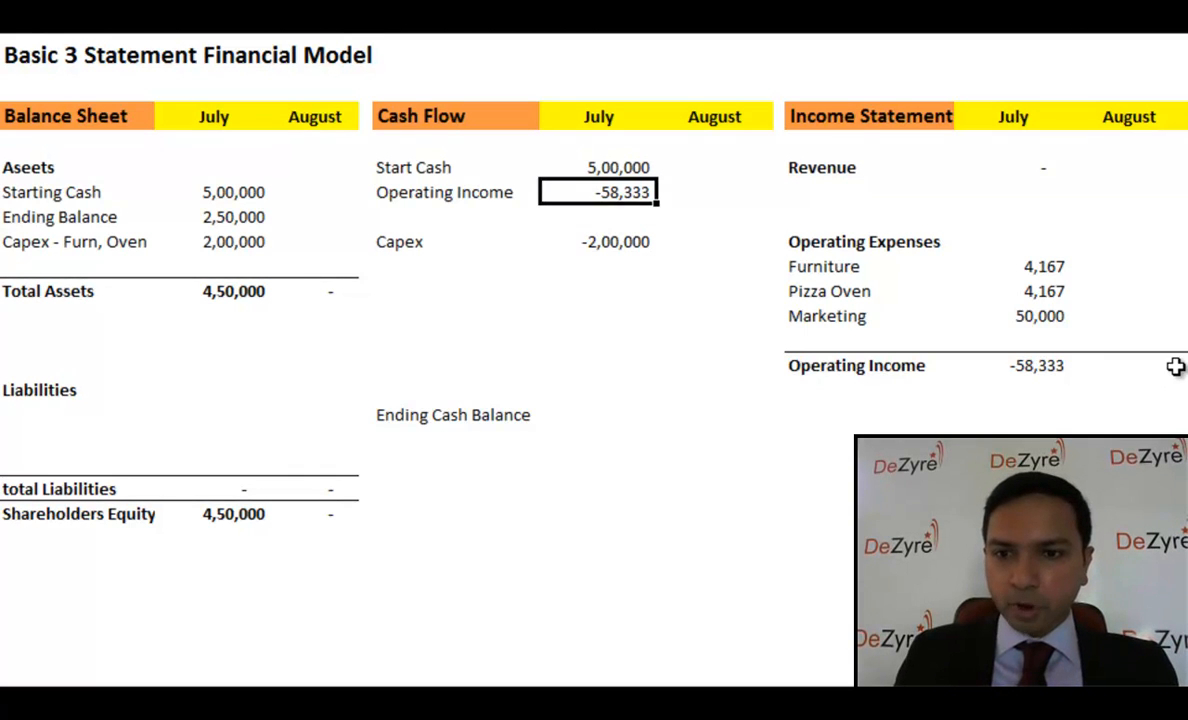
key(Left)
key(Down)
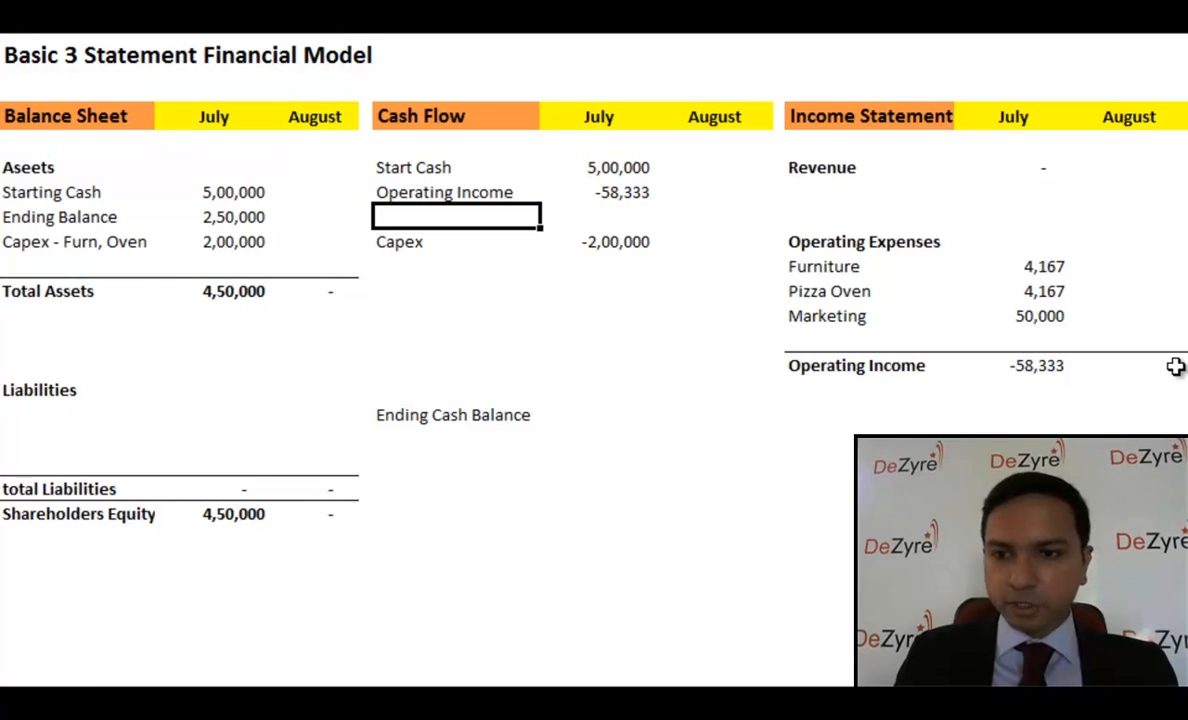
key(Right)
key(Right)
key(Right)
key(Right)
key(Down)
key(Down)
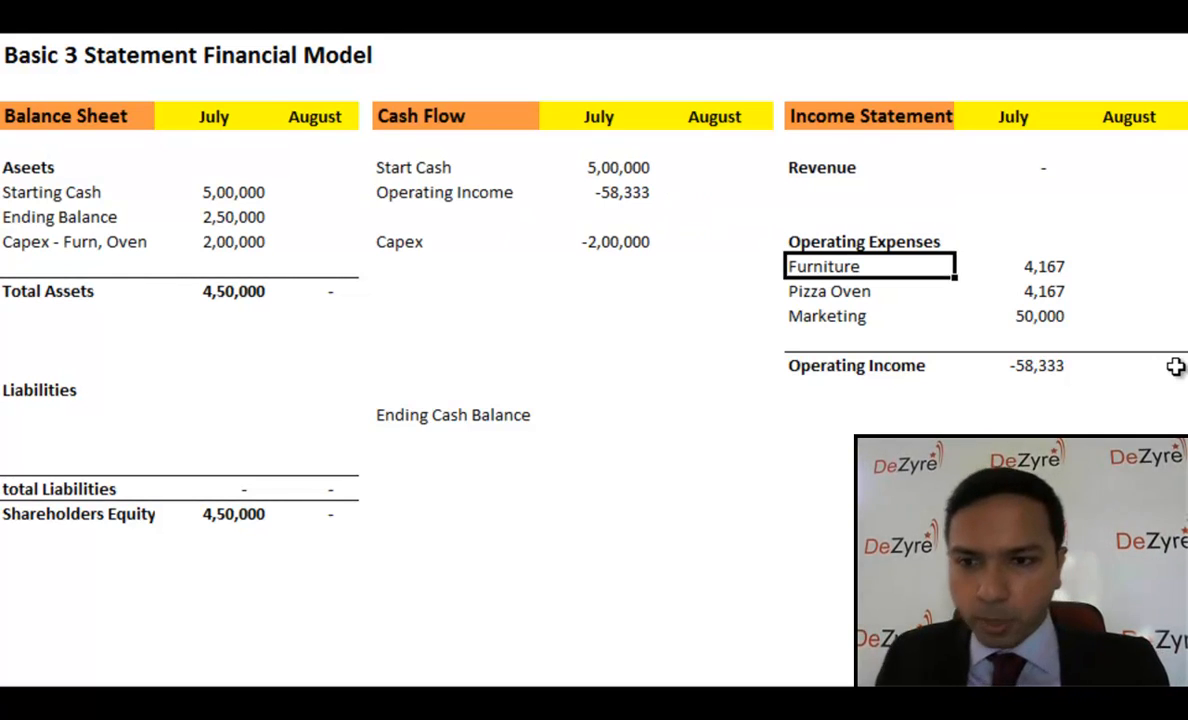
key(shift+Down)
key(shift+Right)
key(Right)
key(shift+Down)
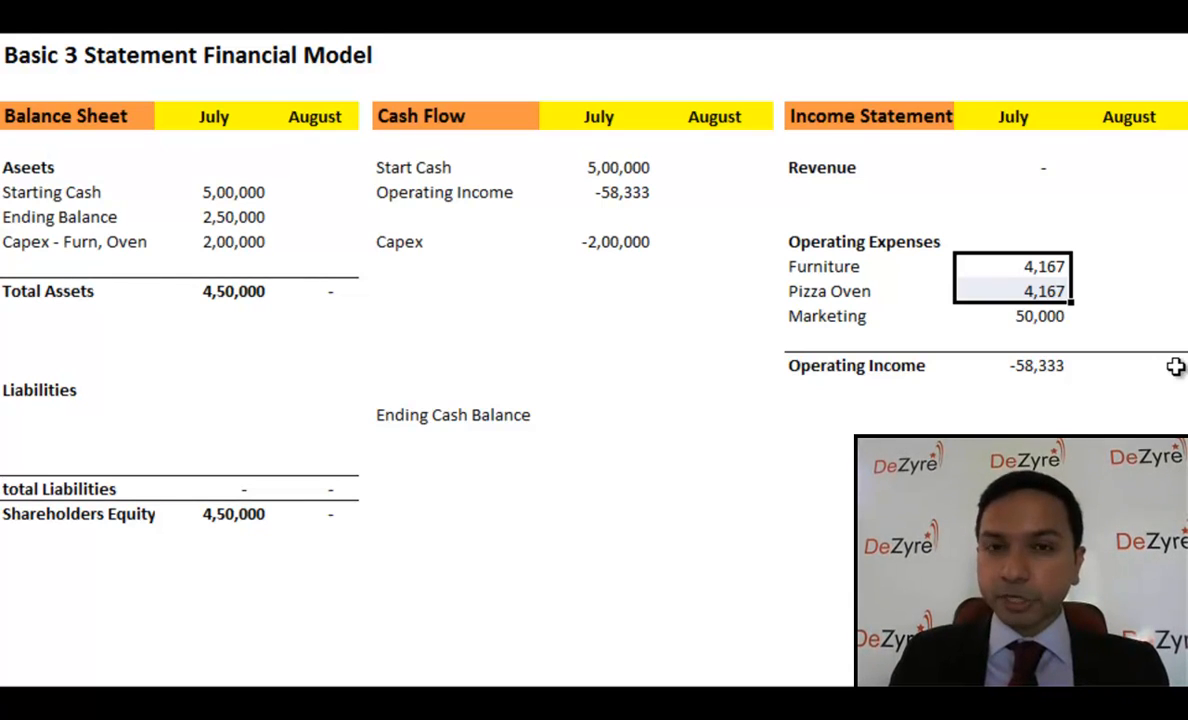
key(Down)
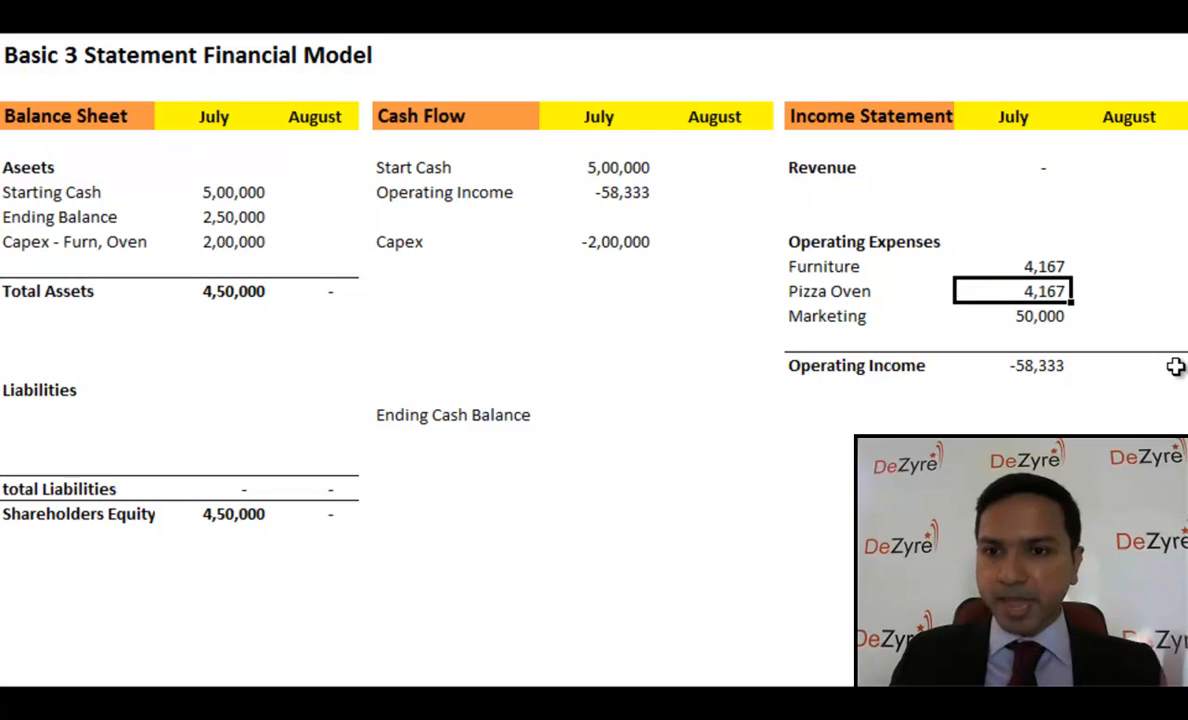
key(Up)
key(shift+Down)
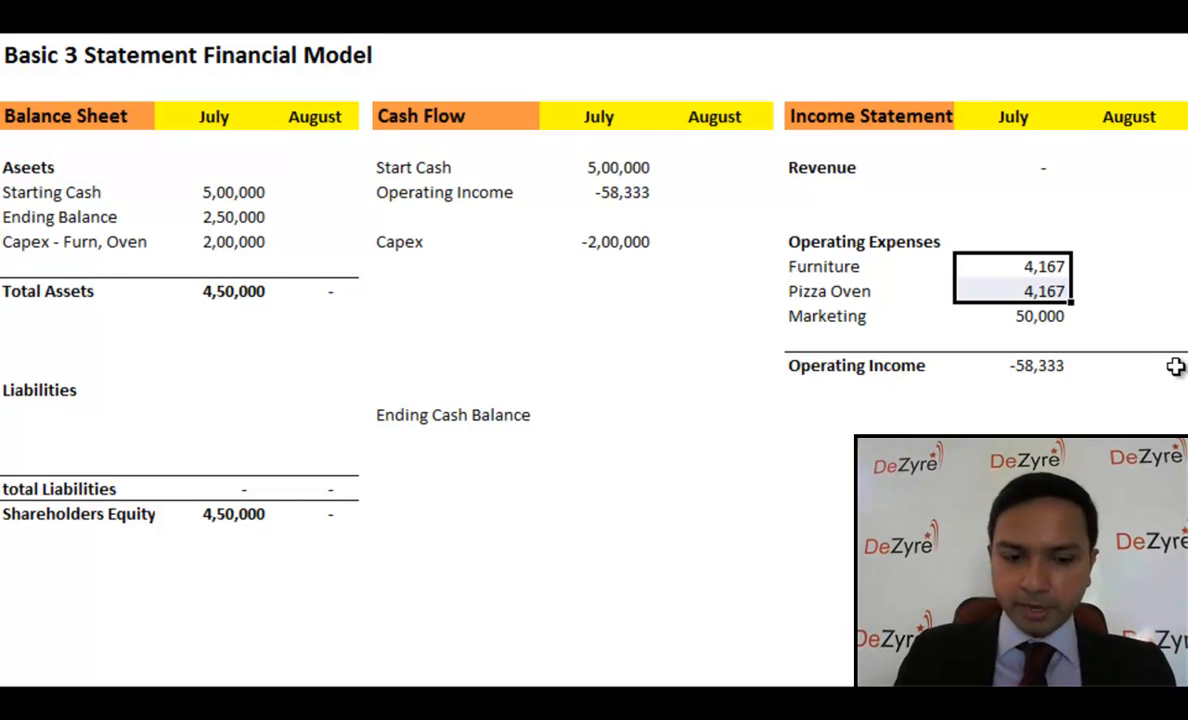
Add a Depreciation label to the Cash Flow statement between Operating Income and Capex.
key(Left)
key(Left)
key(Left)
key(Left)
key(Left)
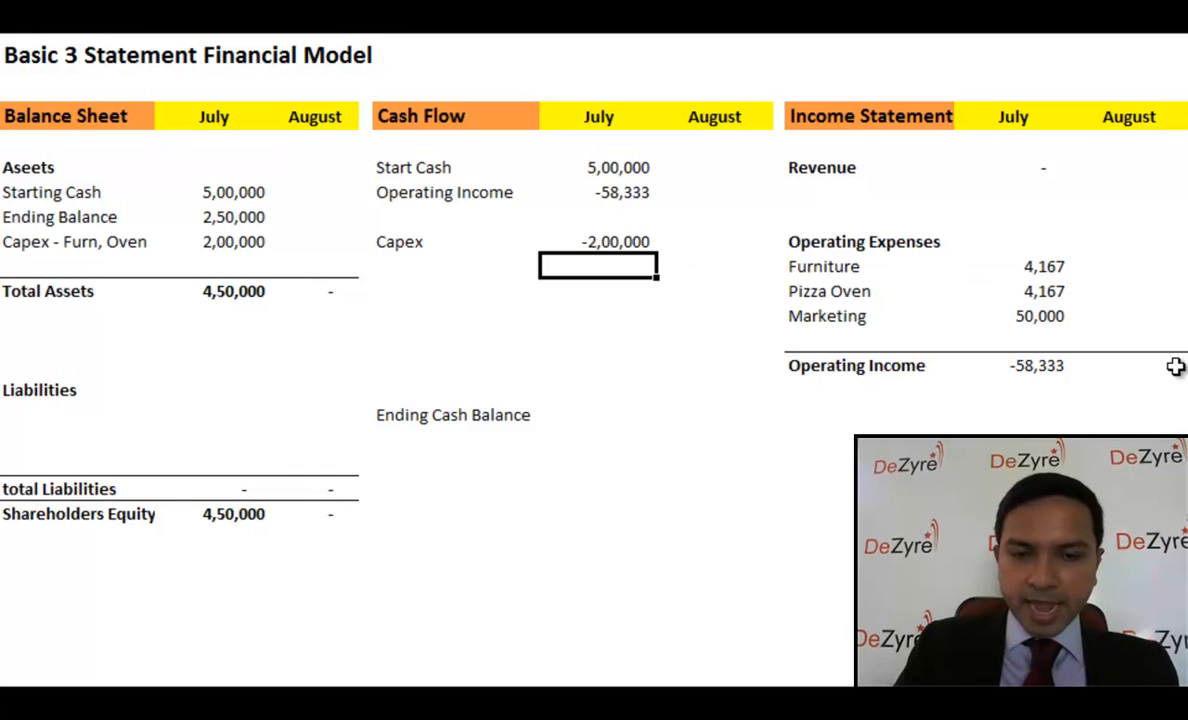
key(Up)
key(Up)
text(Depre)
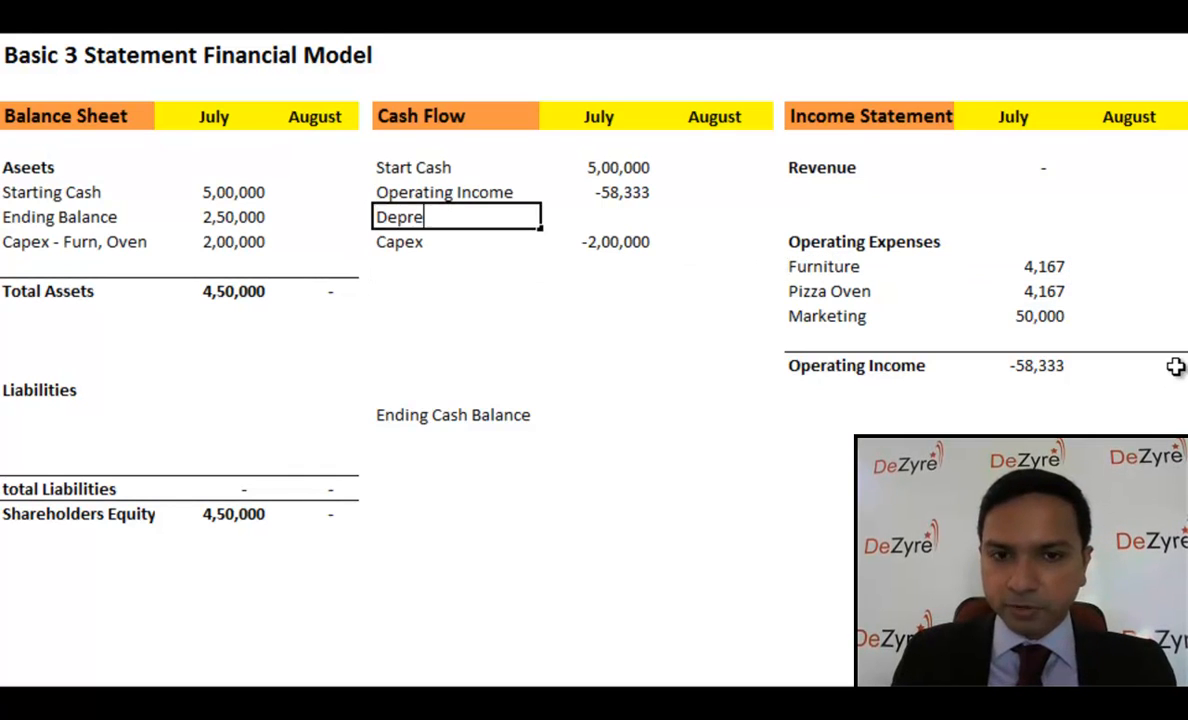
text(ciation)
key(Return)
Calculate the cash flow's July Depreciation by summing the income statement's July Furniture and Pizza Oven expenses with =SUM(K10:K11).
key(Up)
key(Right)
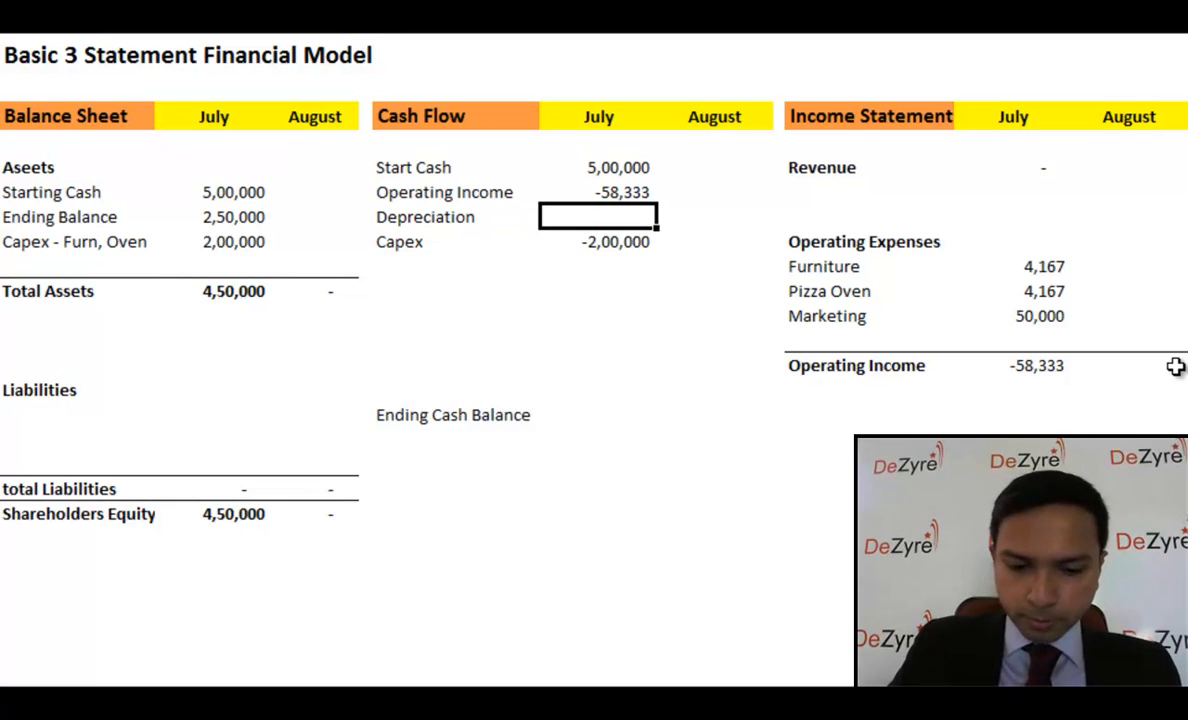
text(=)
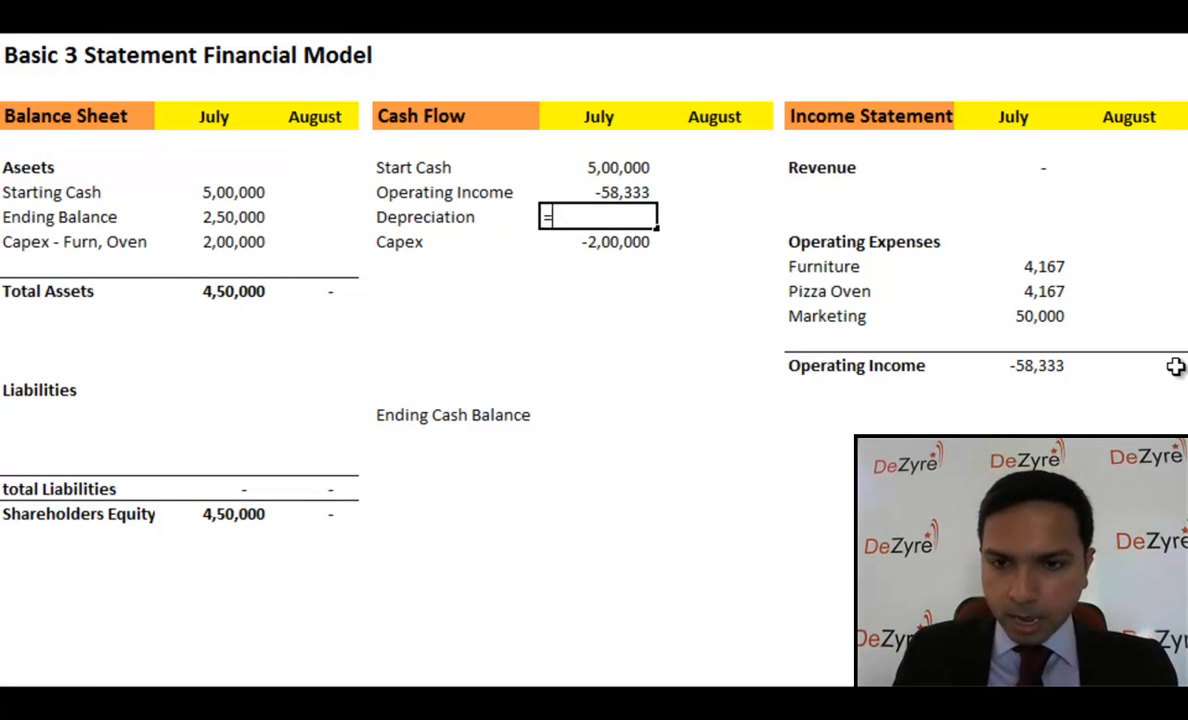
text(sum()
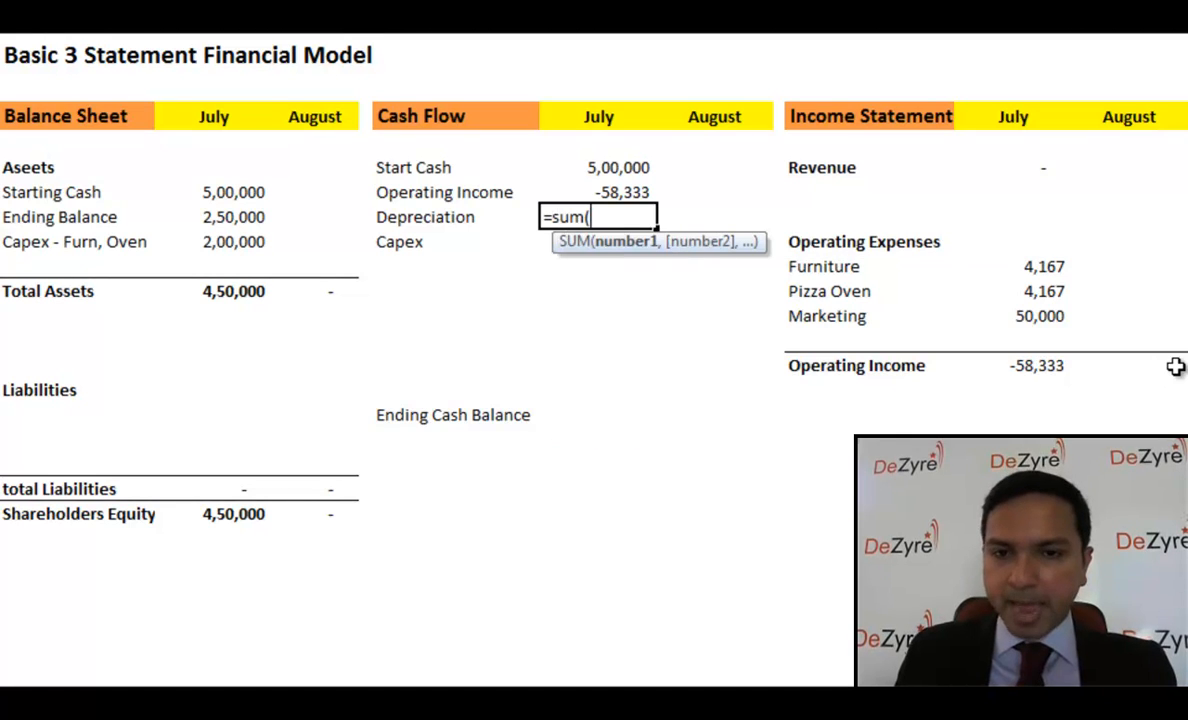
key(Right)
key(Right)
key(Right)
key(Right)
key(Right)
key(Left)
key(Down)
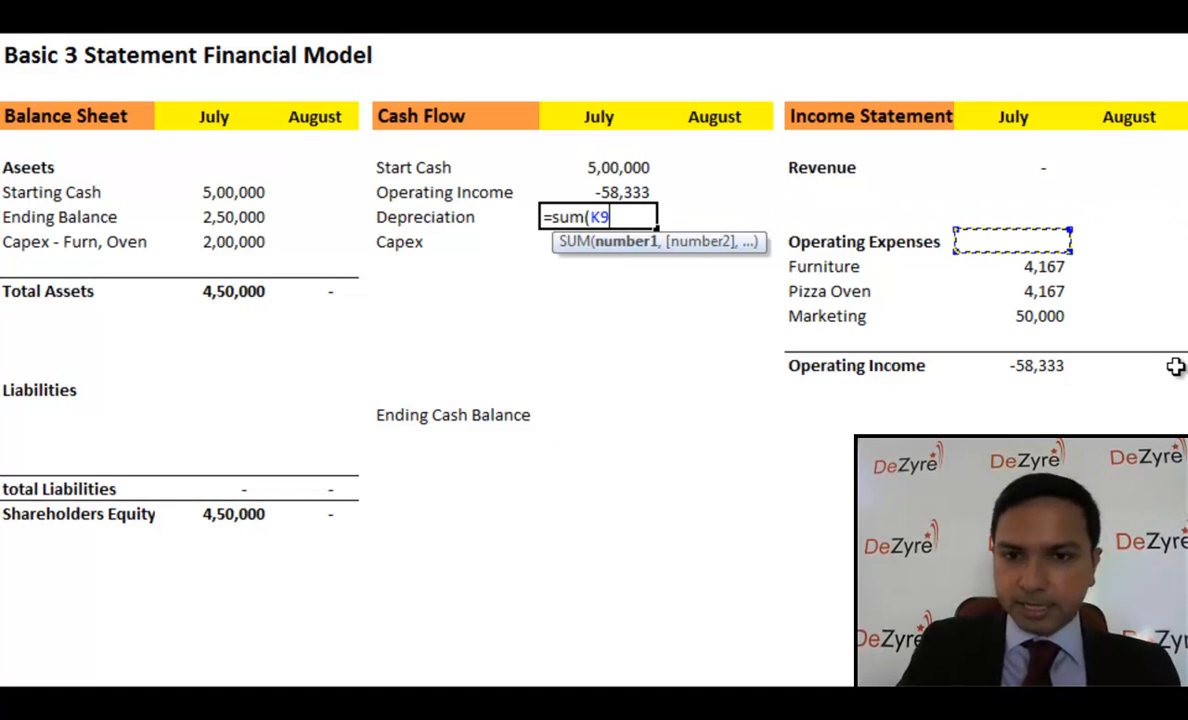
key(Down)
key(shift+Down)
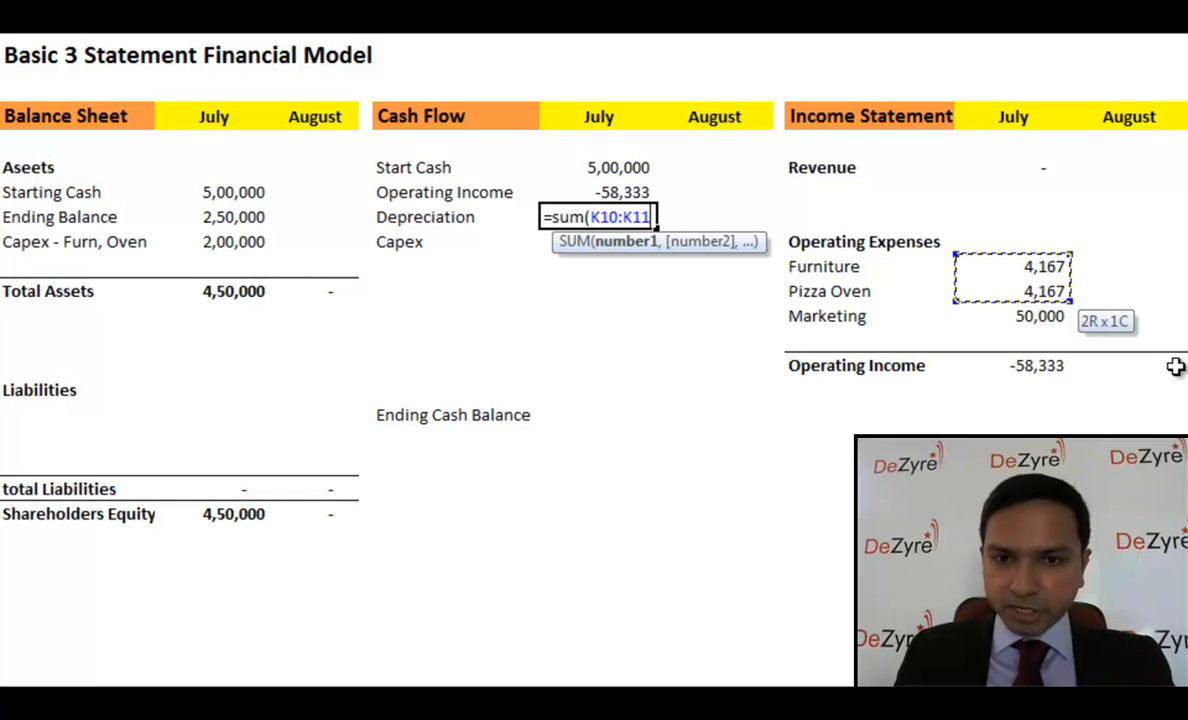
text())
key(Return)
Review the cash flow's July Operating Income formula against the Furniture and Pizza Oven expenses and the Depreciation value.
key(Up)
key(Up)
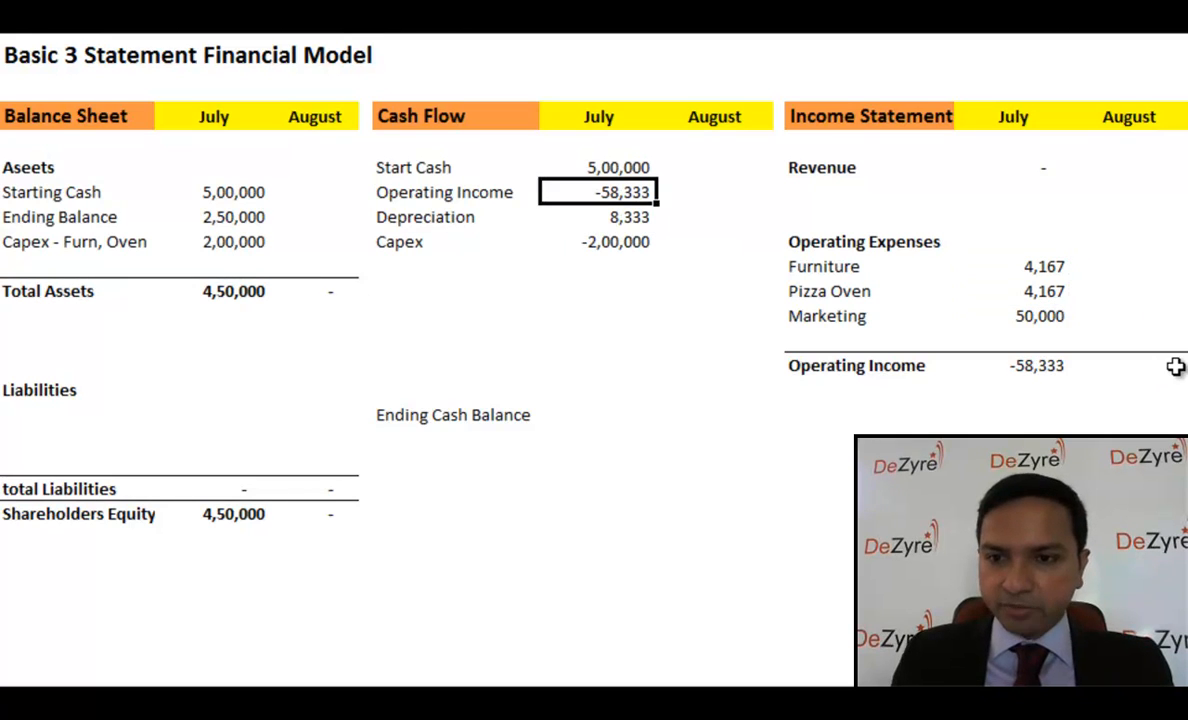
text(=K14)
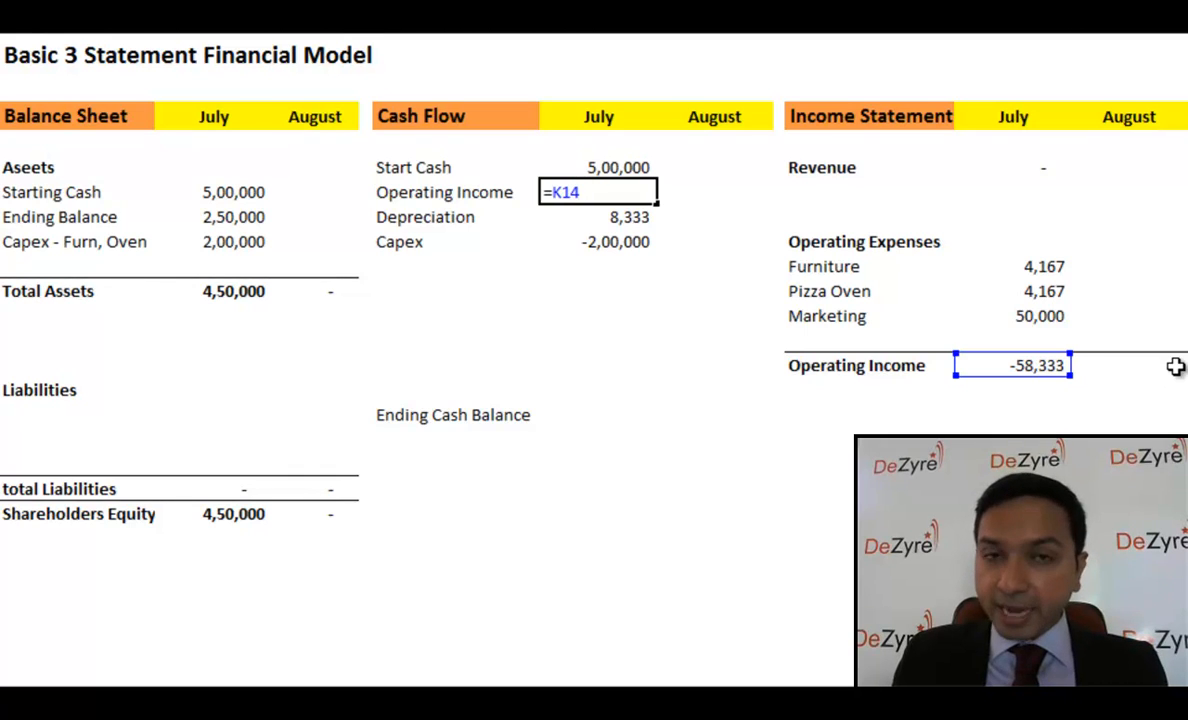
key(ctrl+Return)
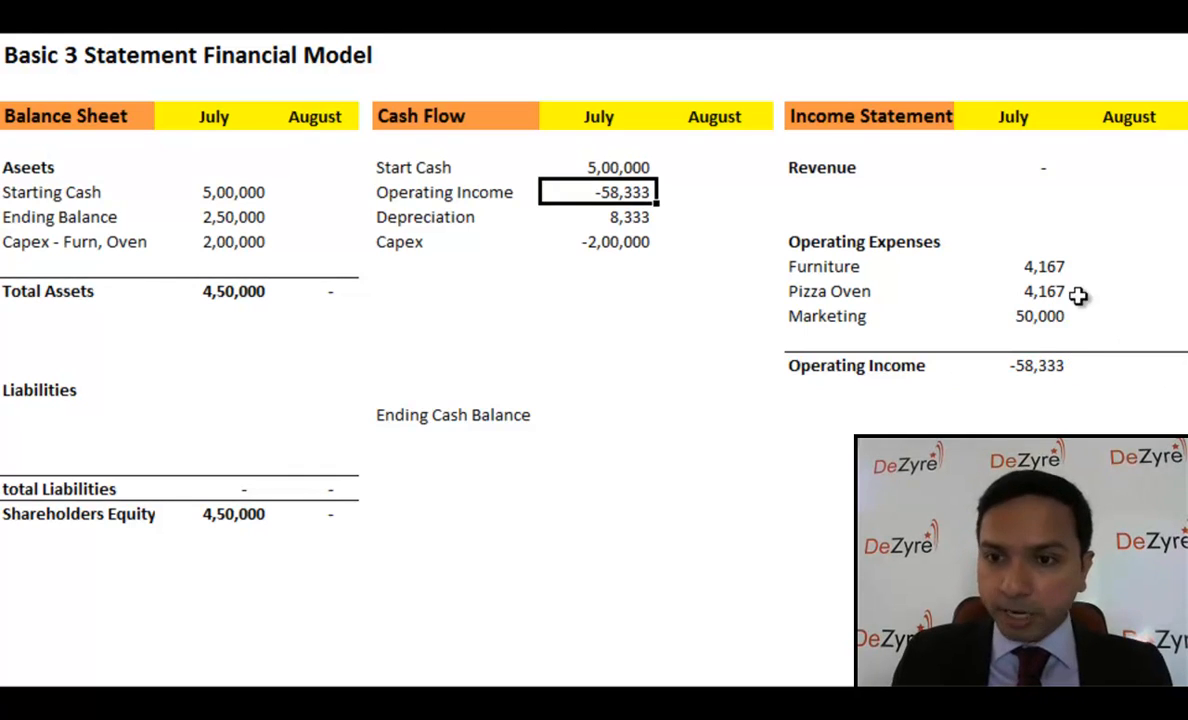
drag(1052, 267, 1060, 290)
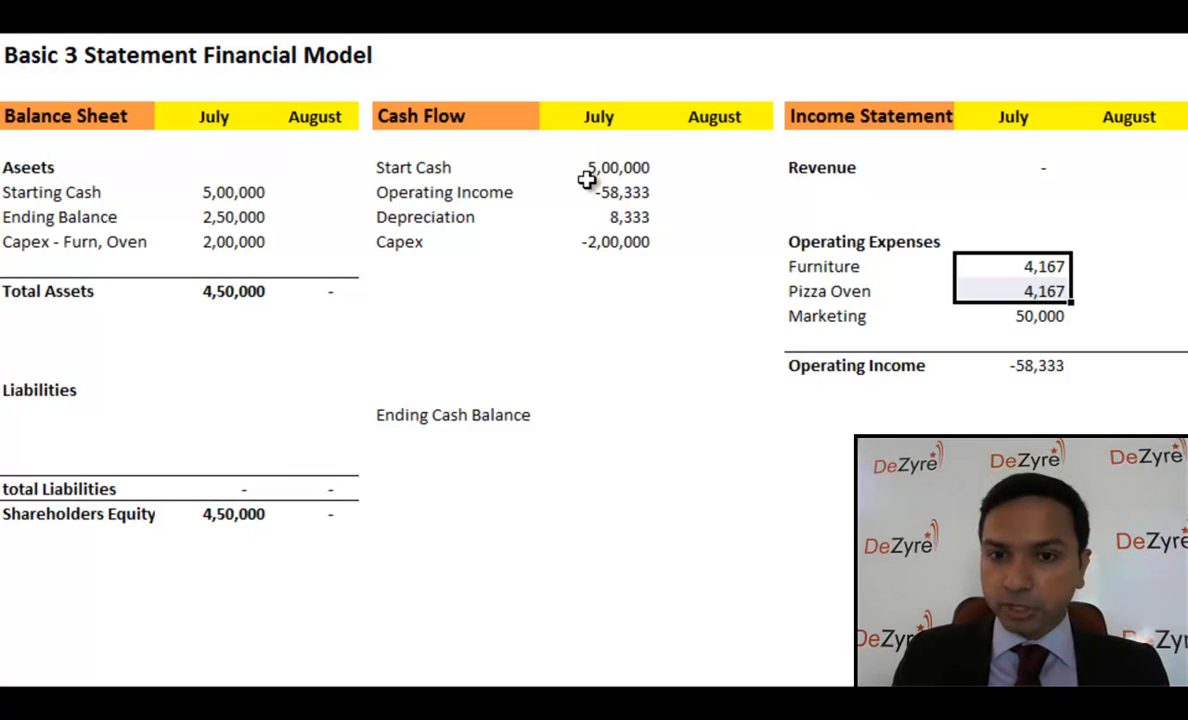
drag(590, 190, 589, 464)
click(605, 222)
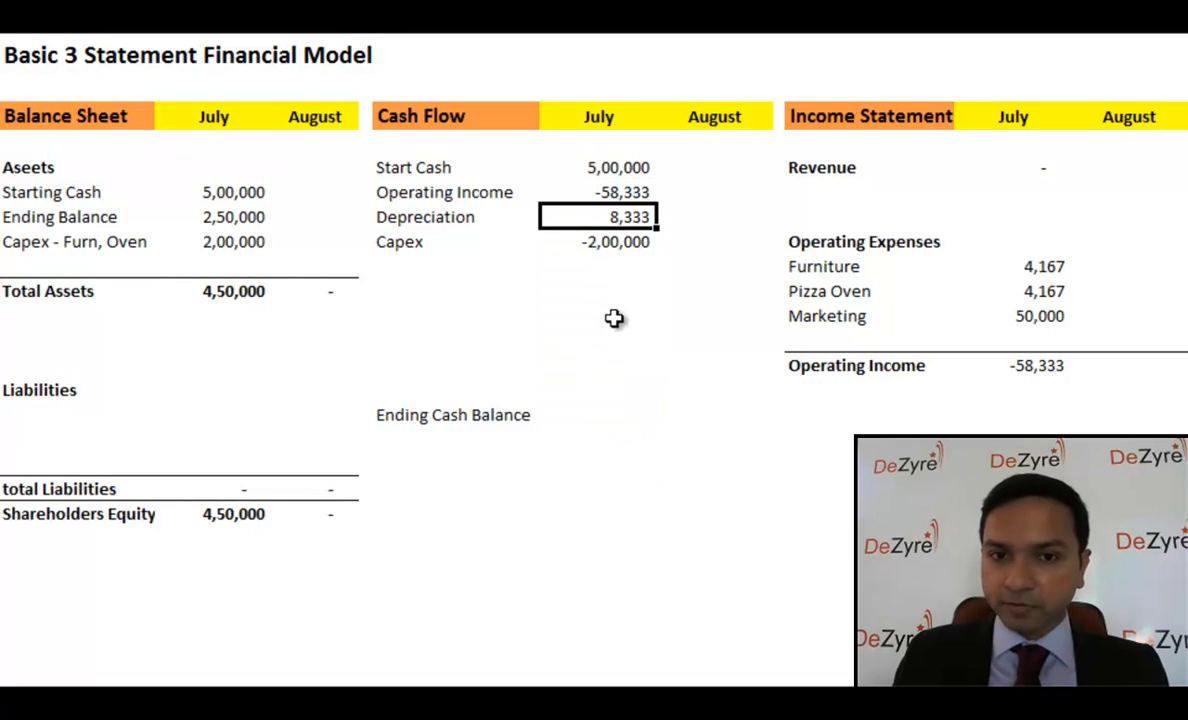
Calculate the cash flow's July Ending Cash Balance by summing July's Start Cash through Capex, and compare it with the balance sheet's Ending Balance.
click(610, 416)
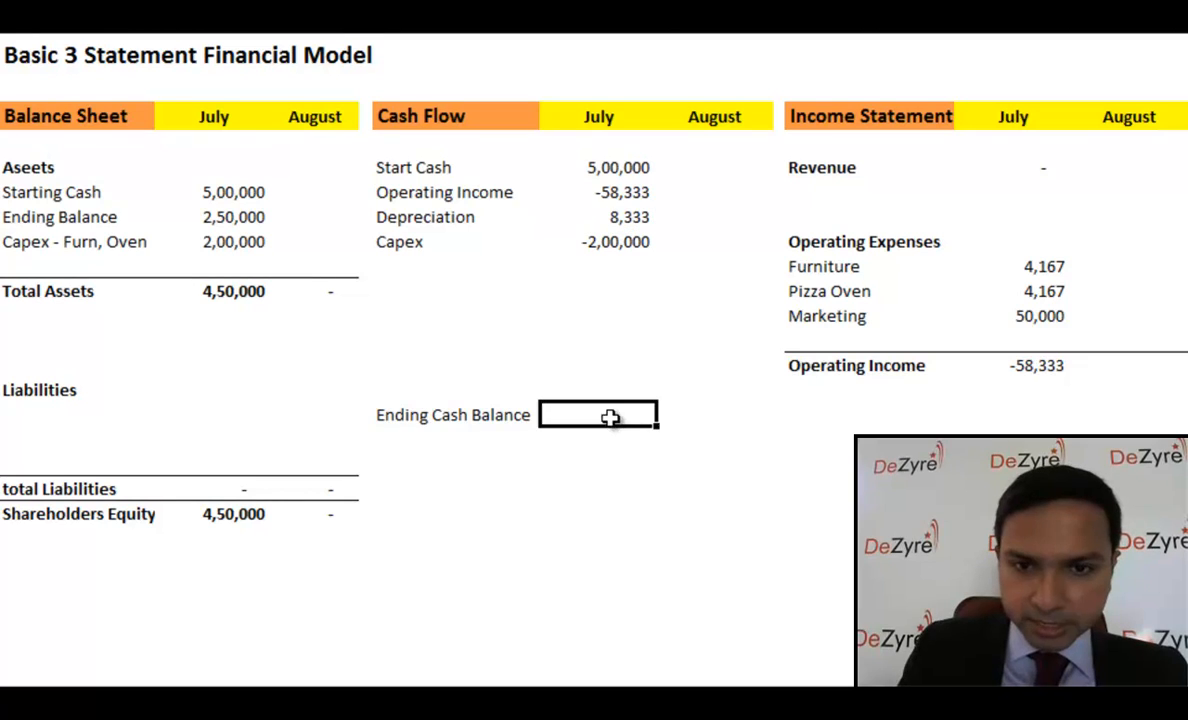
text(=sum)
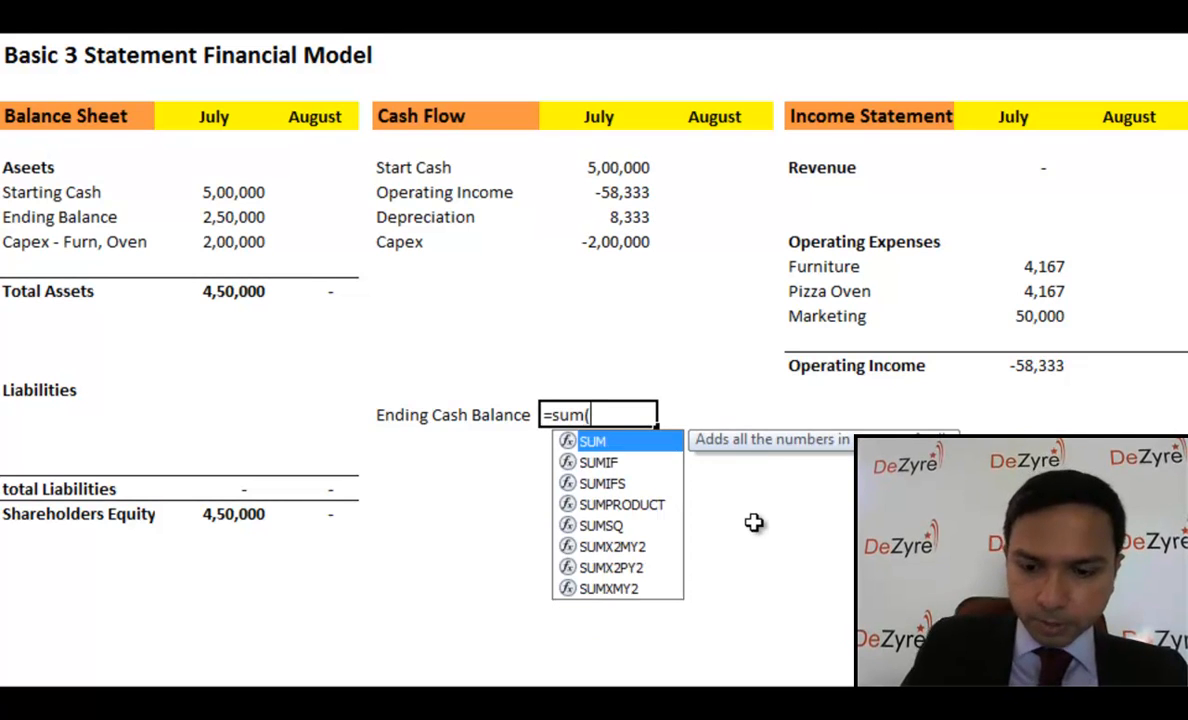
text(()
key(Up)
key(Up)
key(Up)
key(Up)
key(Up)
key(Up)
key(Up)
key(Up)
key(Up)
key(Up)
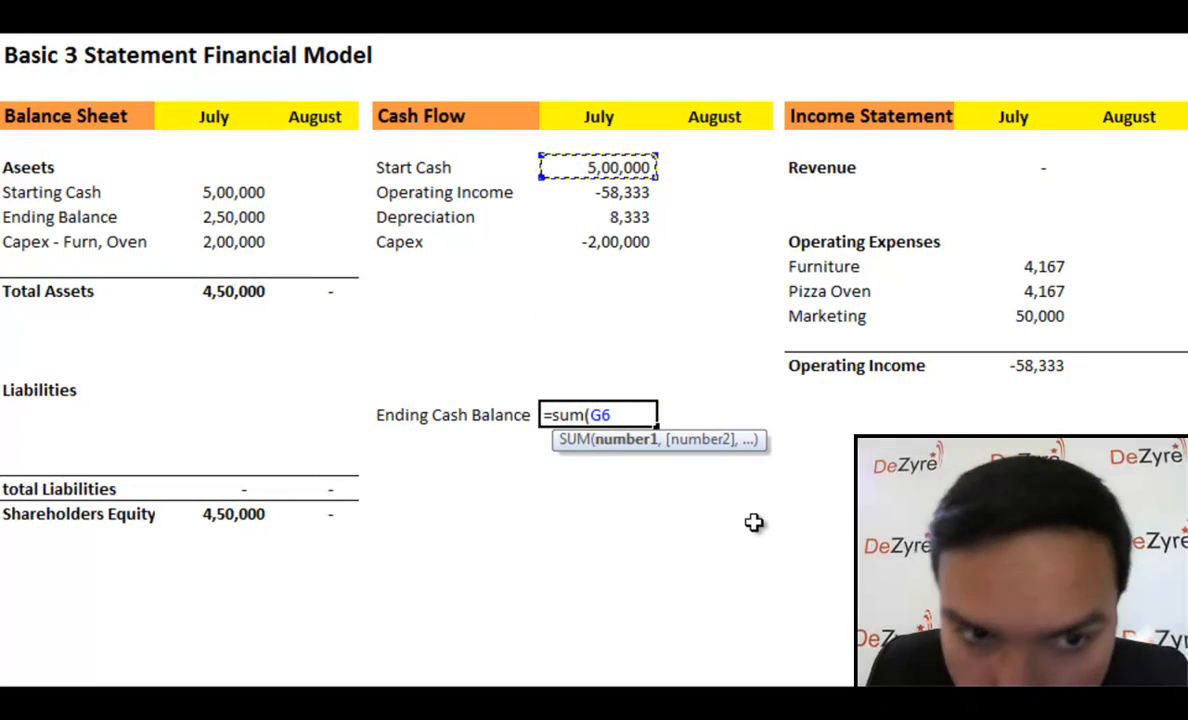
key(shift+Down)
key(shift+Down)
key(shift+Down)
key(shift+Down)
key(shift+Up)
key(Return)
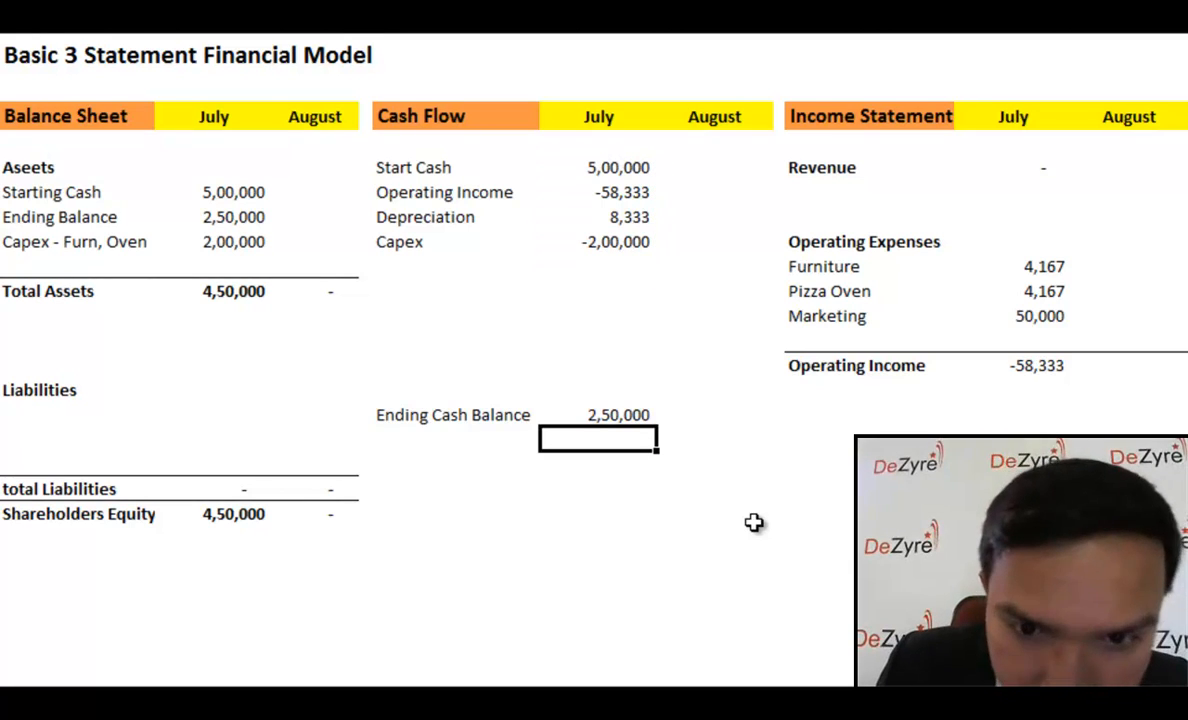
key(Up)
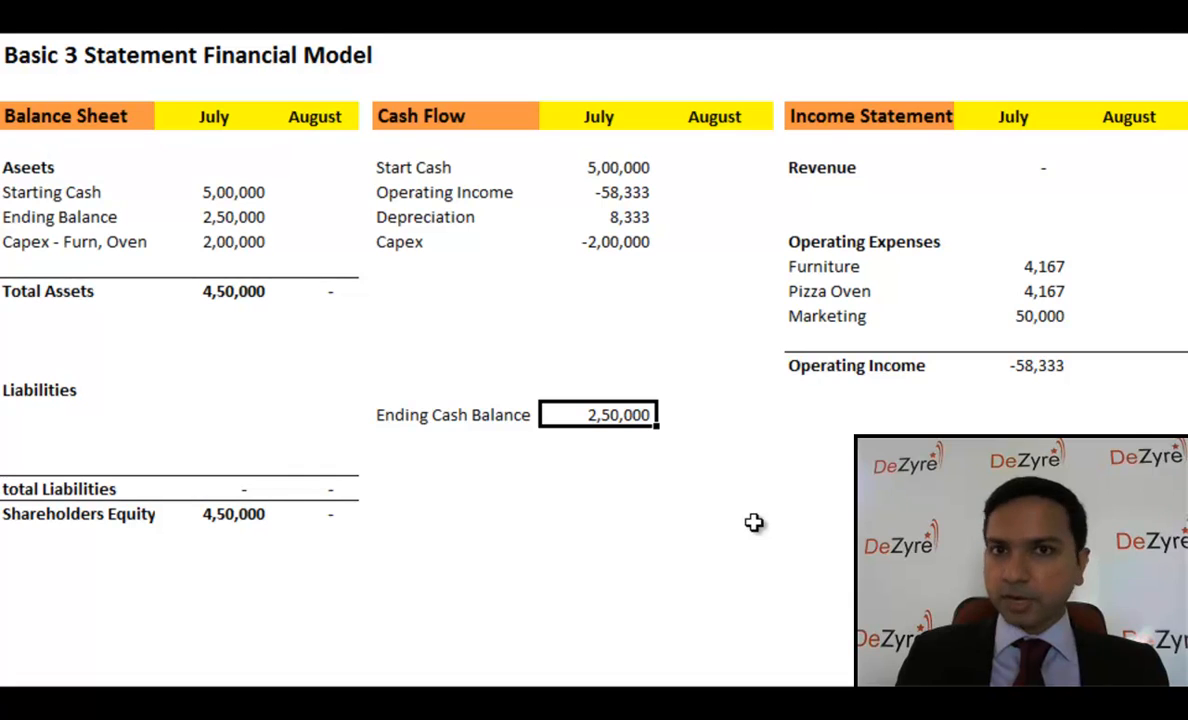
click(245, 215)
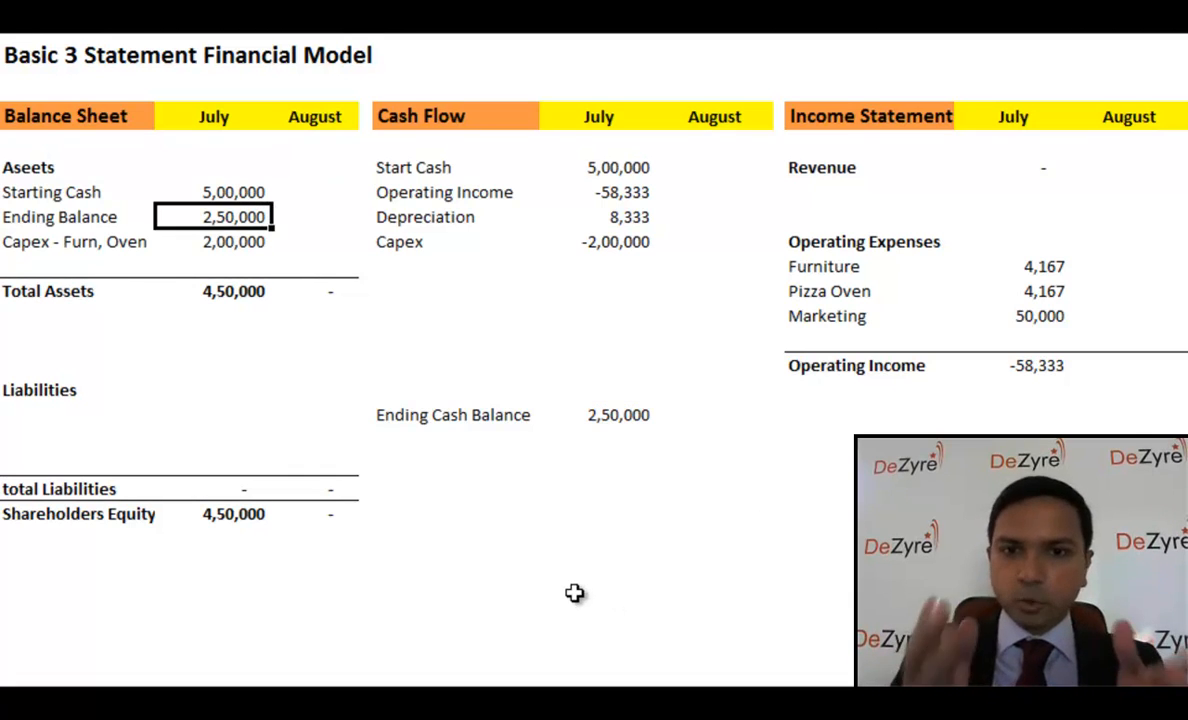
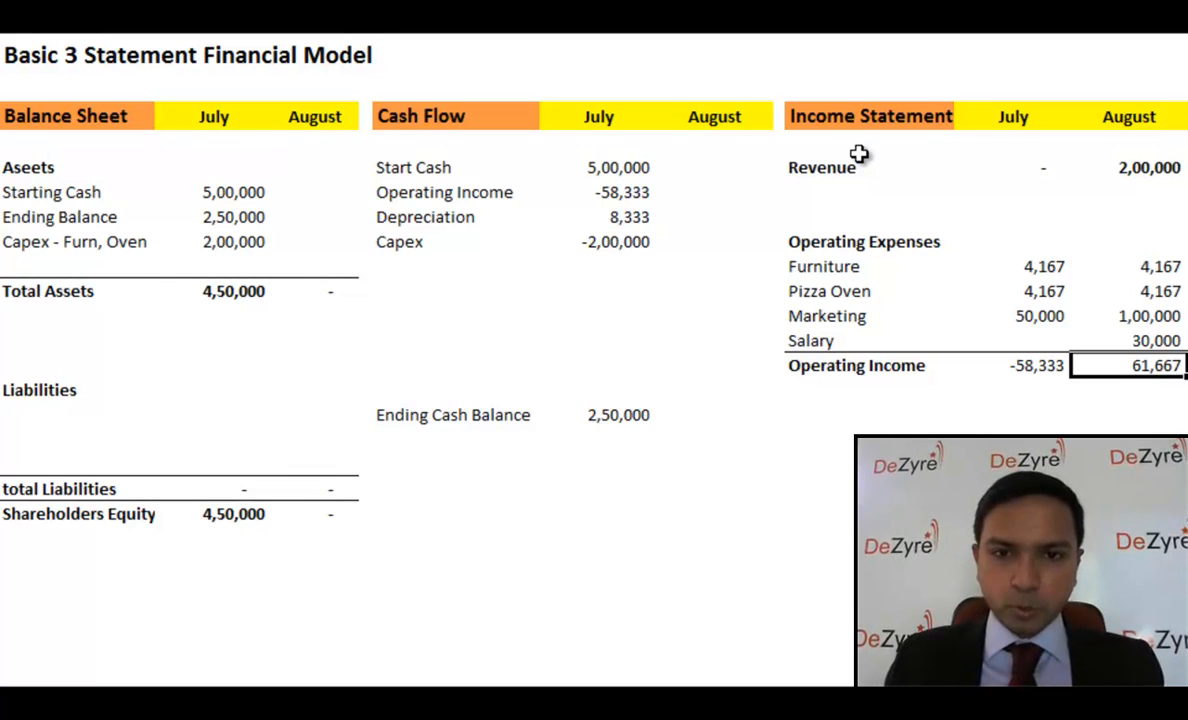
Examine the income statement's August operating expenses and Operating Income alongside the empty August column of the balance sheet.
key(Up)
key(Up)
key(Up)
key(Up)
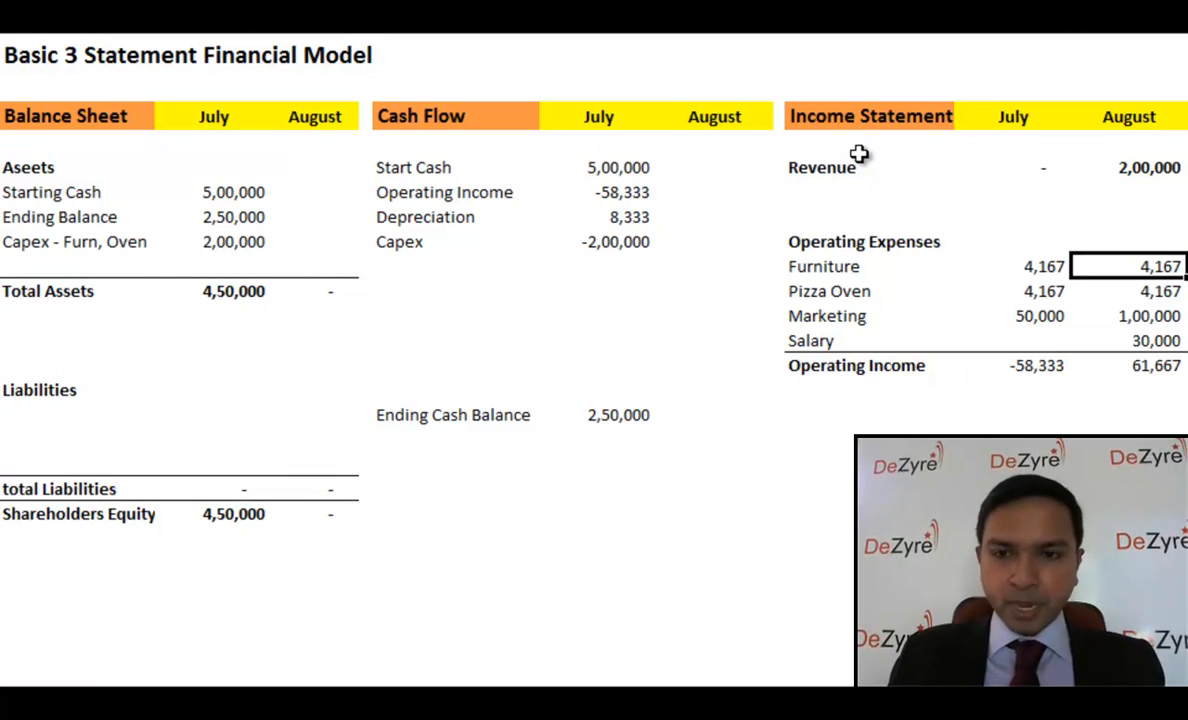
key(shift+Down)
key(shift+Down)
key(shift+Down)
key(Left)
key(Left)
key(Left)
key(Left)
key(Left)
key(Left)
key(Left)
key(Left)
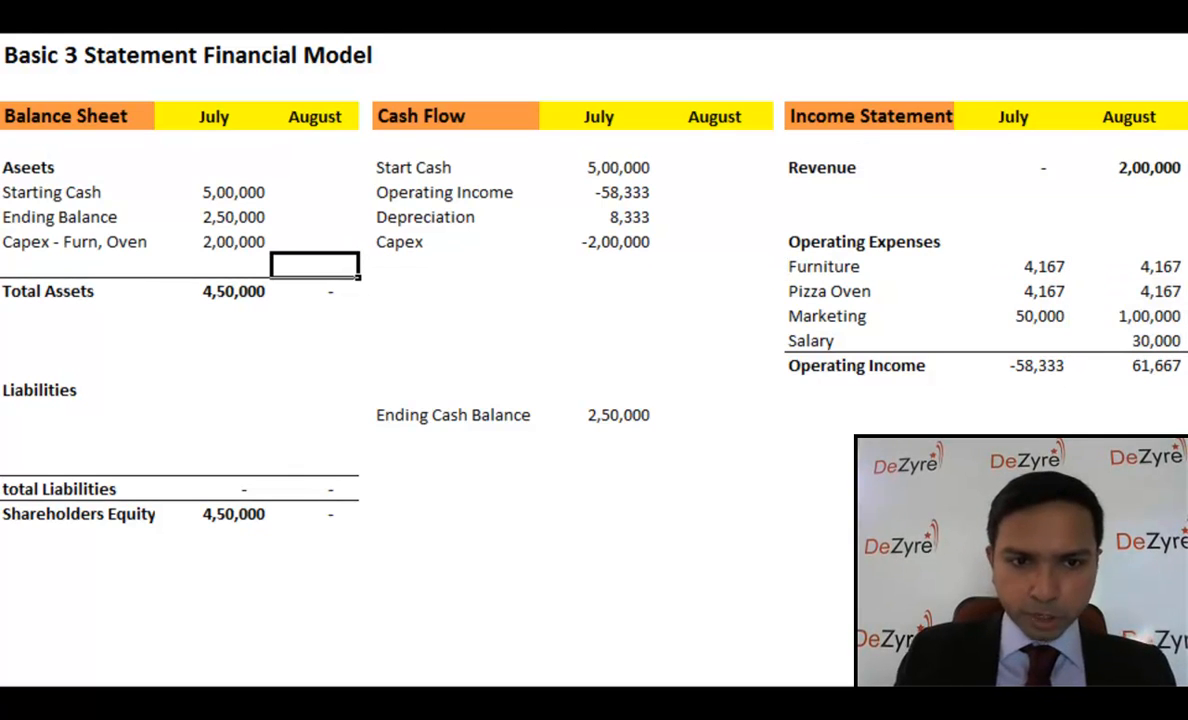
click(1178, 366)
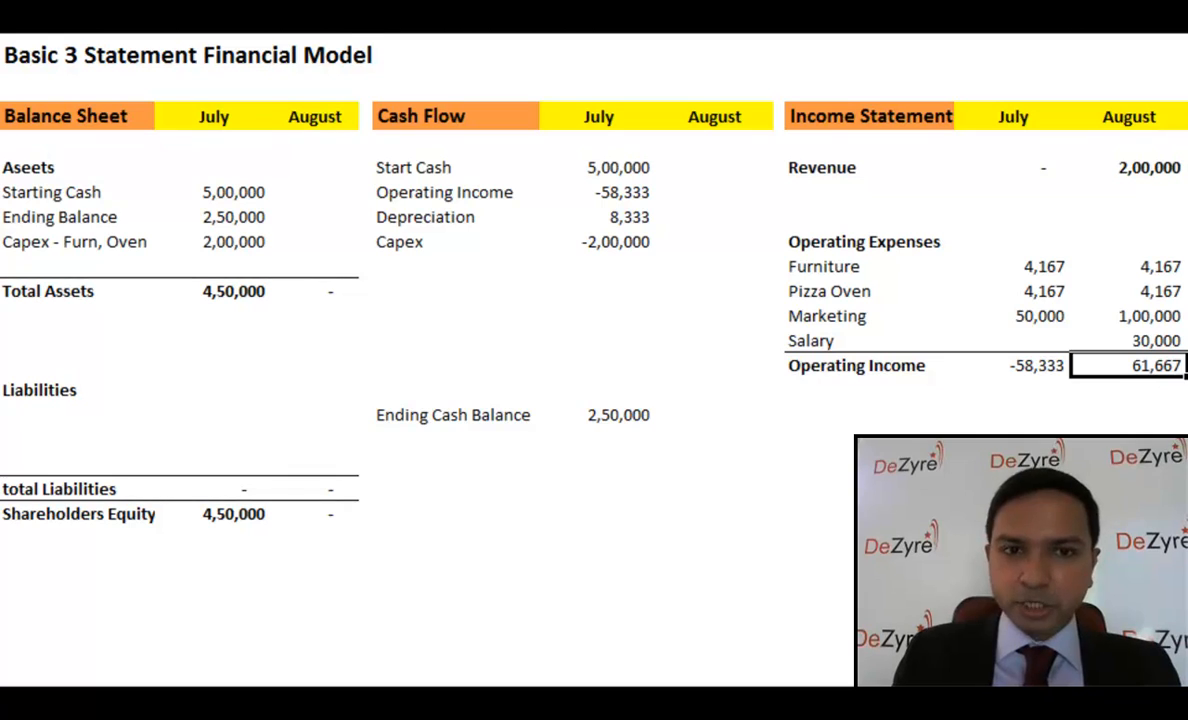
Link the balance sheet's August Starting Cash to July's Ending Balance with =C8.
click(310, 190)
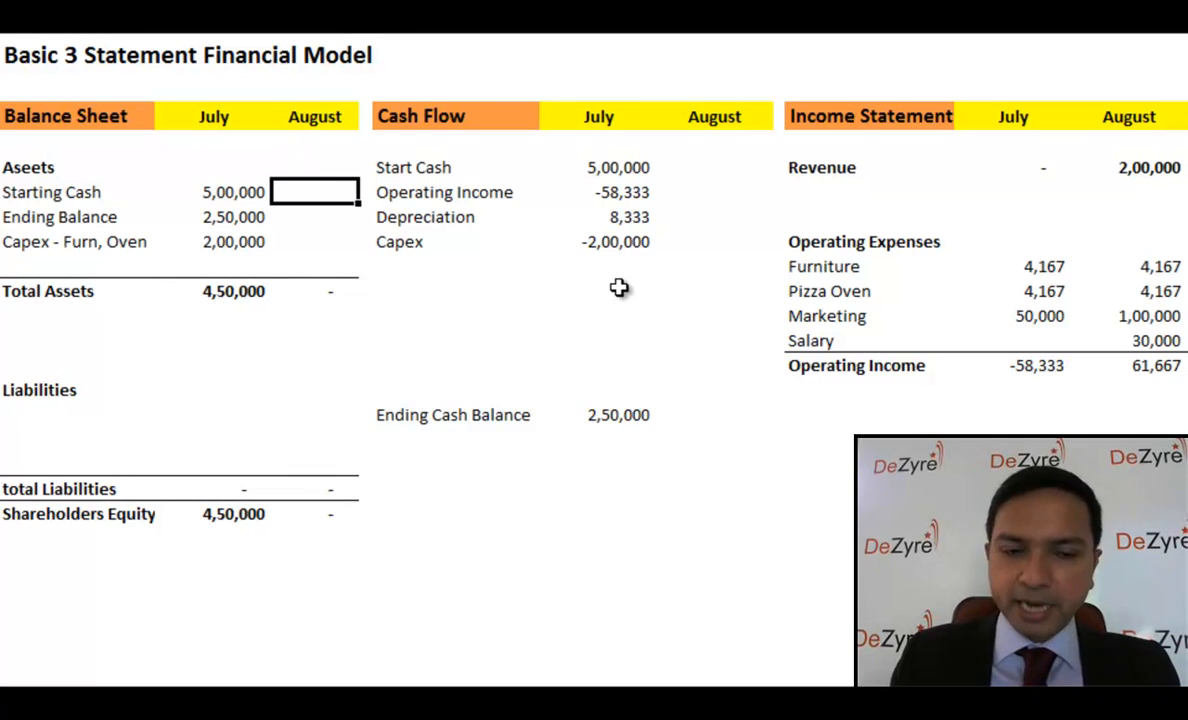
text(=)
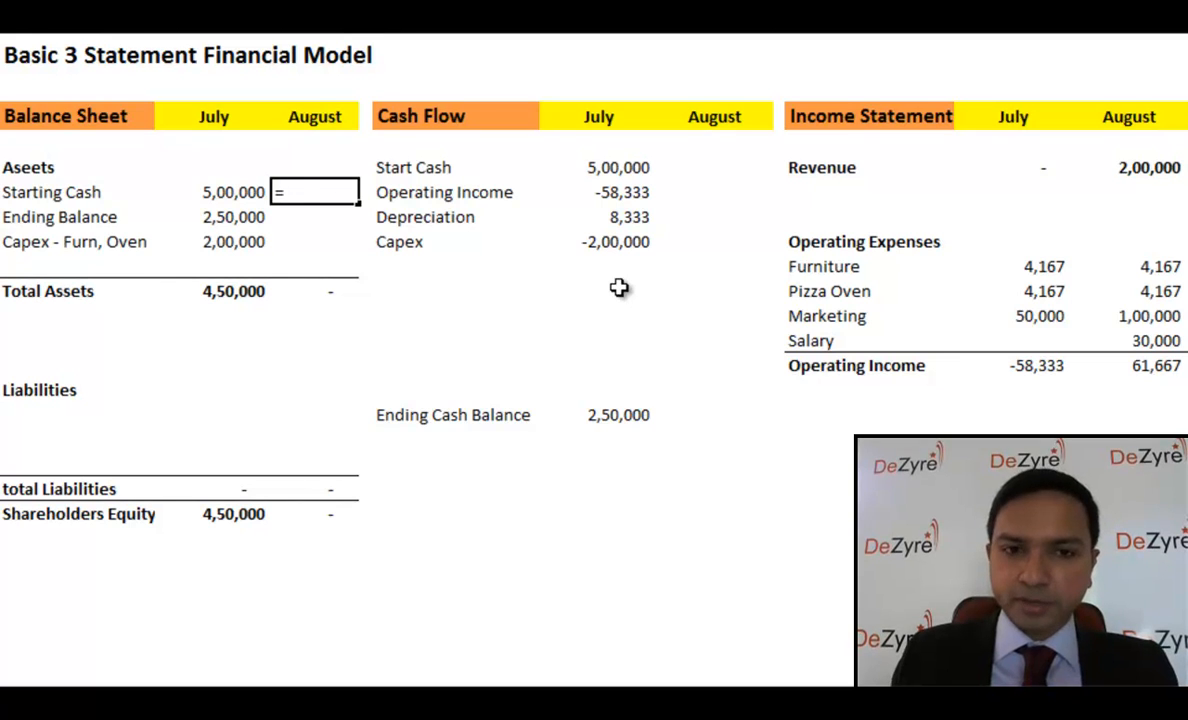
key(Left)
key(Down)
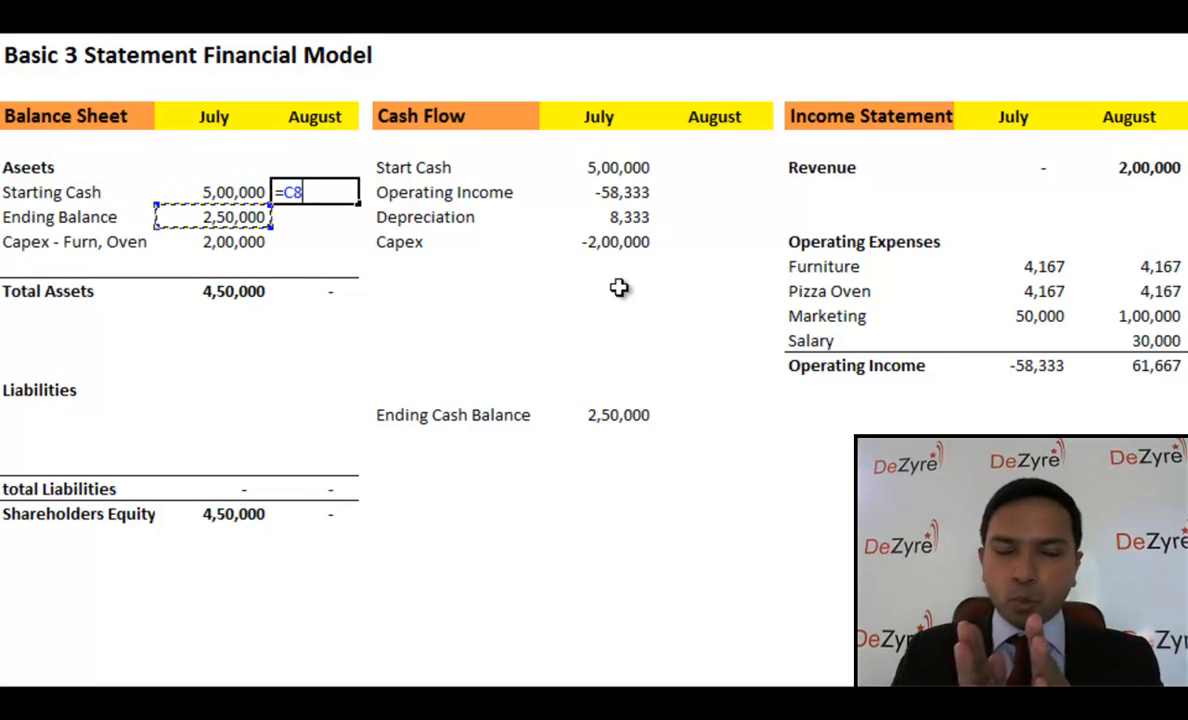
key(Return)
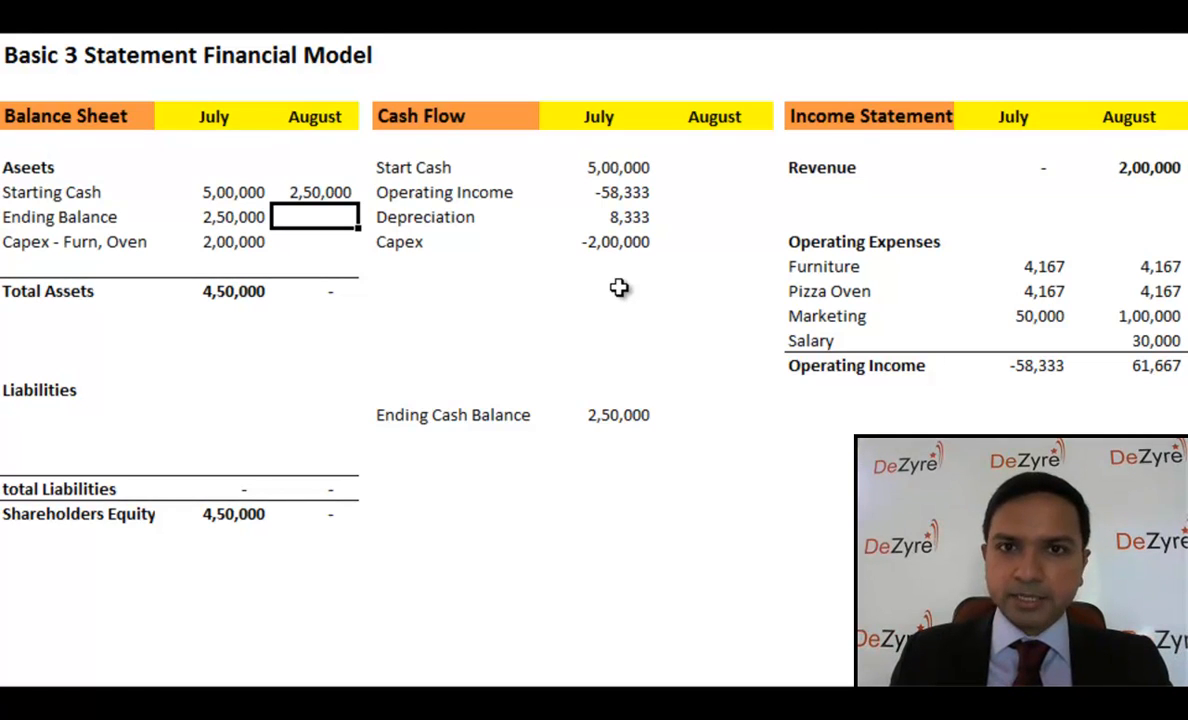
key(Up)
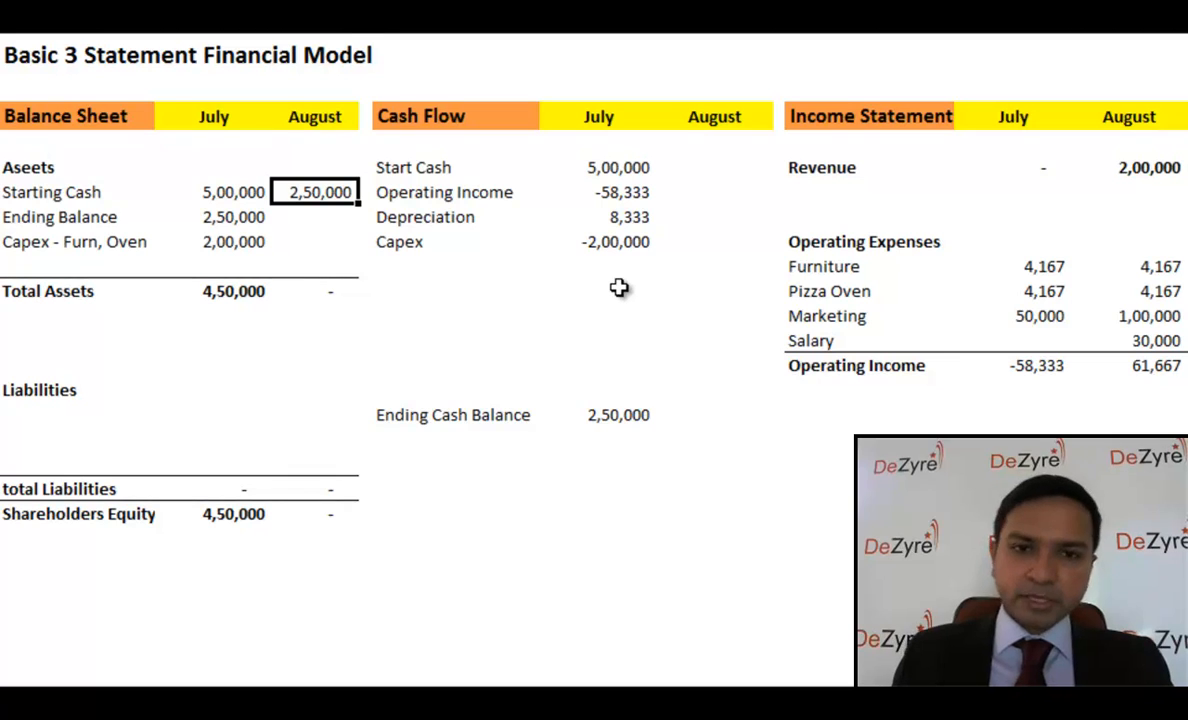
key(Left)
key(Down)
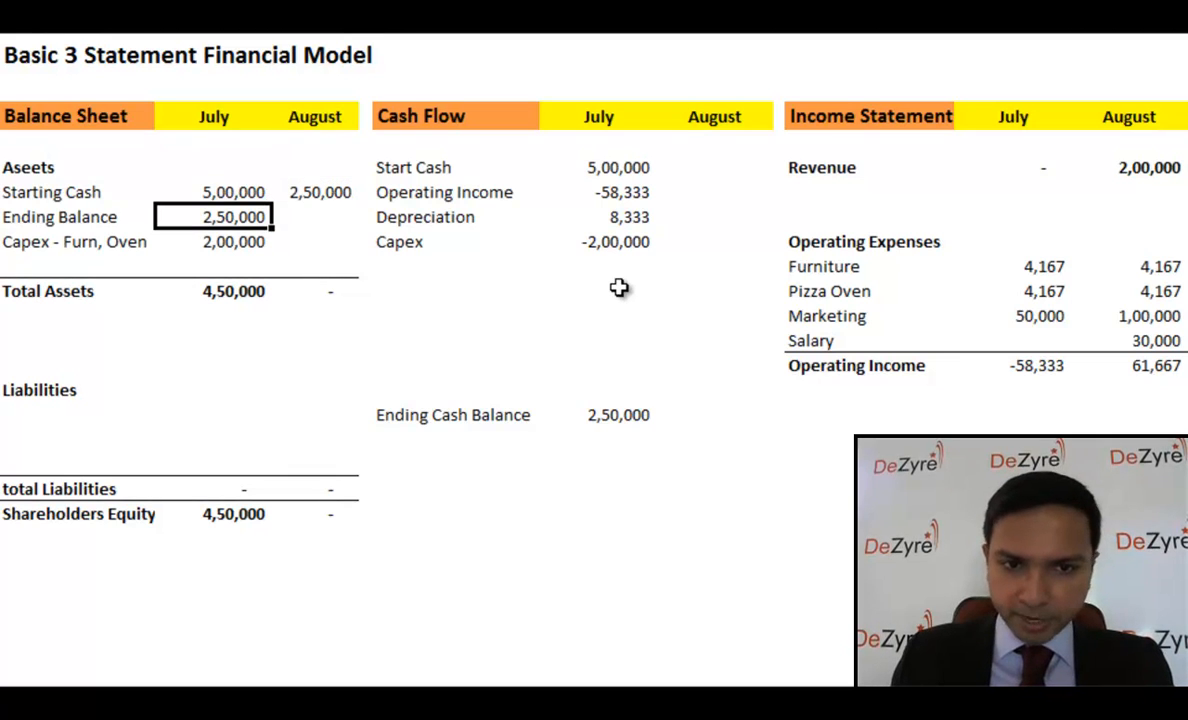
key(Right)
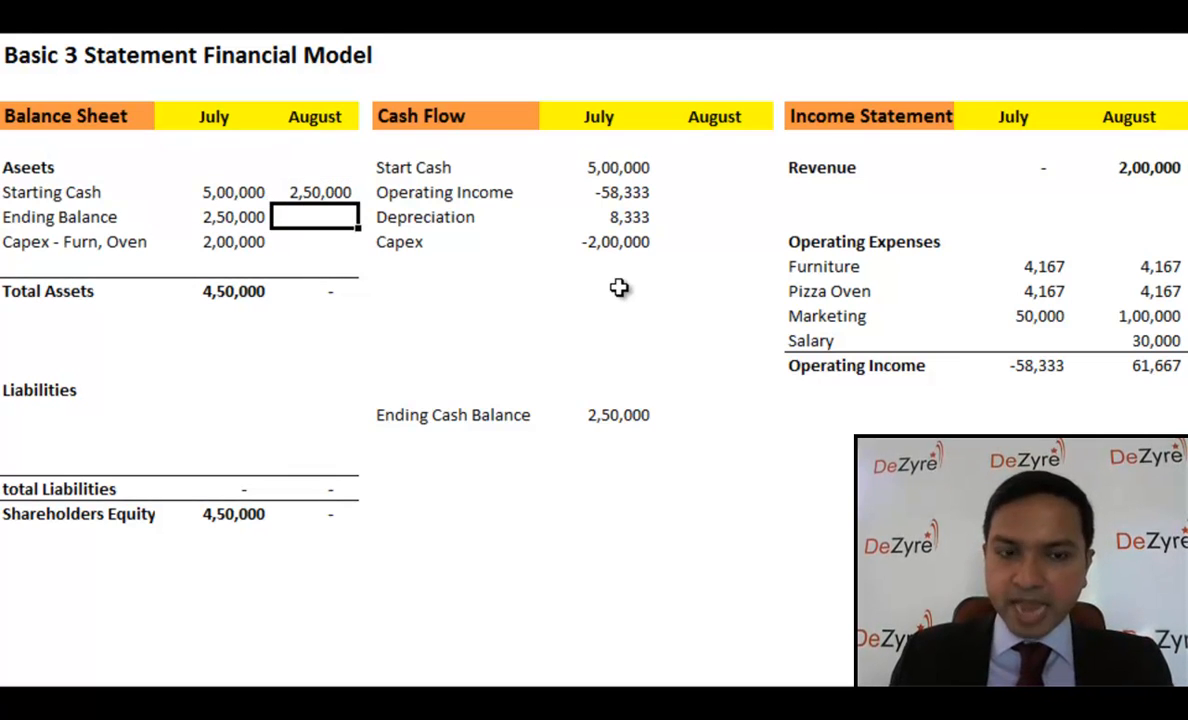
Calculate the balance sheet's August Ending Balance as Starting Cash less August Marketing and Salary with =D7-L12-L13.
key(Down)
key(Up)
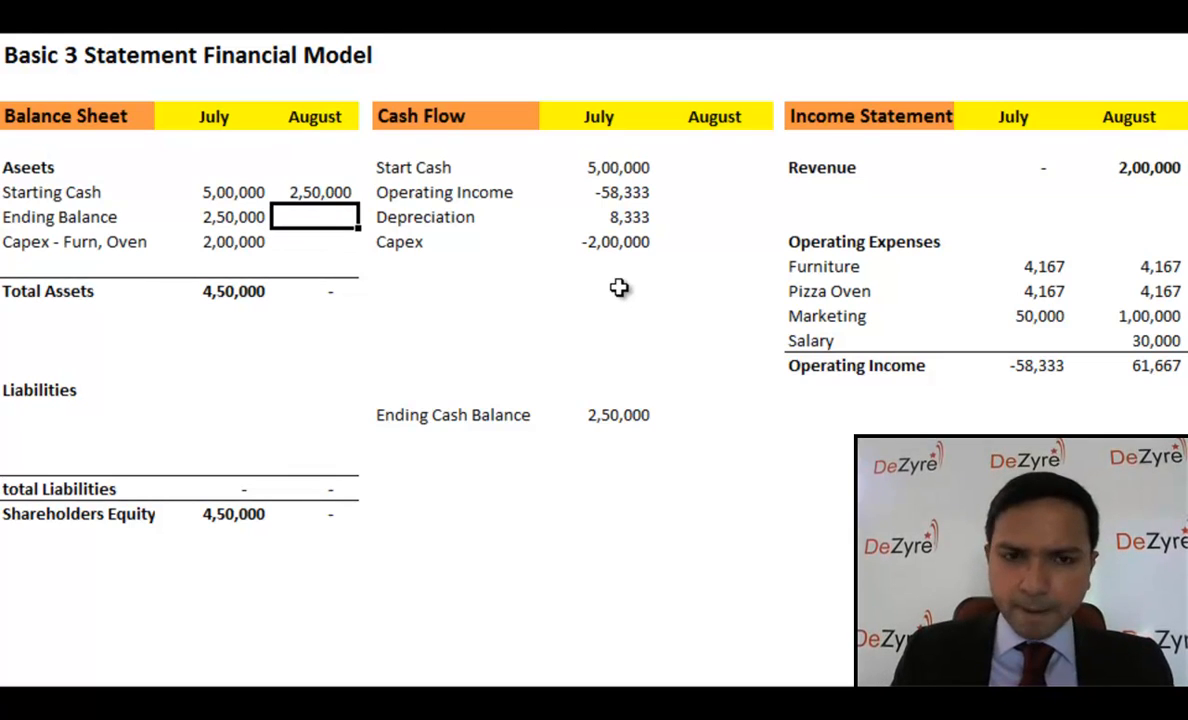
text(=)
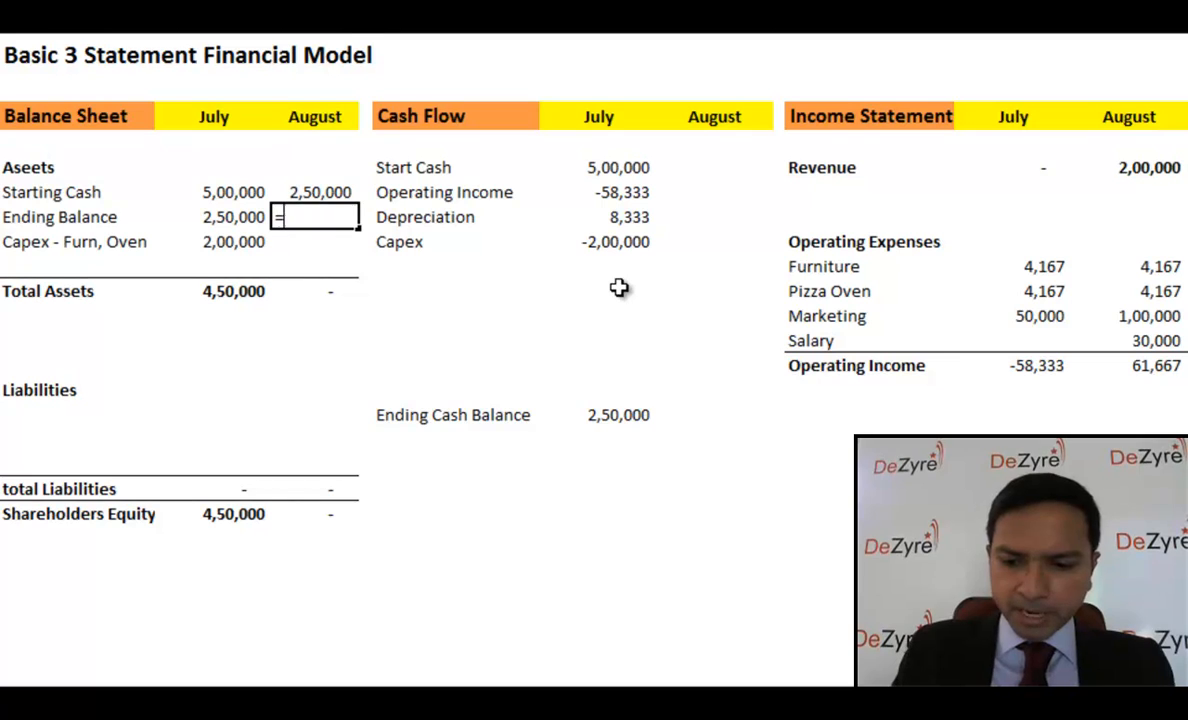
key(Up)
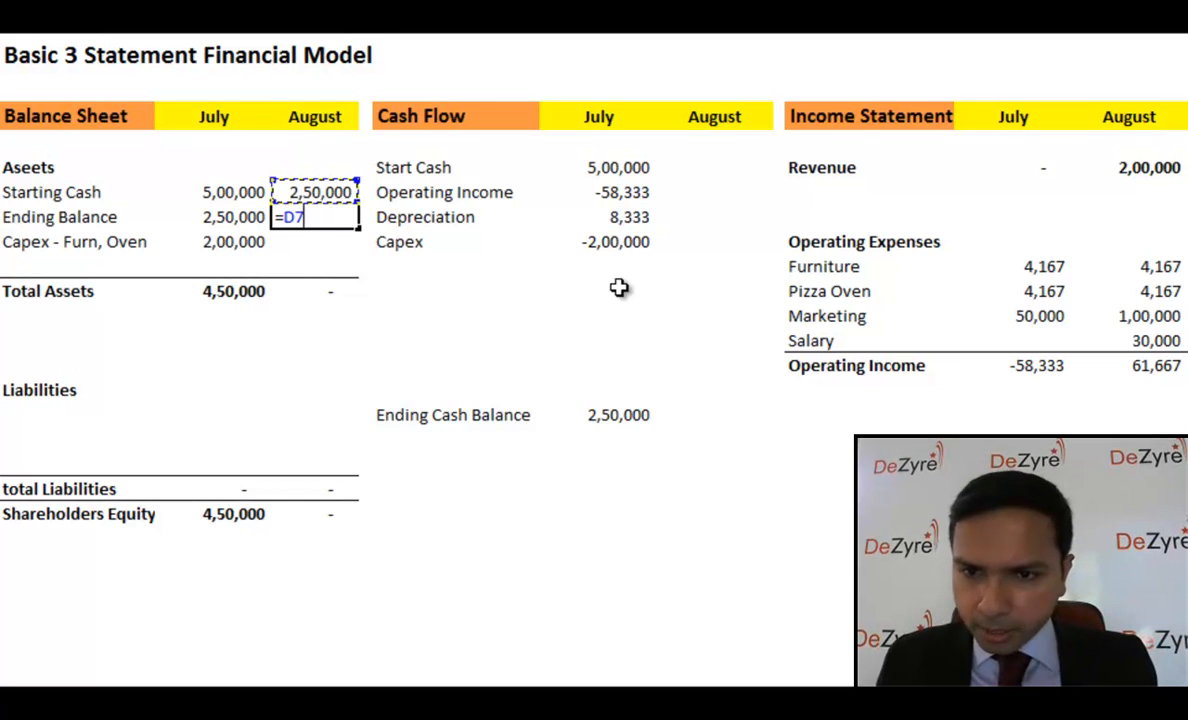
text(-)
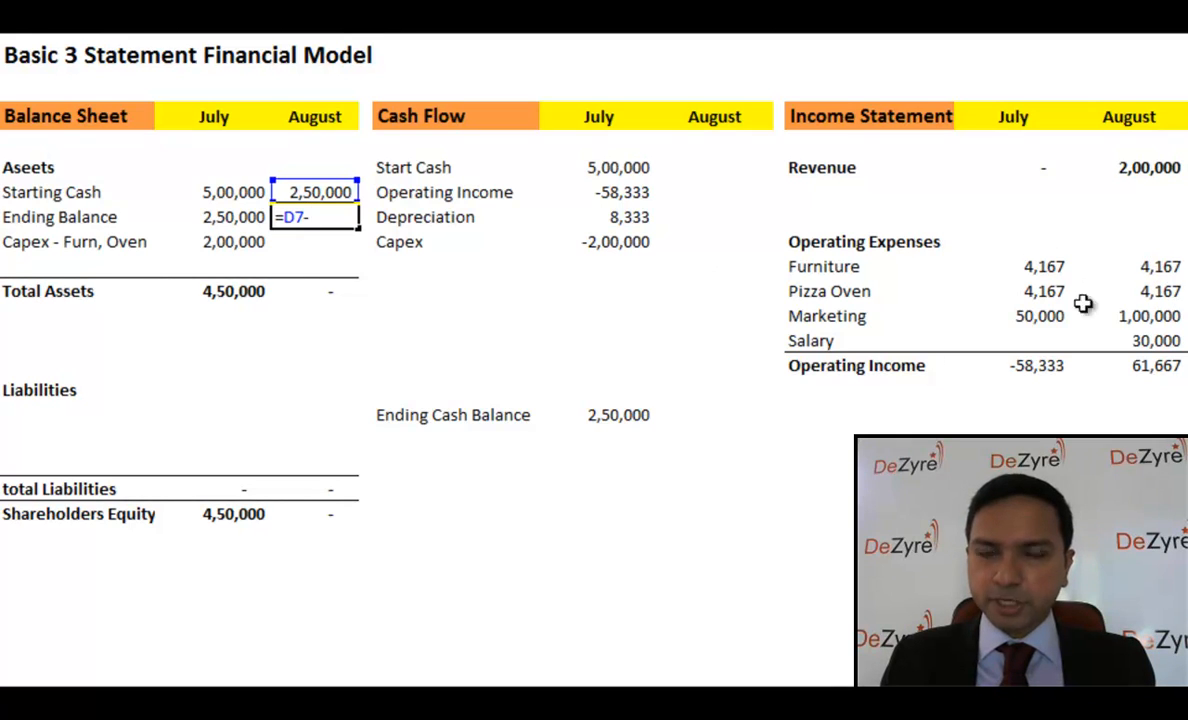
click(1165, 318)
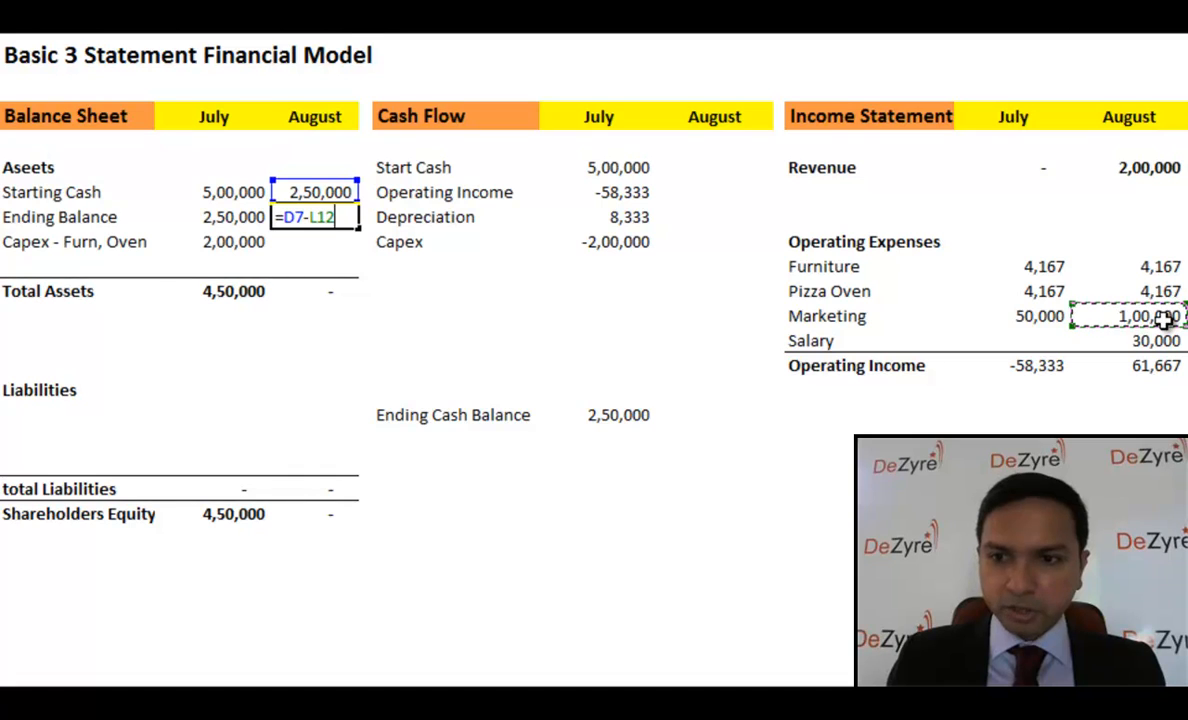
text(-)
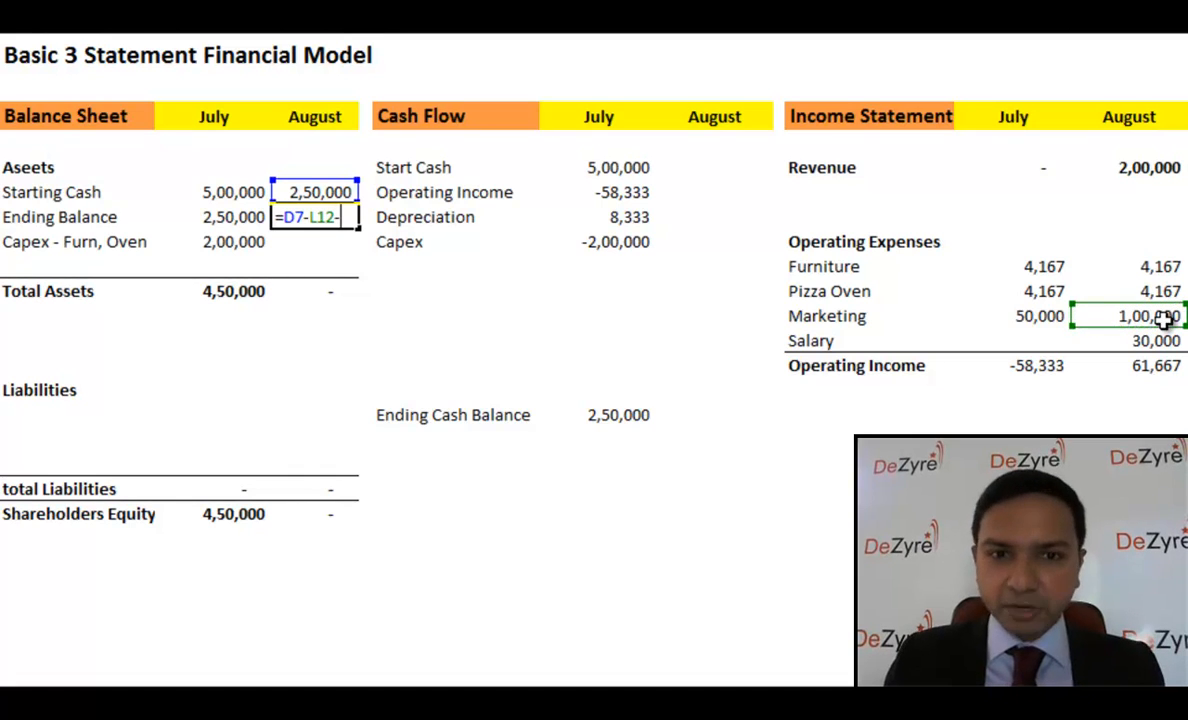
click(1158, 341)
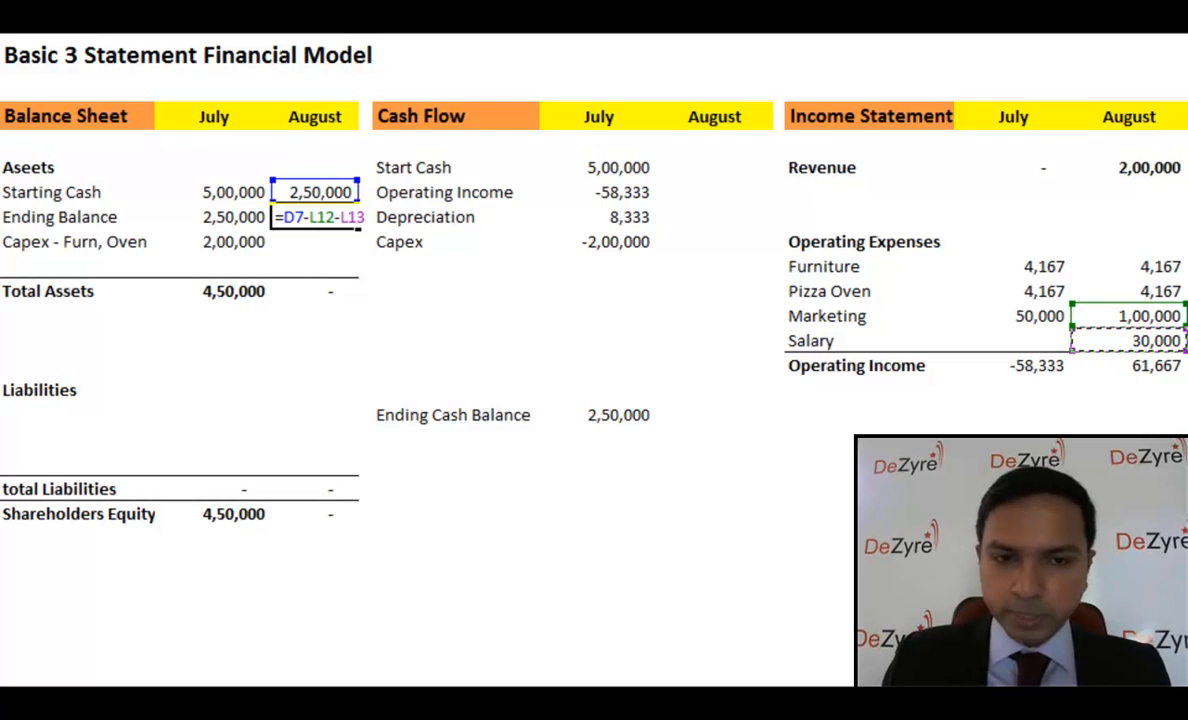
key(Return)
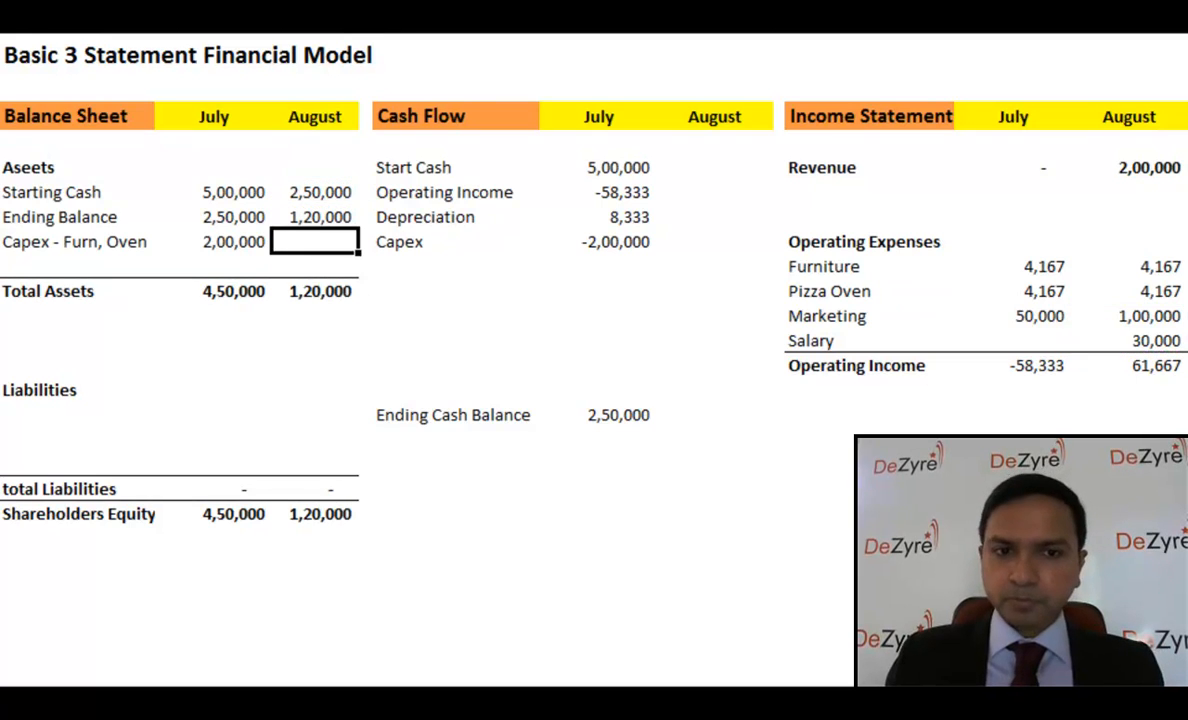
key(Up)
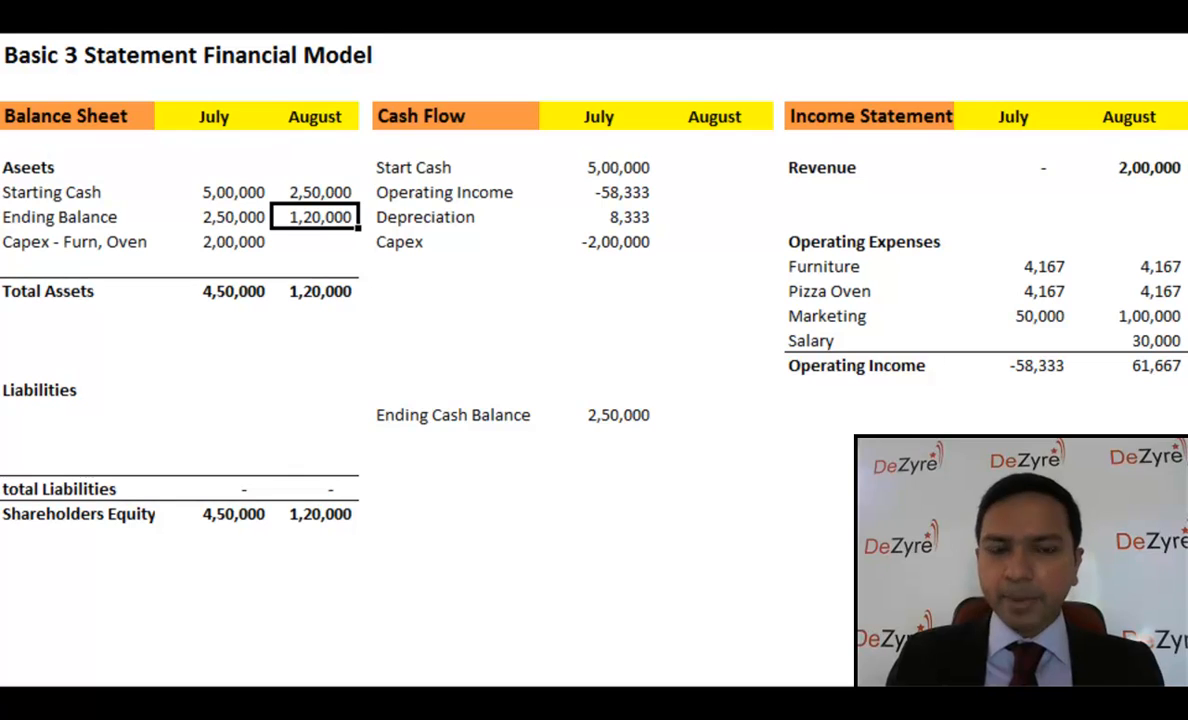
Calculate the balance sheet's August Capex as July's Capex less July's Furniture and Pizza Oven expenses with =C9-sum(K10:K11).
key(Down)
key(Left)
key(Right)
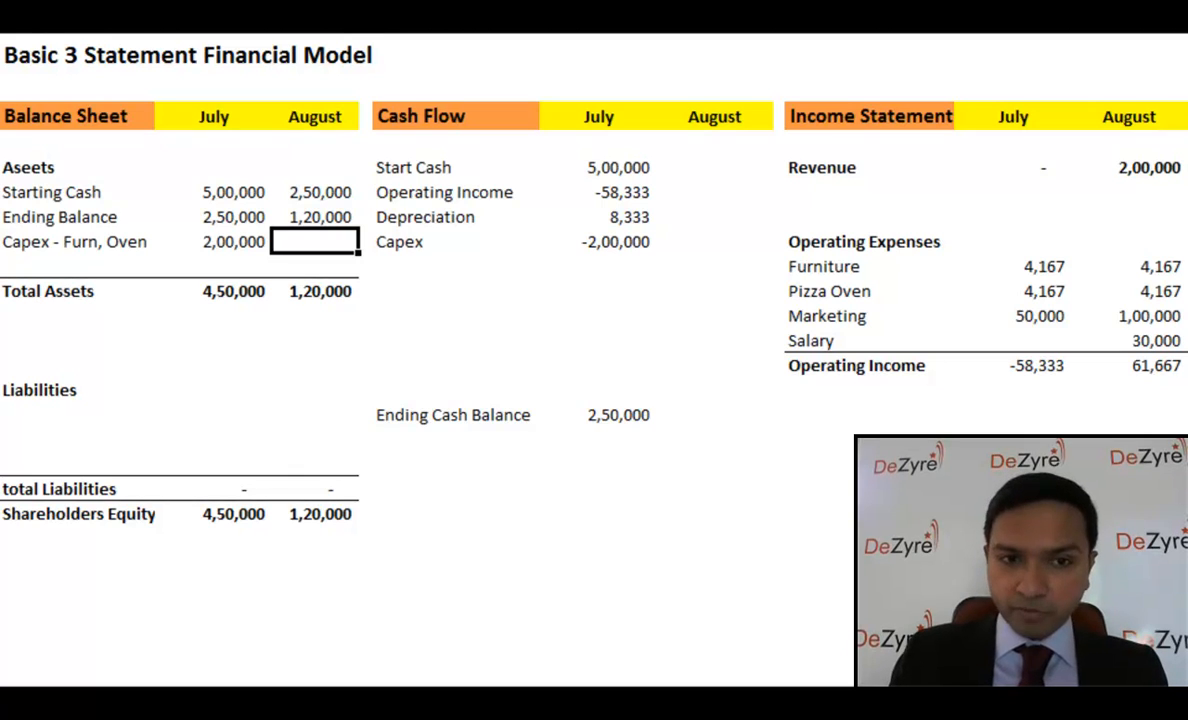
drag(1169, 268, 1169, 292)
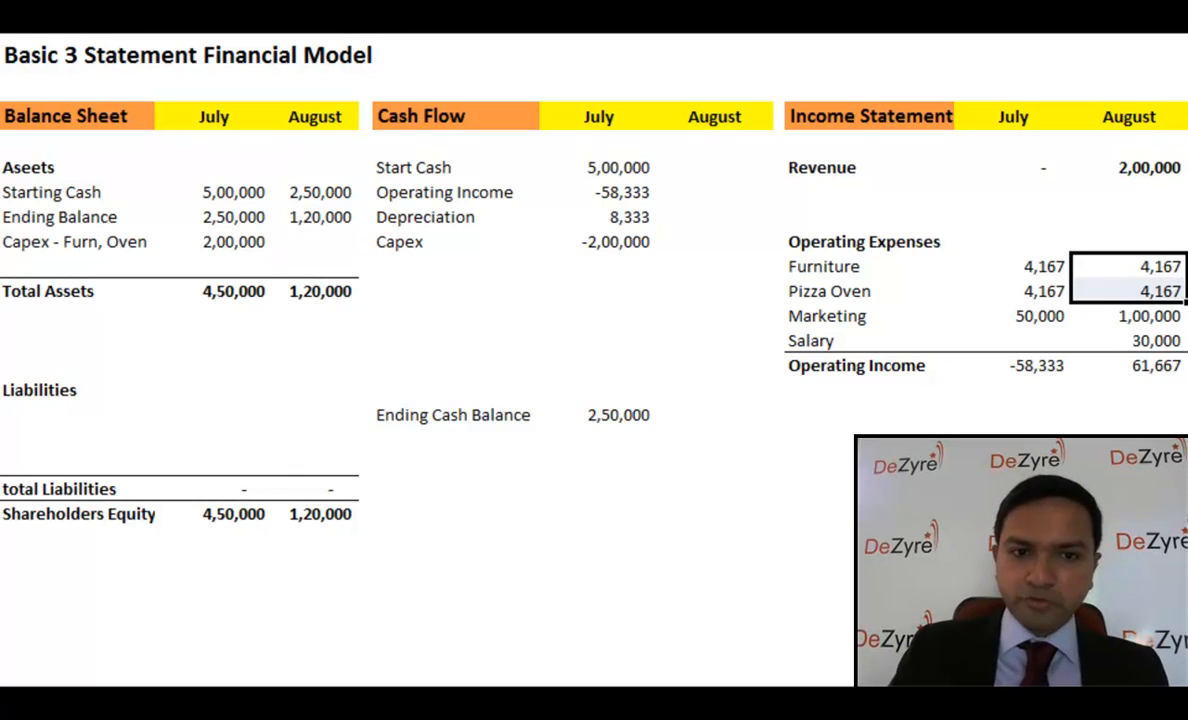
click(335, 242)
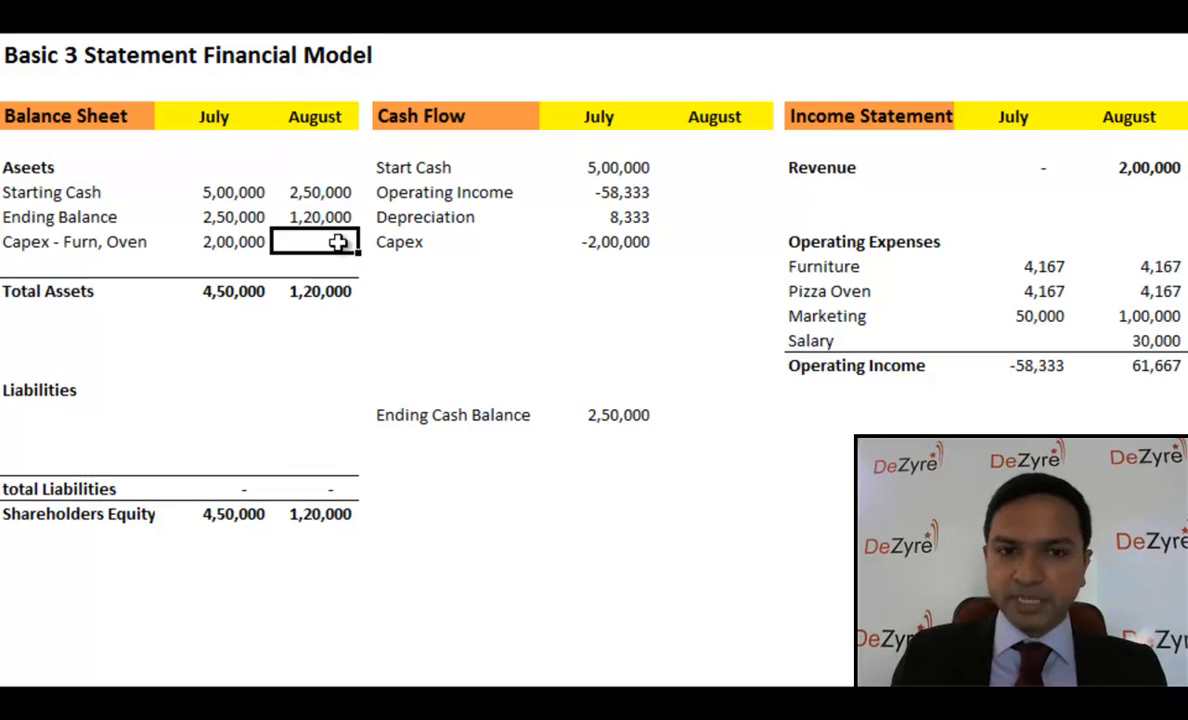
text(=)
key(Left)
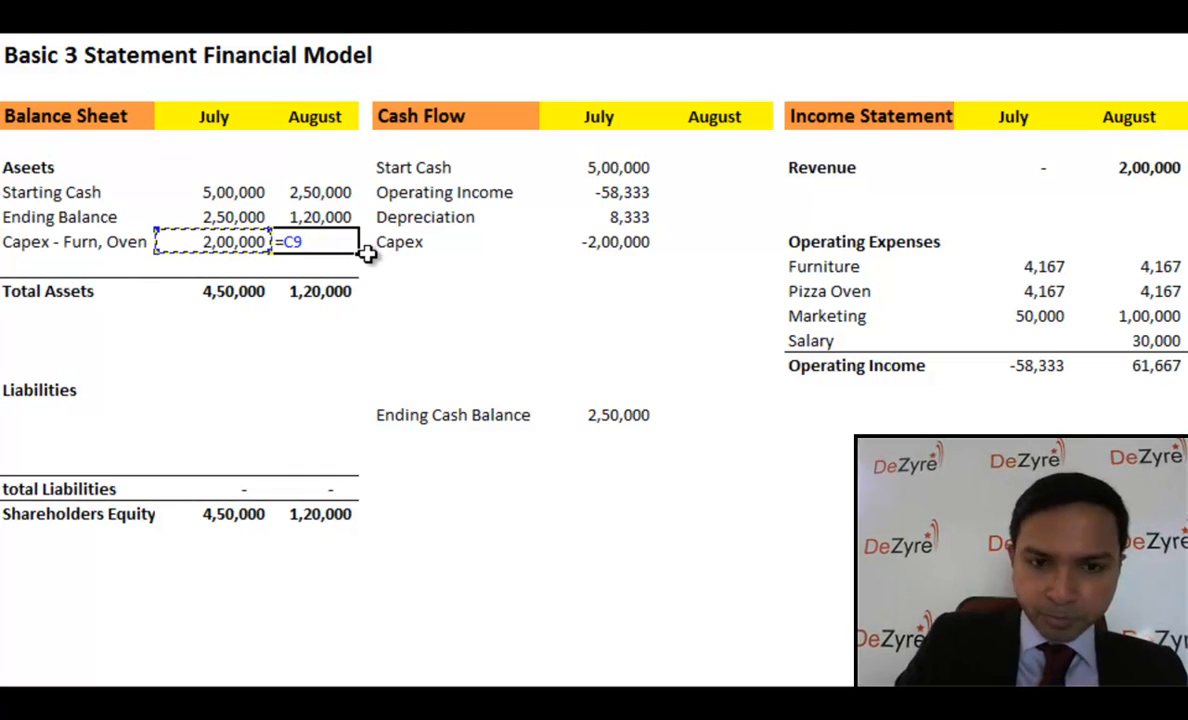
text(-)
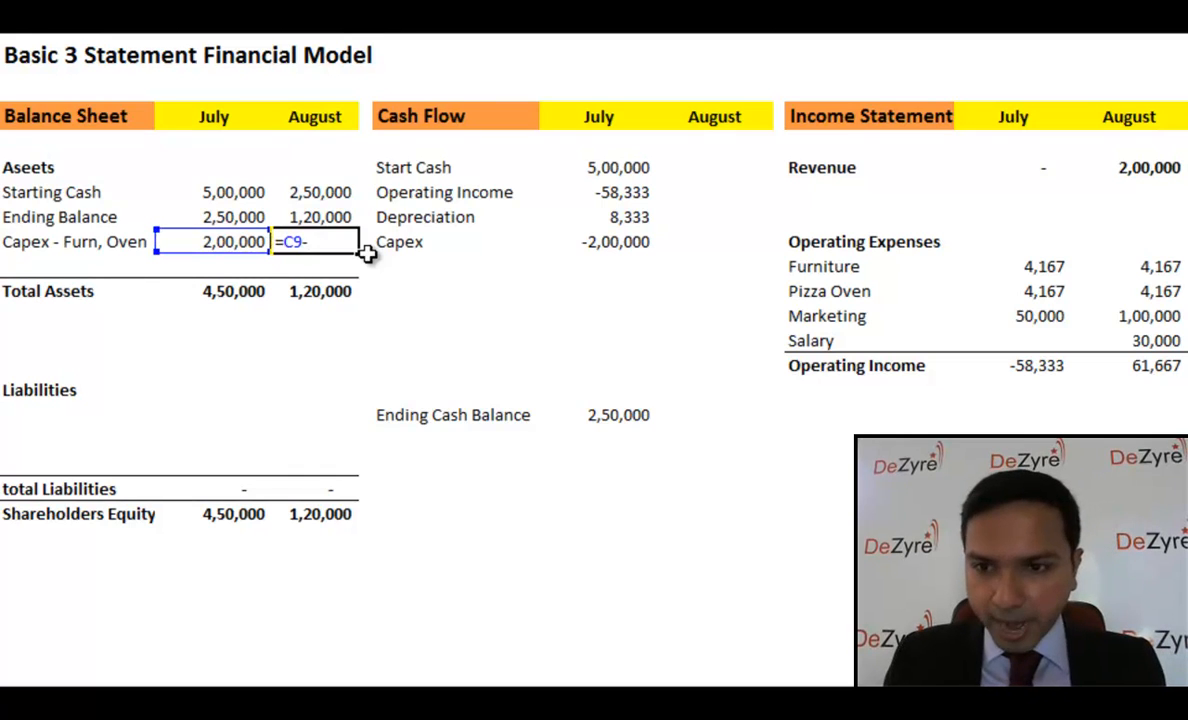
text(sum()
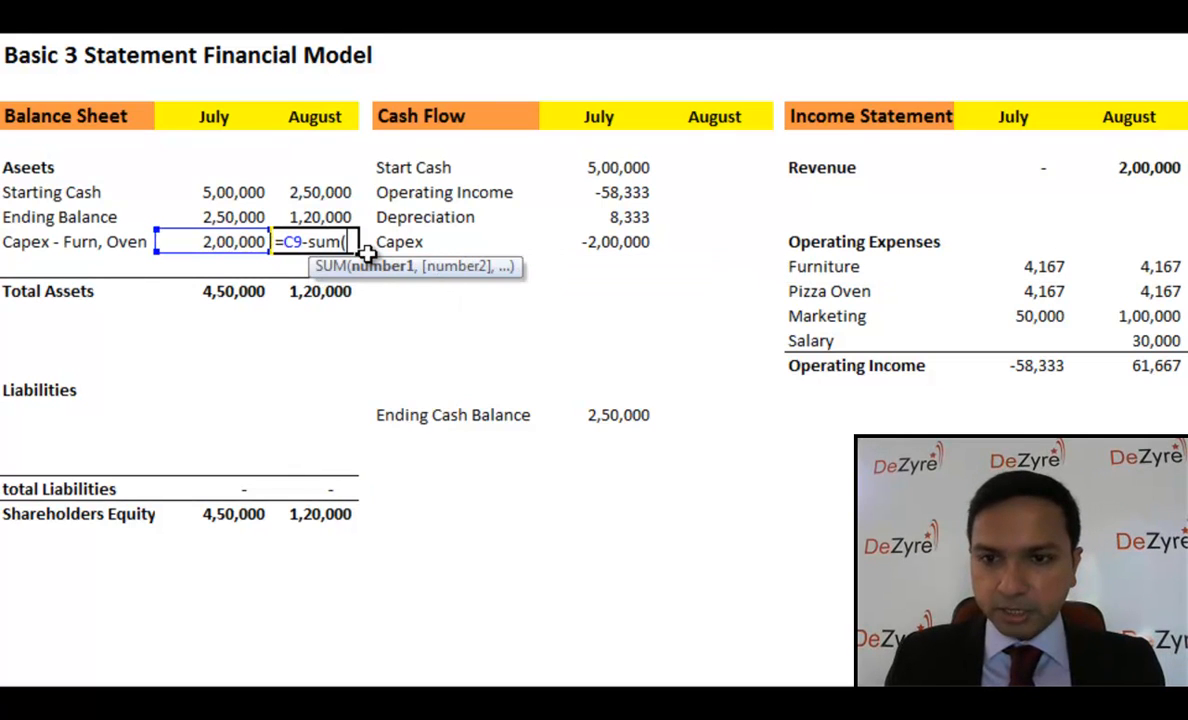
click(1035, 267)
drag(1035, 267, 1037, 287)
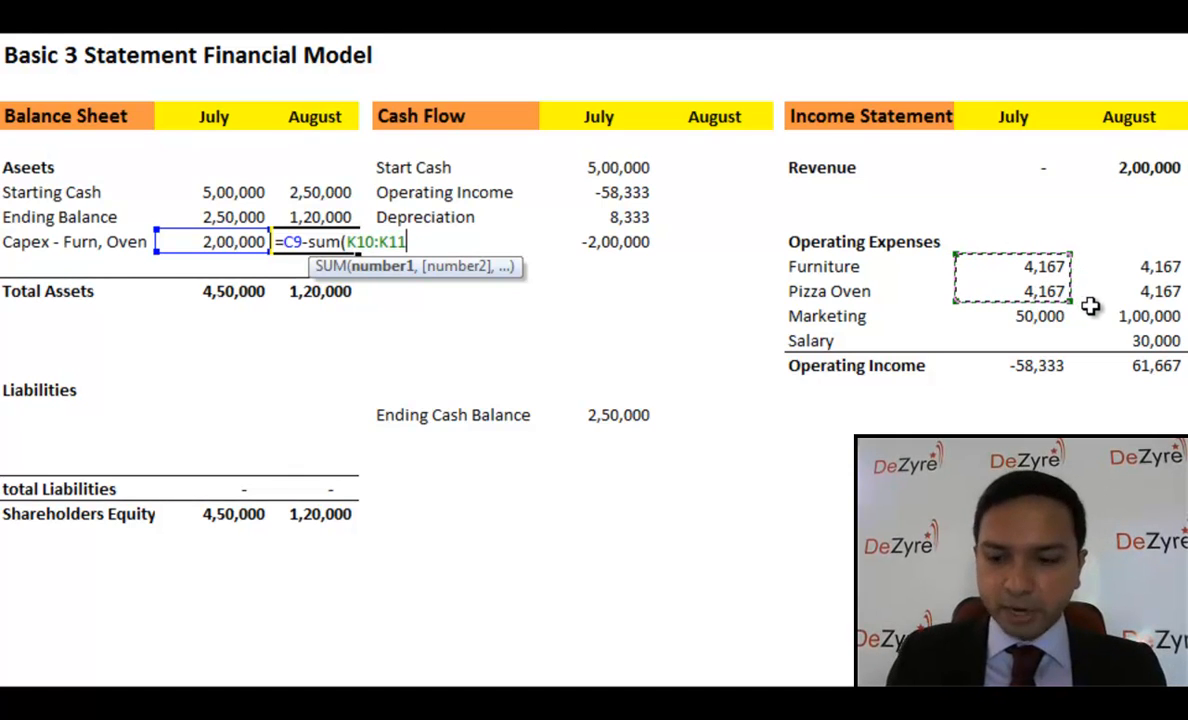
text())
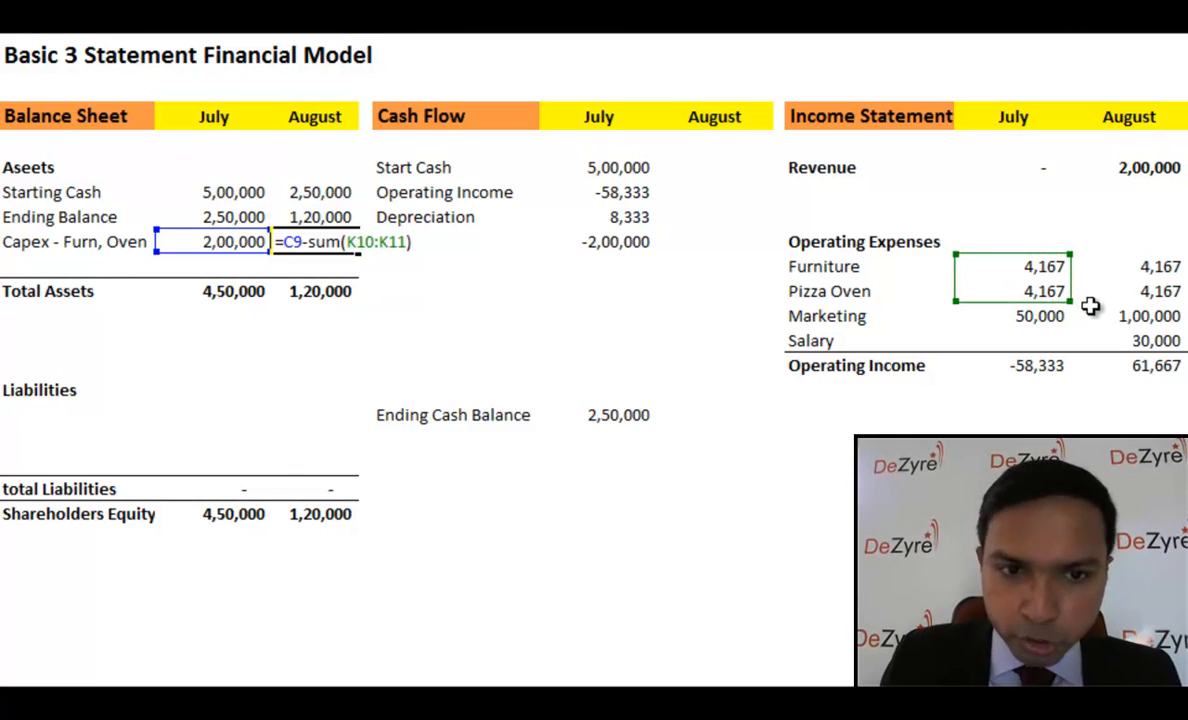
key(Return)
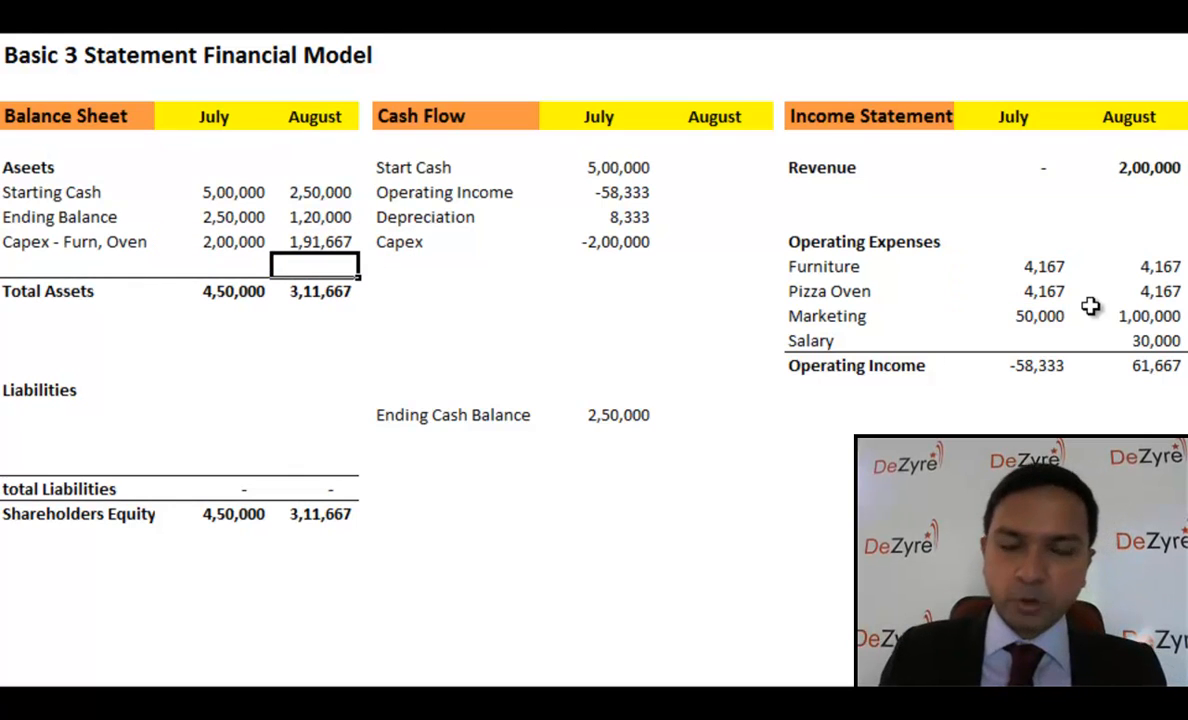
key(Up)
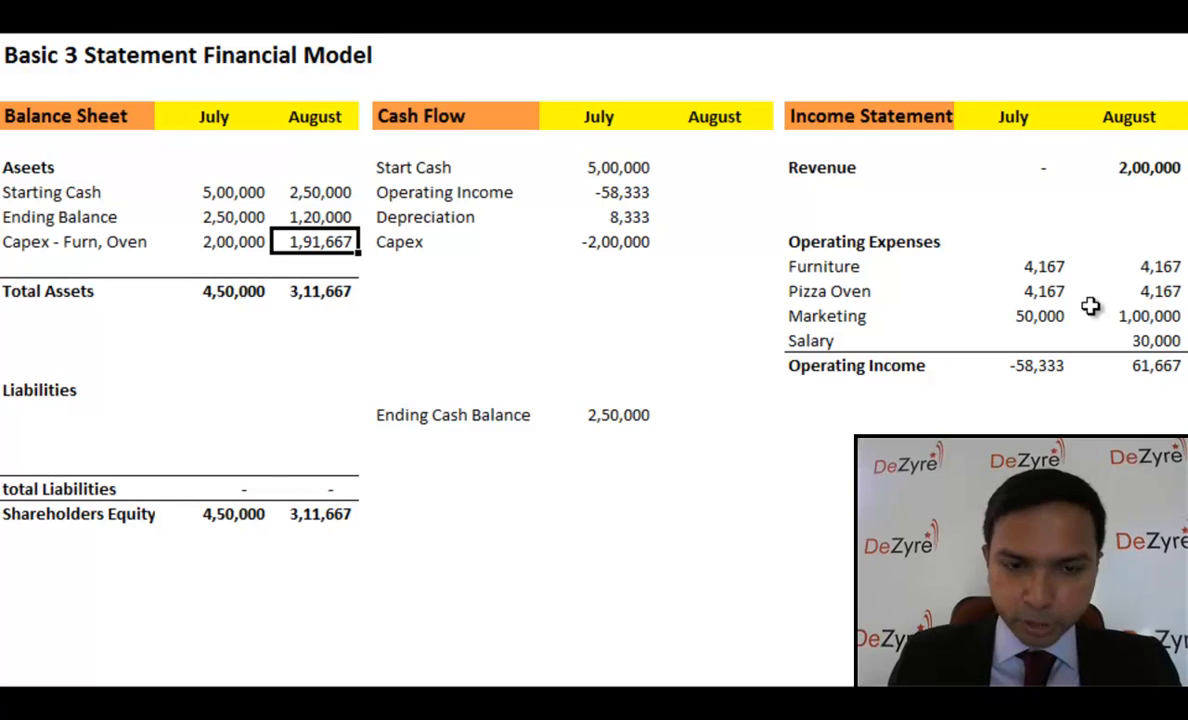
Review the balance sheet's August Total Assets formula, the Liabilities section and the Shareholders Equity for July and August.
key(Down)
key(Down)
key(F2)
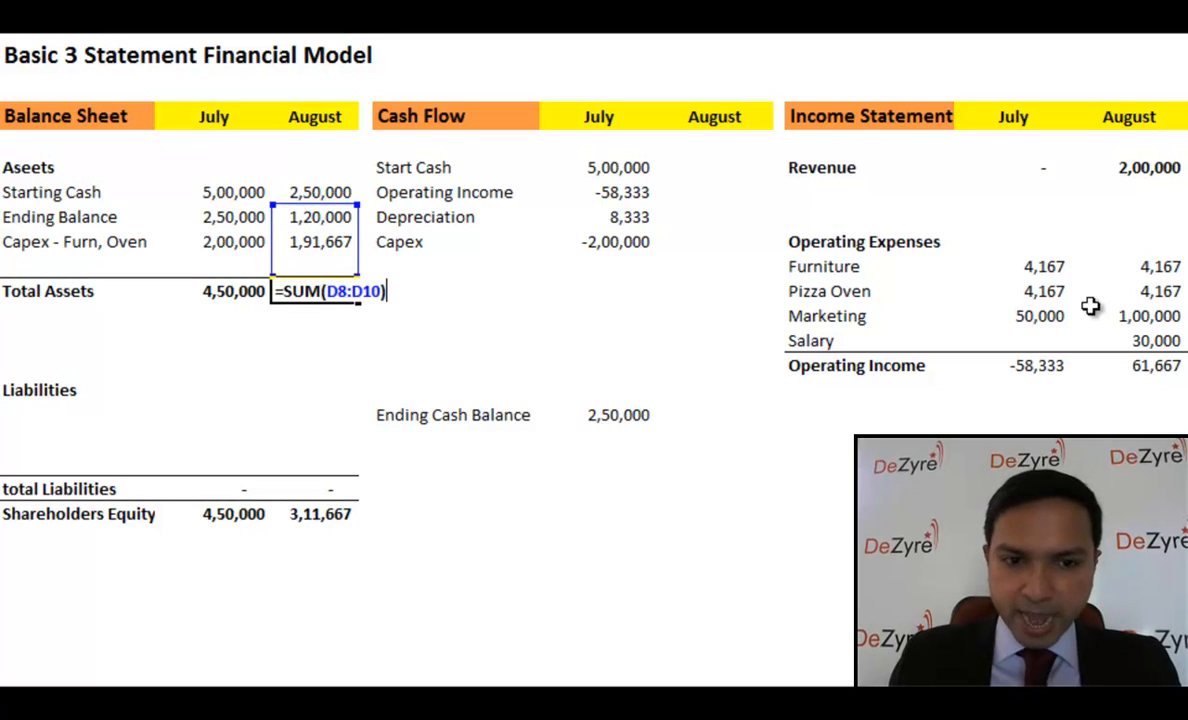
key(Escape)
key(Down)
key(Down)
key(Down)
key(Down)
key(Left)
key(Left)
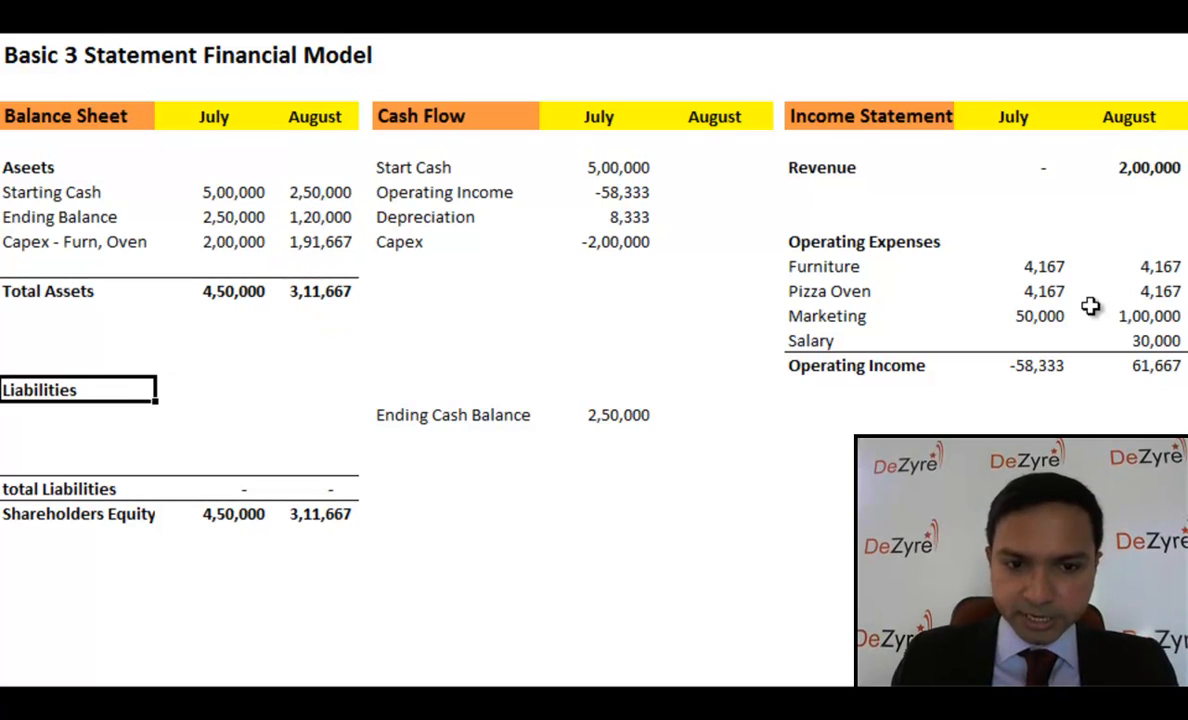
key(Right)
key(Right)
key(Down)
key(Down)
key(Down)
key(Down)
key(Down)
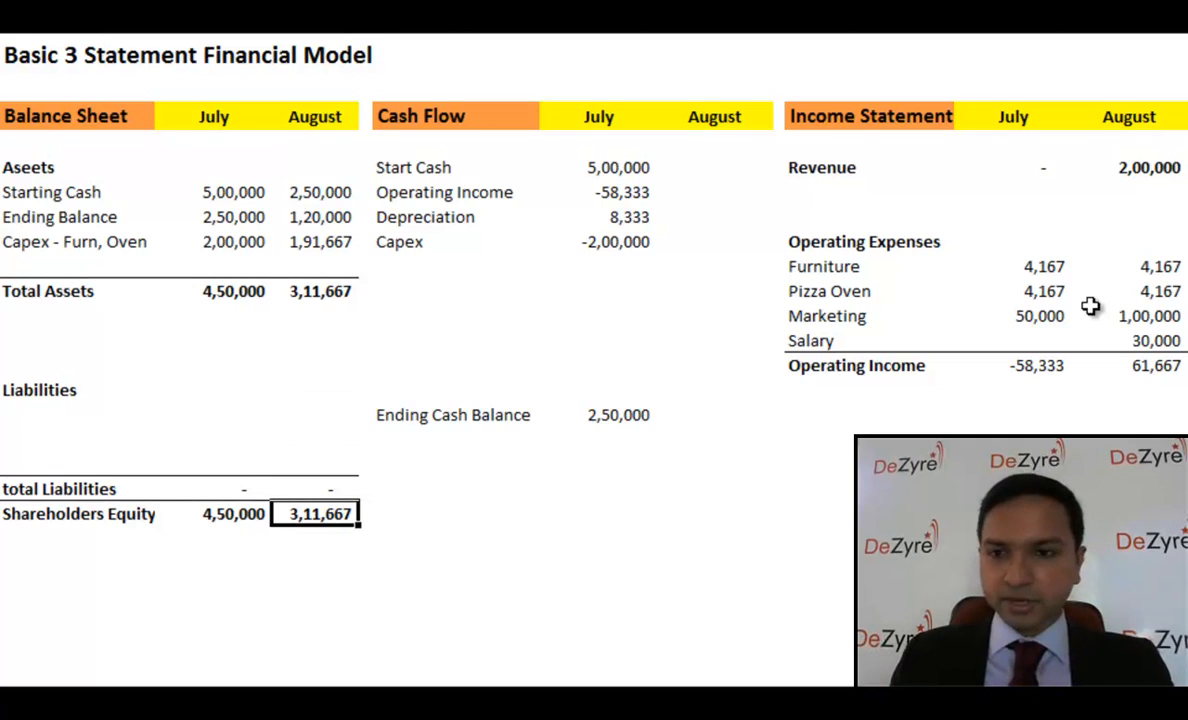
key(Left)
key(Right)
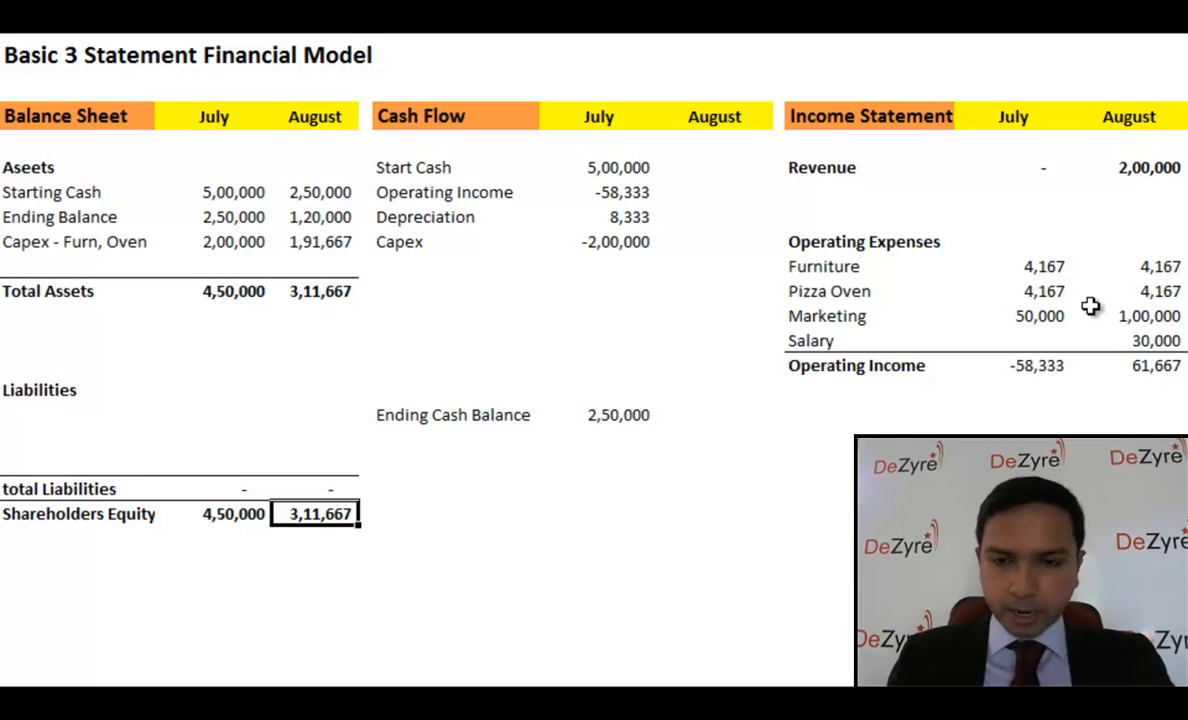
Add August Revenue to the balance sheet's August Ending Balance formula, making it =D7-L12-L13+L6.
click(1158, 264)
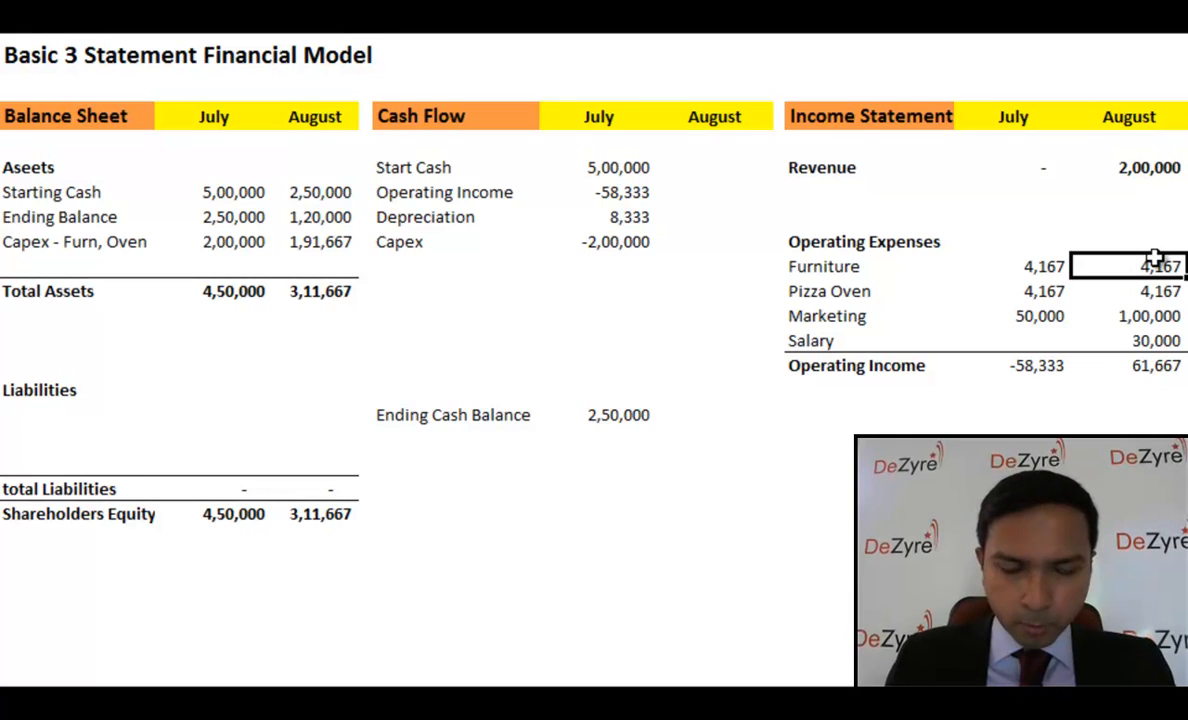
click(310, 262)
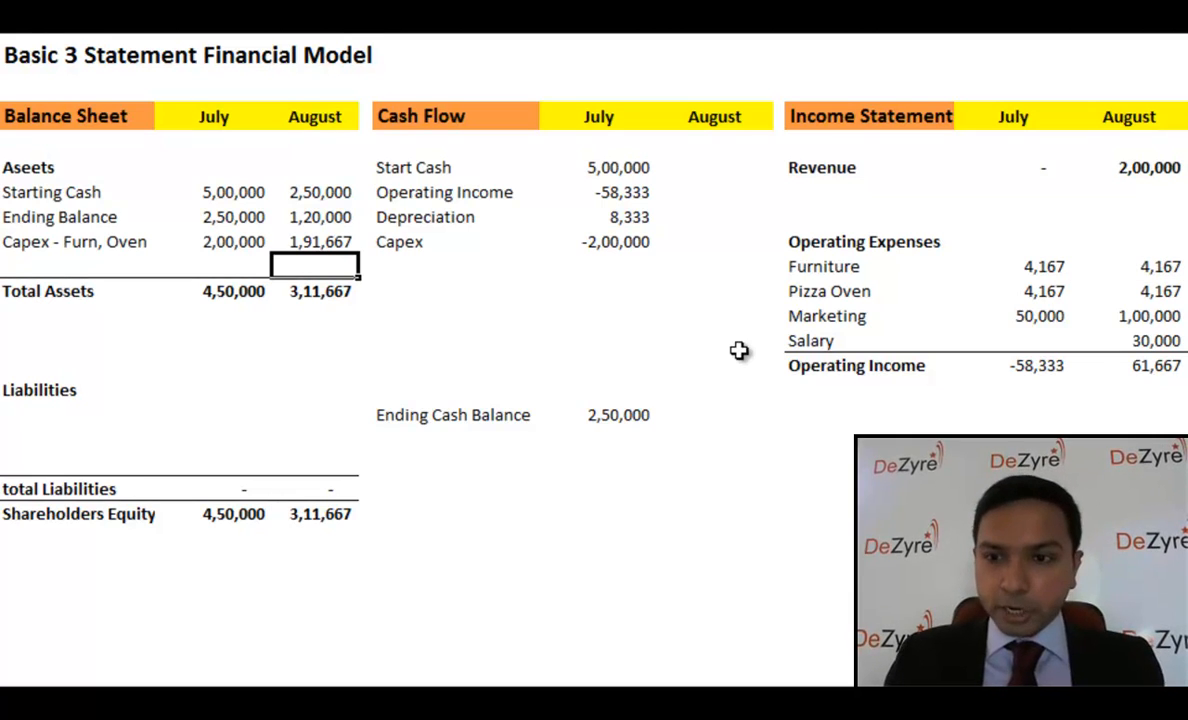
key(Up)
key(Up)
key(F2)
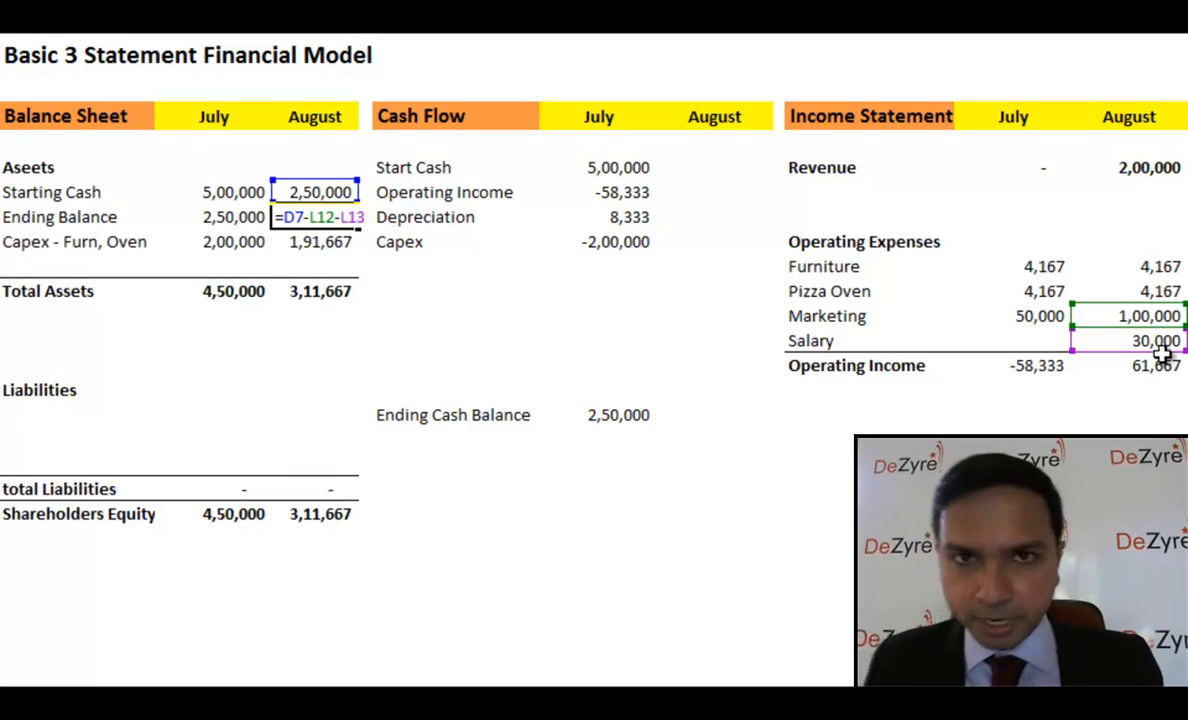
text(+)
click(1172, 167)
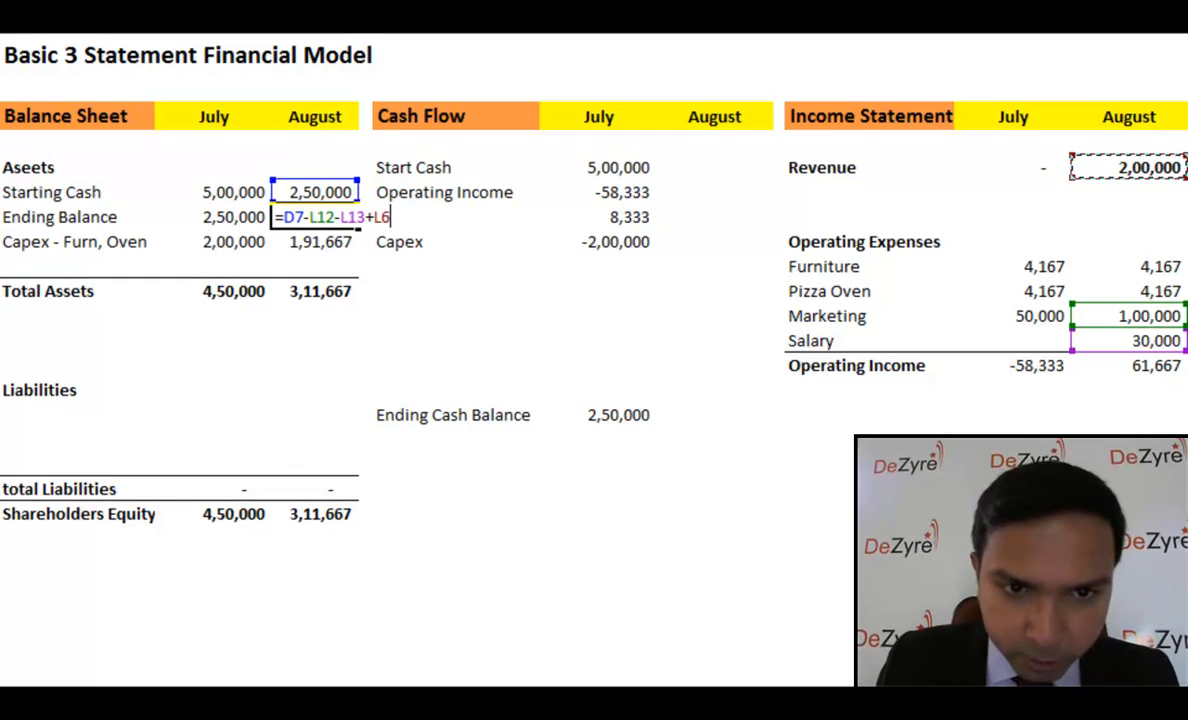
key(Return)
key(Up)
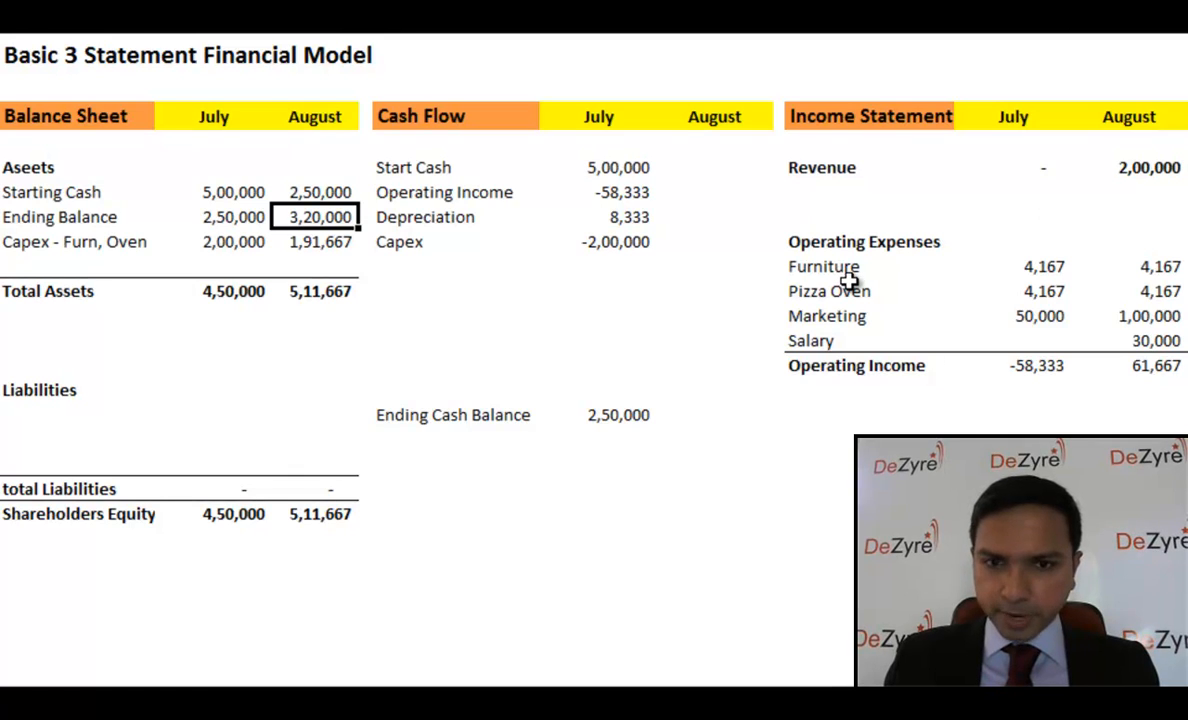
Compare August Revenue, Marketing and Salary with the balance sheet's Ending Balance, and the Furniture and Pizza Oven expenses with its Capex.
click(1111, 167)
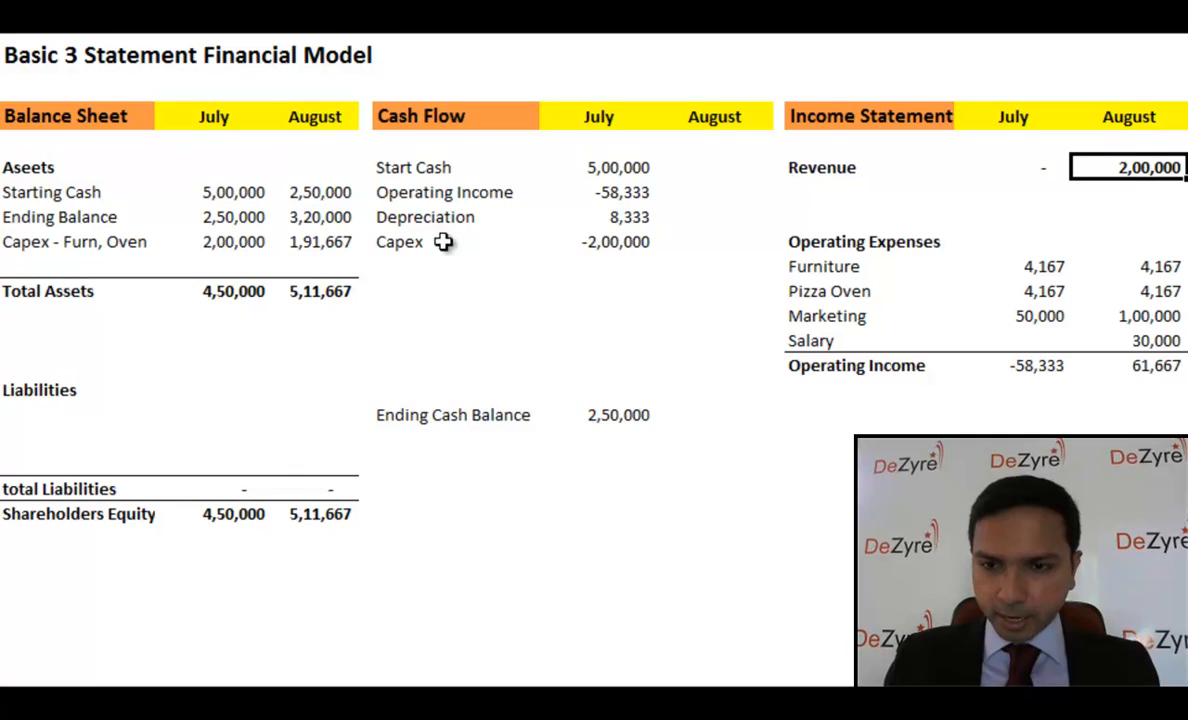
click(349, 212)
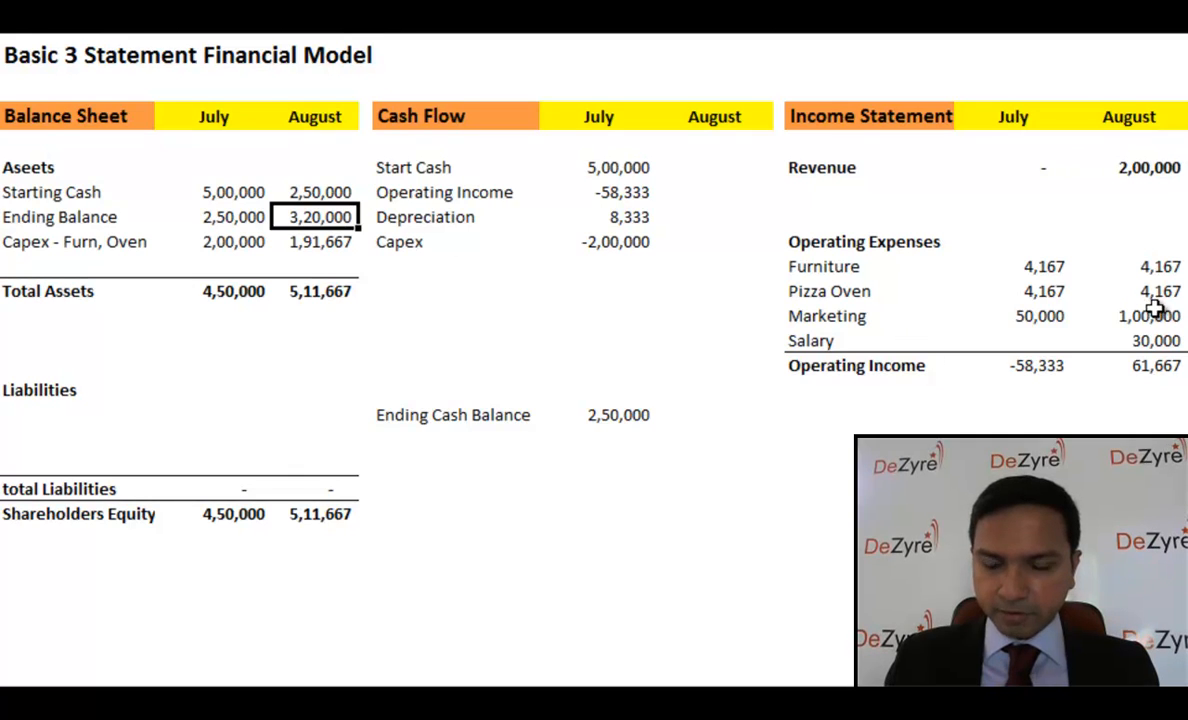
drag(1114, 314, 1114, 339)
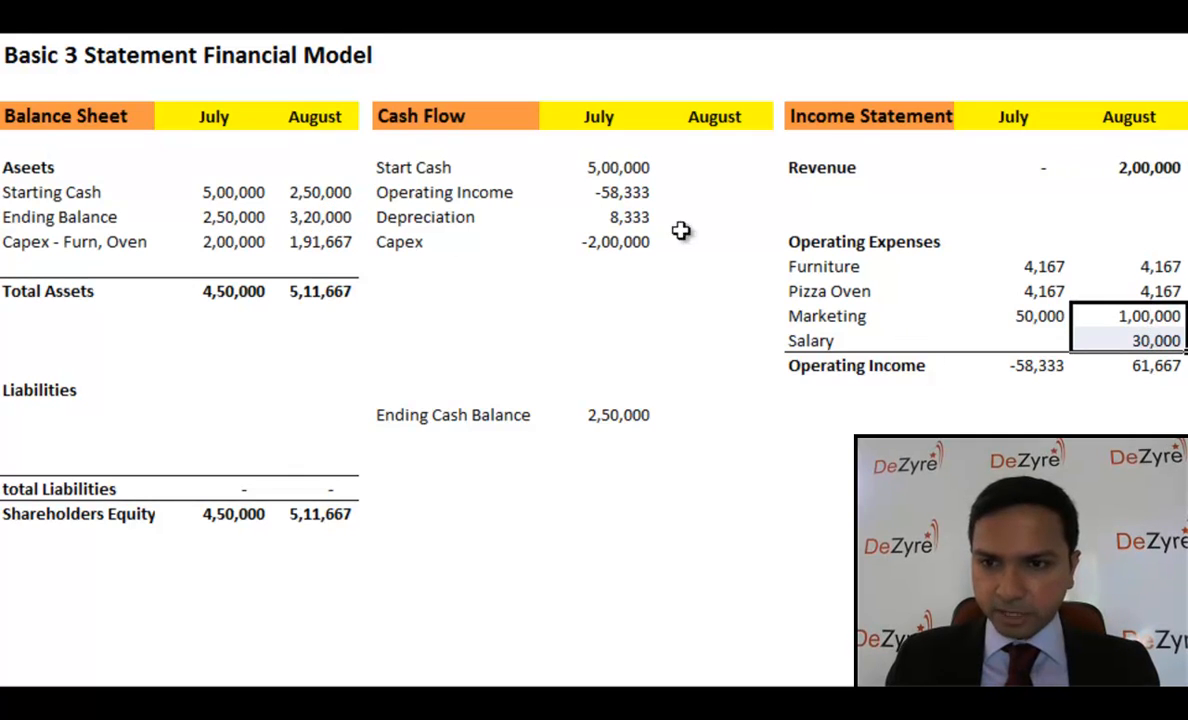
click(350, 224)
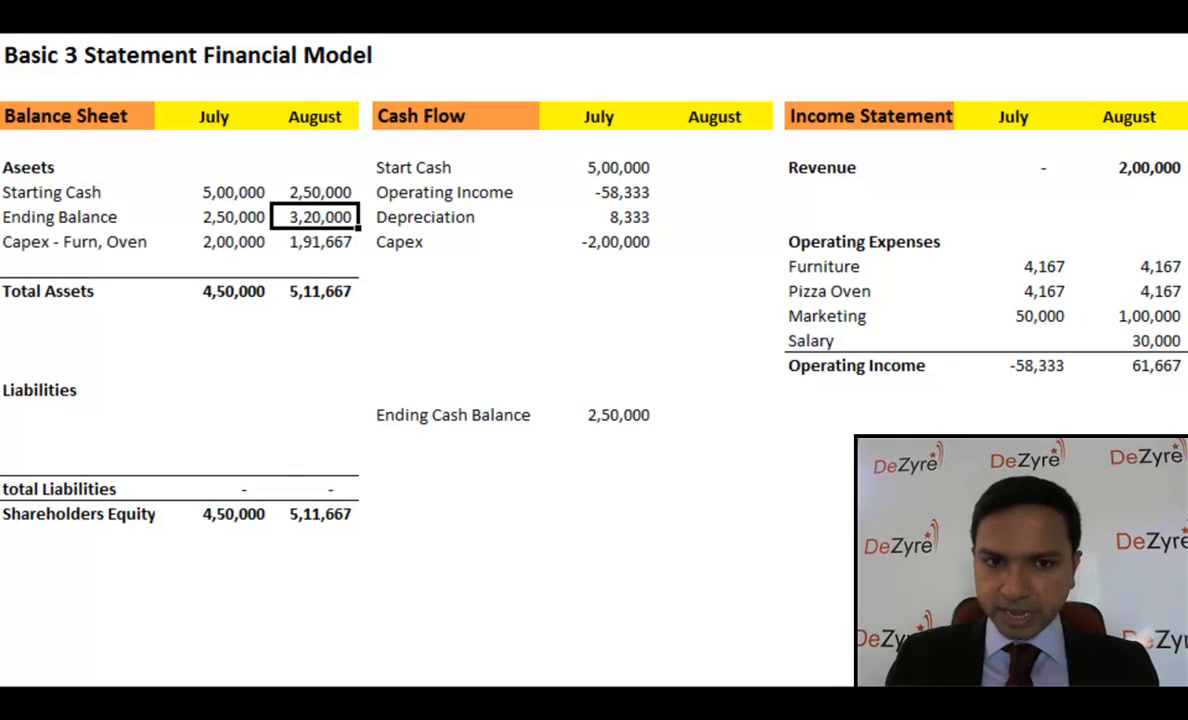
drag(1167, 265, 1167, 289)
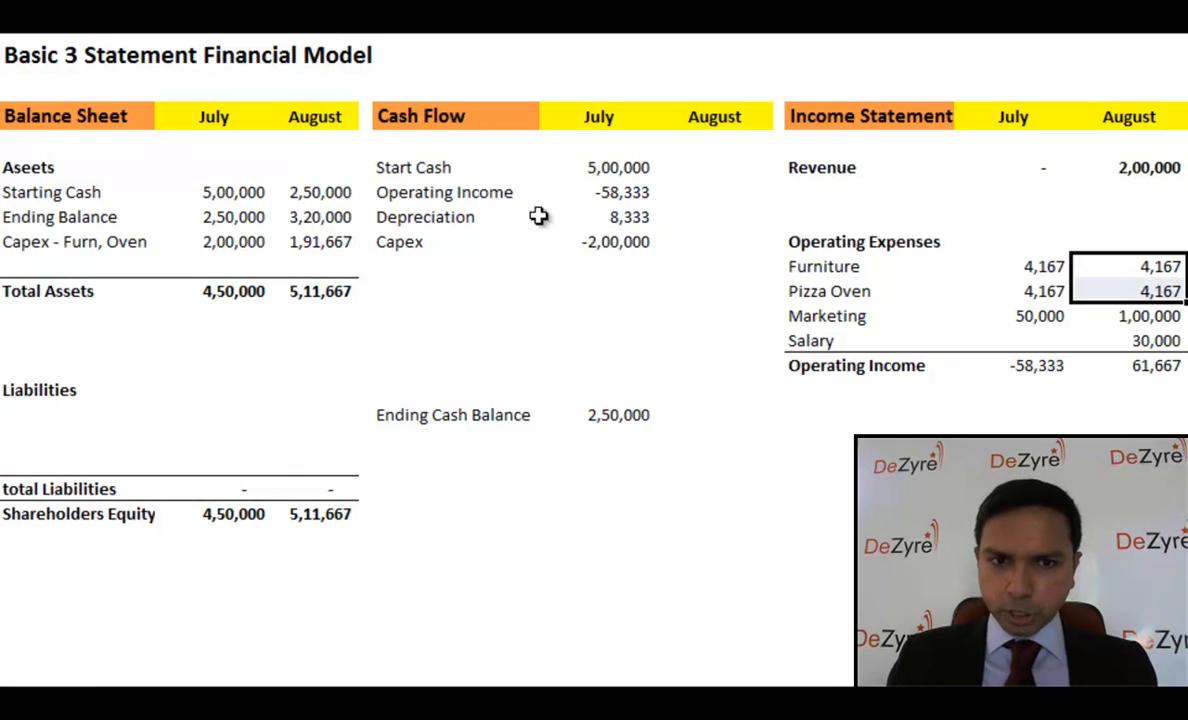
click(342, 245)
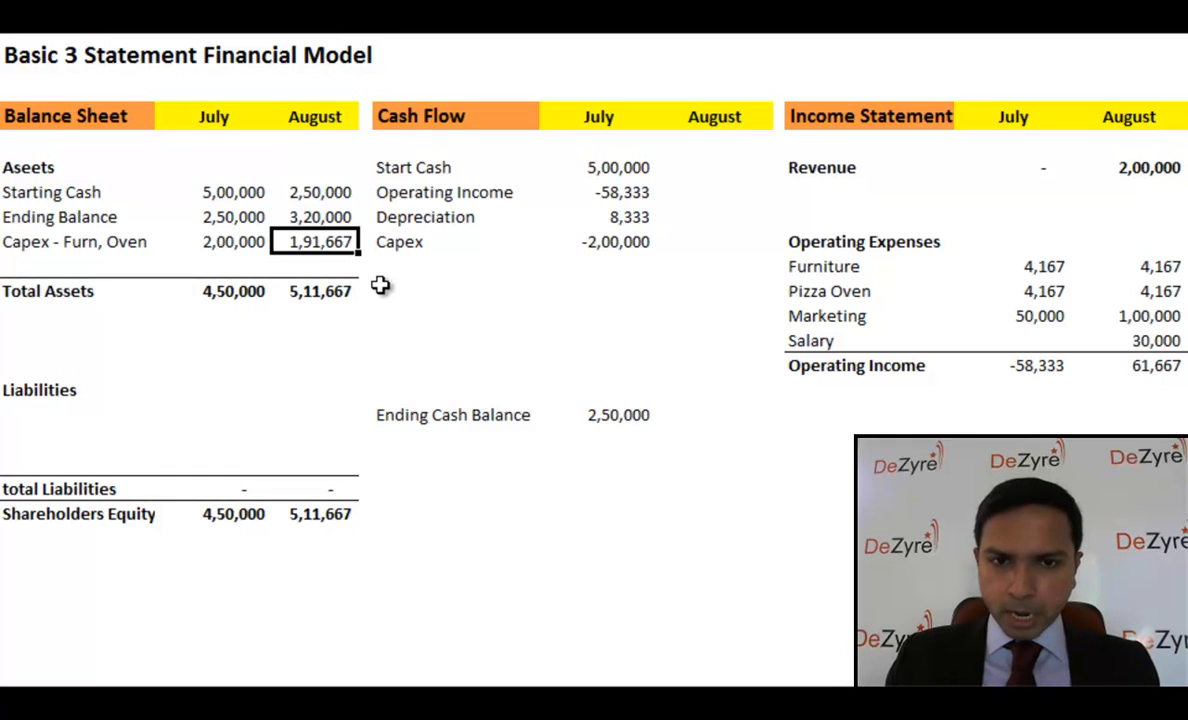
click(334, 267)
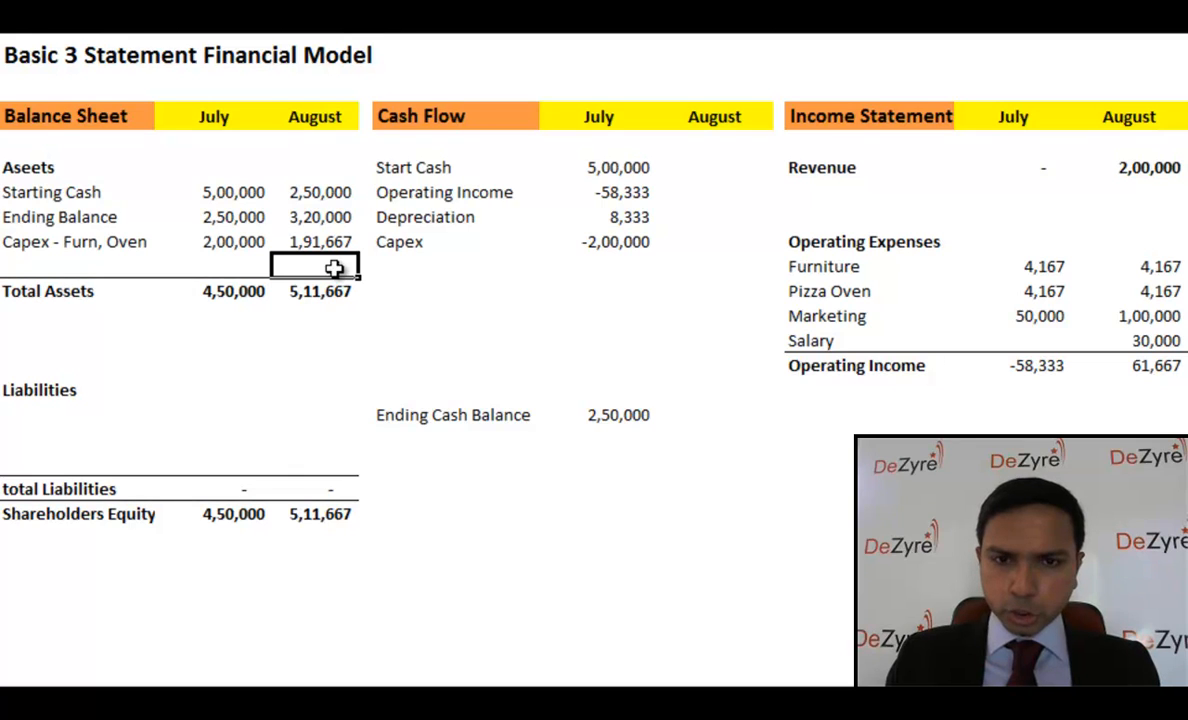
Link the cash flow's August Start Cash to the balance sheet's August Starting Cash with =D7.
click(716, 170)
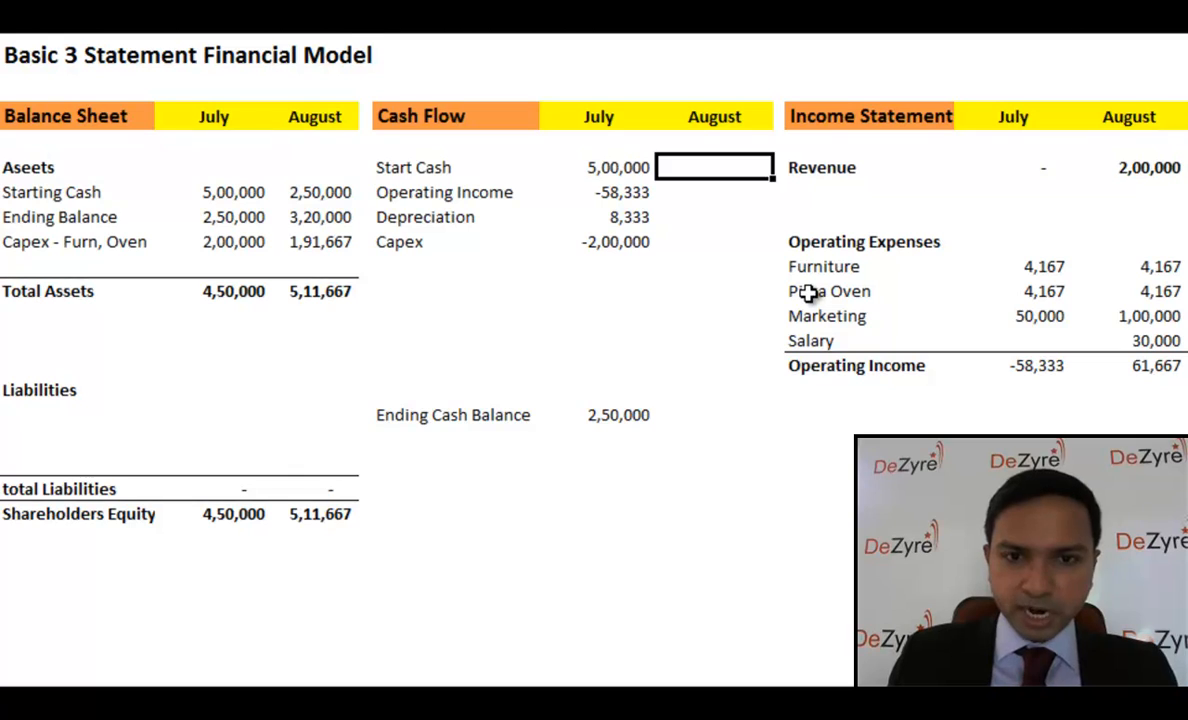
key(Left)
key(Right)
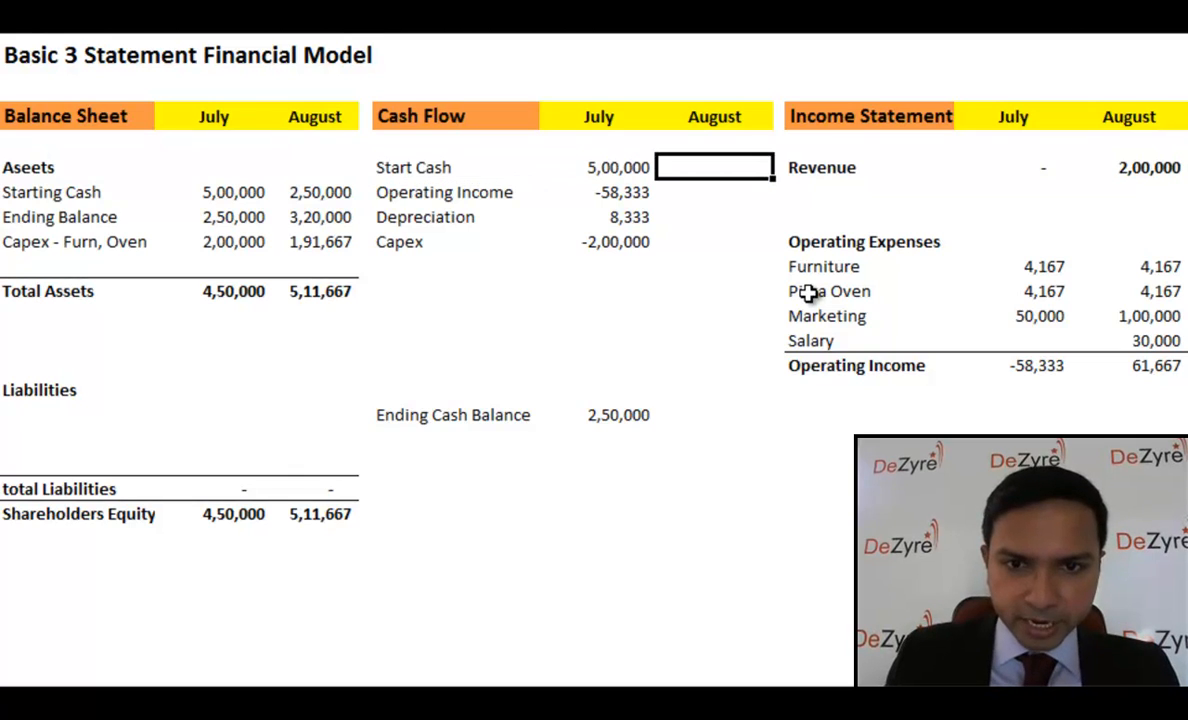
key(Left)
key(Left)
key(Right)
key(Right)
text(=)
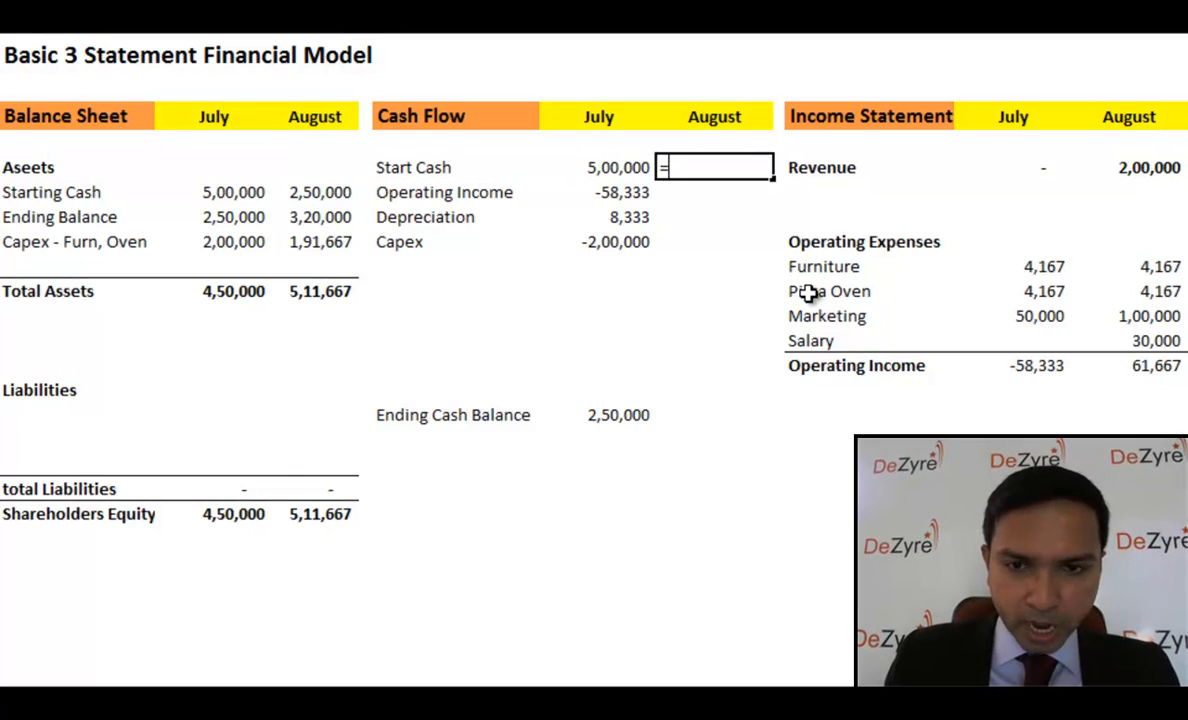
key(Left)
key(Left)
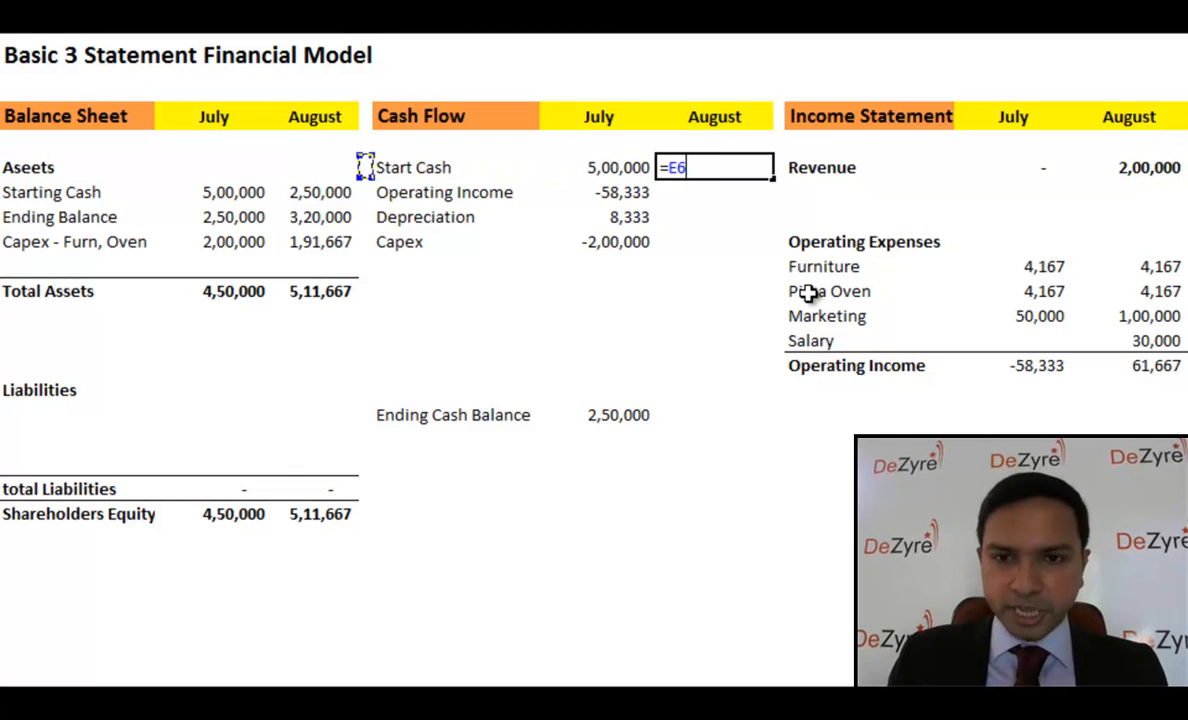
key(Down)
key(Left)
key(Return)
key(Up)
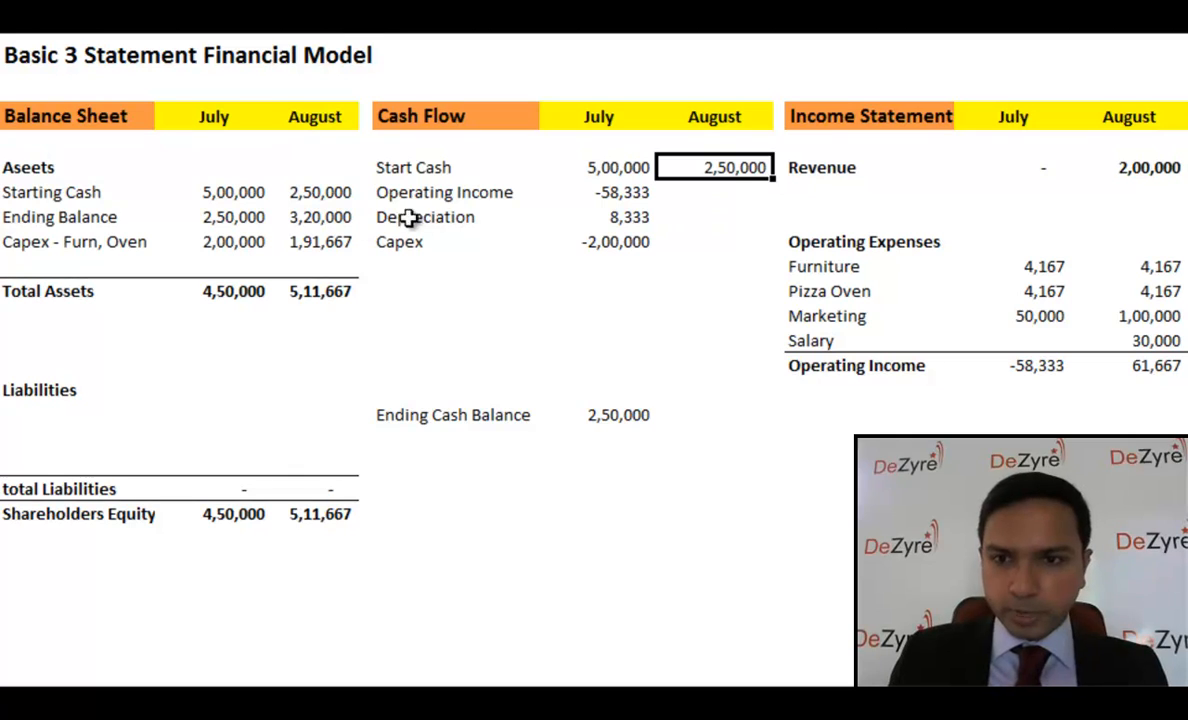
Link the cash flow's August Operating Income to the income statement's August Operating Income with =L14.
click(320, 217)
click(725, 193)
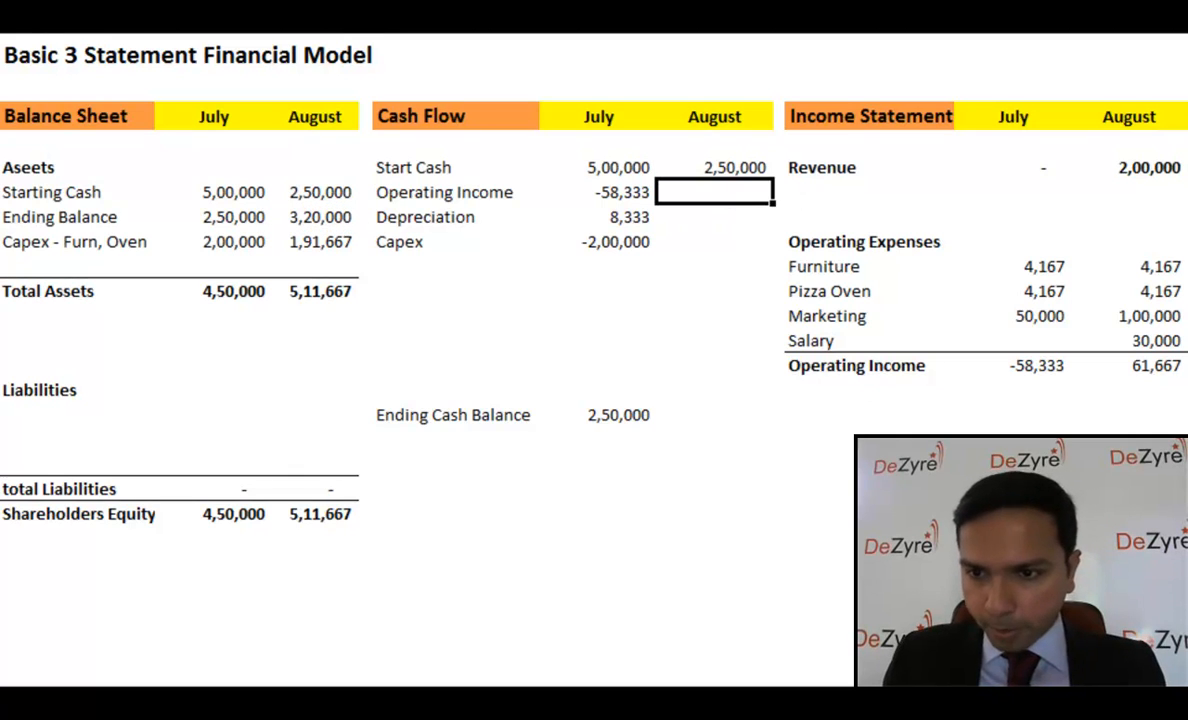
text(=)
key(Right)
key(Right)
key(Right)
key(Down)
key(Down)
key(Down)
key(Down)
key(Down)
key(Down)
key(Down)
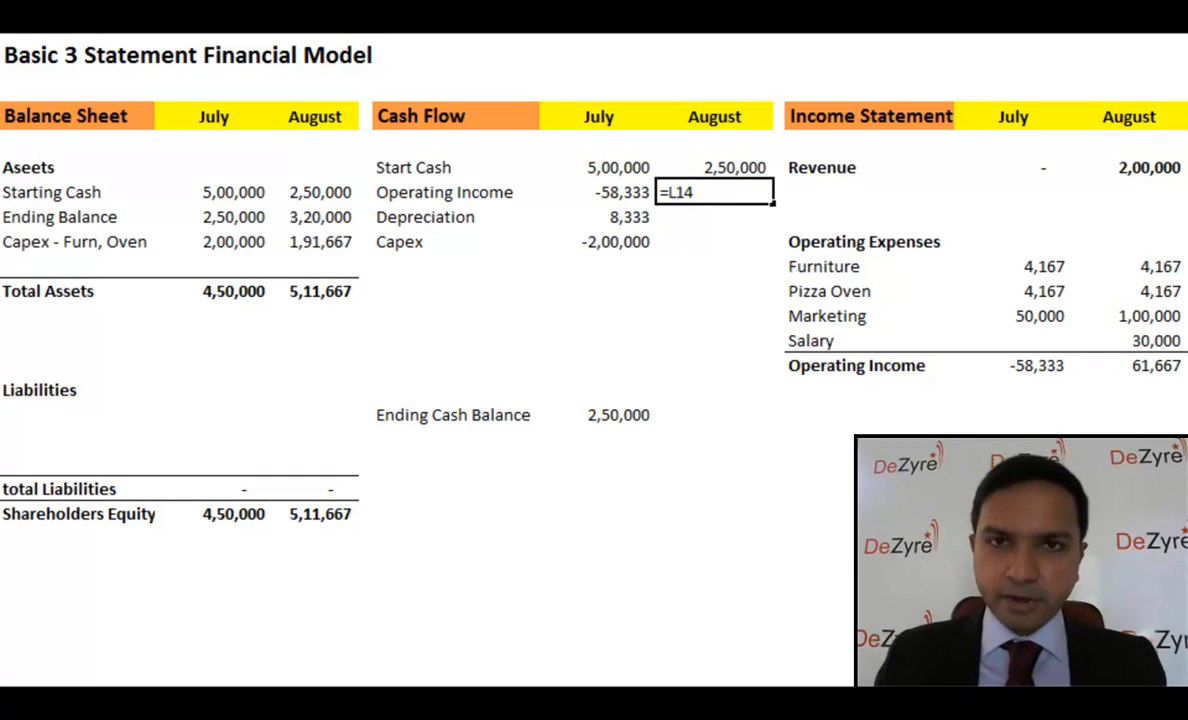
key(ctrl+Return)
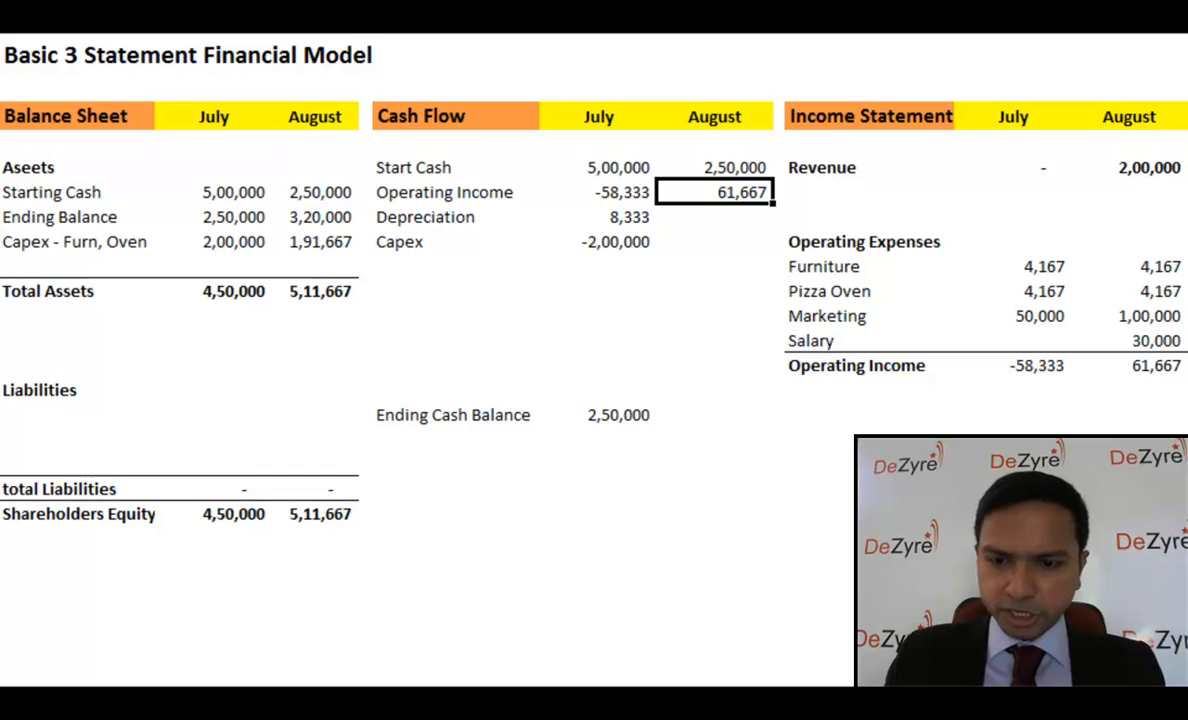
Calculate the cash flow's August Depreciation from August's Furniture and Pizza Oven expenses with =sum(L10:L11).
key(Down)
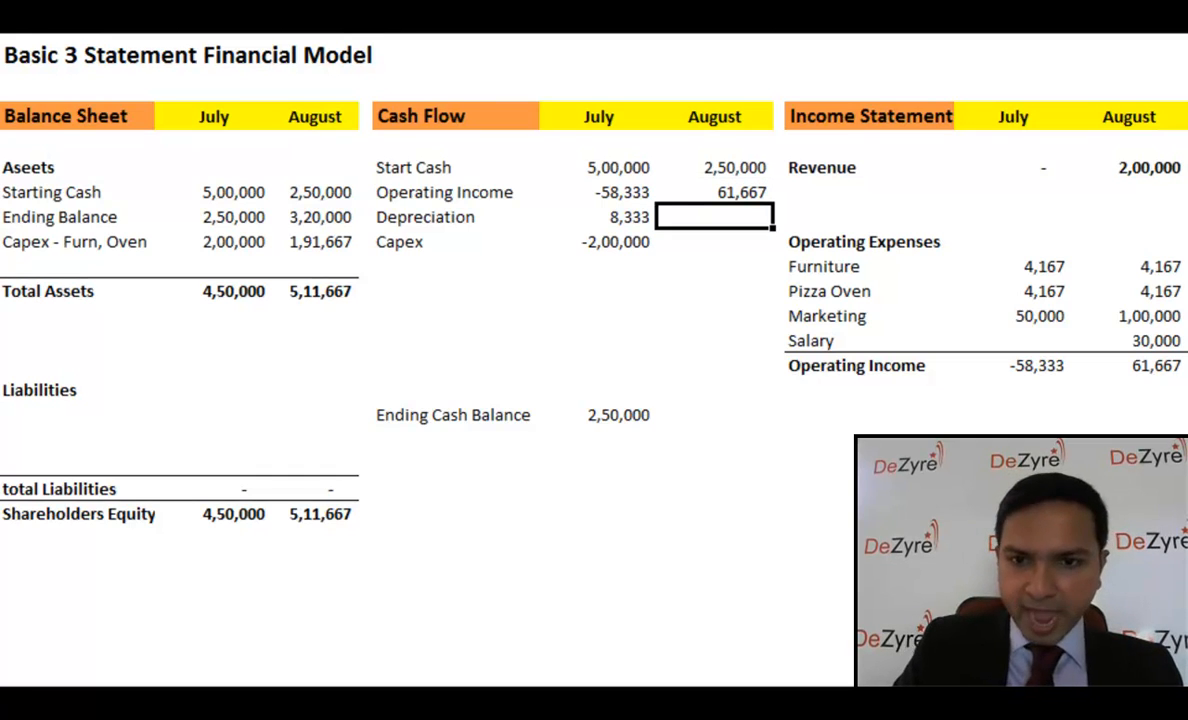
text(=s)
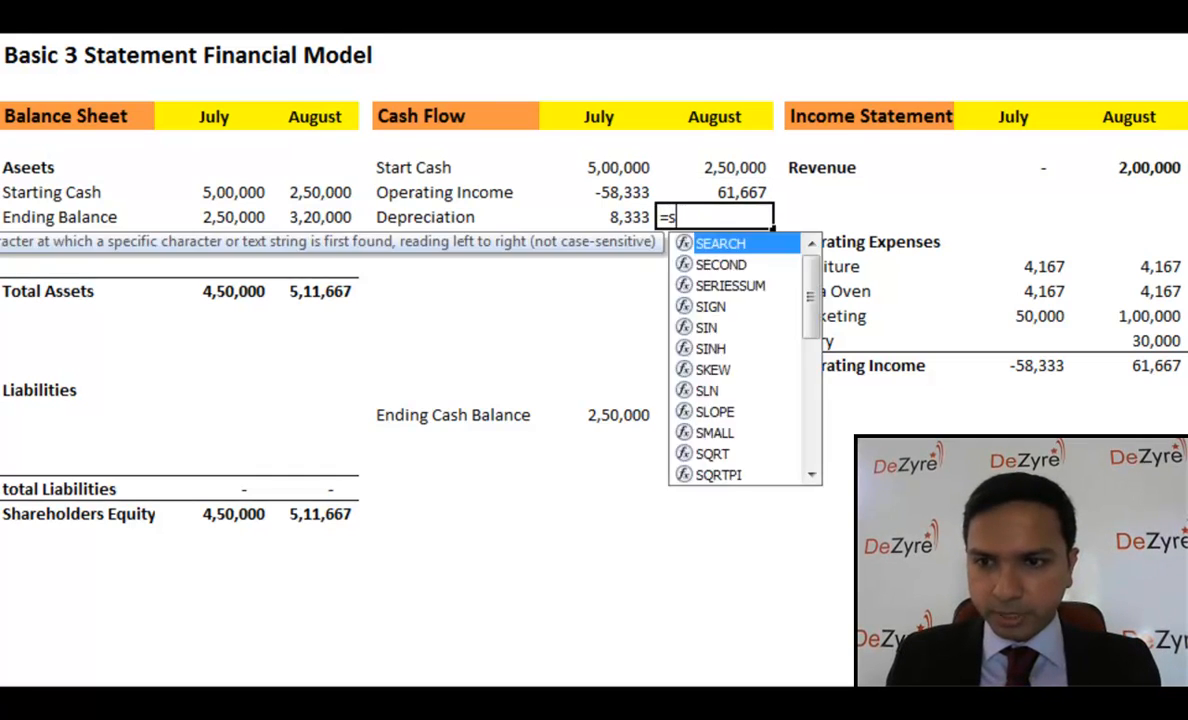
text(um()
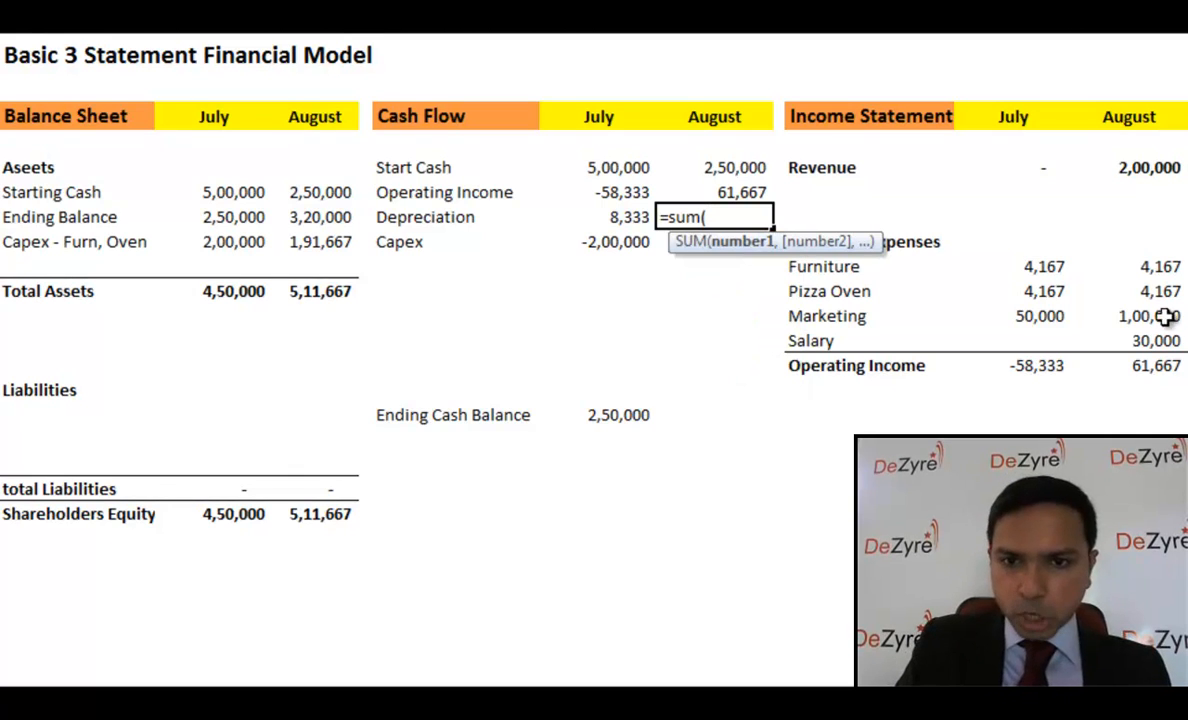
drag(1148, 270, 1150, 286)
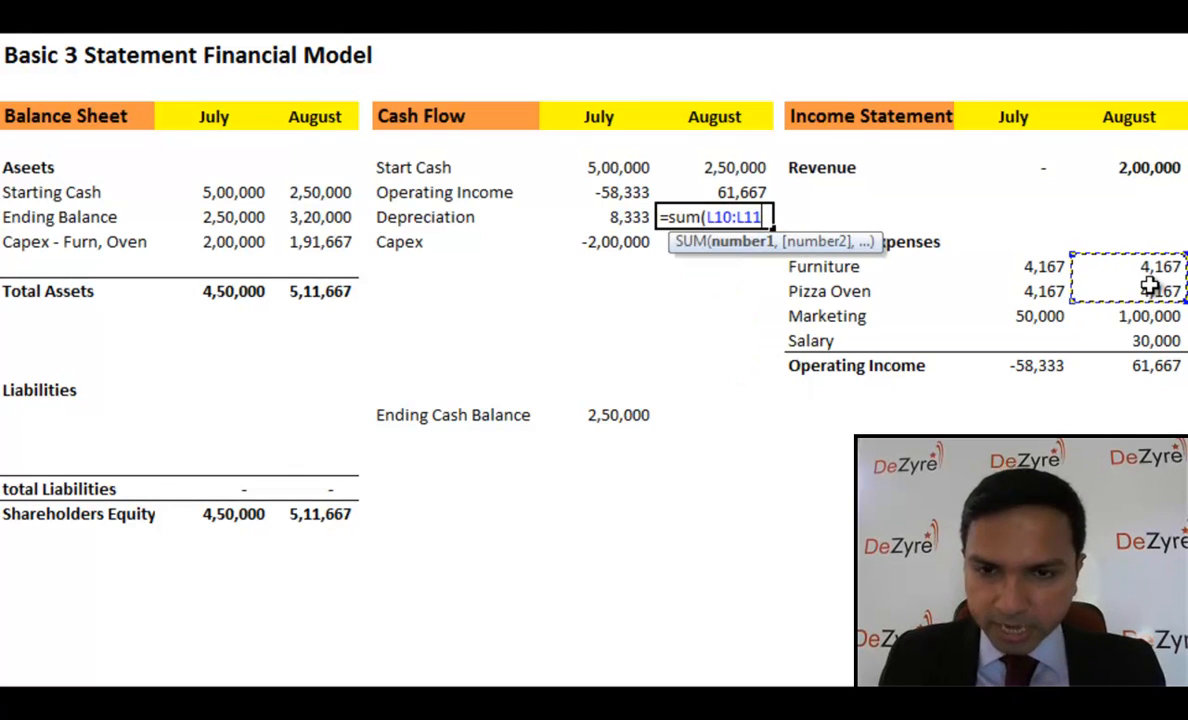
text())
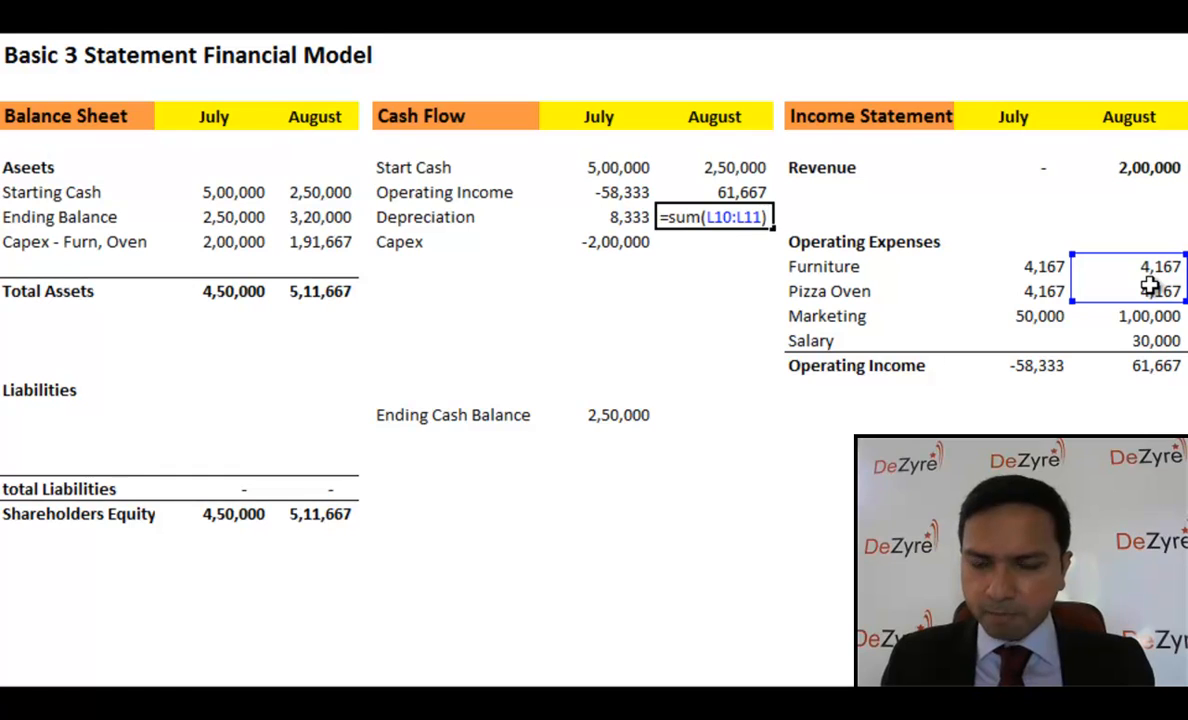
key(Return)
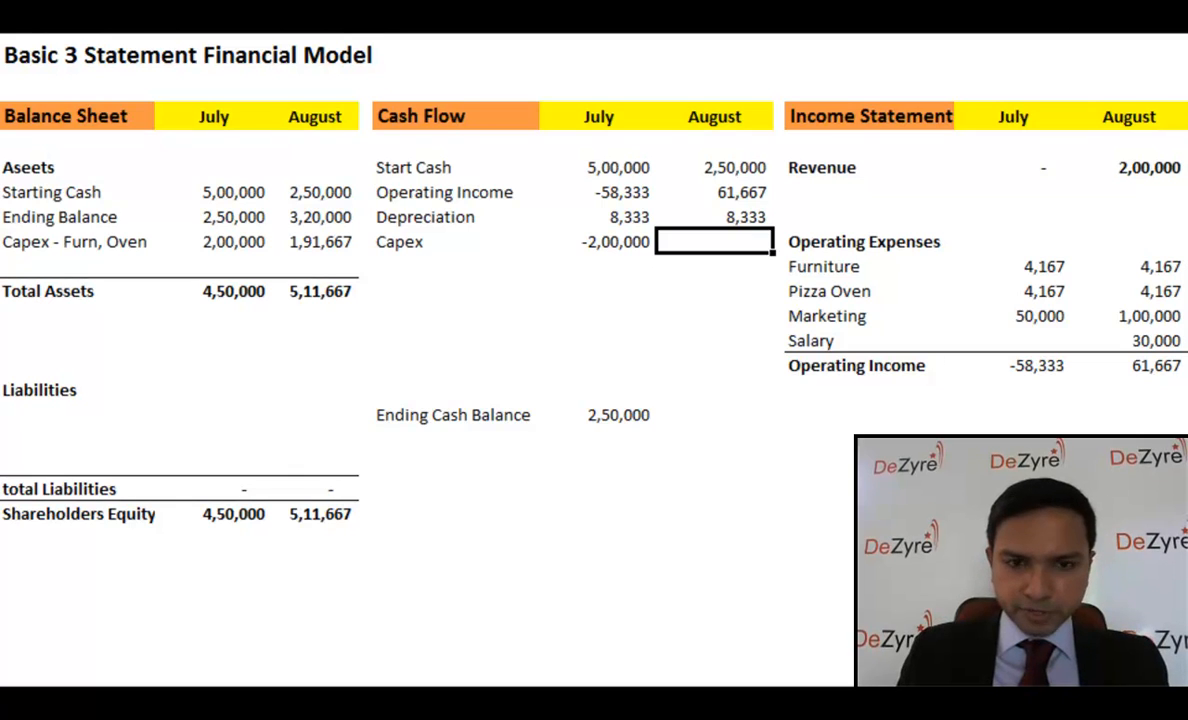
Move the cash flow's Capex label with its July and August cells three rows down.
key(Left)
key(Left)
key(Left)
key(Right)
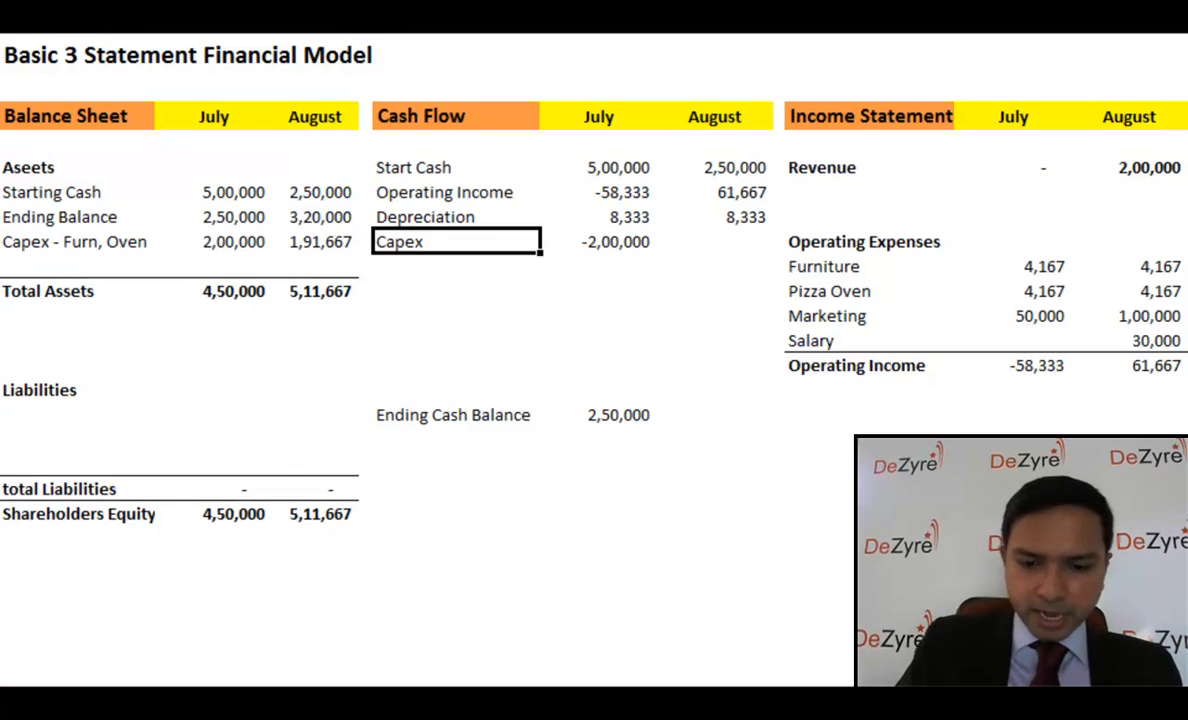
key(shift+Right)
key(shift+Right)
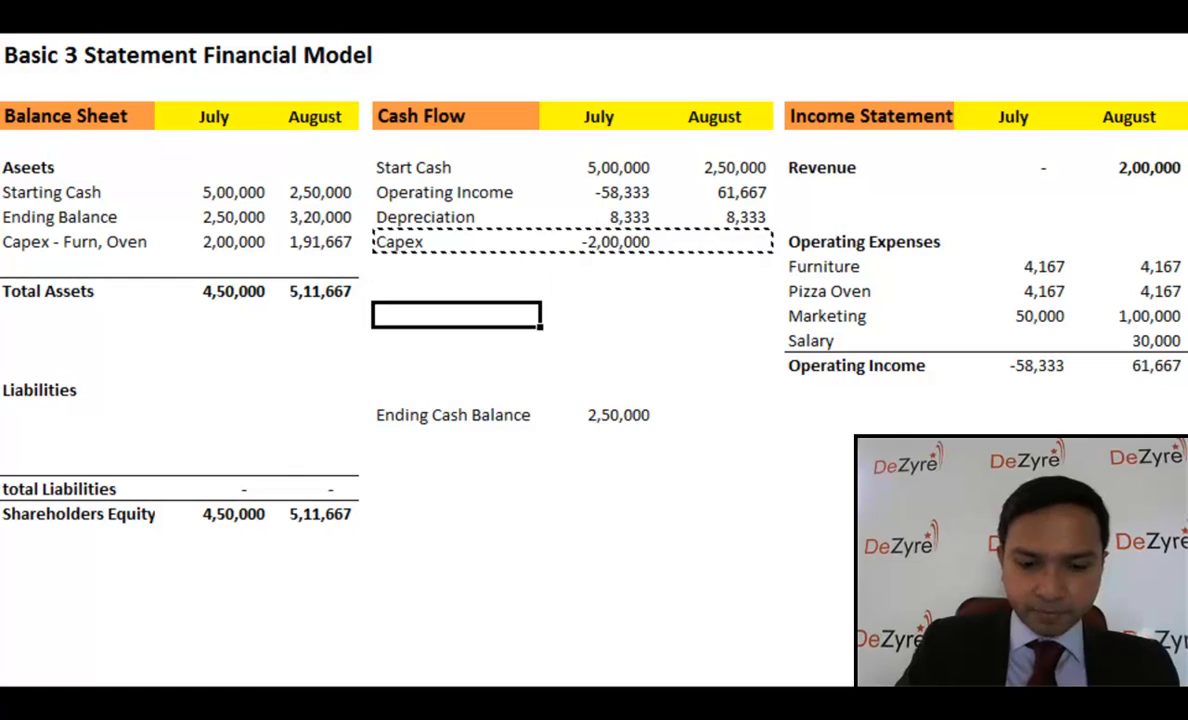
text(Capex	-2,00,000)
Add the italic heading "Investing Activity" in the cell directly above the cash flow's Capex label.
text(Invest)
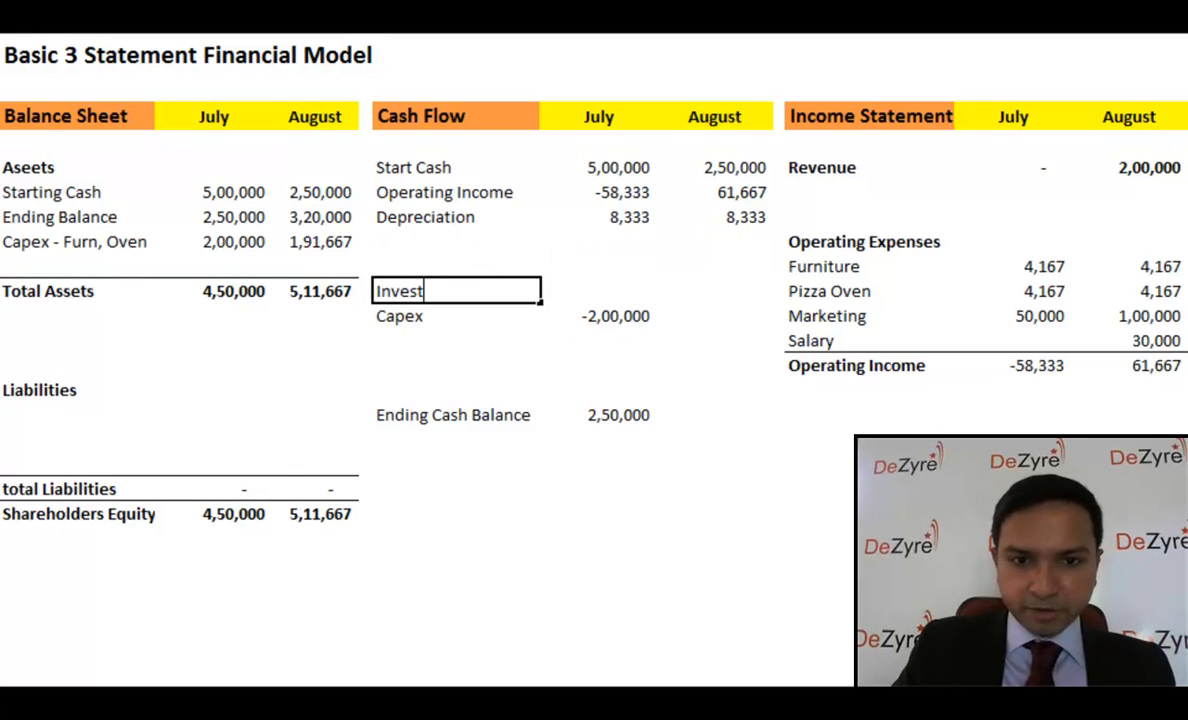
text(ing Activity)
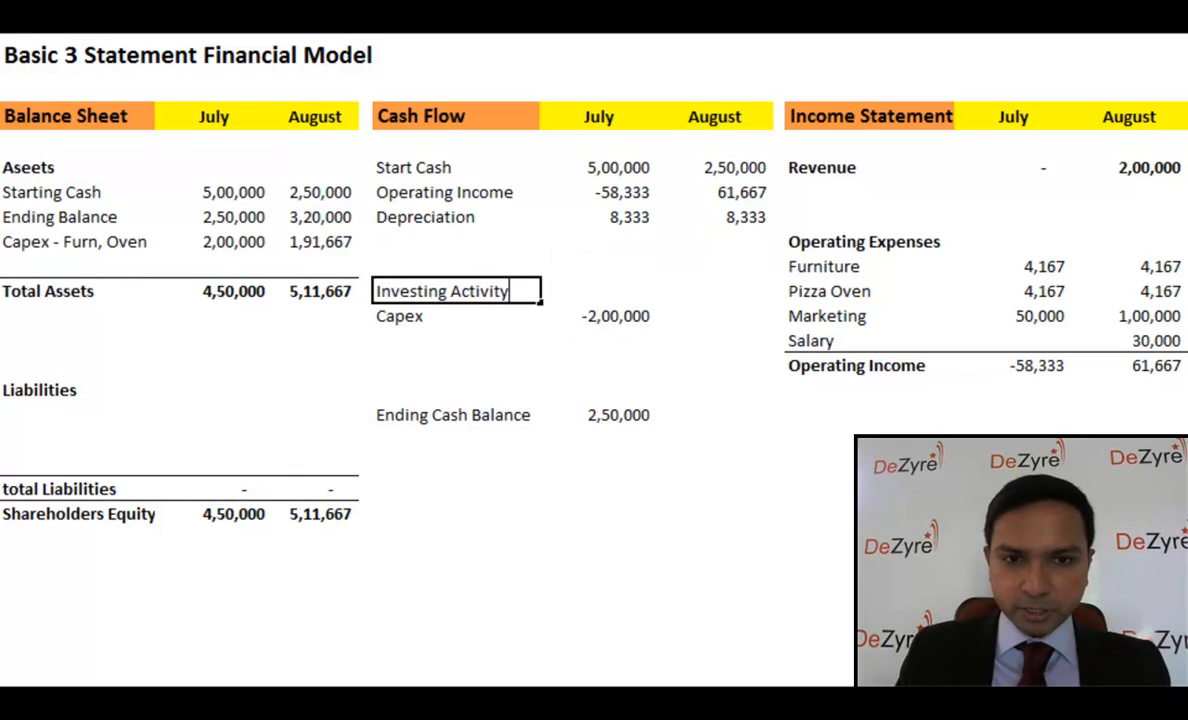
key(ctrl+Return)
key(ctrl+i)
key(Up)
key(Up)
key(Up)
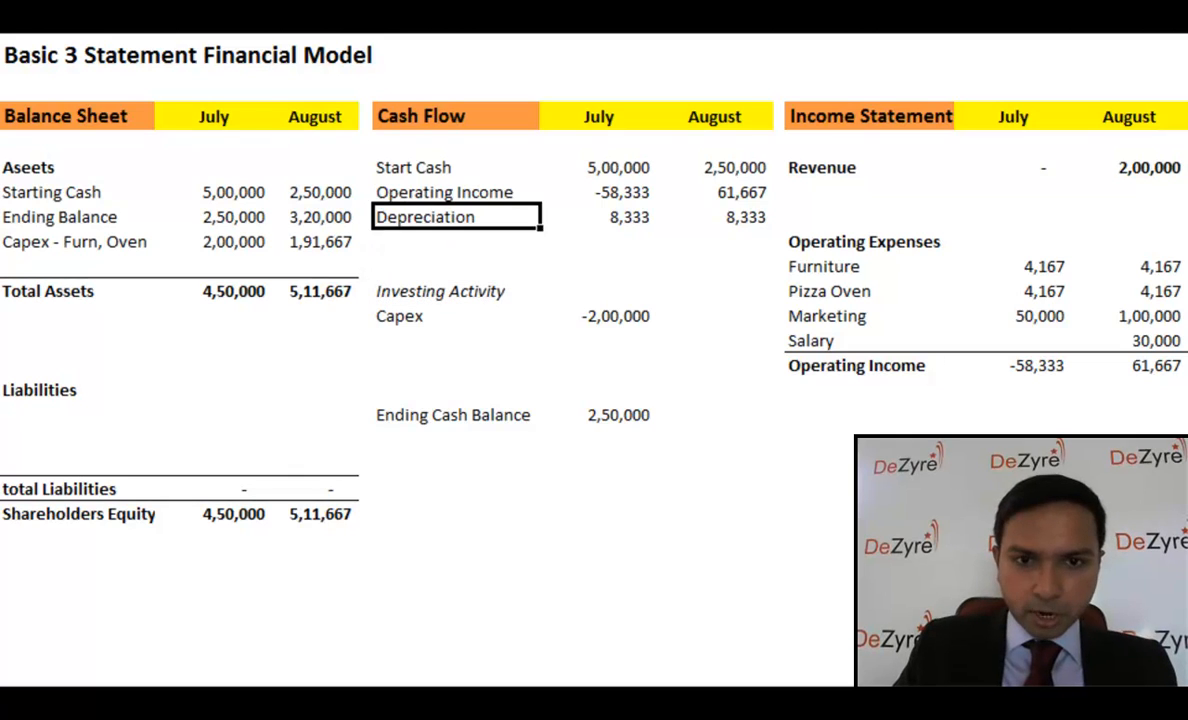
key(Up)
key(Up)
key(shift+Down)
key(shift+Down)
key(Up)
text(Operating)
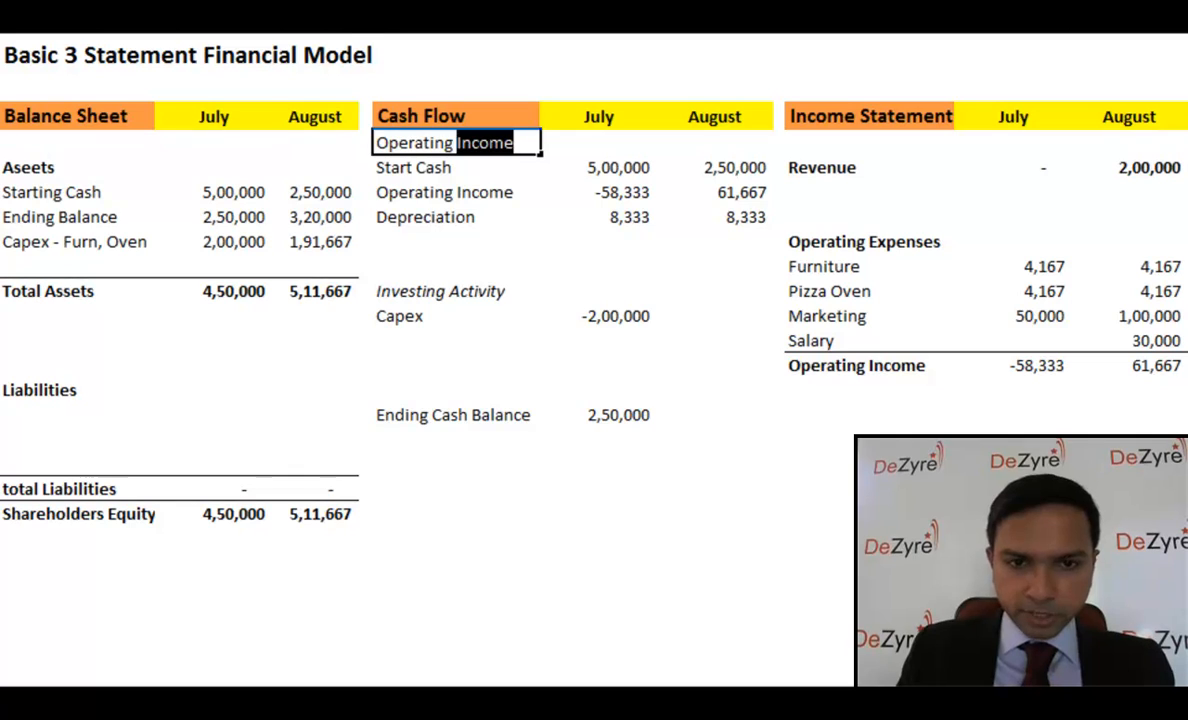
key(Escape)
Move the cash flow's Operating Income and Depreciation rows, including their July and August values, one row down.
key(Down)
key(Down)
key(shift+Right)
key(shift+Right)
key(shift+Down)
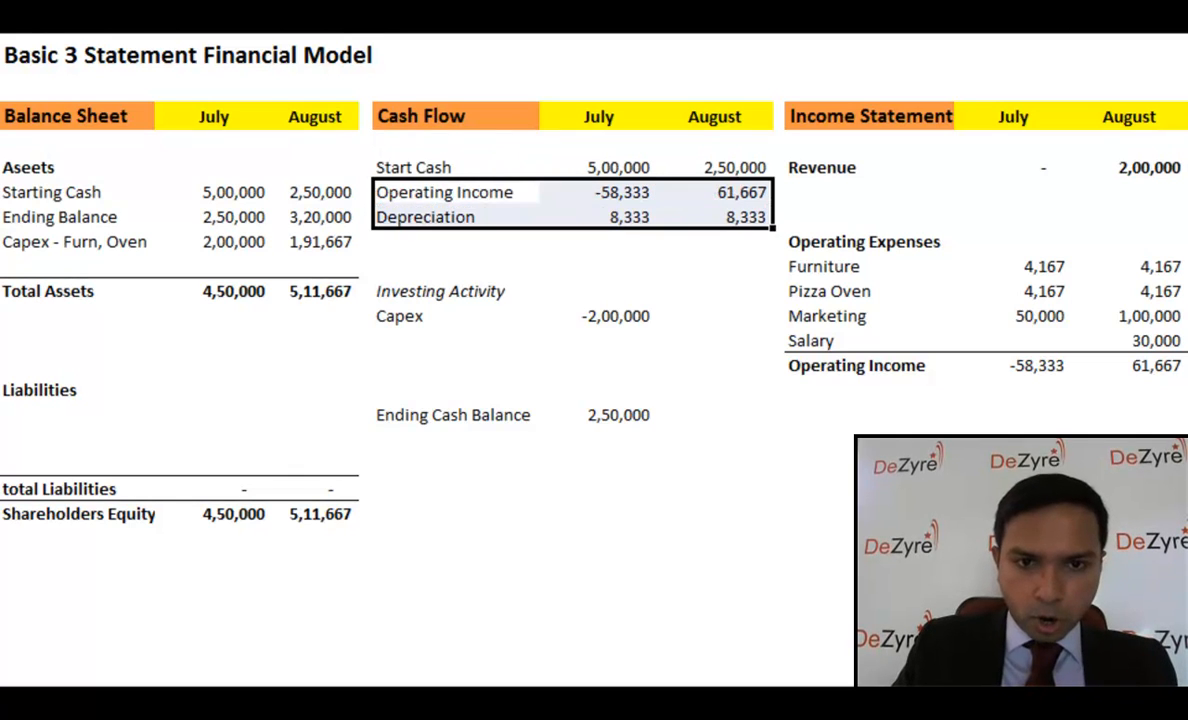
key(ctrl+x)
key(Down)
key(ctrl+v)
Add the italic heading "Operating Activities" in the empty cell between the cash flow's Start Cash and Operating Income.
key(Up)
text(Ope)
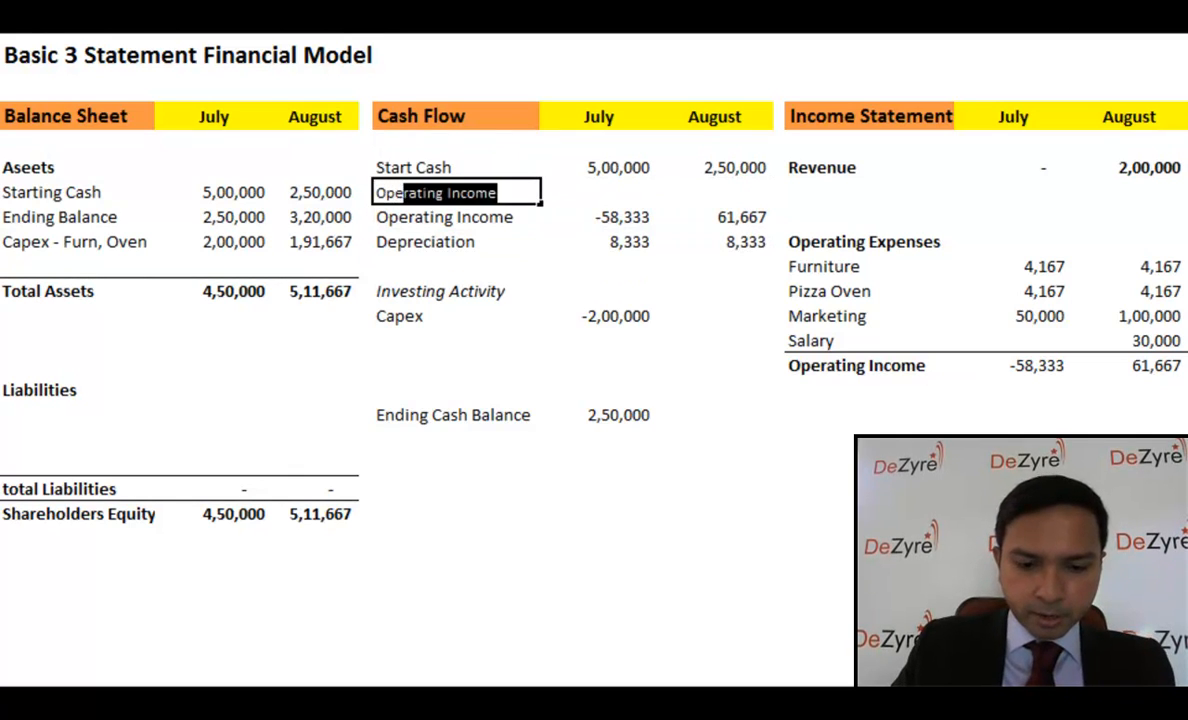
text(rating )
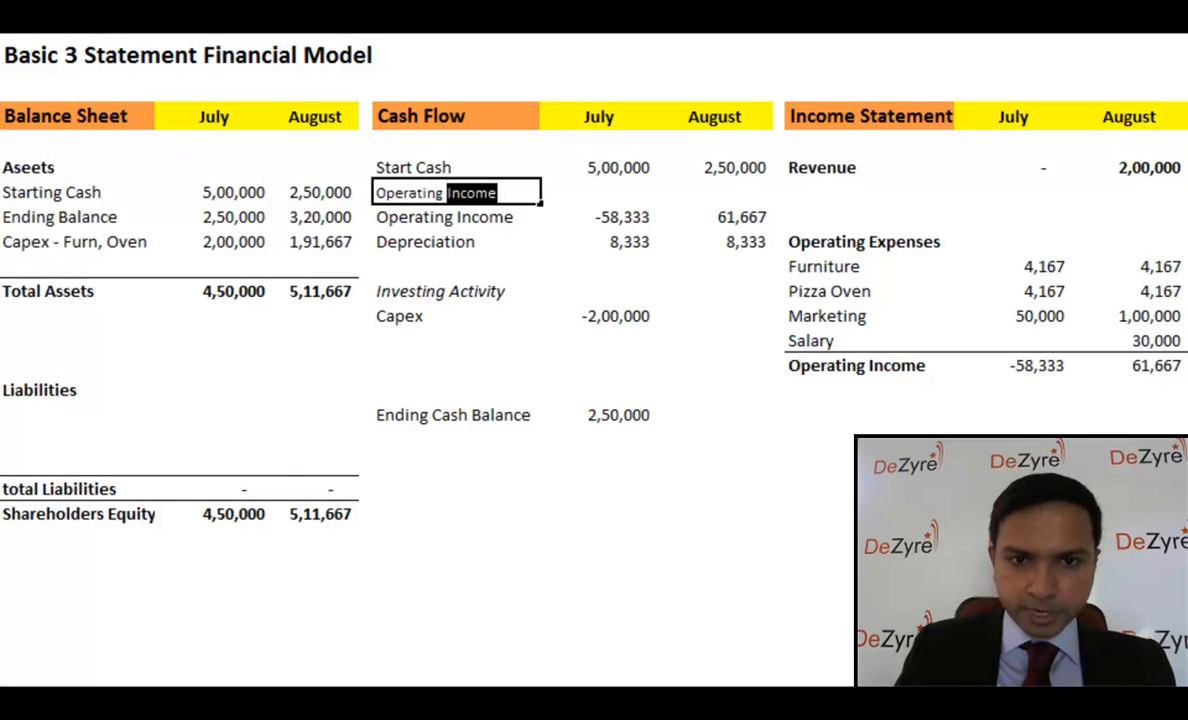
text(Activi)
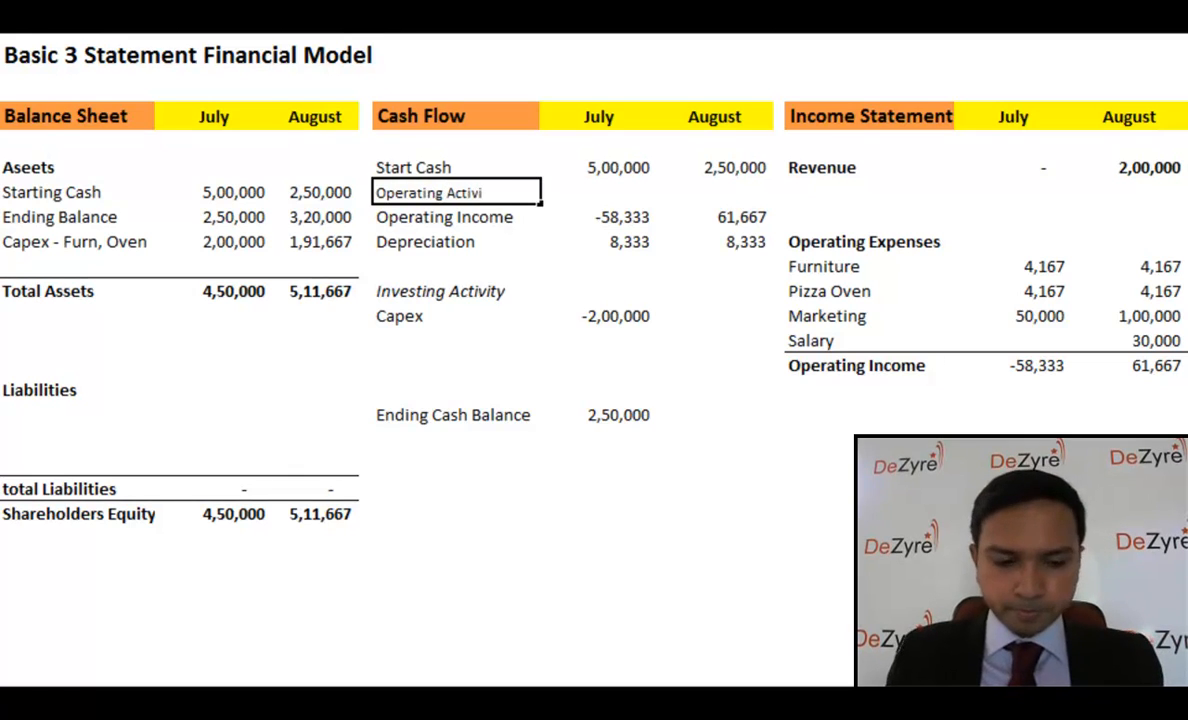
text(ties)
key(Return)
key(Up)
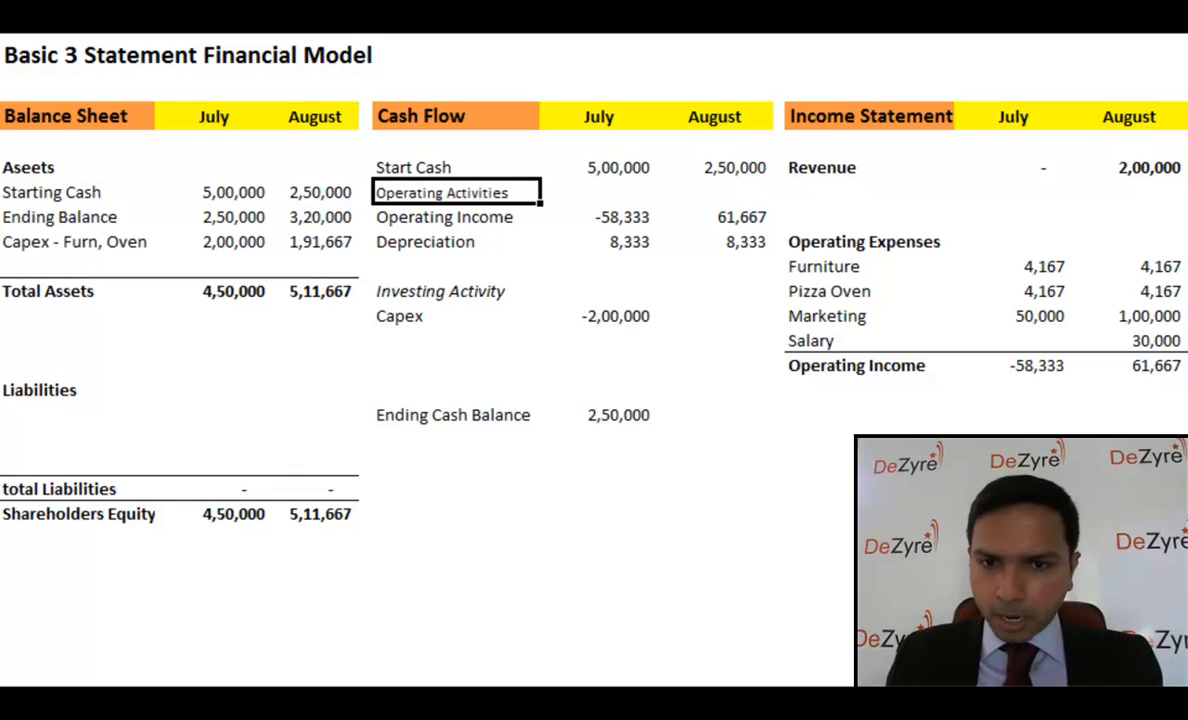
key(ctrl+i)
Add the italic heading "Financing Activity" two rows below the cash flow's Capex label.
key(Down)
key(Down)
key(Down)
key(Down)
key(Down)
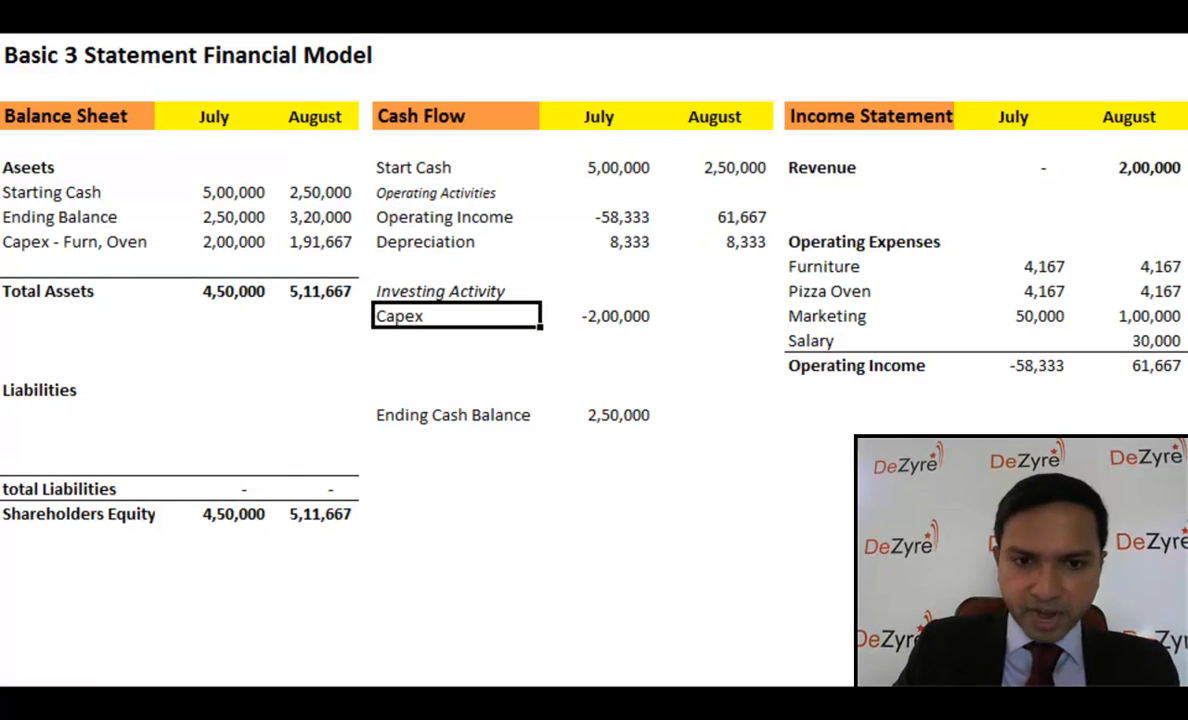
key(Down)
key(Down)
text(Finn)
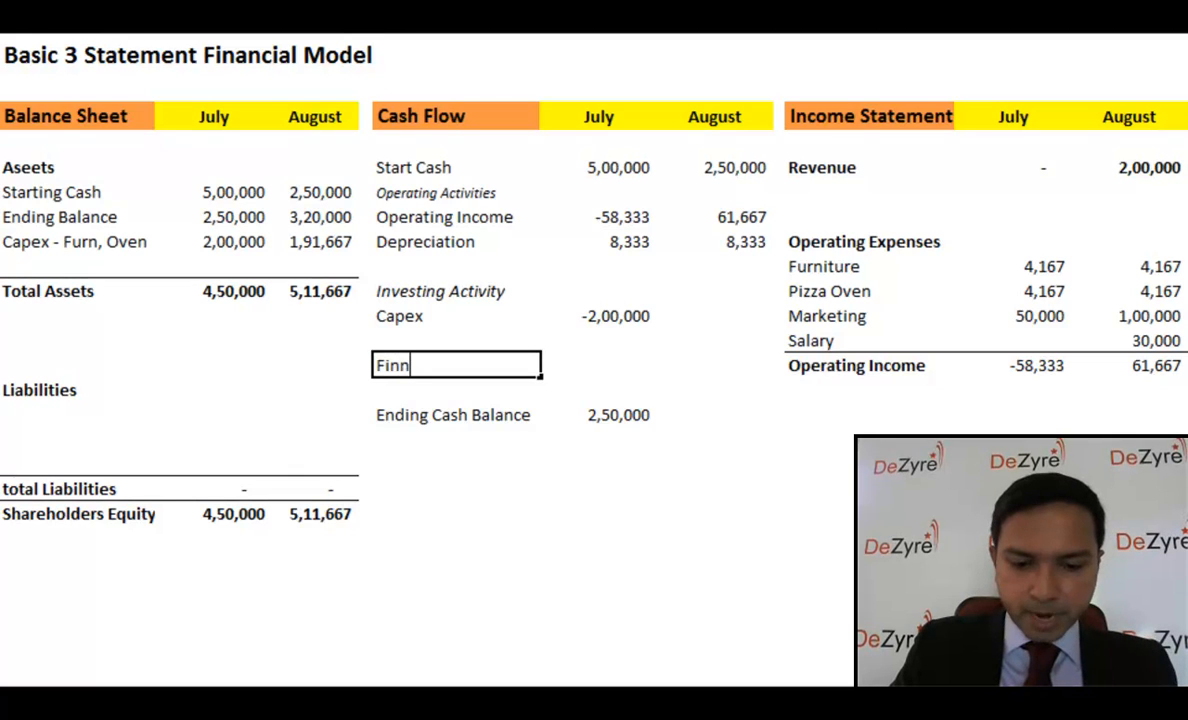
key(BackSpace)
text(ancing A)
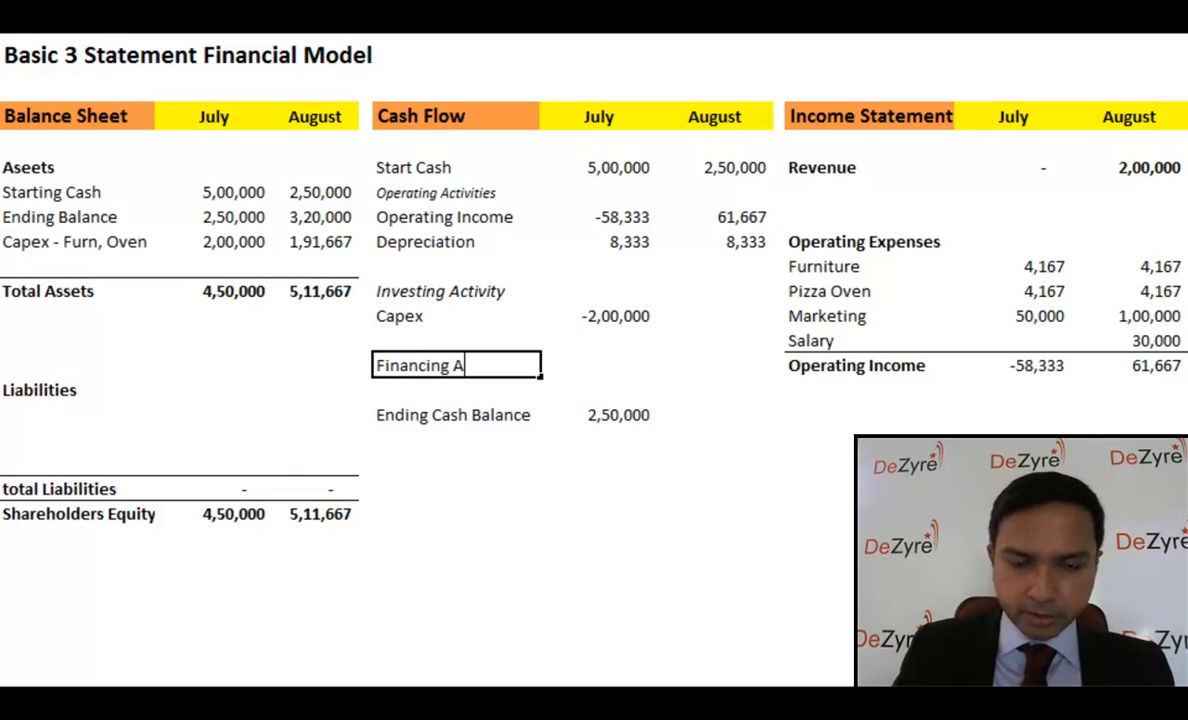
text(Ctivity)
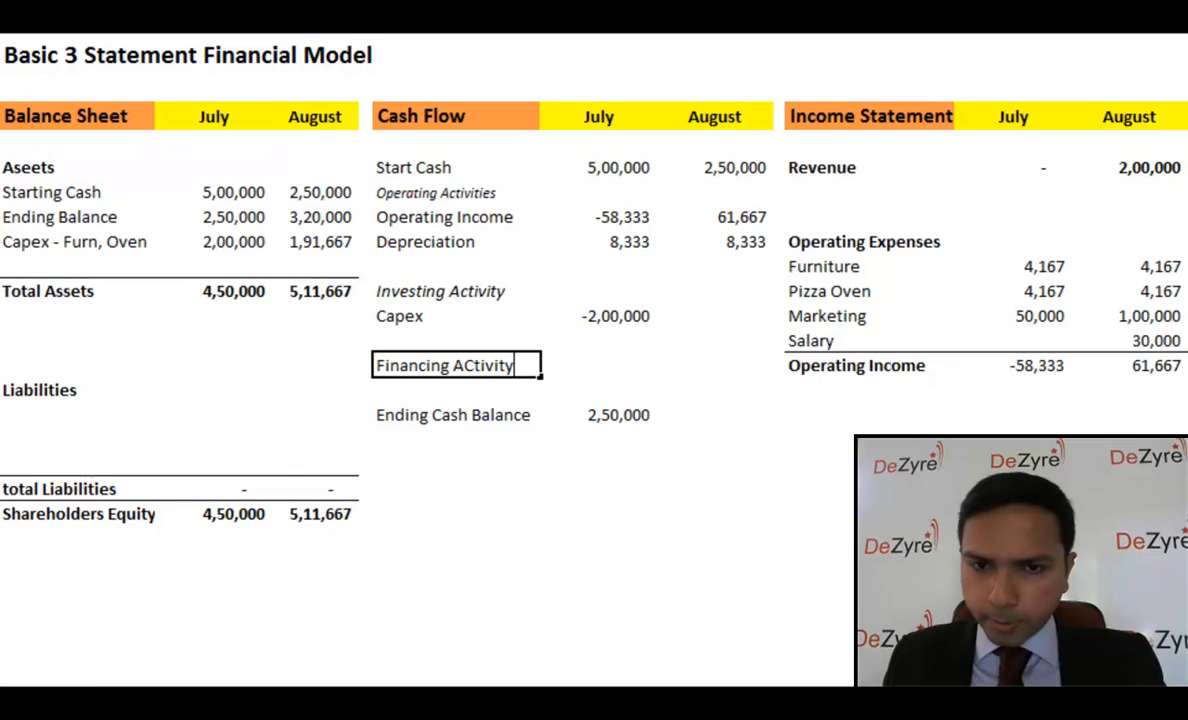
key(ctrl+Return)
key(ctrl+i)
Review the cash flow's August column, covering Start Cash, Operating Income and Depreciation.
key(Up)
key(Up)
key(Up)
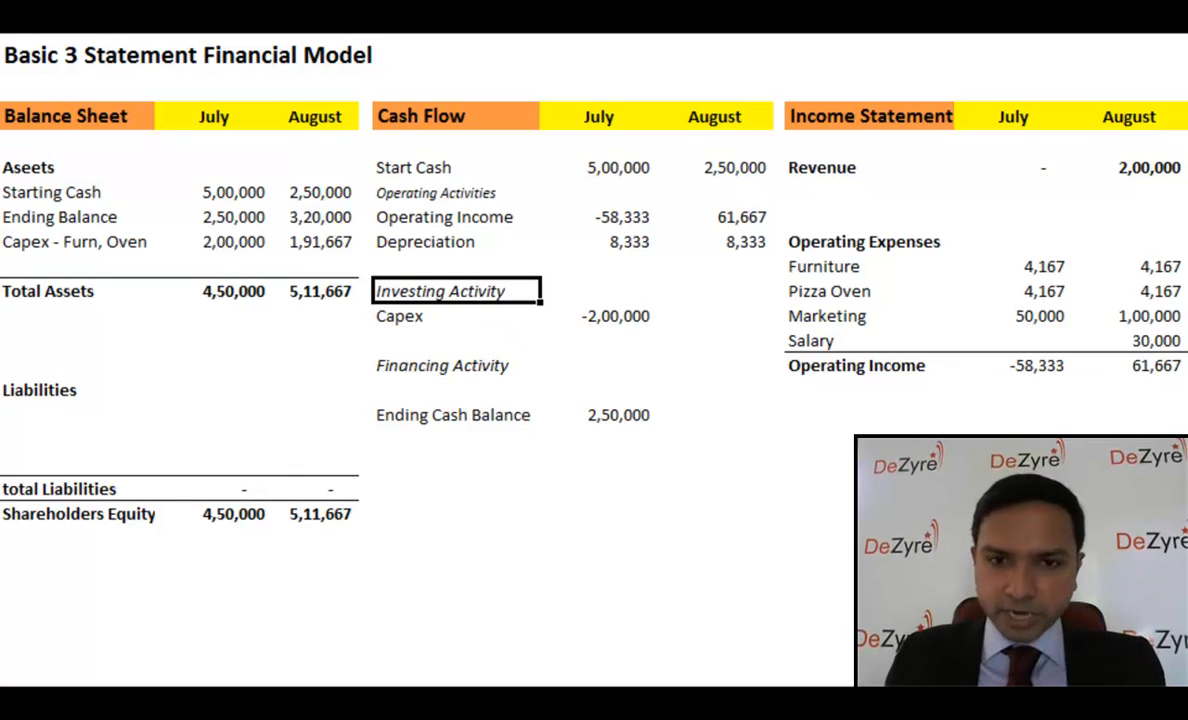
key(Right)
key(Right)
key(Left)
key(Right)
key(Up)
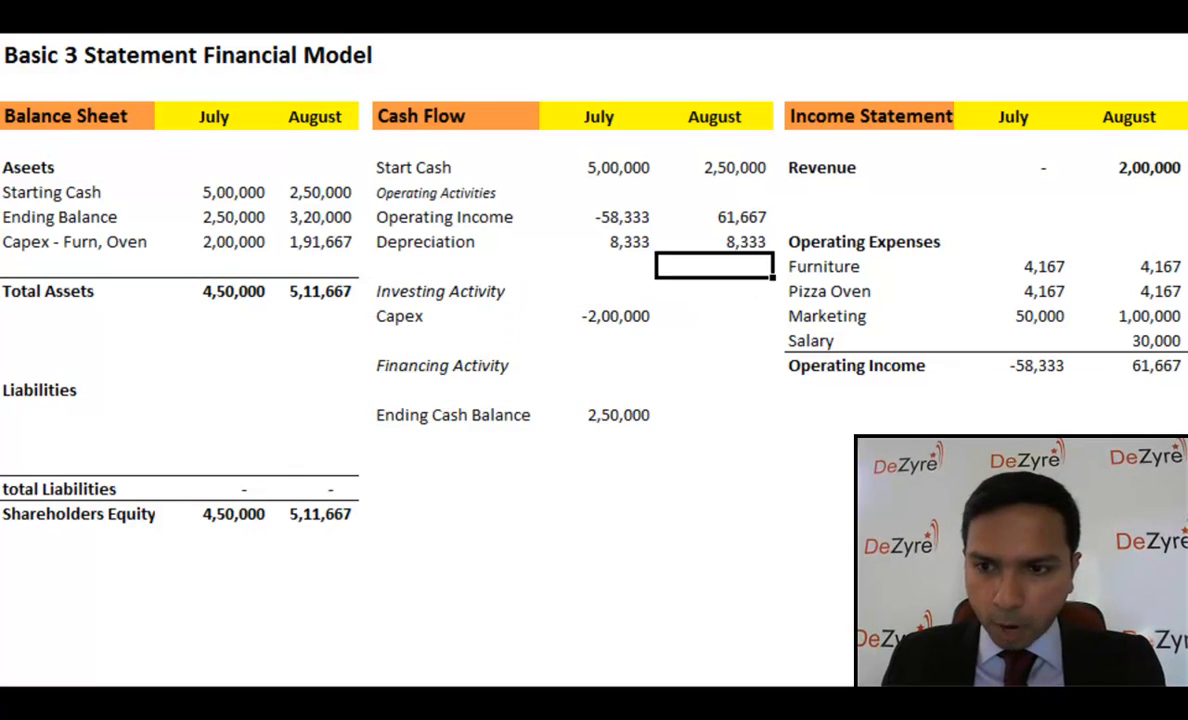
key(Up)
key(Up)
key(Up)
key(Up)
key(Down)
key(Down)
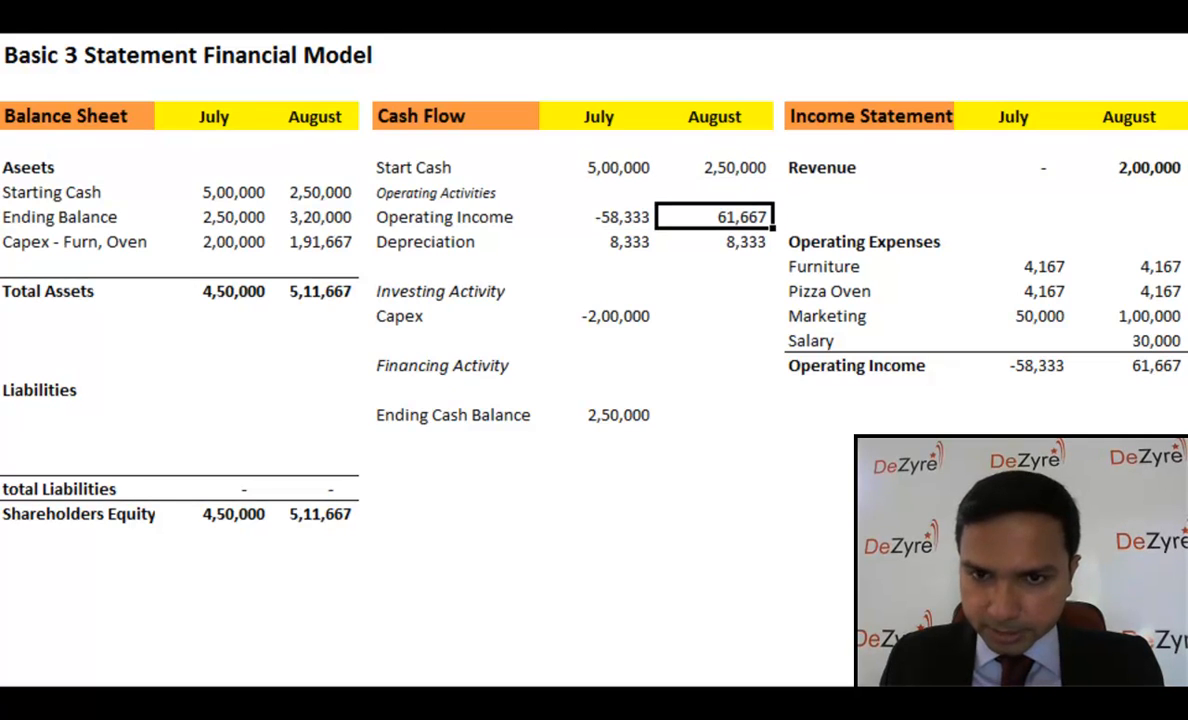
key(Down)
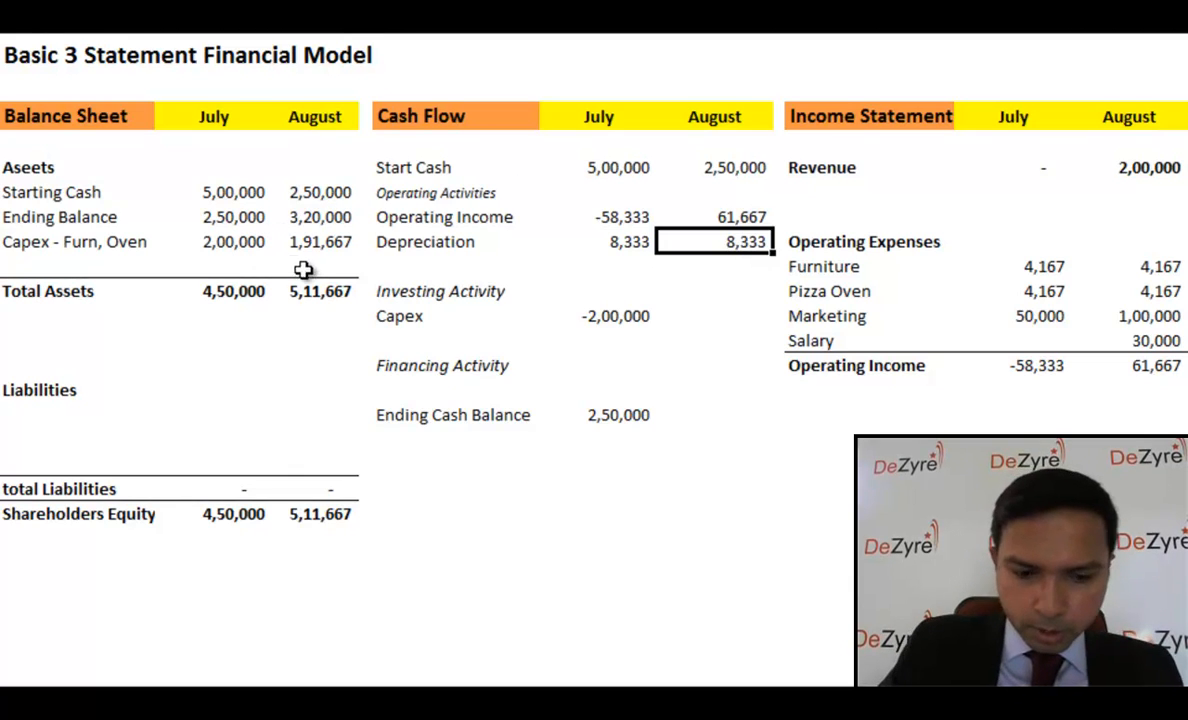
Calculate August's Ending Cash Balance in the cash flow with a SUM of the August cells from Start Cash through the row above it.
key(Down)
key(Down)
key(Down)
key(Down)
key(Down)
key(Down)
key(Down)
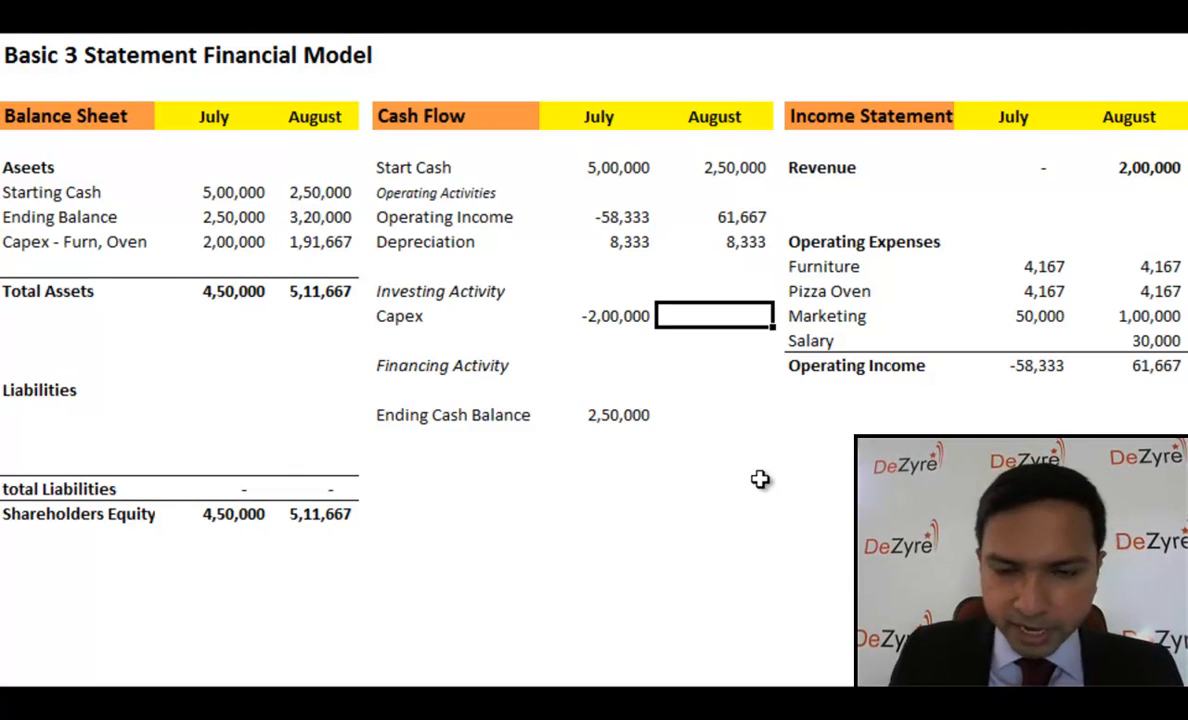
text(=sum()
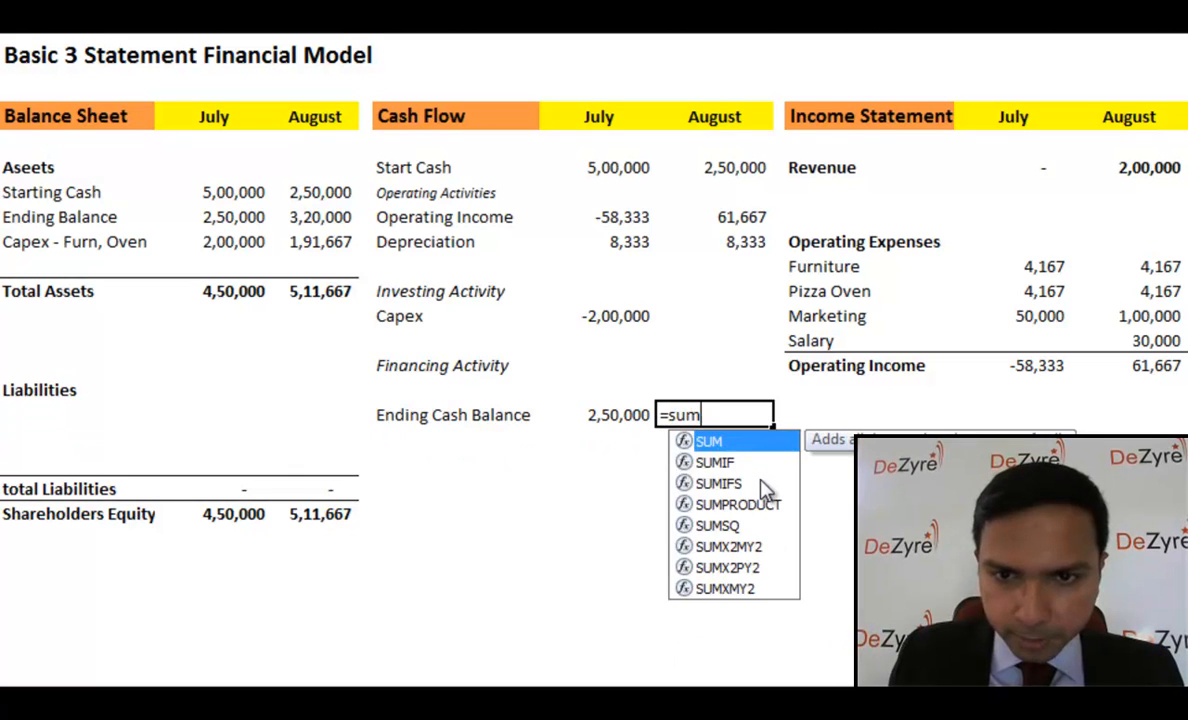
key(Up)
key(shift+Up)
key(shift+Up)
key(shift+Up)
key(shift+Up)
key(shift+Up)
key(shift+Up)
key(shift+Up)
key(shift+Up)
key(shift+Up)
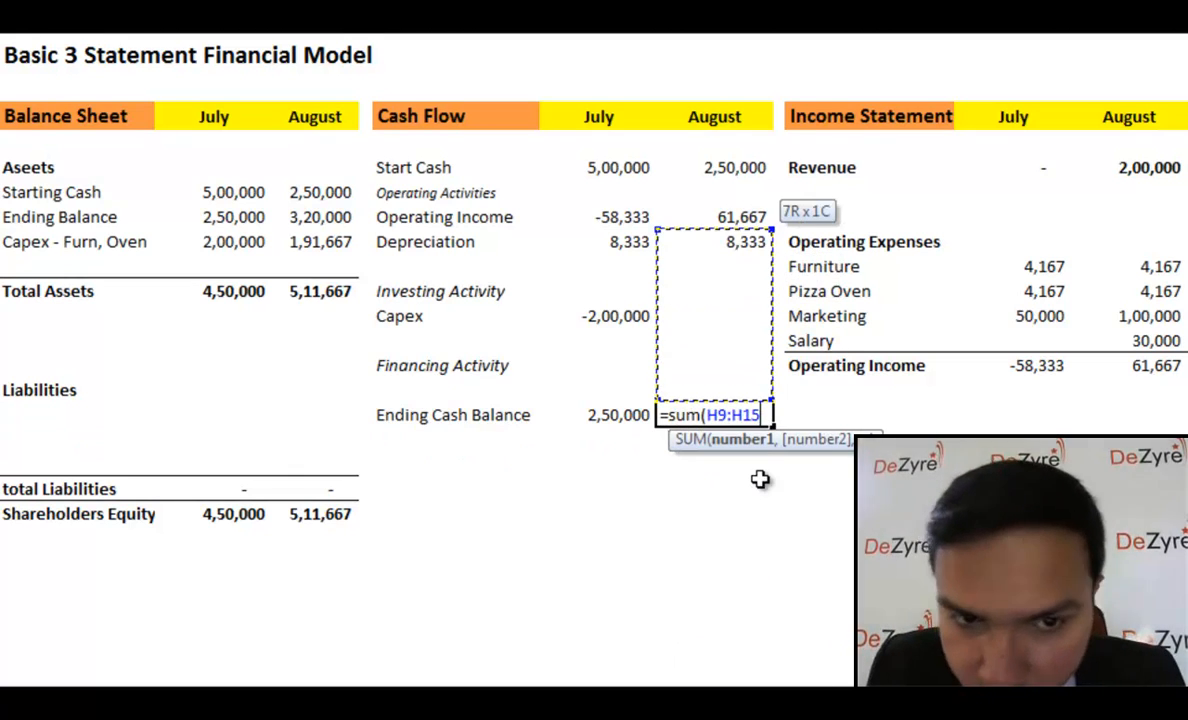
key(Return)
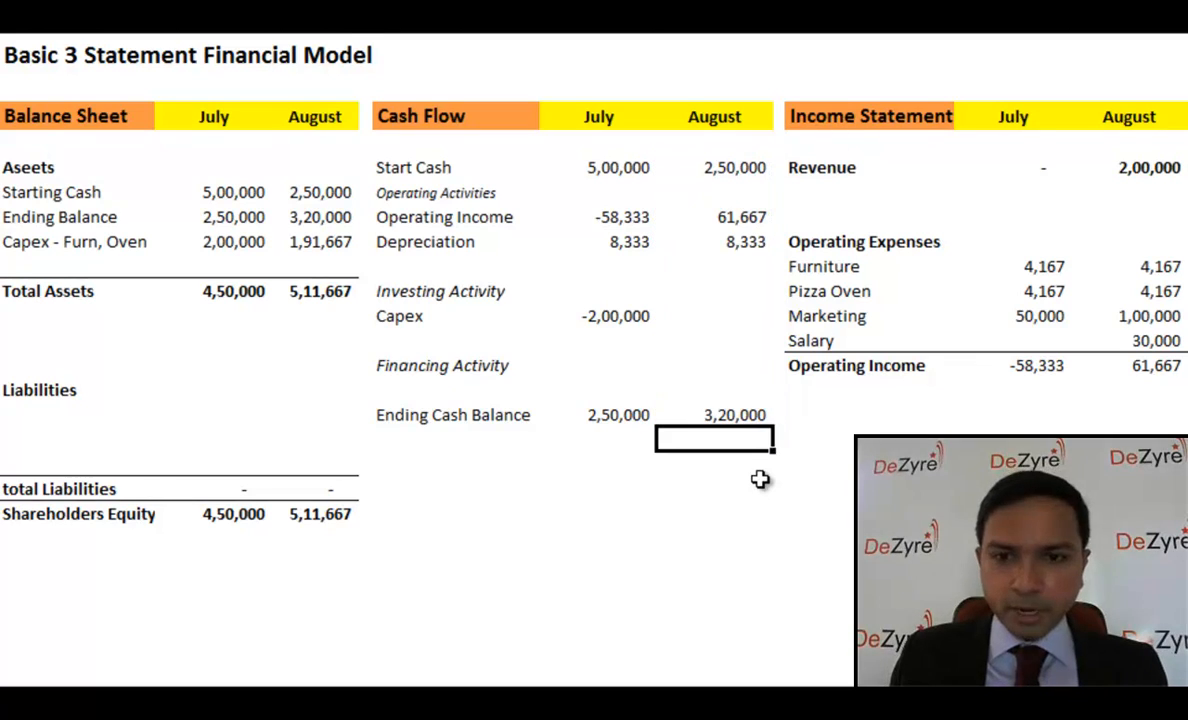
key(Up)
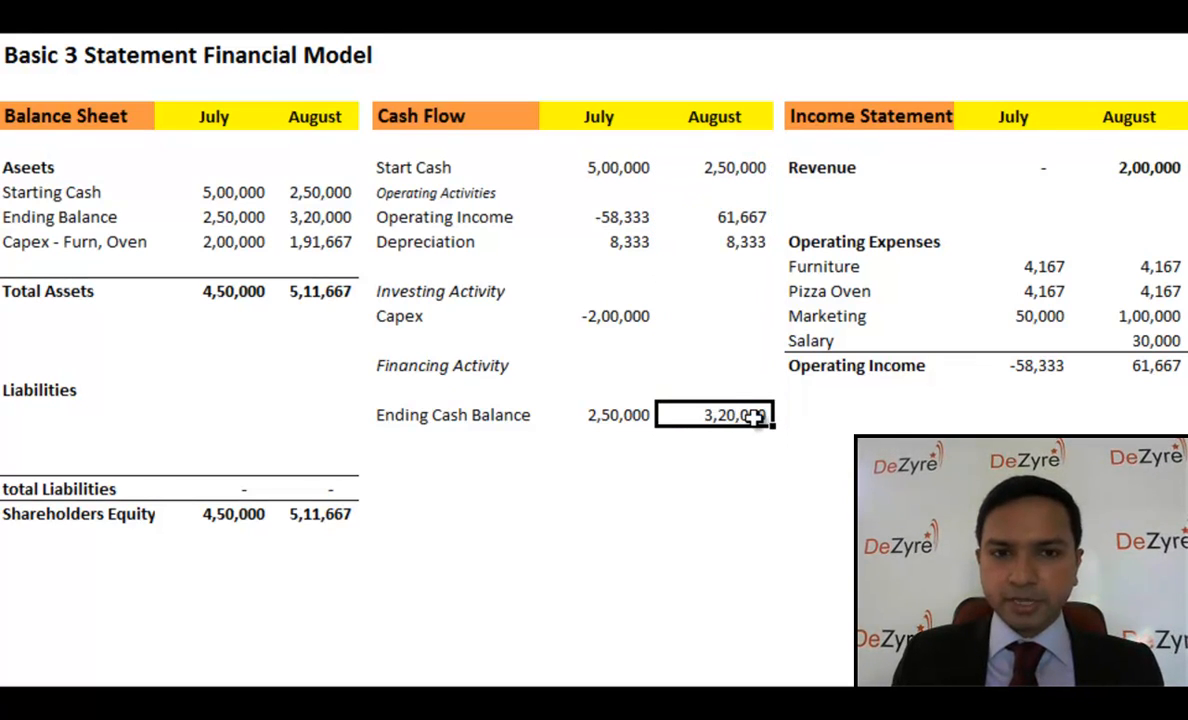
Compare the balance sheet's August Ending Balance with the cash flow's August column, including its Depreciation and Capex cells.
click(318, 217)
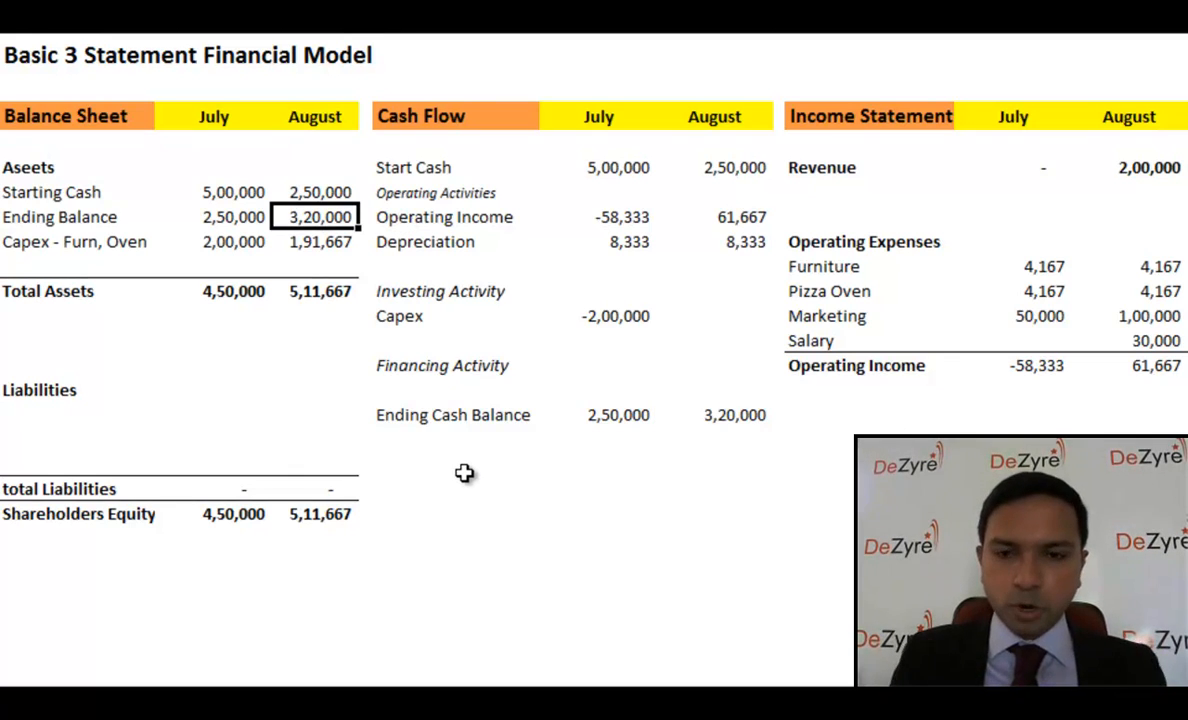
click(735, 150)
drag(735, 157, 748, 433)
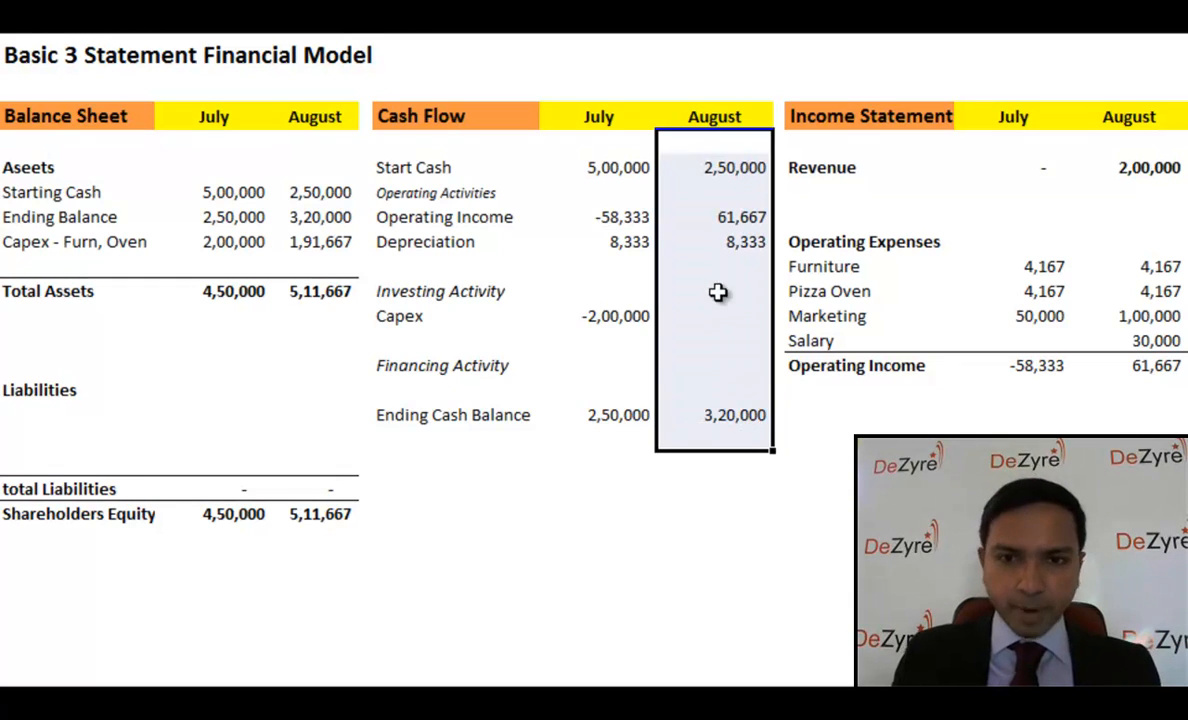
click(697, 217)
drag(640, 234, 713, 245)
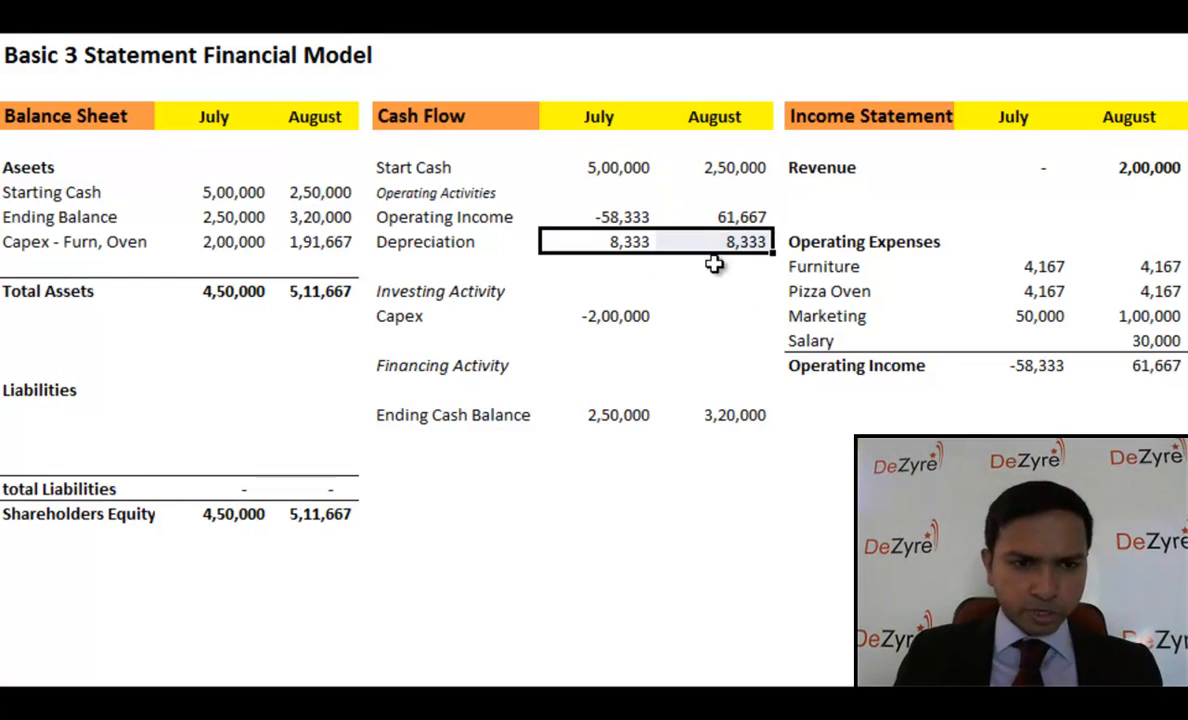
click(712, 314)
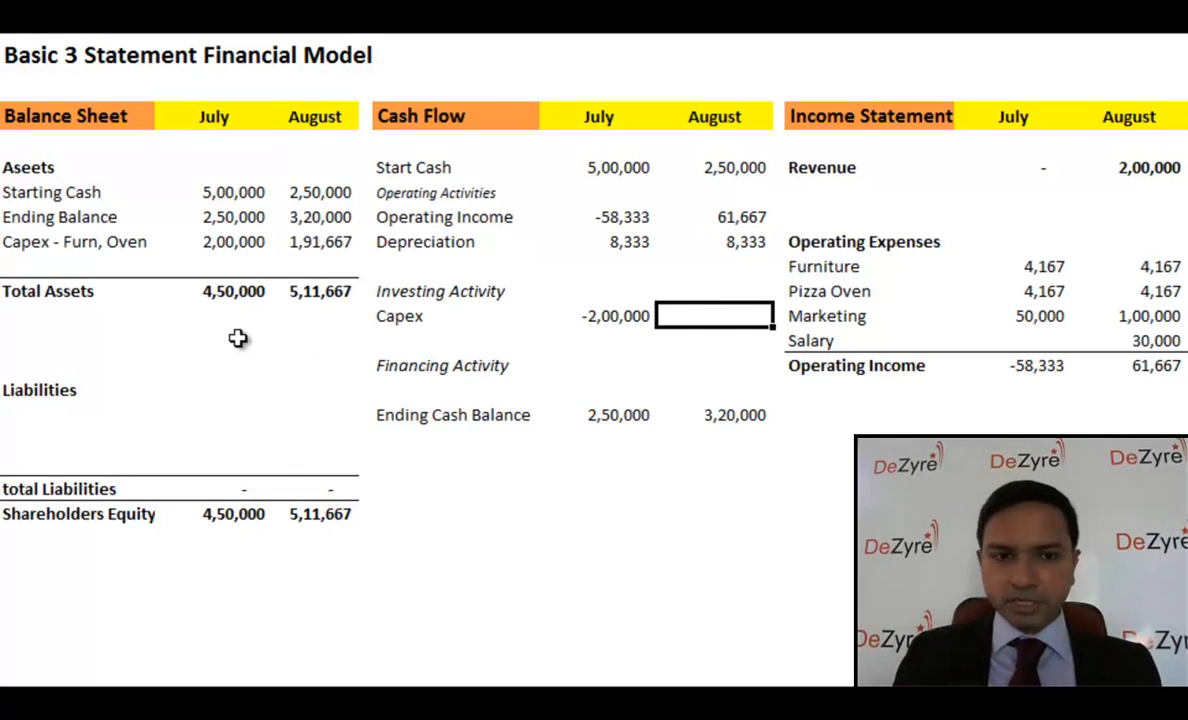
Add a "Loan" row directly under the balance sheet's Liabilities heading, with 200000 for August.
click(210, 365)
key(Left)
key(Down)
key(Down)
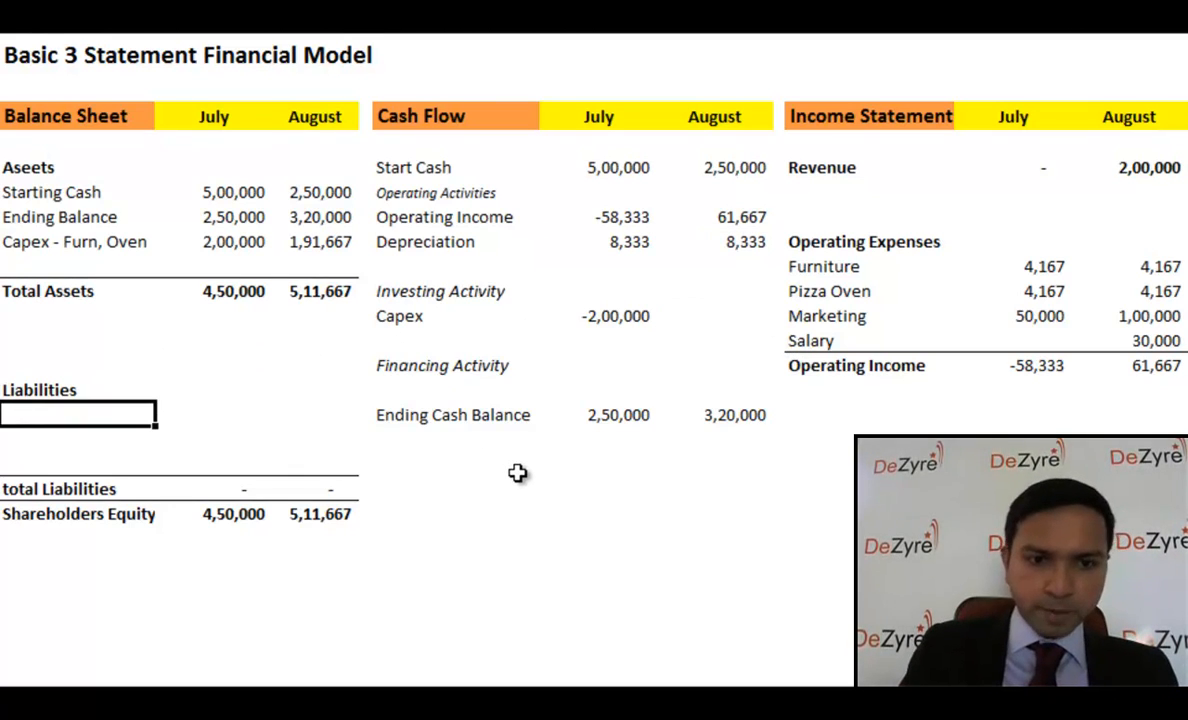
text(Loan)
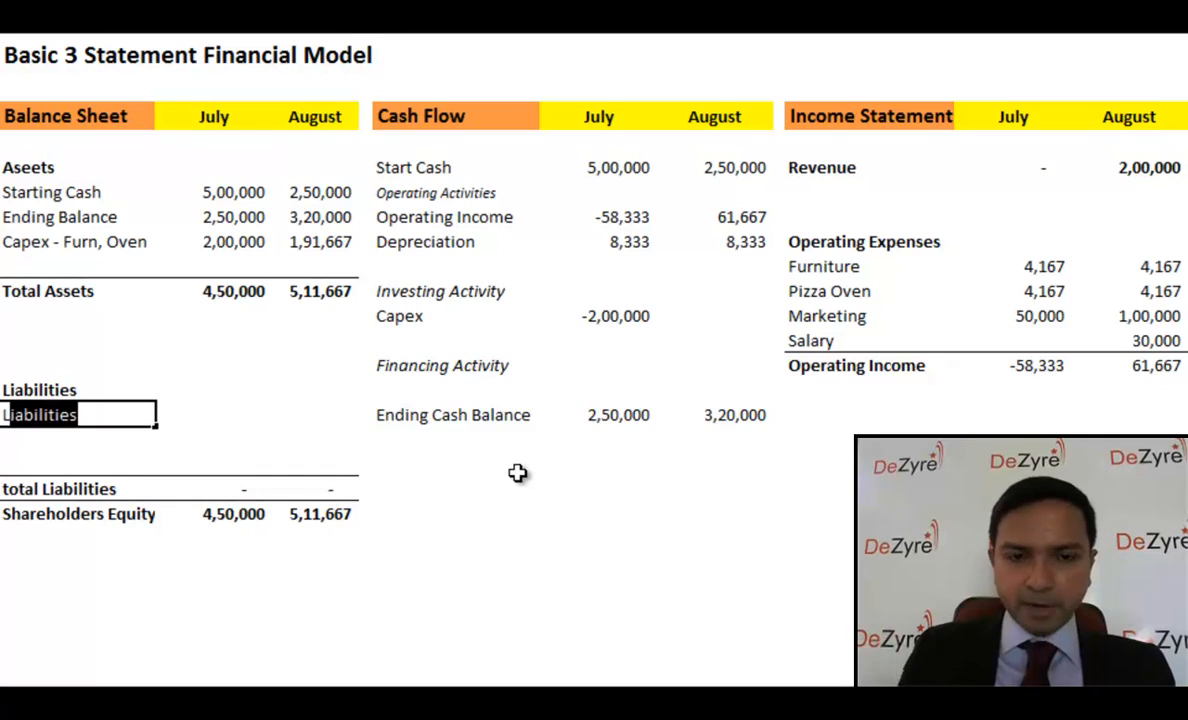
key(Right)
key(Right)
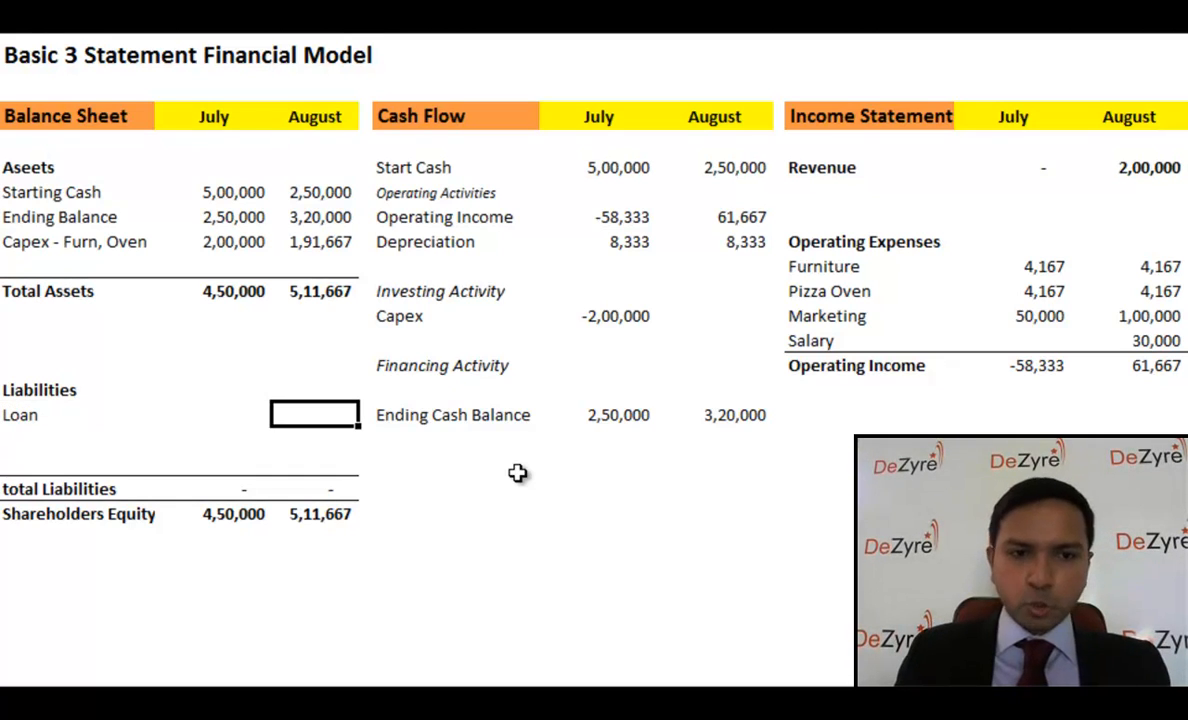
text(200000)
key(ctrl+Return)
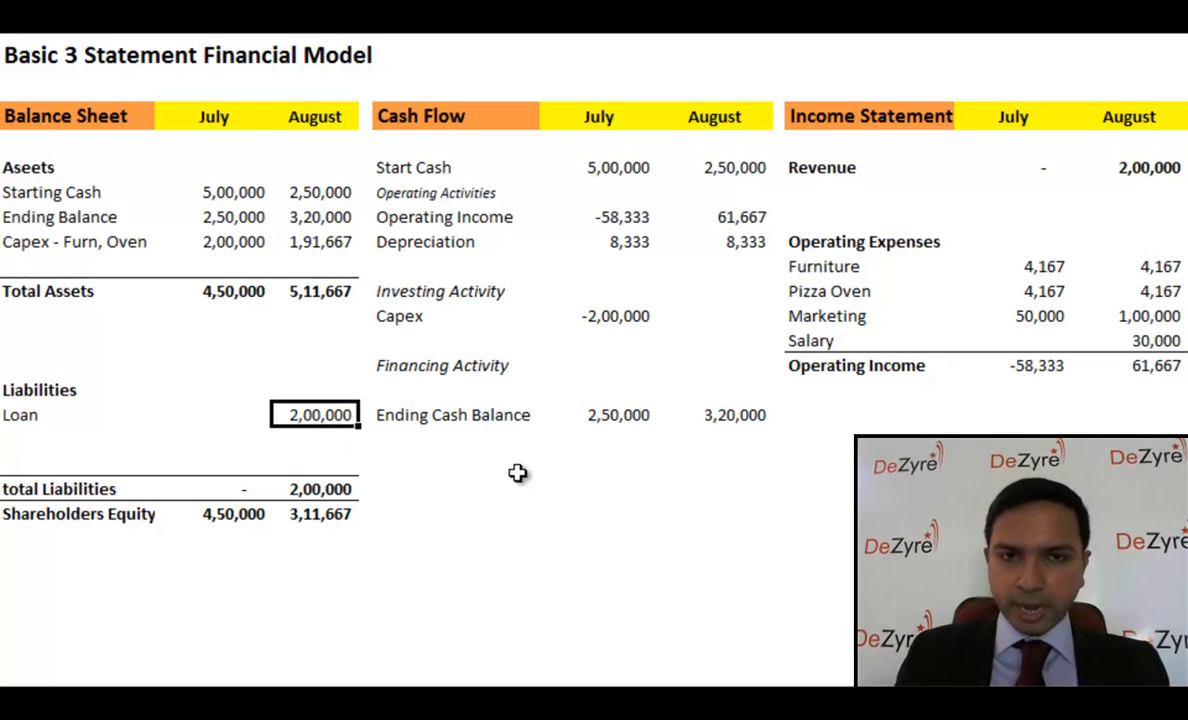
Extend the balance sheet's August Ending Balance formula by adding the August loan, making it =D7-L12-L13+L6+D16.
key(Left)
key(Left)
key(Right)
key(Right)
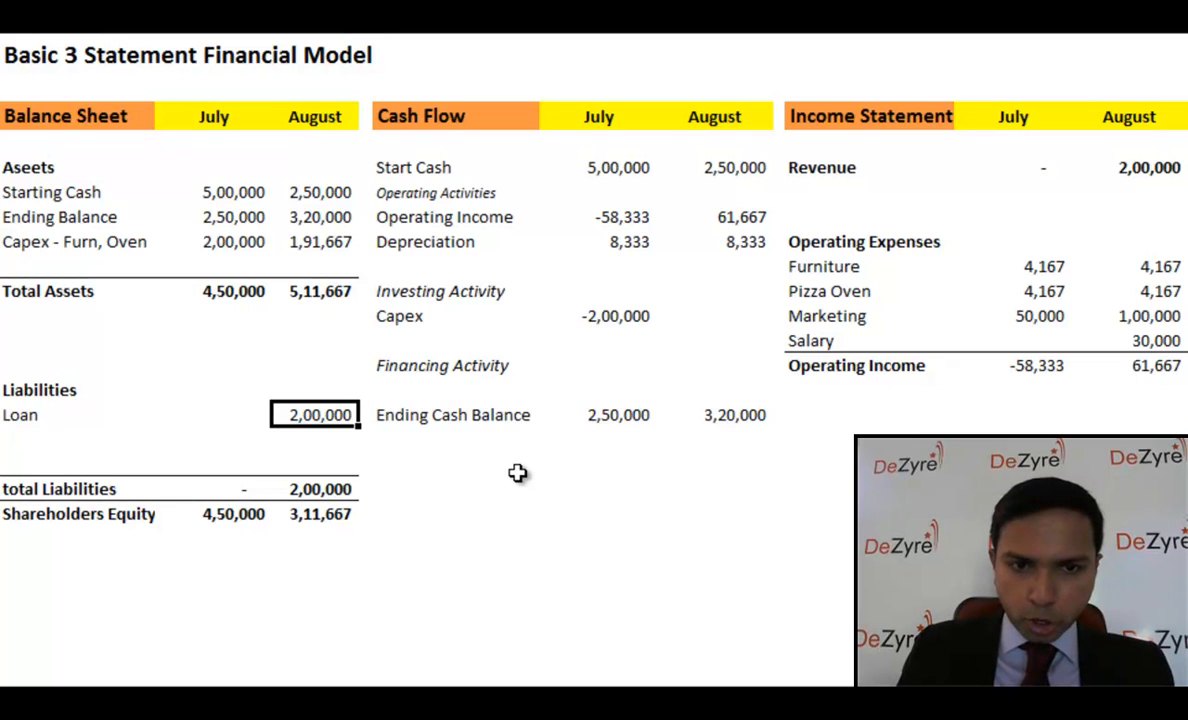
key(Up)
key(Up)
key(Up)
key(Up)
key(Up)
key(Up)
key(Up)
key(Up)
key(Up)
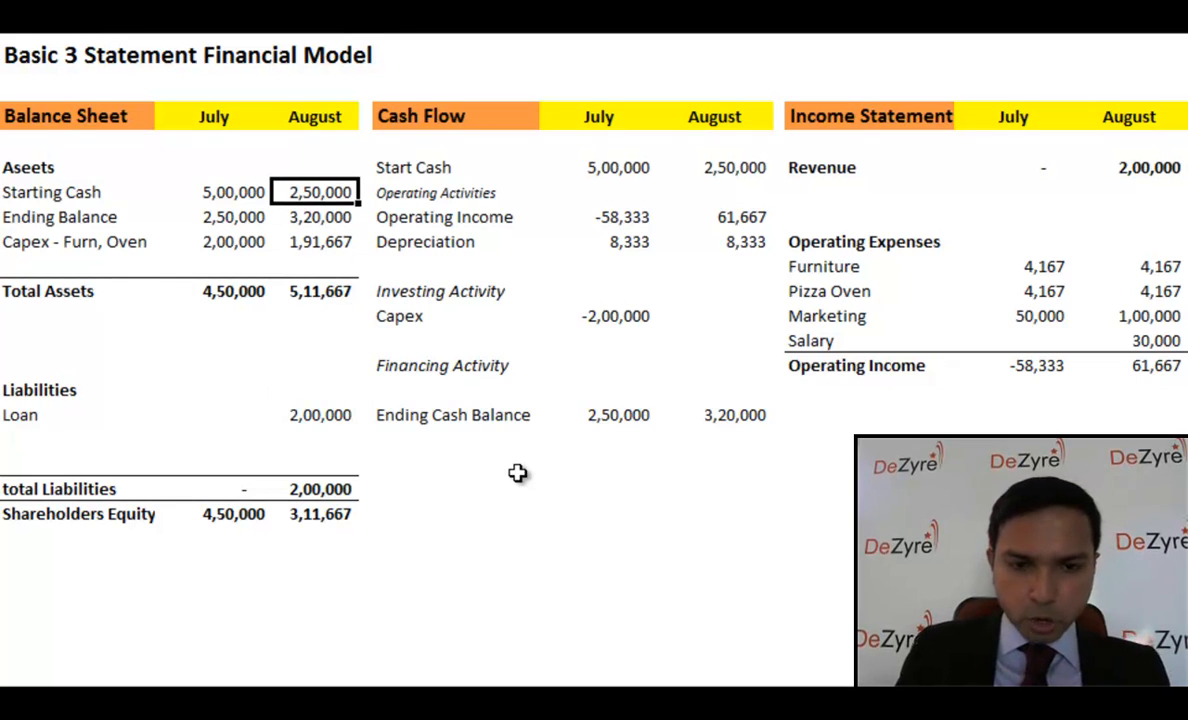
key(Down)
key(F2)
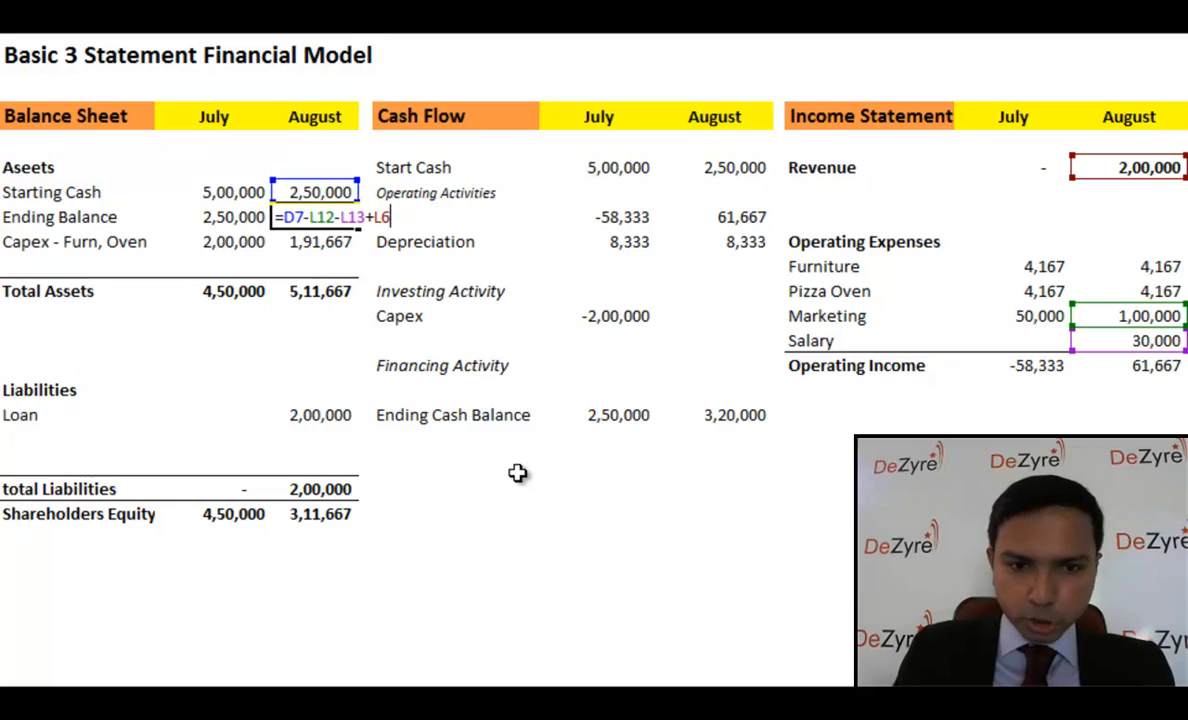
text(+)
click(305, 414)
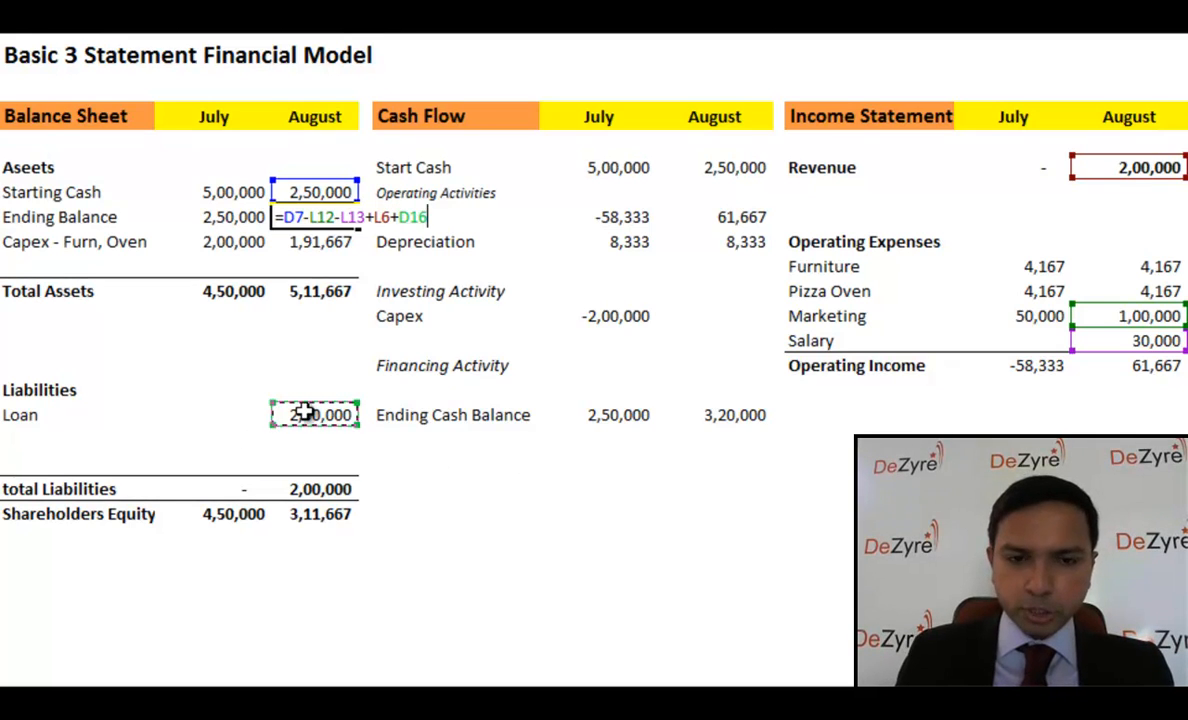
key(Return)
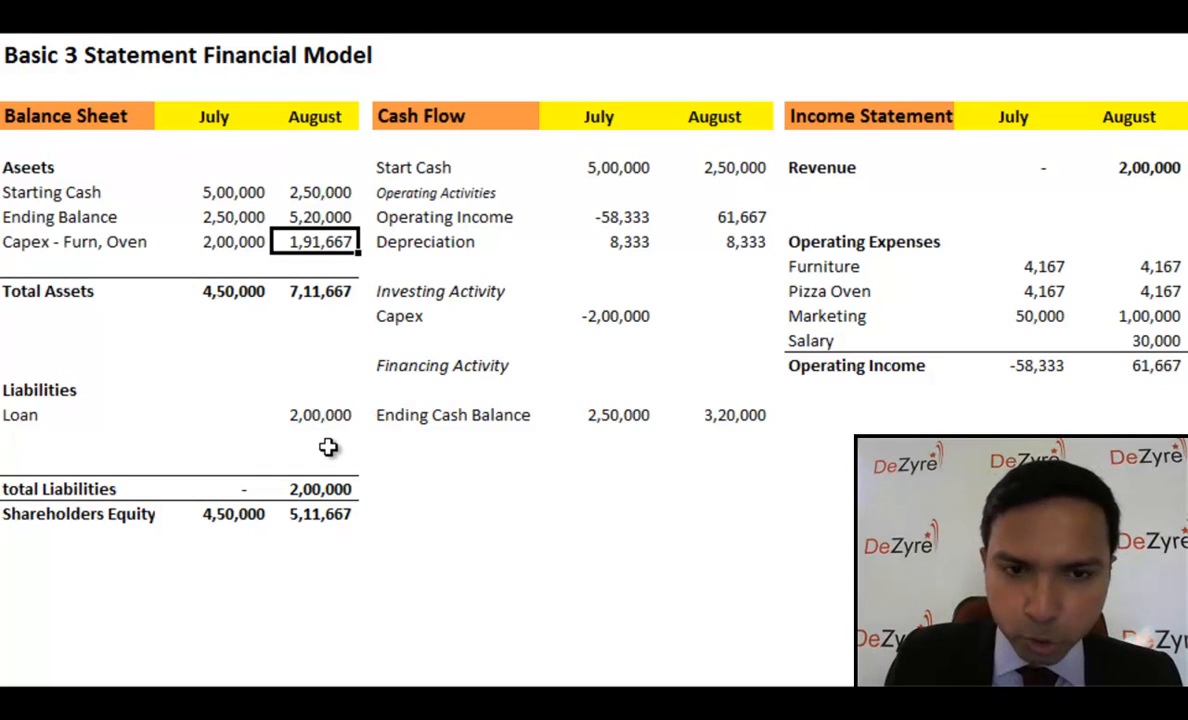
Add a "Loan" row under the cash flow's Financing Activity and link its August value to the balance sheet loan with =D16.
click(337, 218)
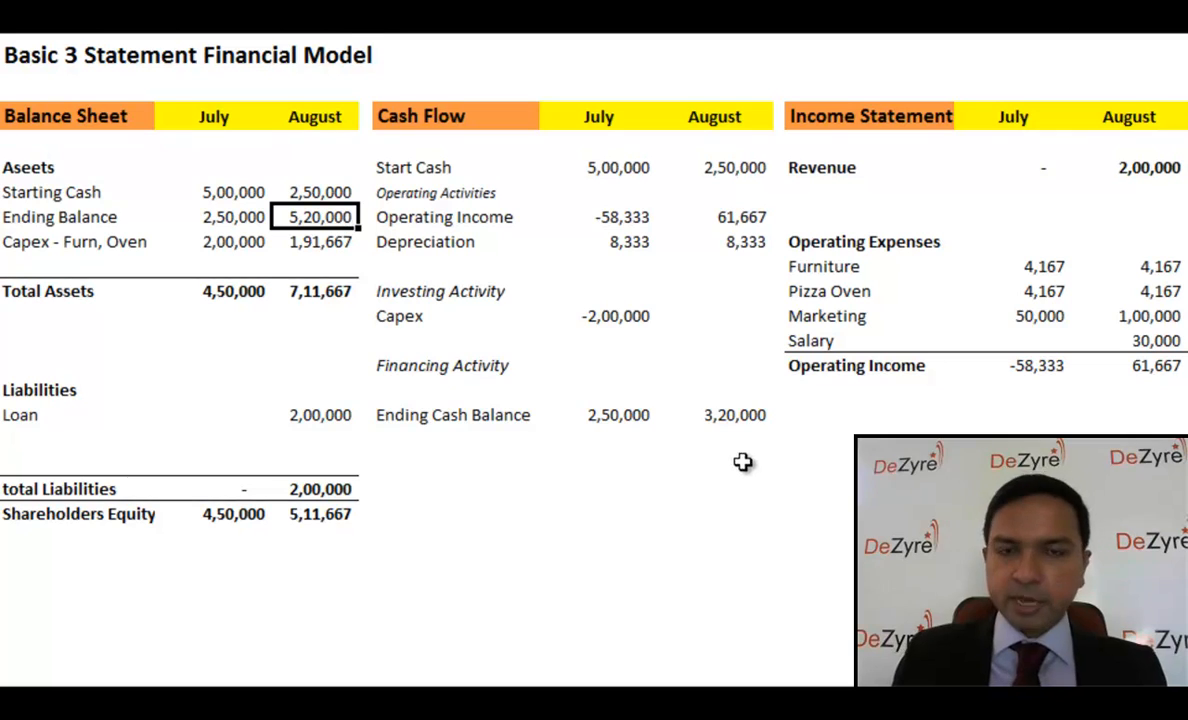
click(731, 418)
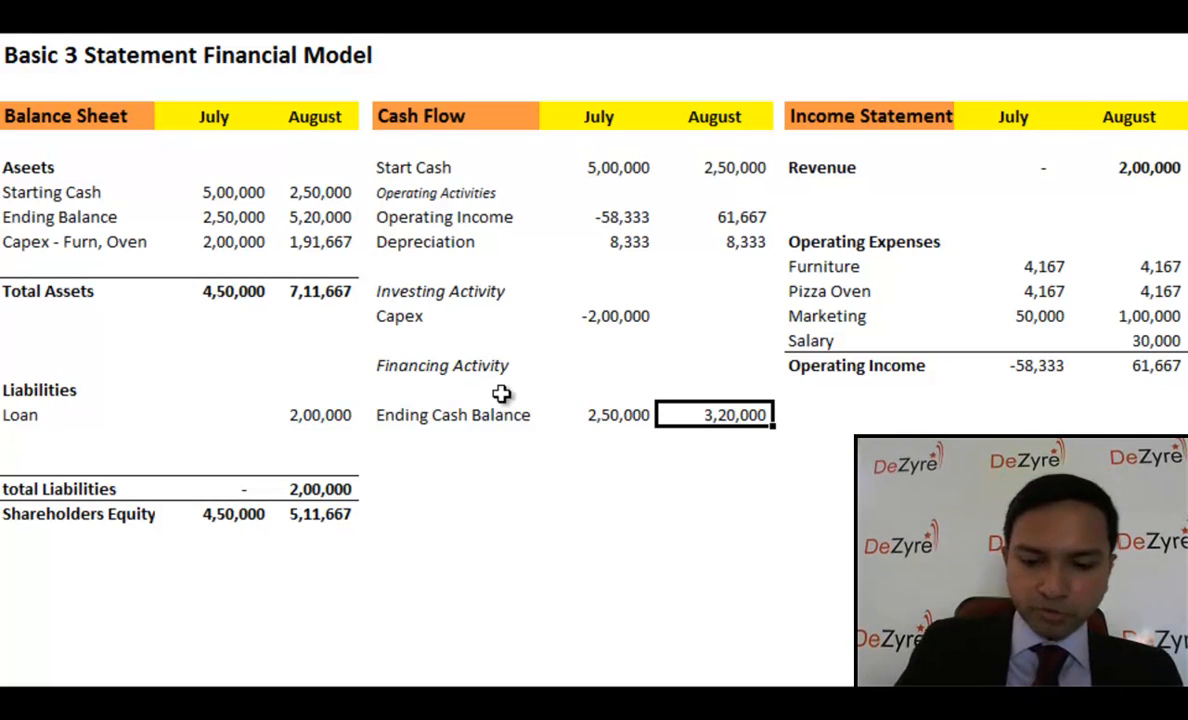
click(468, 390)
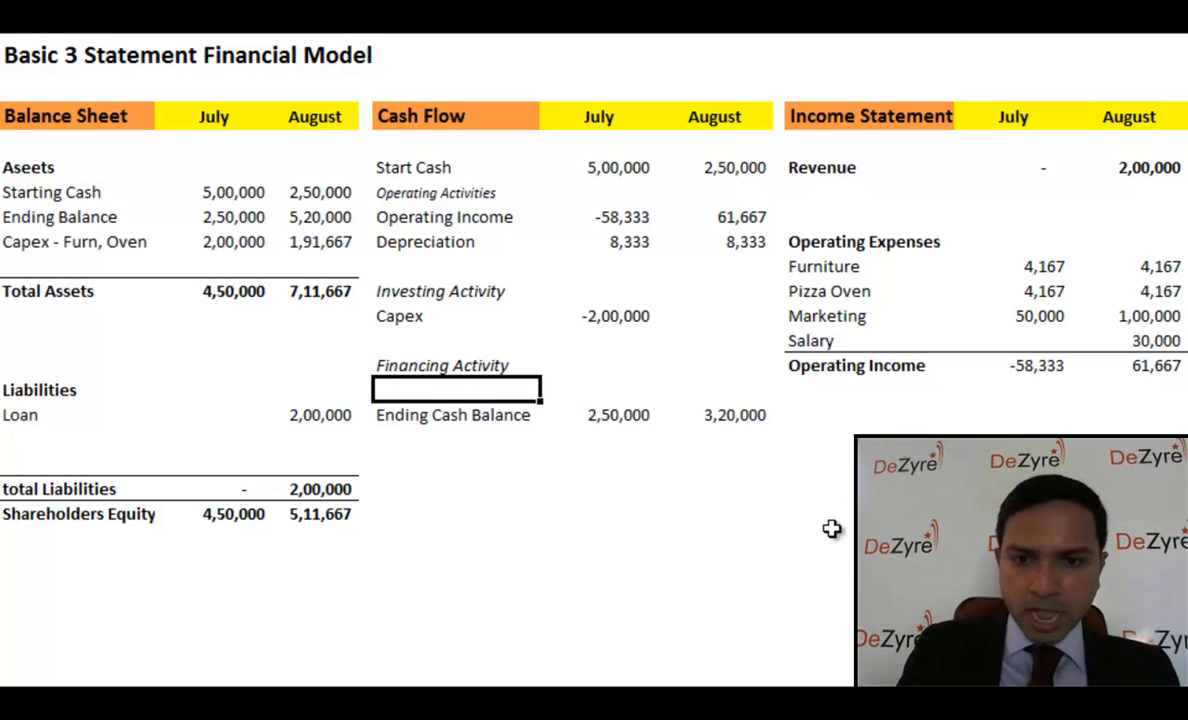
text(Loan)
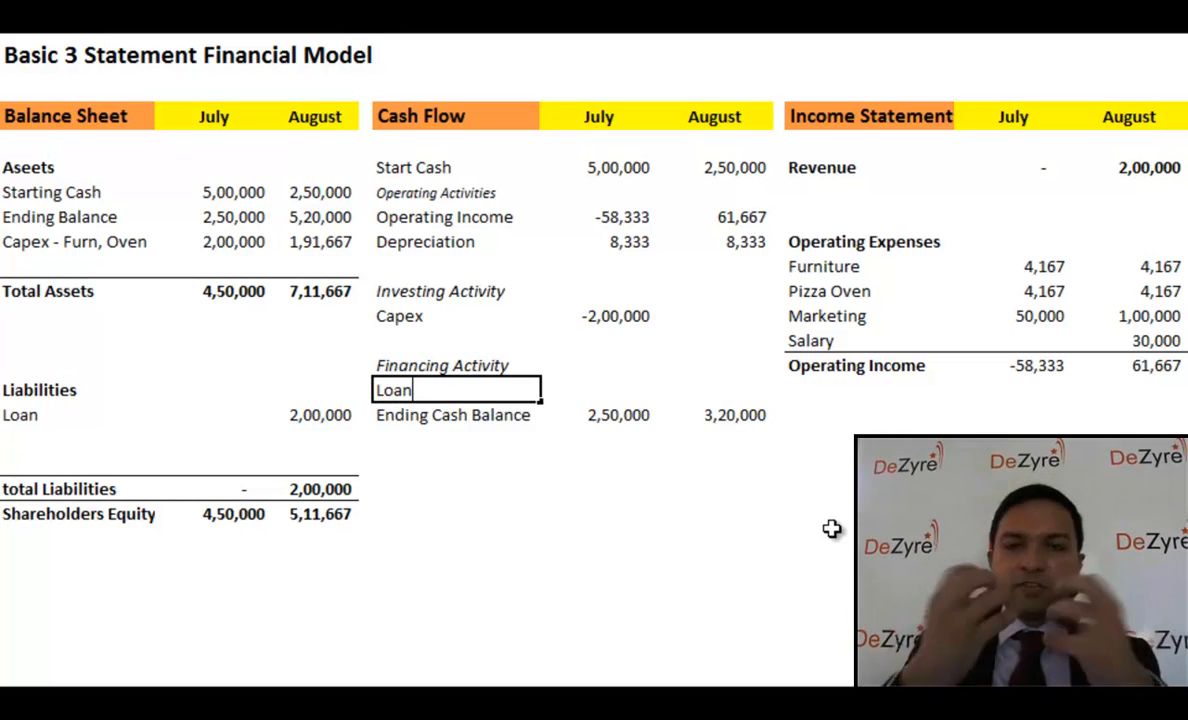
key(Return)
key(Up)
key(Right)
key(Right)
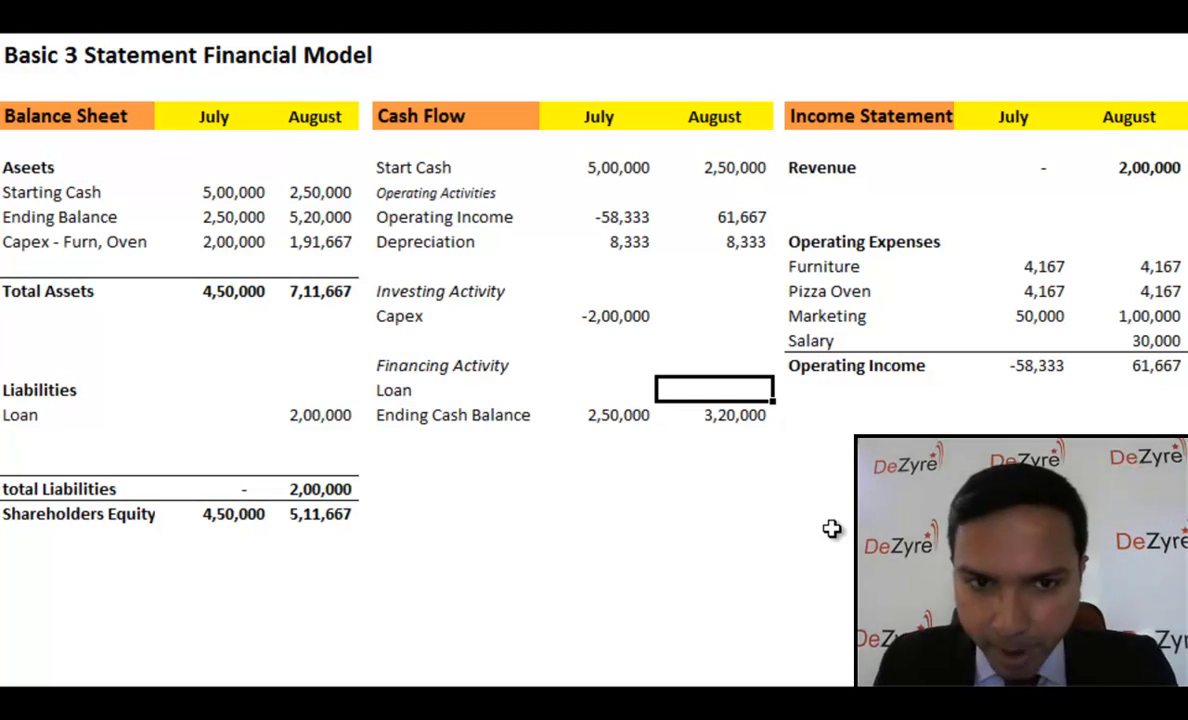
text(=)
click(330, 416)
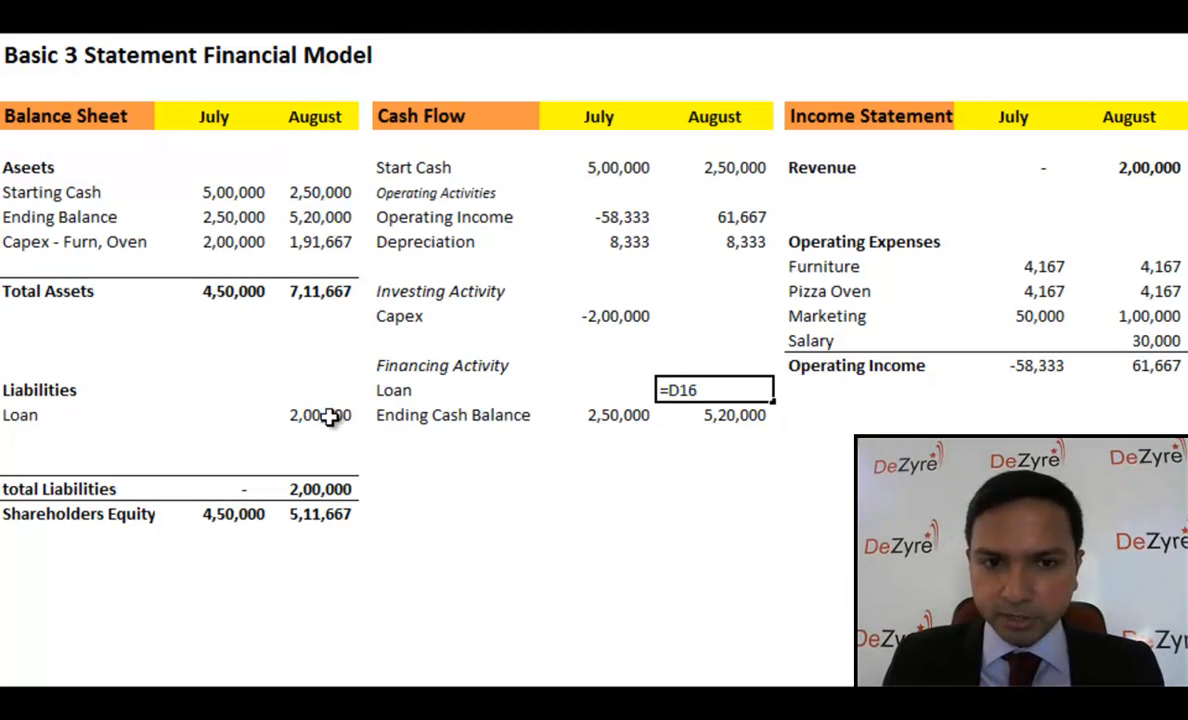
key(Return)
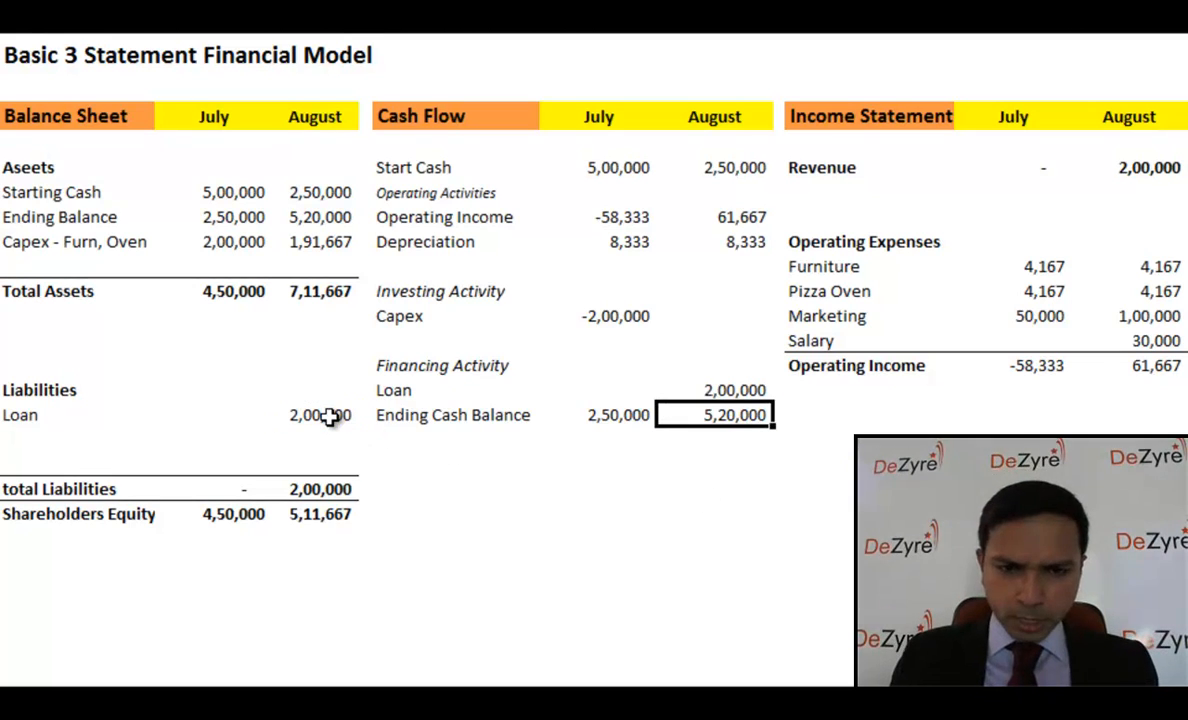
Add a border line beneath the cash flow's Loan row, from the label through the August column.
click(315, 214)
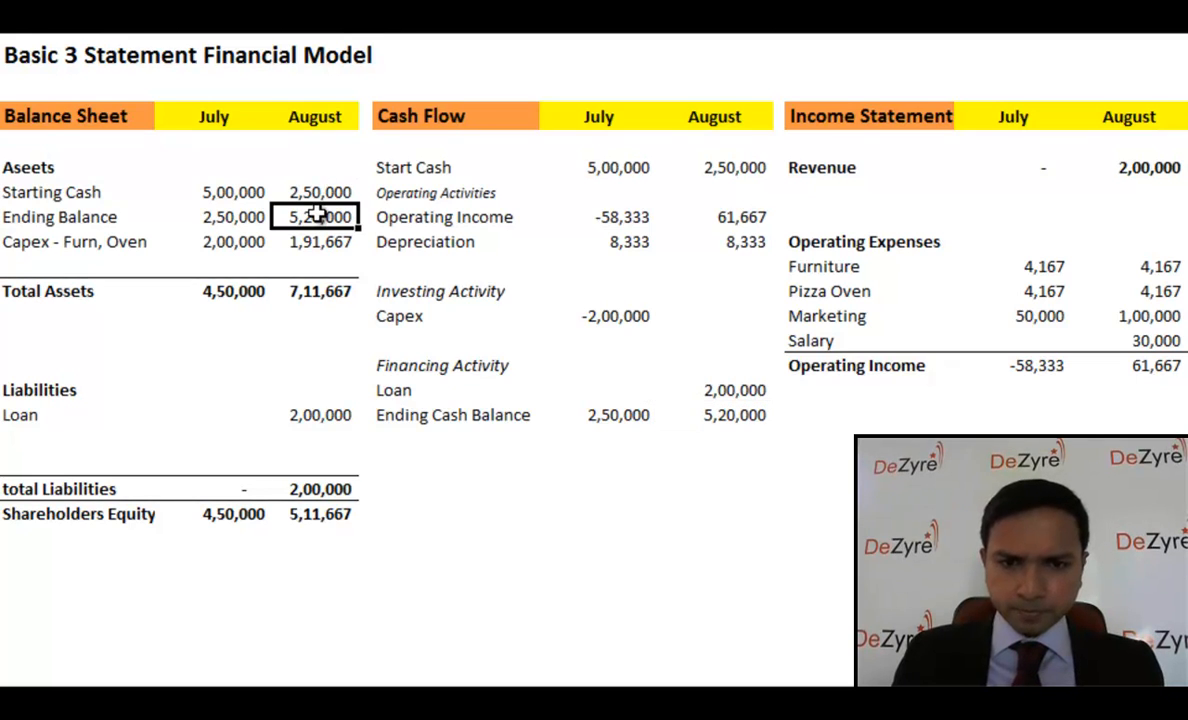
click(406, 392)
click(424, 405)
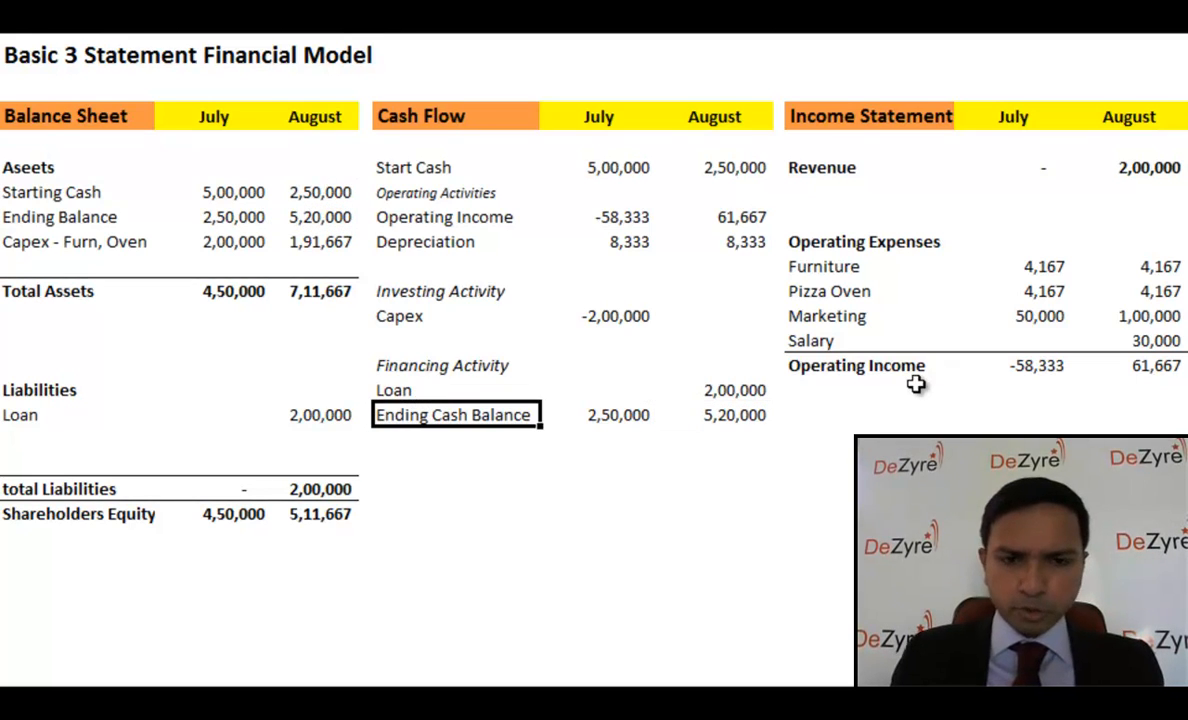
key(Up)
key(shift+Right)
key(shift+Right)
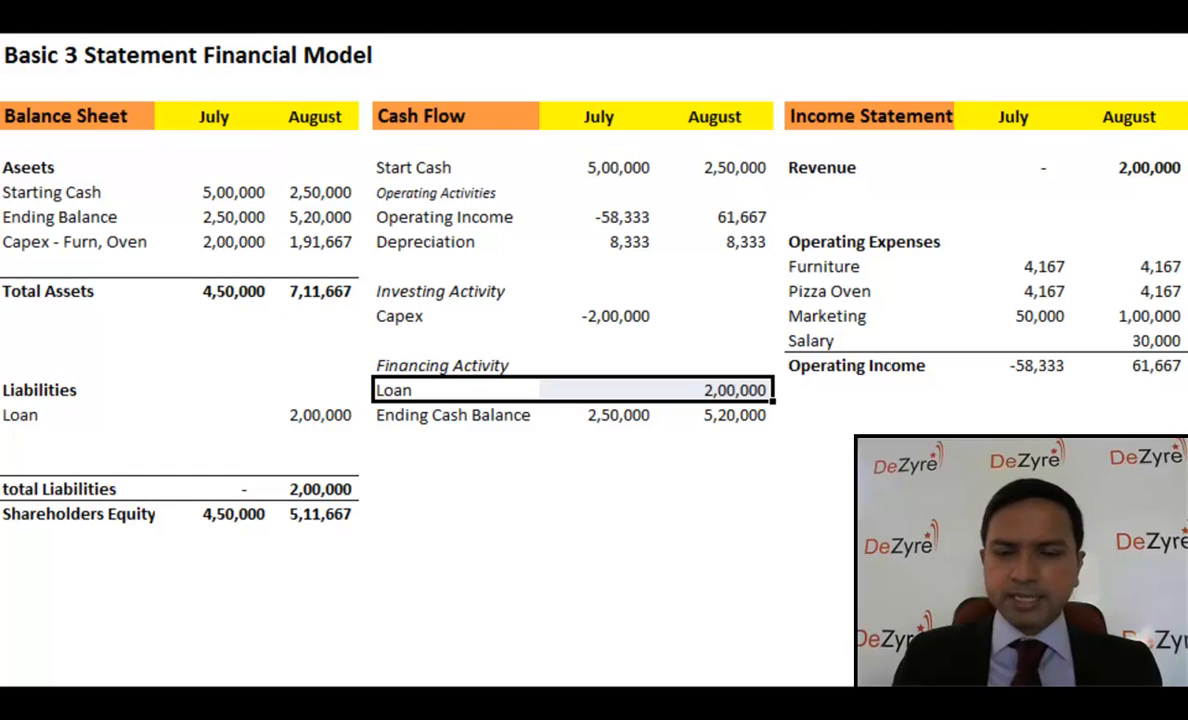
click(148, 28)
key(Down)
key(Down)
key(Down)
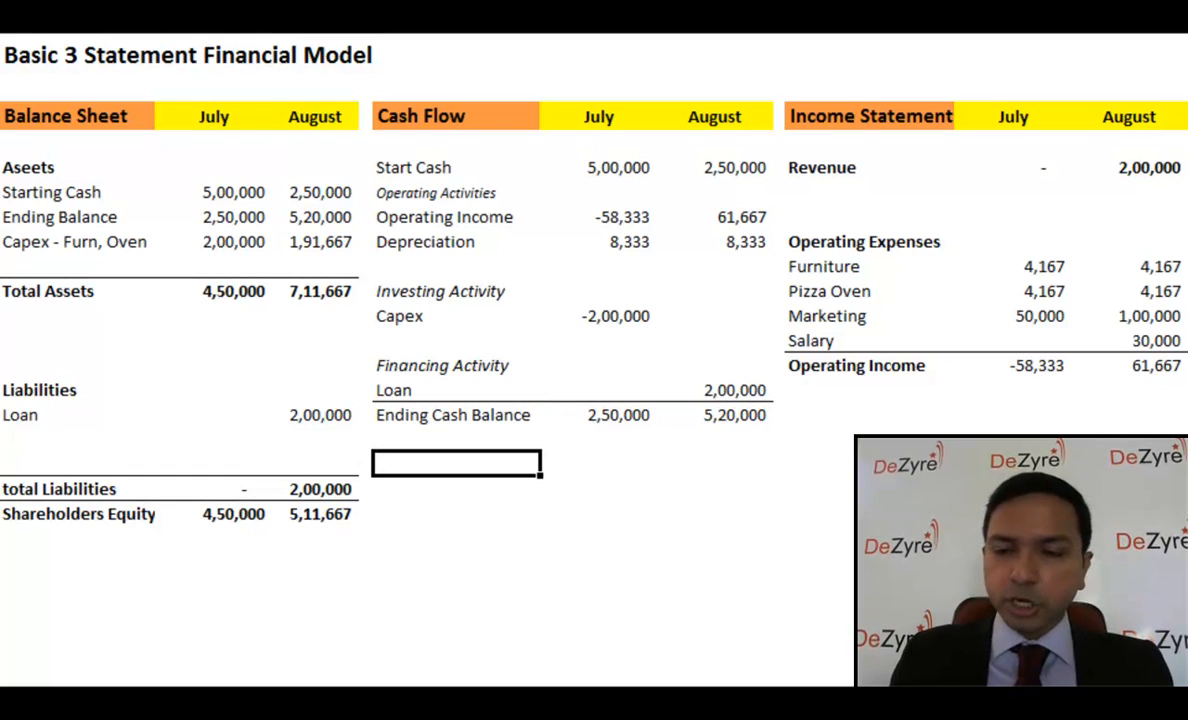
Add an "Accounts Receivables" row label directly below Revenue in the income statement.
click(849, 169)
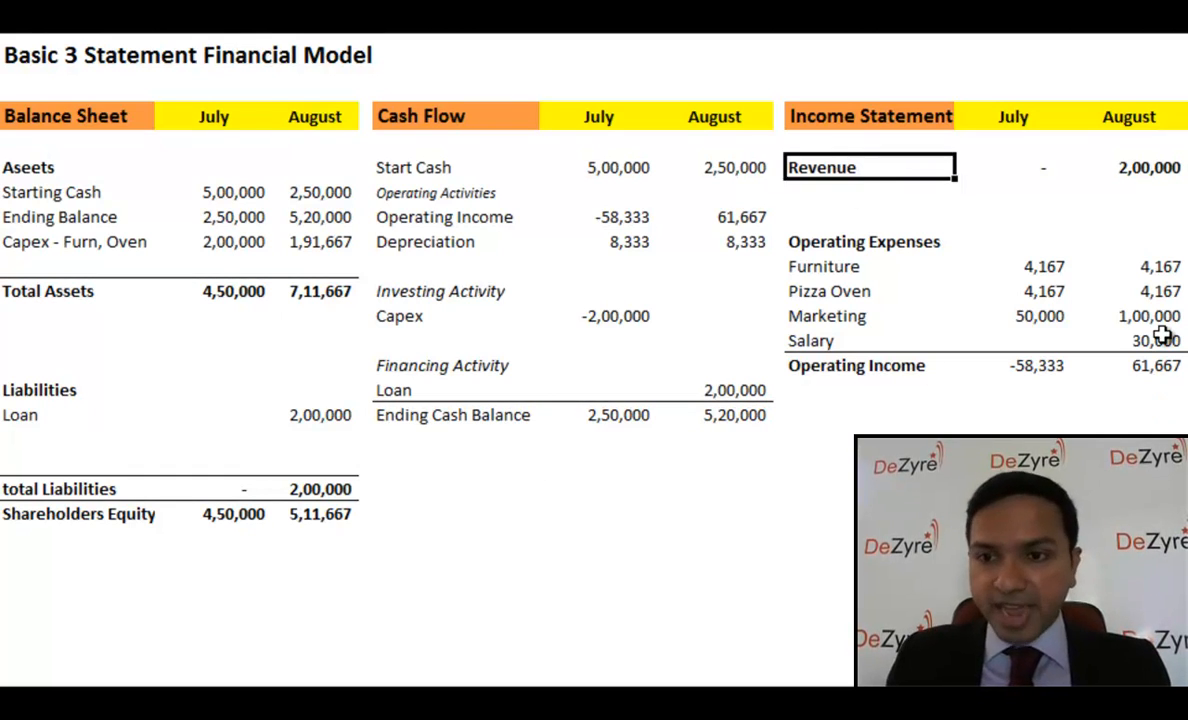
key(Down)
key(Up)
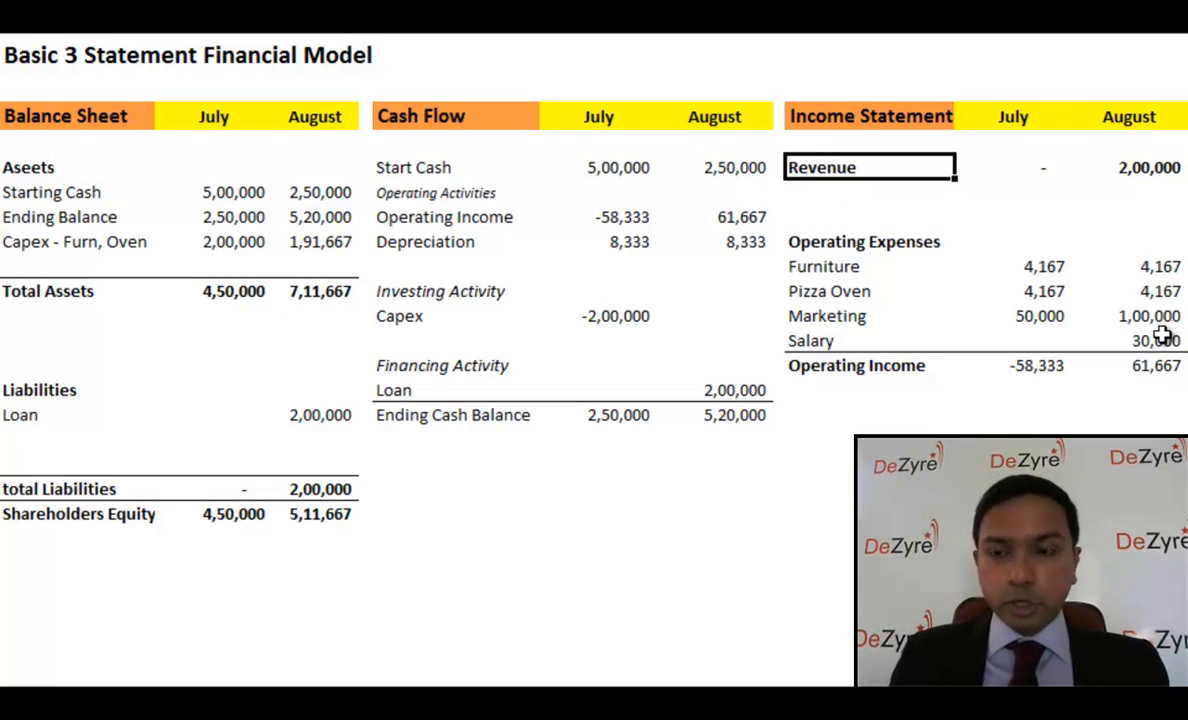
key(Right)
key(Right)
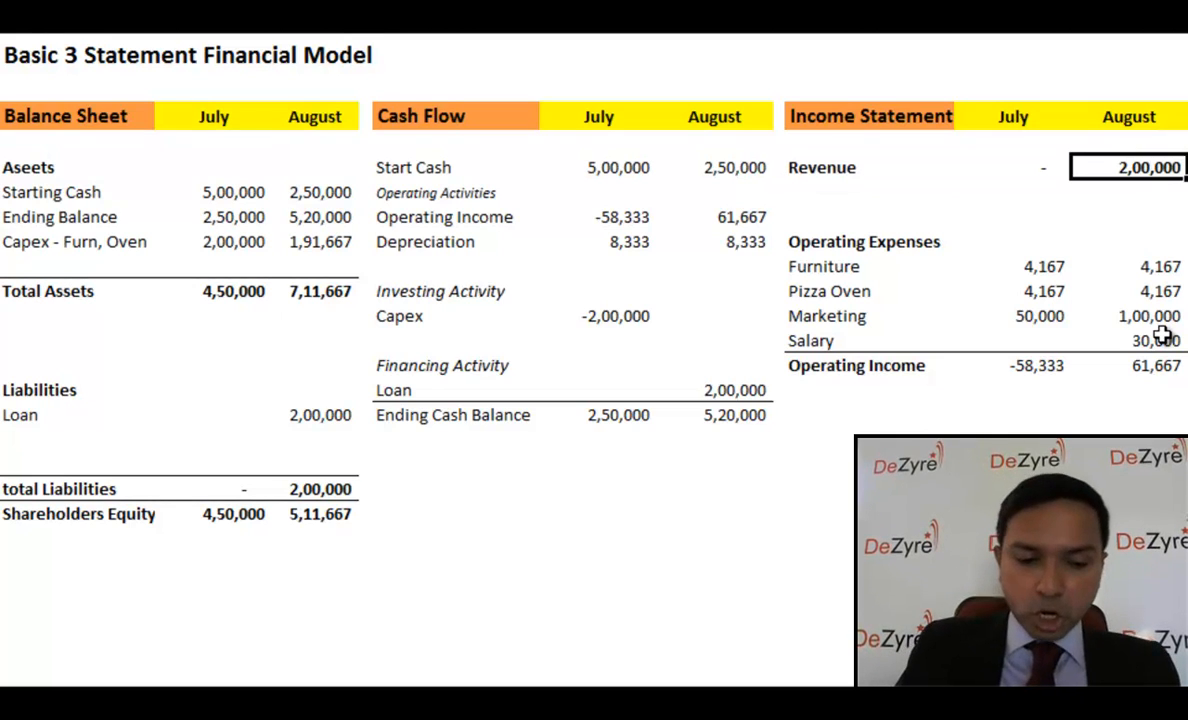
key(Down)
key(Left)
key(Left)
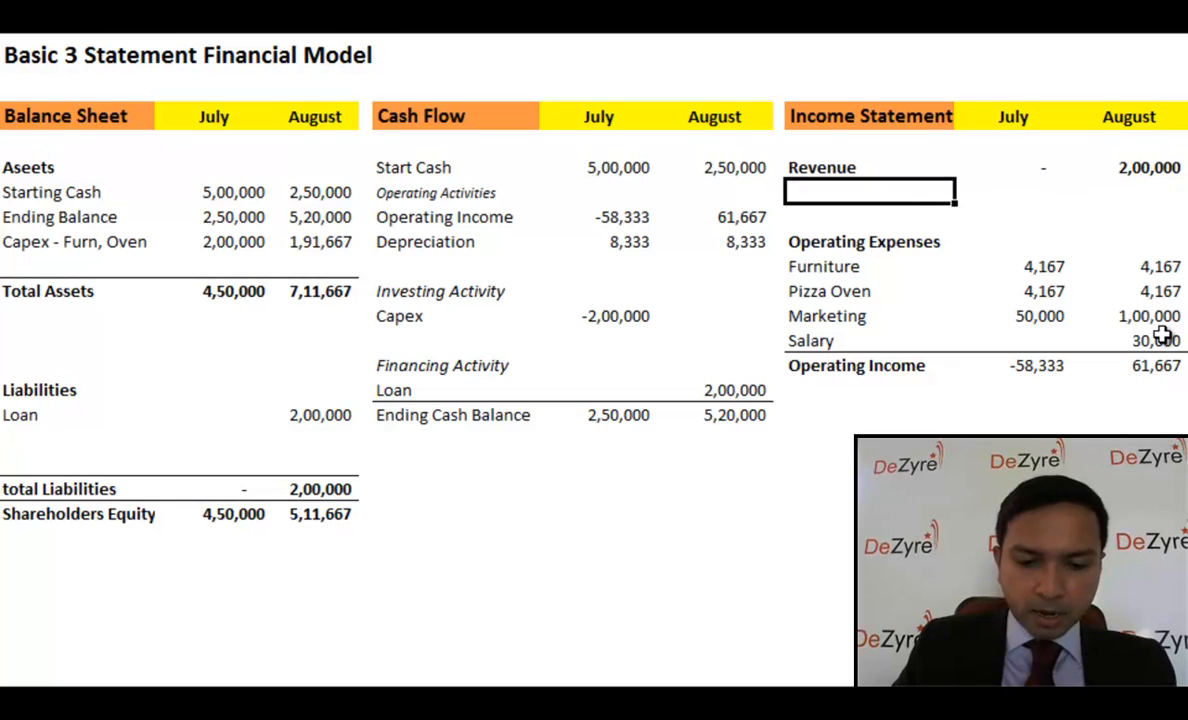
text(Accou)
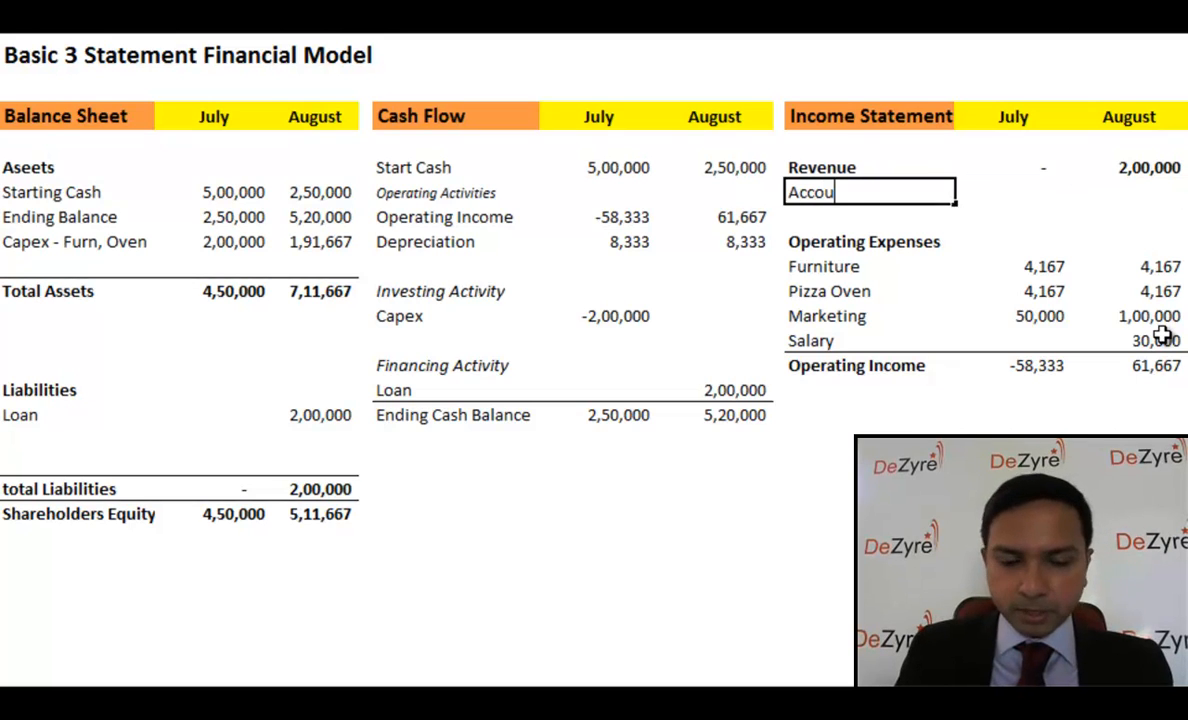
text(nts Receivables)
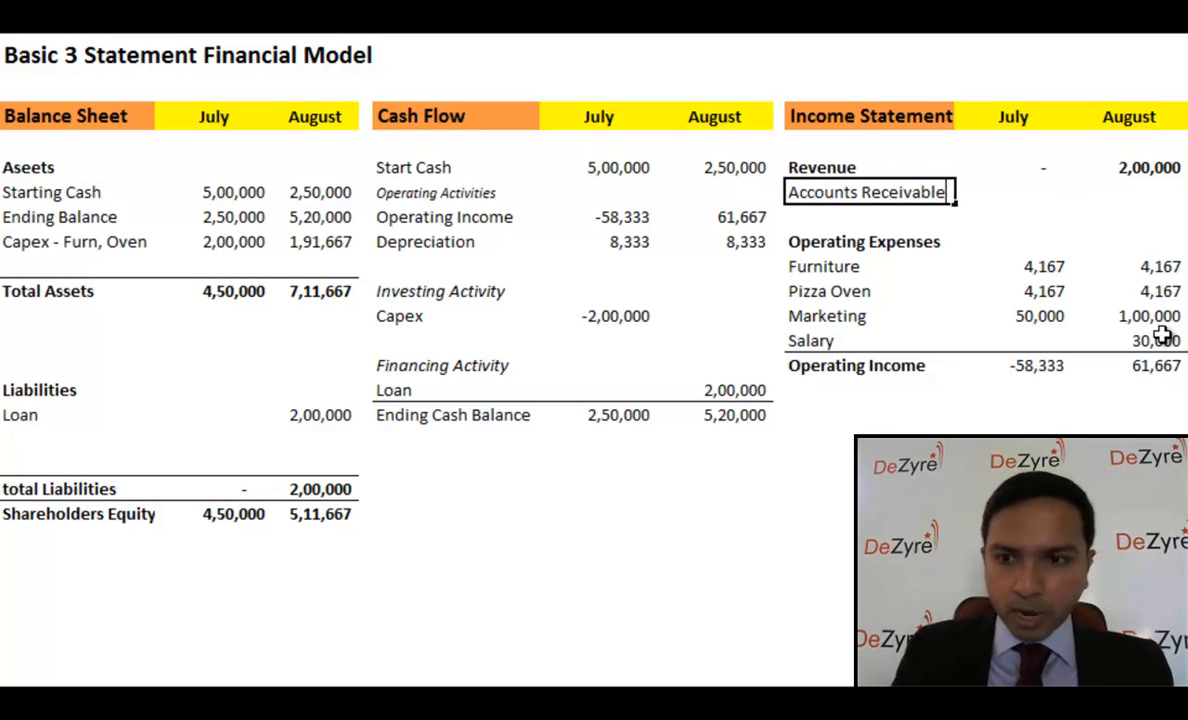
Enter 100000 as the August value of the income statement's Accounts Receivables row.
key(Right)
key(Right)
text(100000)
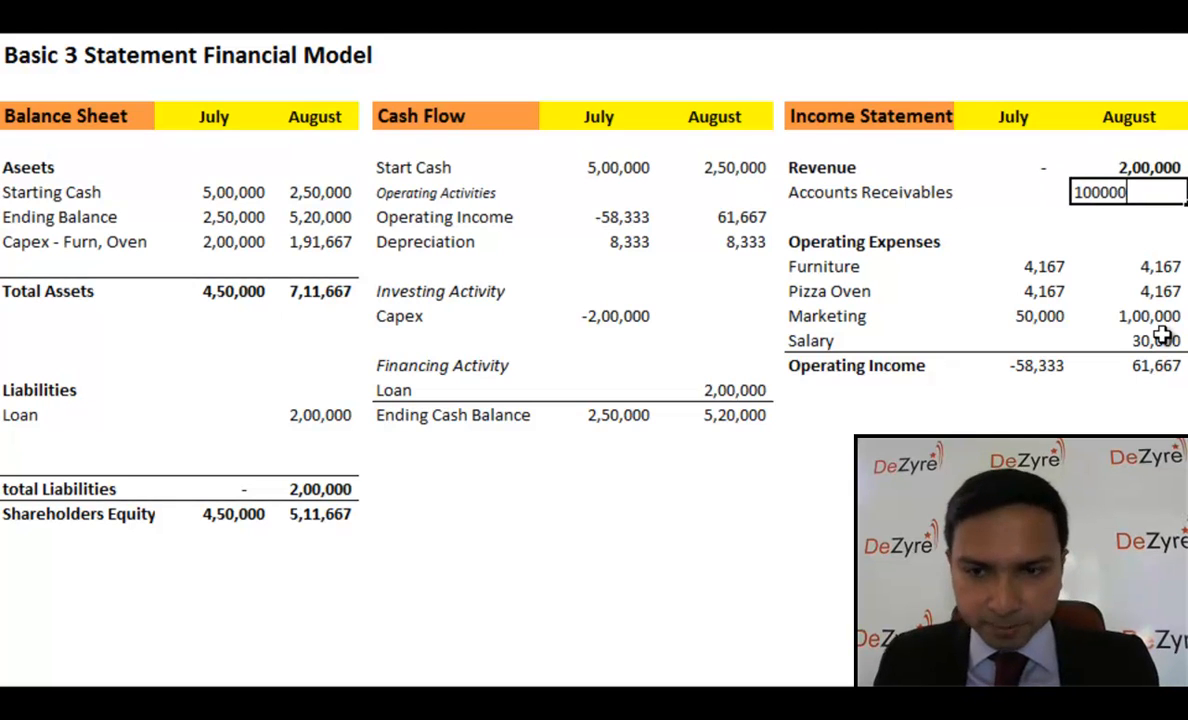
key(Return)
key(Up)
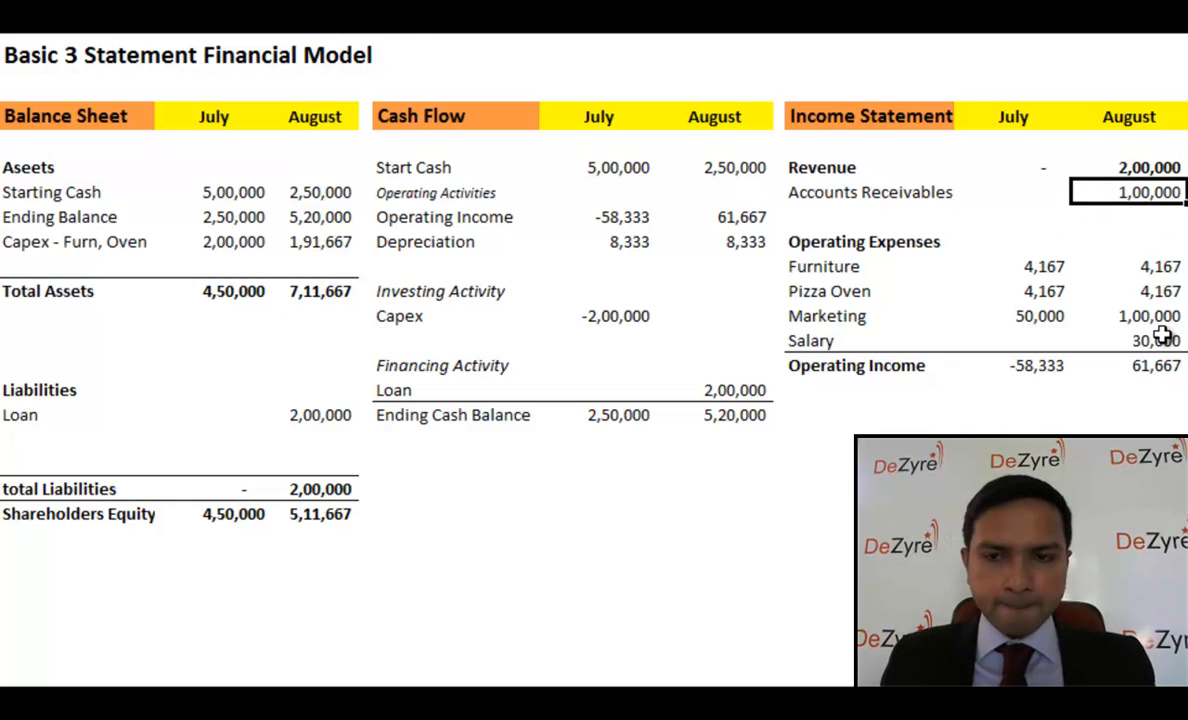
Review the income statement's August Accounts Receivables entry alongside the August Revenue.
key(Down)
key(Down)
key(Up)
key(Up)
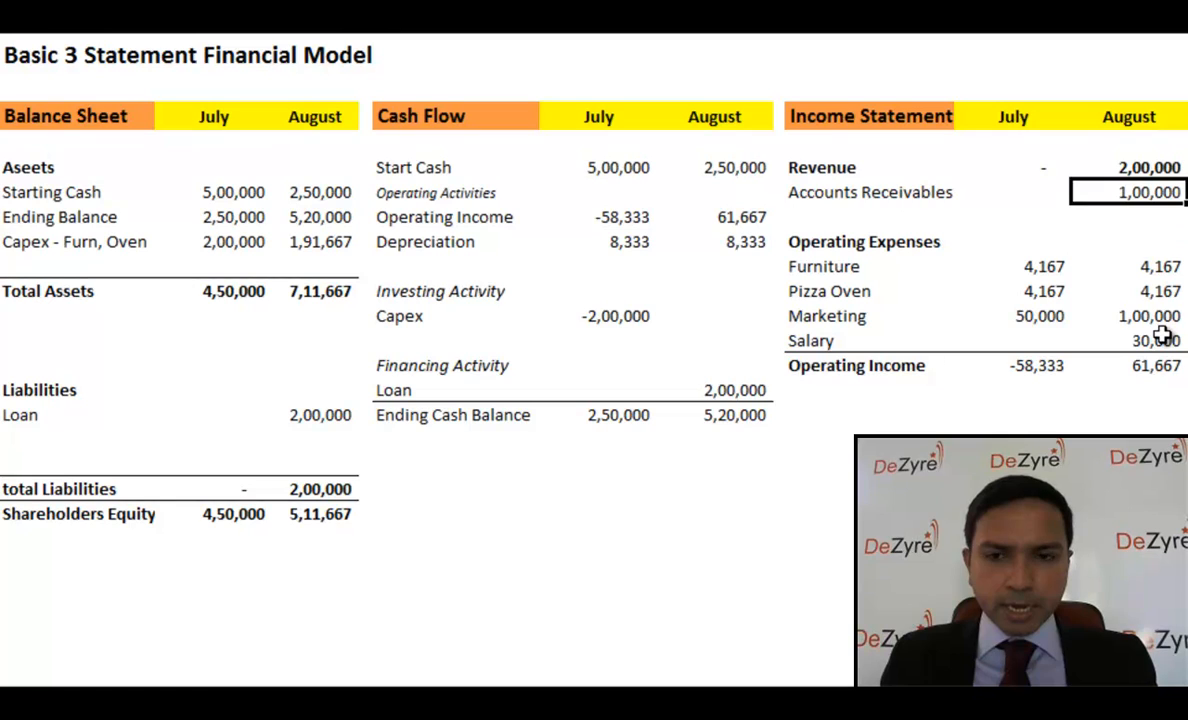
key(Left)
key(Left)
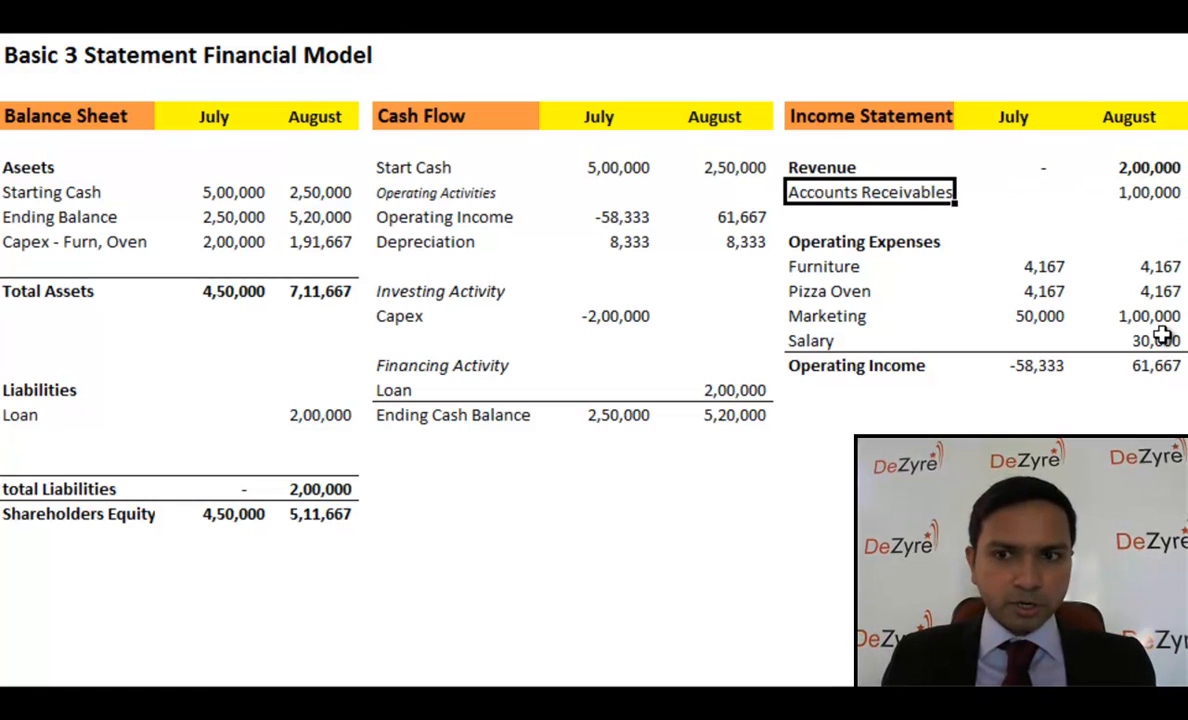
key(Right)
key(Right)
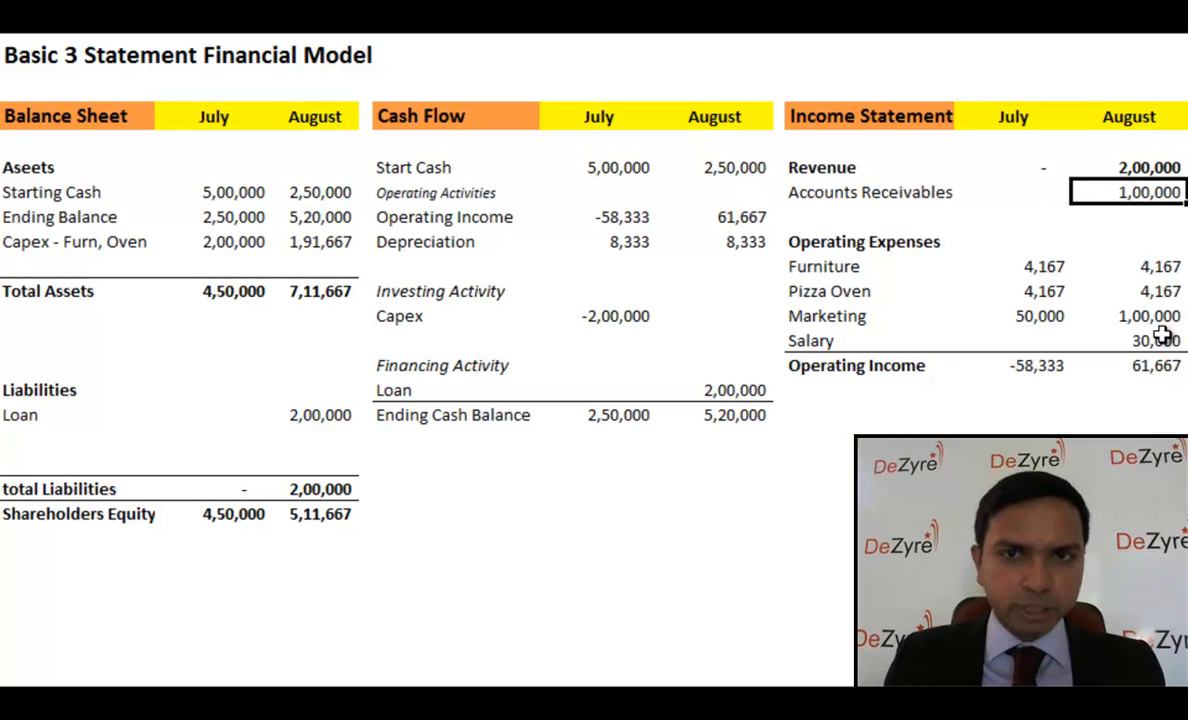
key(Up)
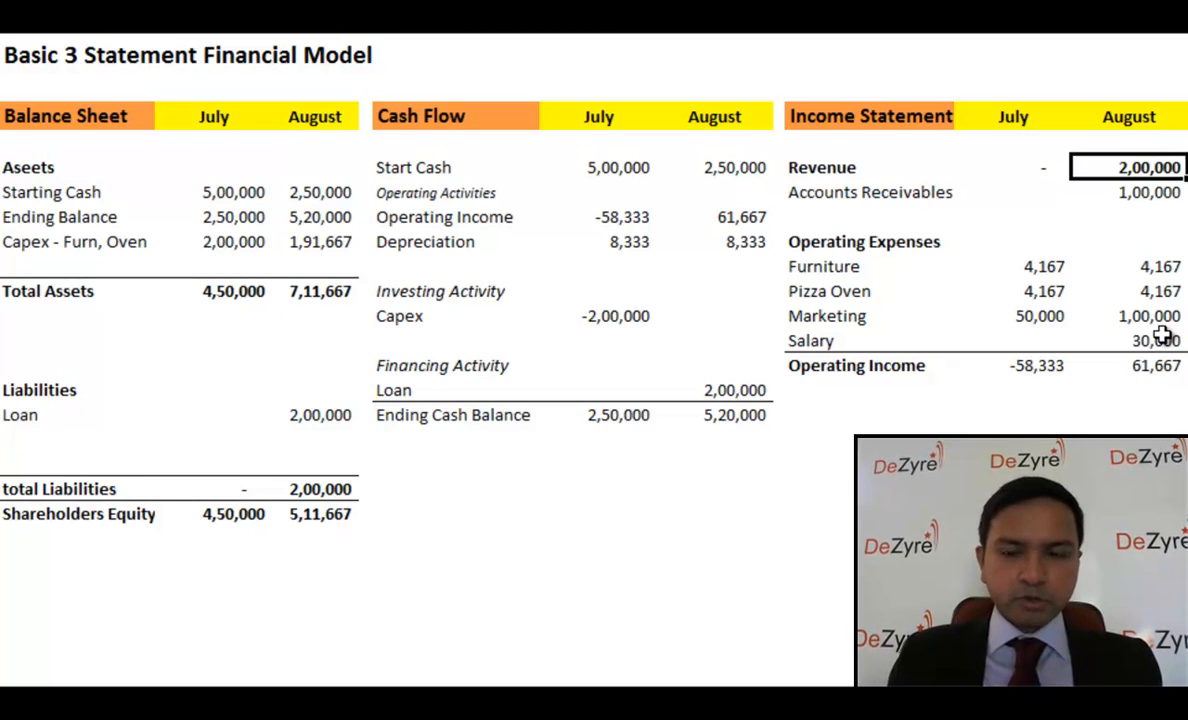
key(Down)
key(Left)
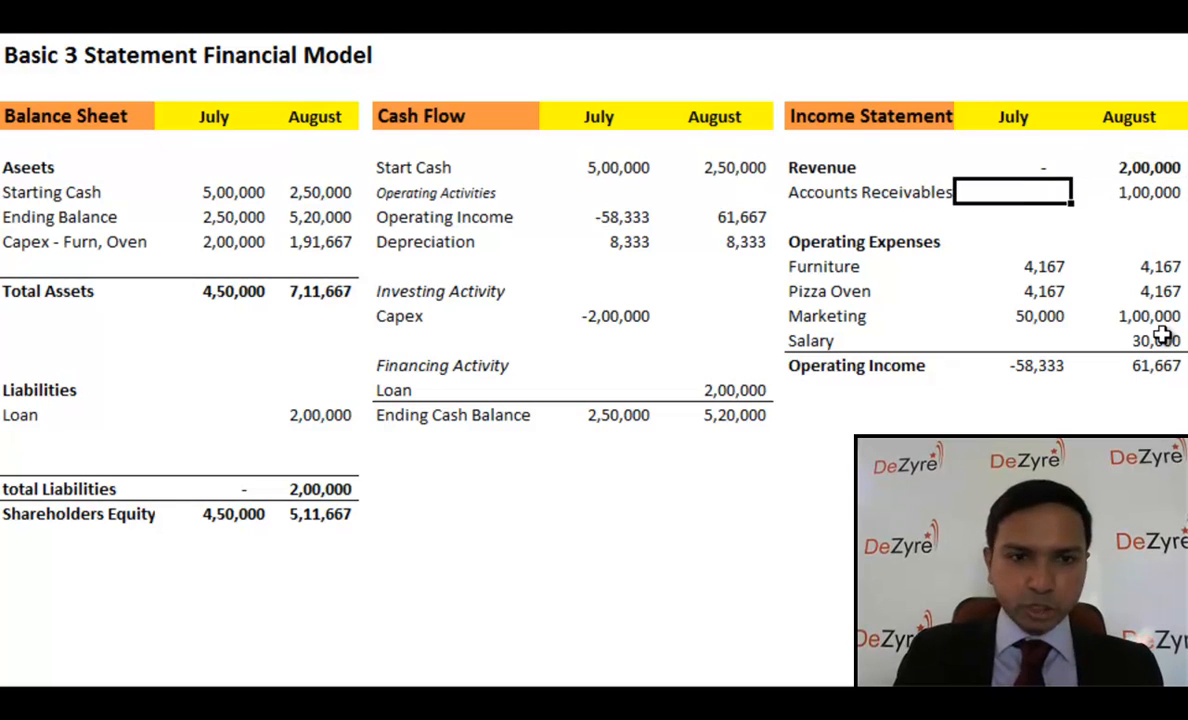
key(Right)
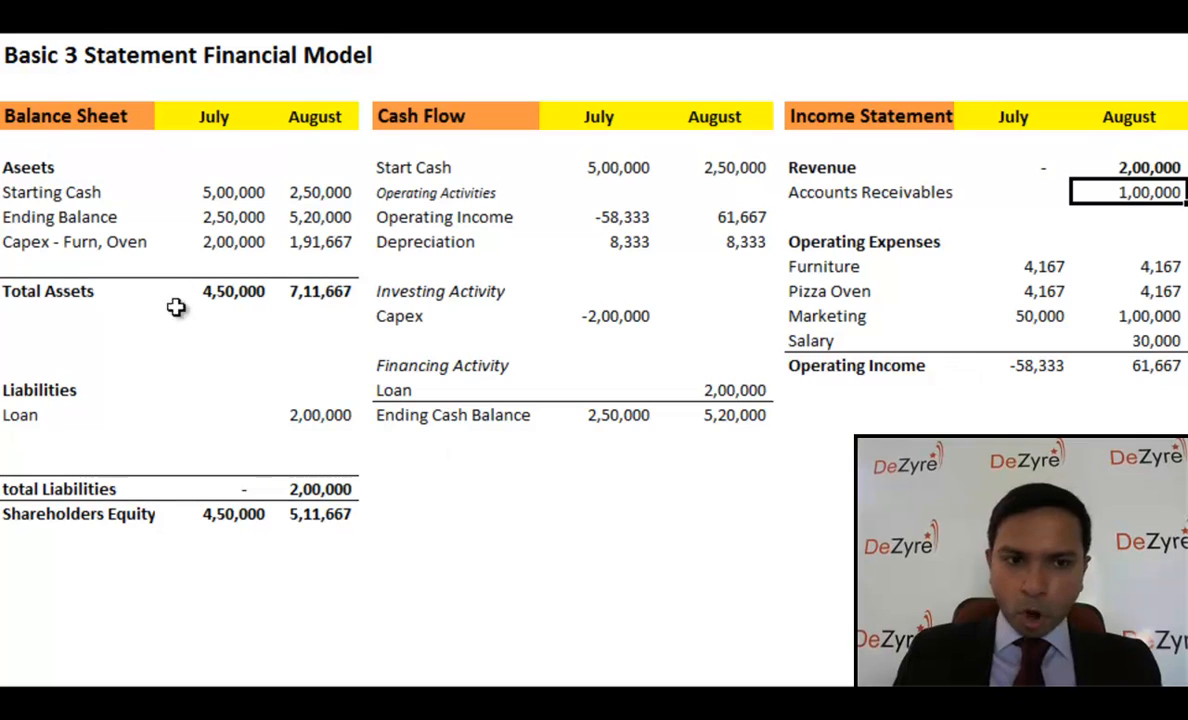
Add an "Accounts Receivable" row label under the balance sheet's assets, between Capex - Furn, Oven and Total Assets.
drag(224, 192, 308, 193)
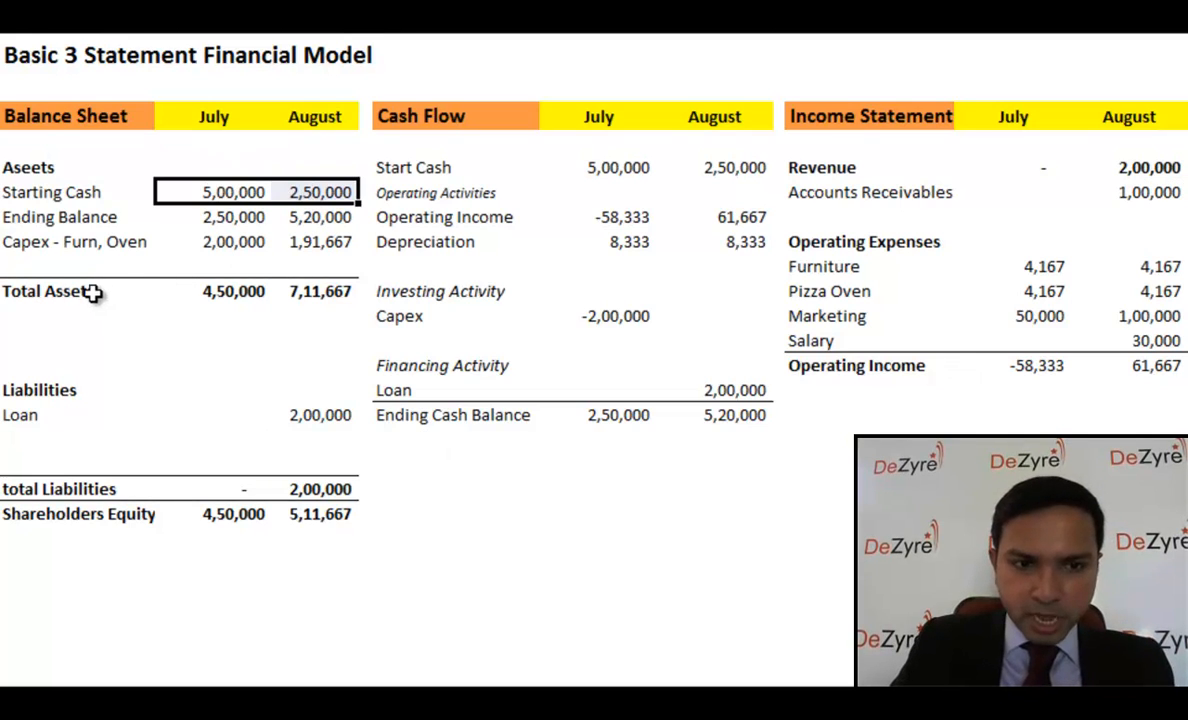
click(71, 264)
text(A)
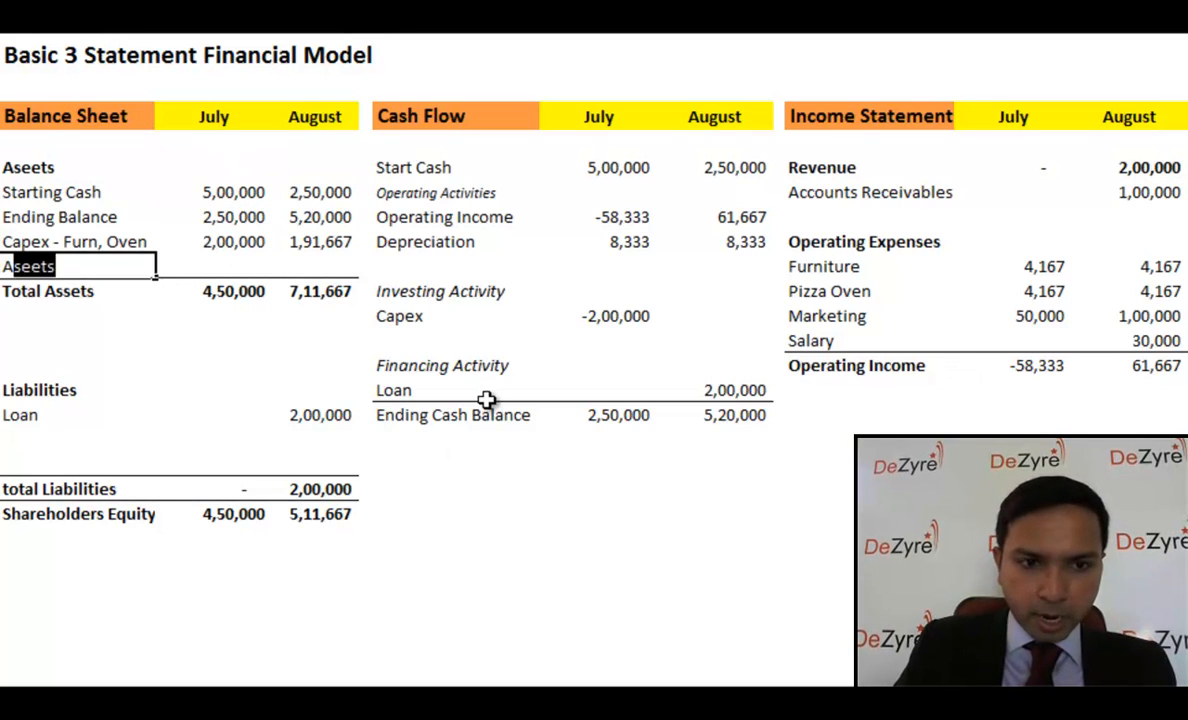
text(ccounts Receivable)
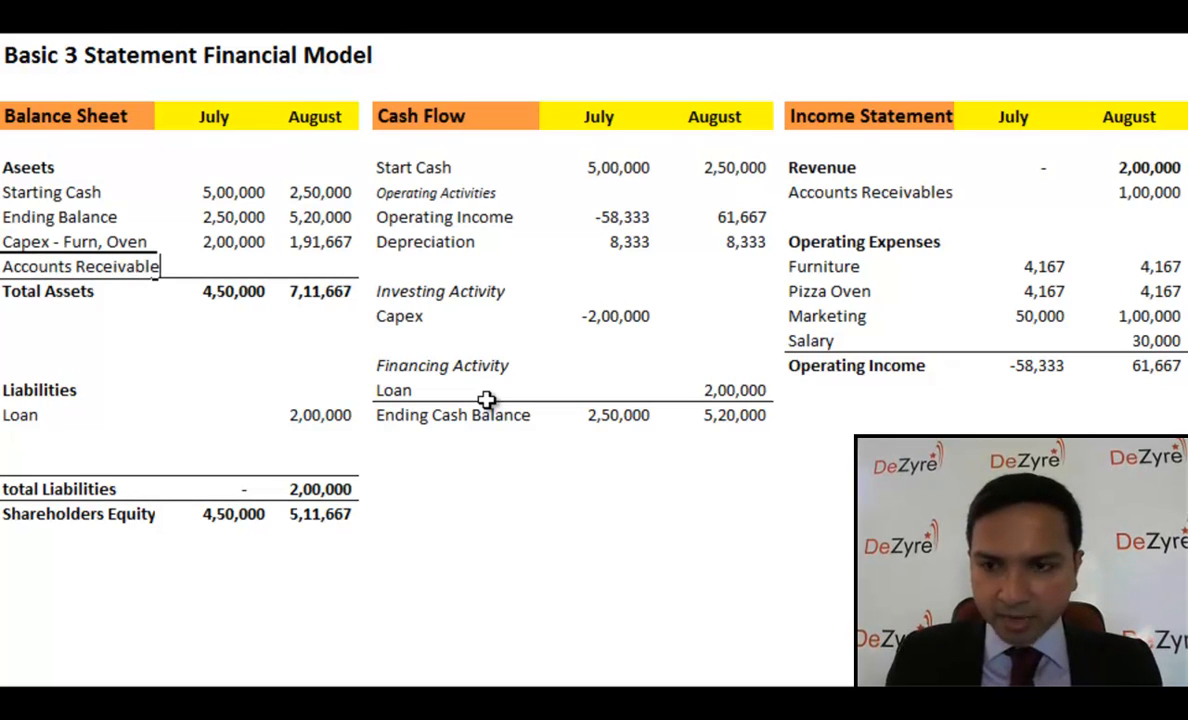
key(Return)
Link the balance sheet's August Accounts Receivable to the August Accounts Receivables value in the income statement.
key(Up)
key(Right)
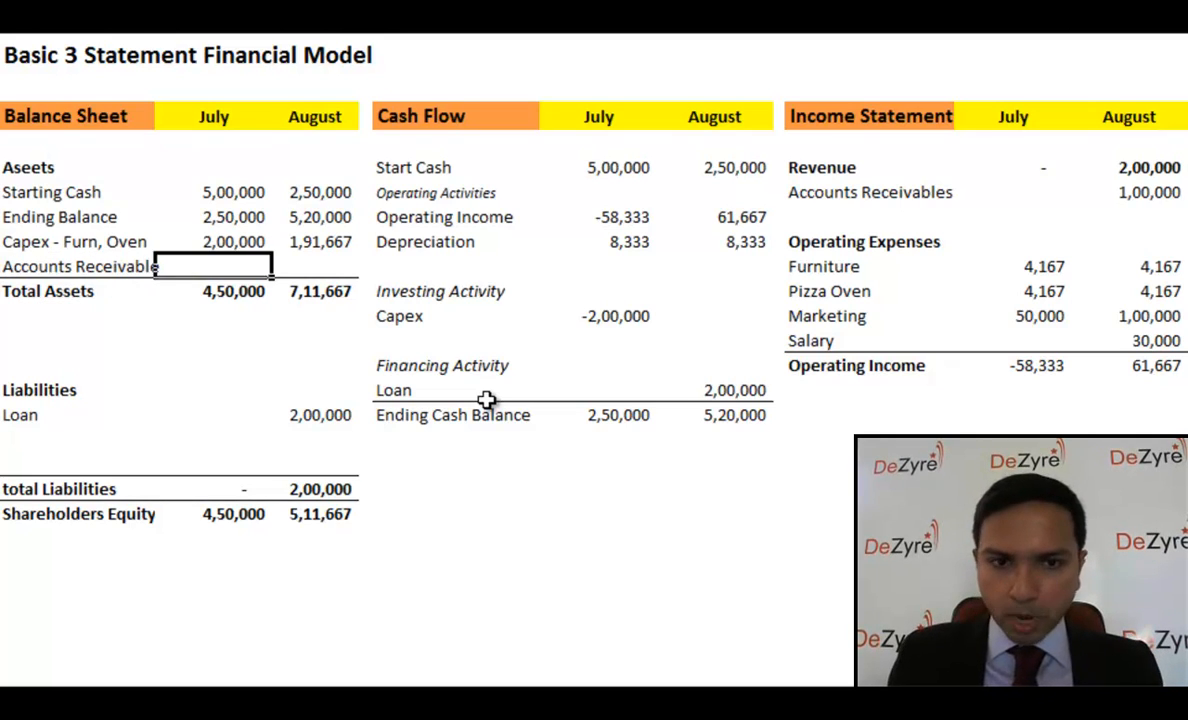
key(Right)
text(=)
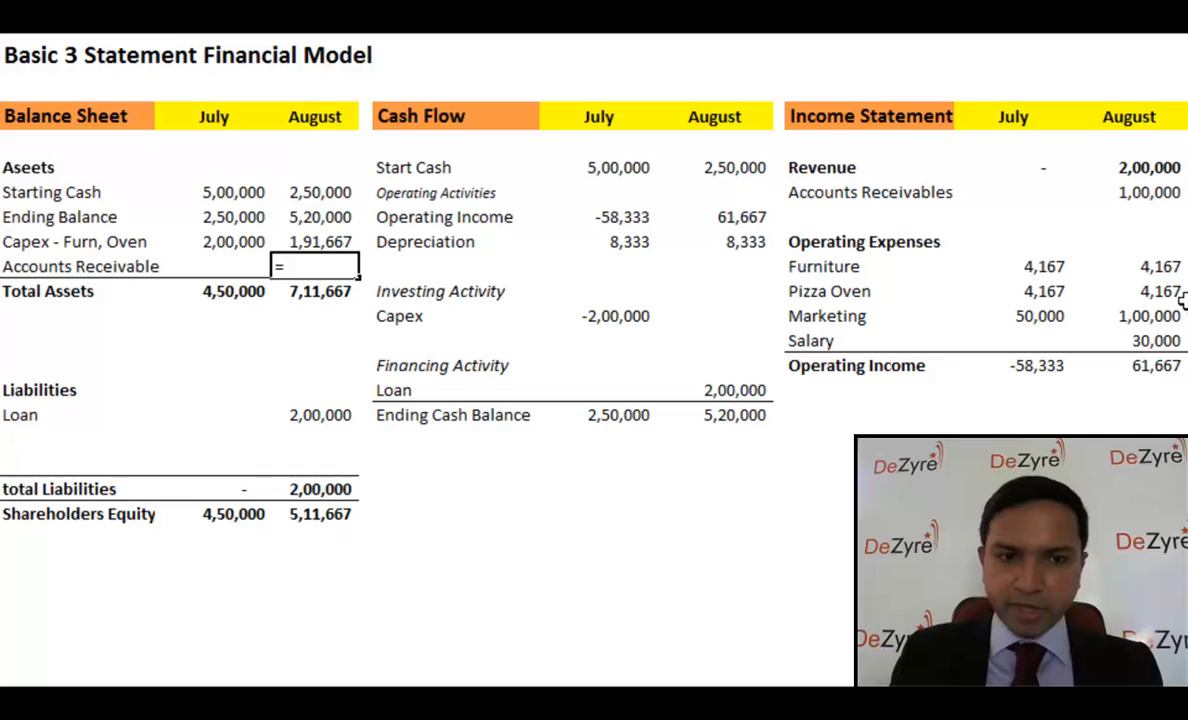
click(1150, 192)
key(Return)
key(Up)
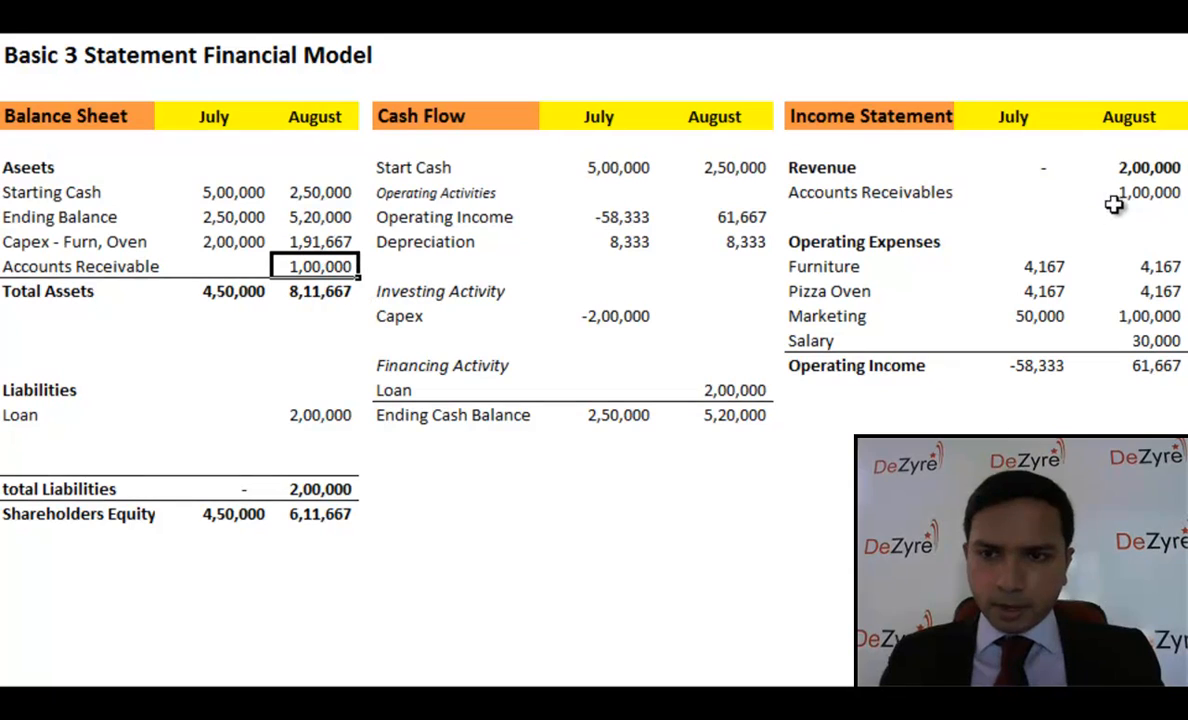
Examine how July and August Revenue relate to the August Accounts Receivables in the income statement.
click(1155, 192)
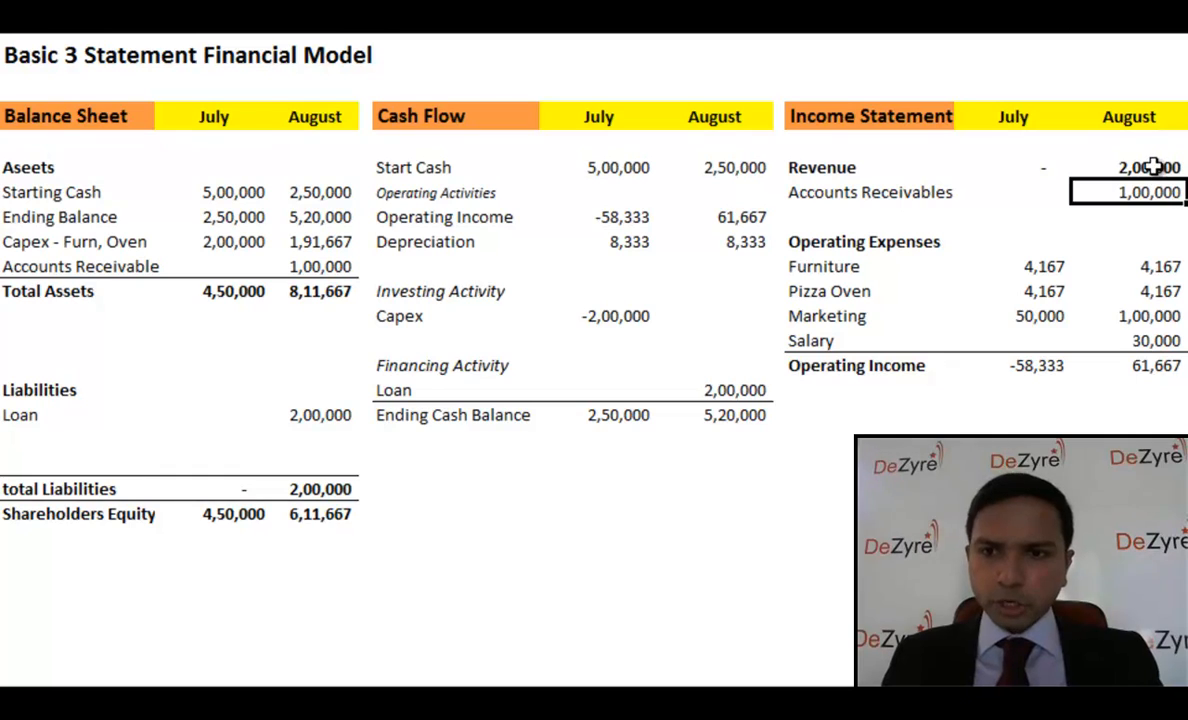
click(1108, 18)
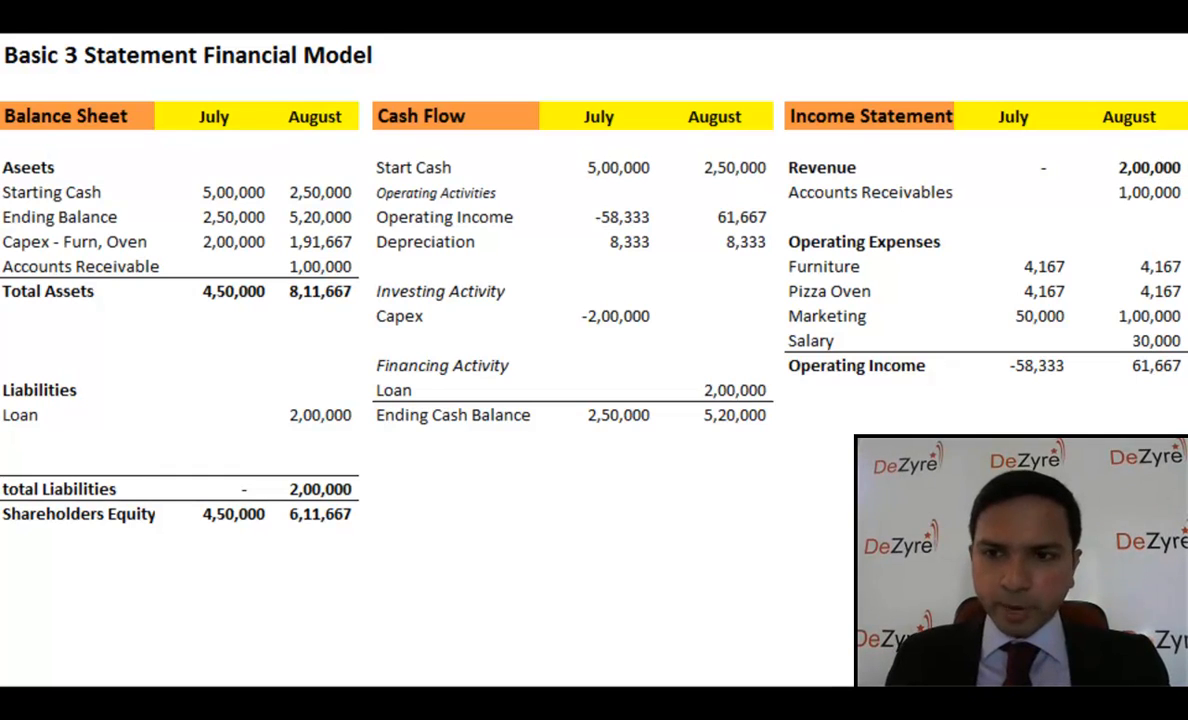
click(1140, 192)
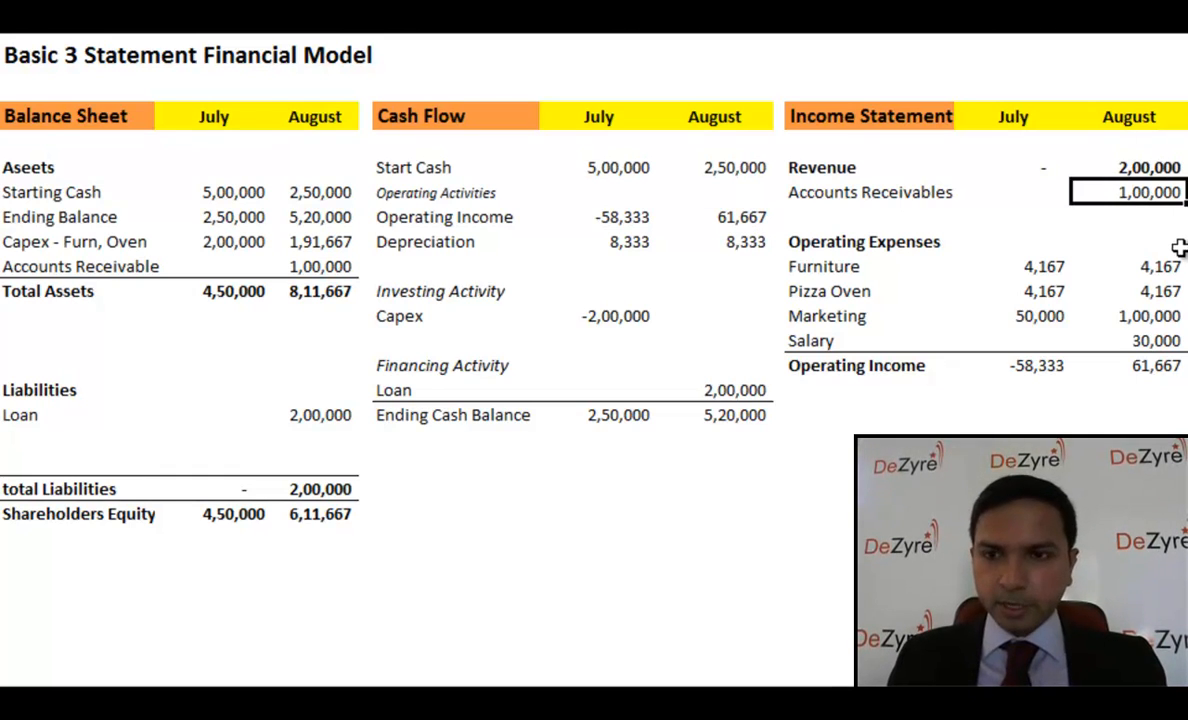
key(Up)
key(Down)
key(Left)
key(Left)
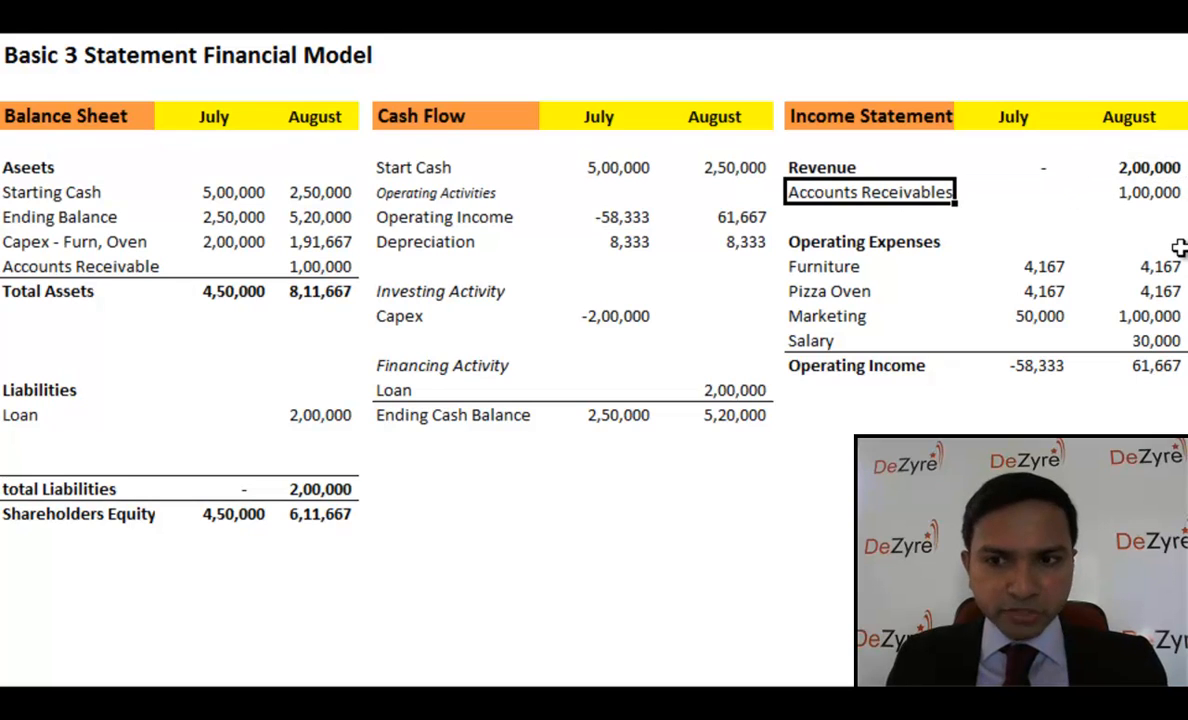
key(Right)
key(Up)
key(Right)
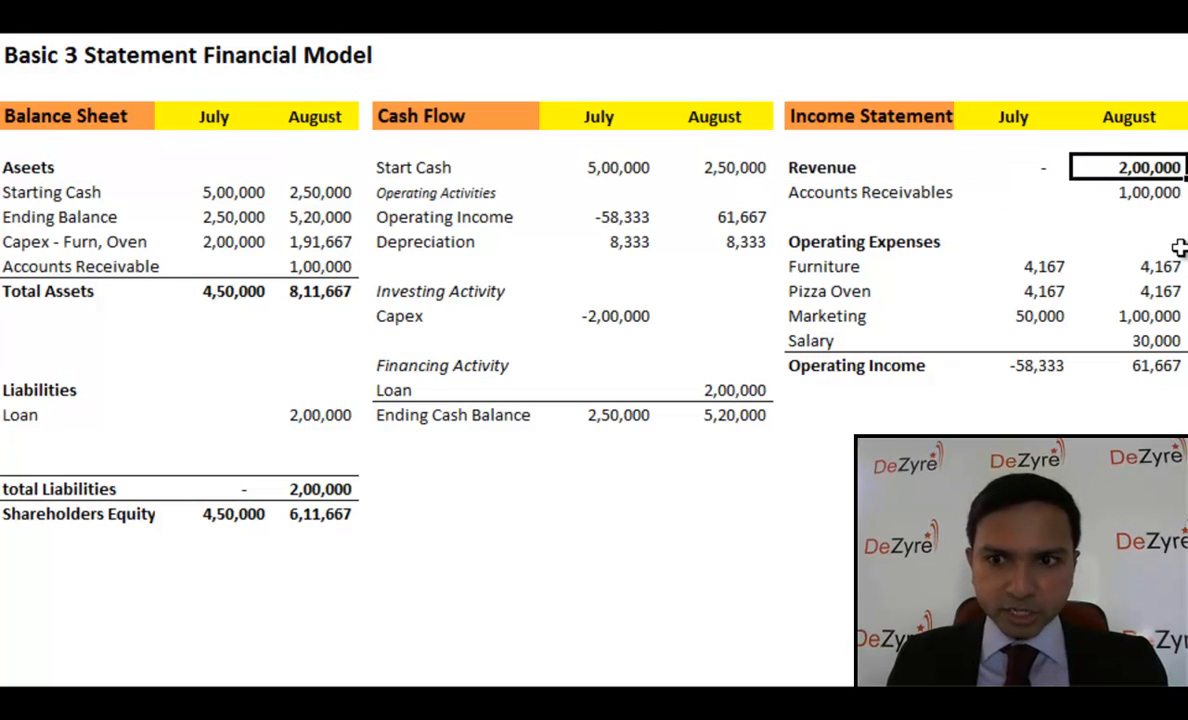
key(Left)
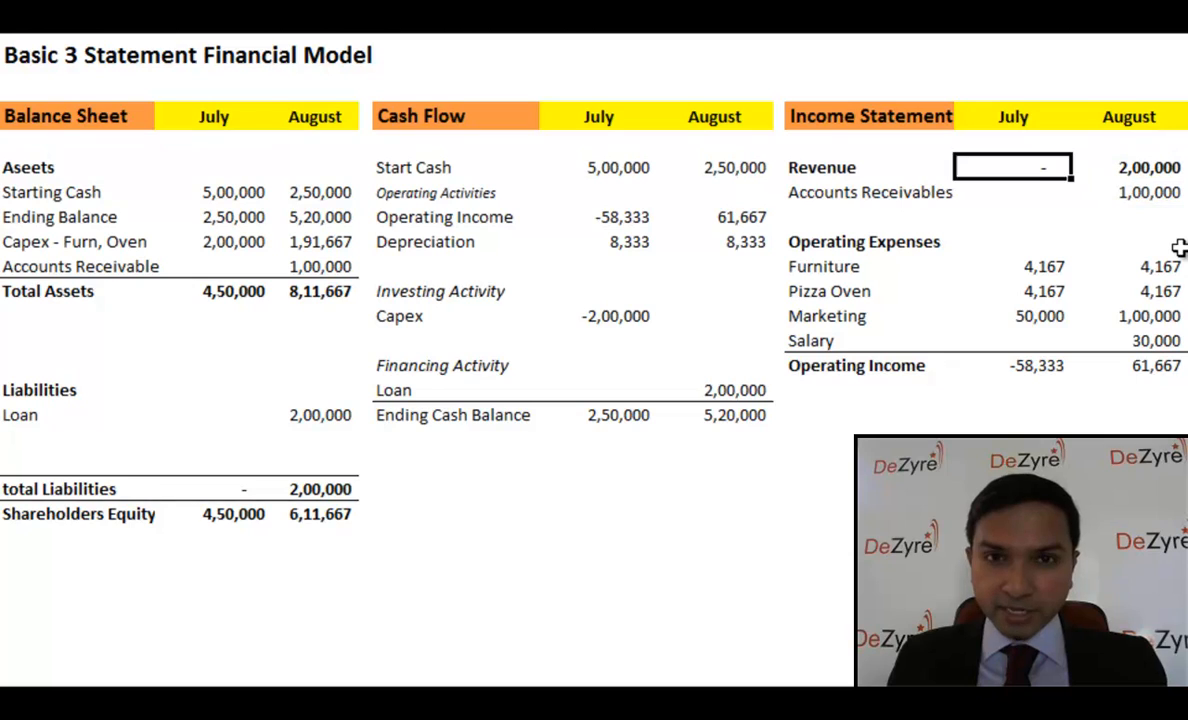
key(Right)
key(Down)
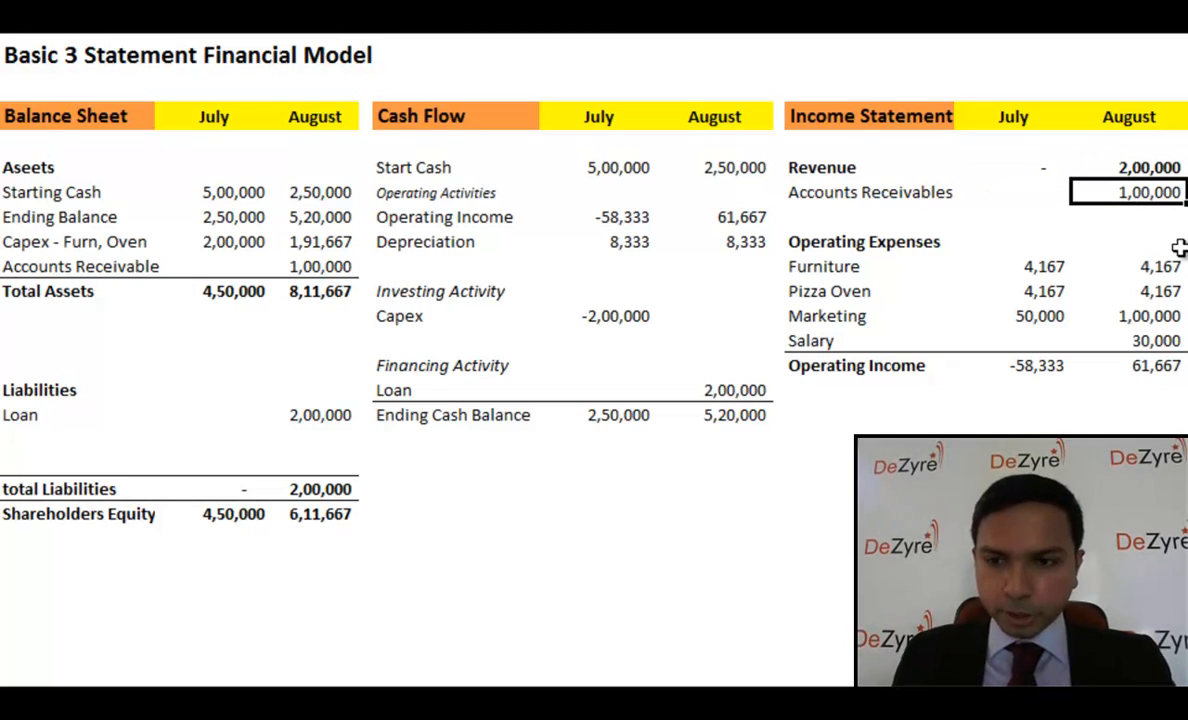
Include receivables in the income statement's August Operating Income formula by replacing L6 with SUM(L6:L7), and check the linked cash flow cell.
key(Down)
key(Down)
key(Down)
key(Down)
key(Down)
key(Down)
key(Down)
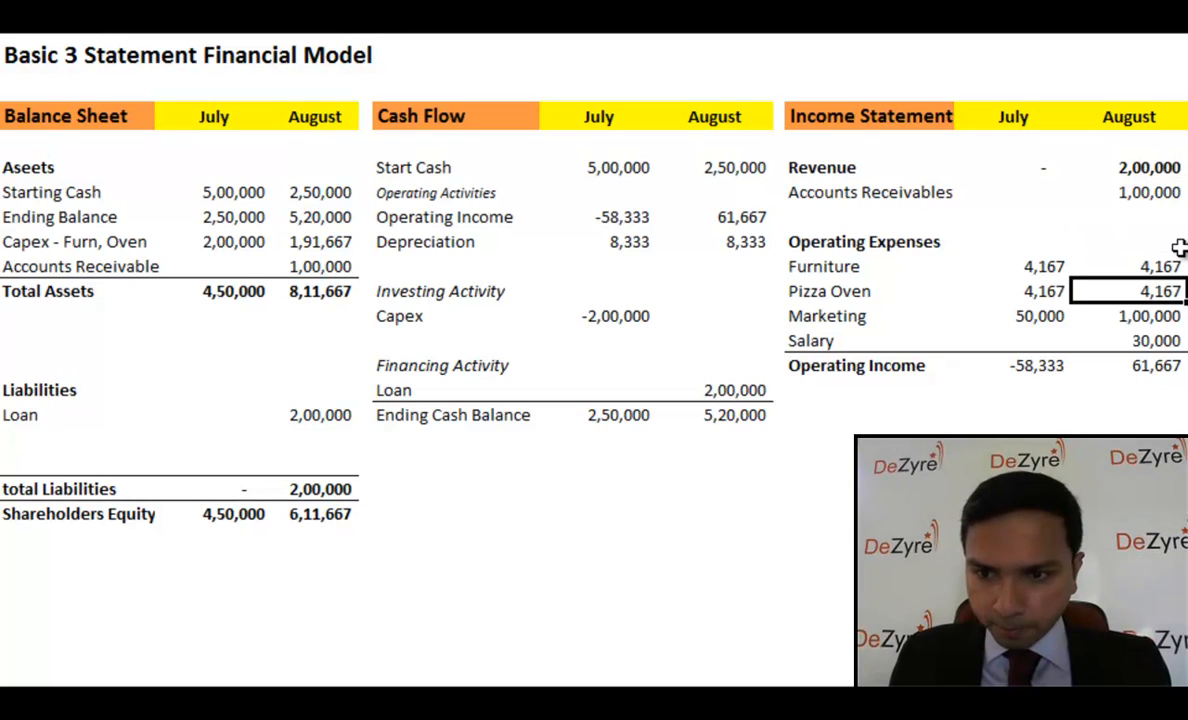
key(F2)
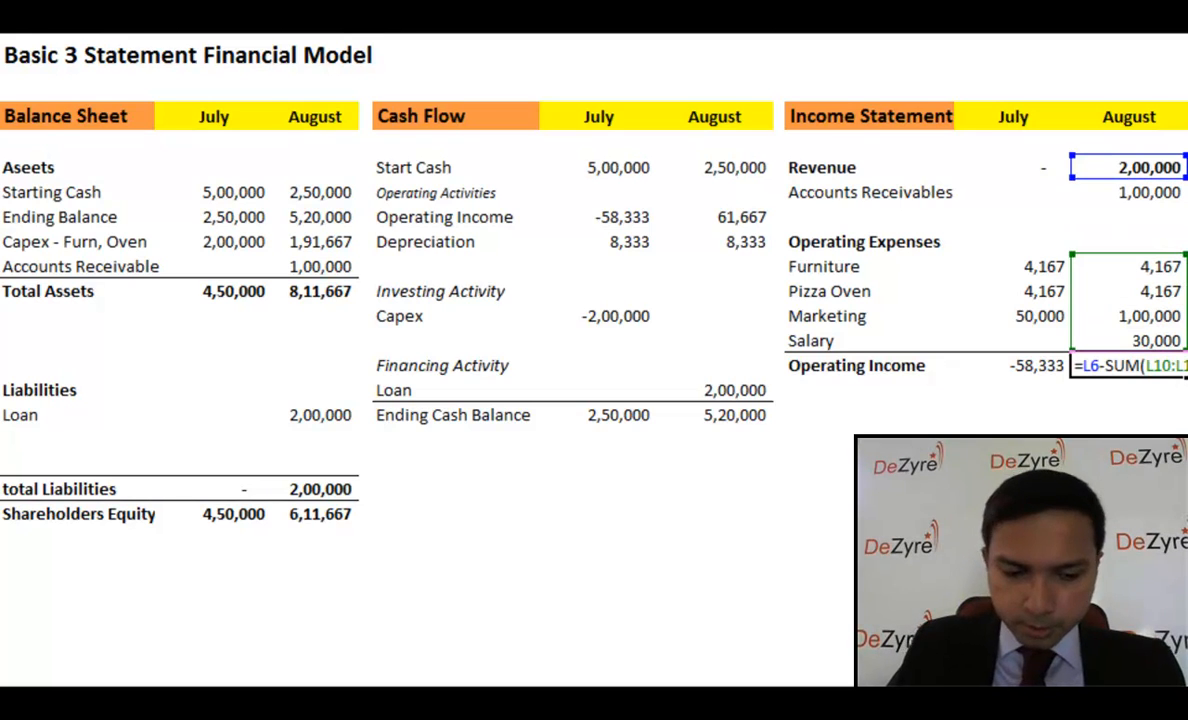
click(1102, 366)
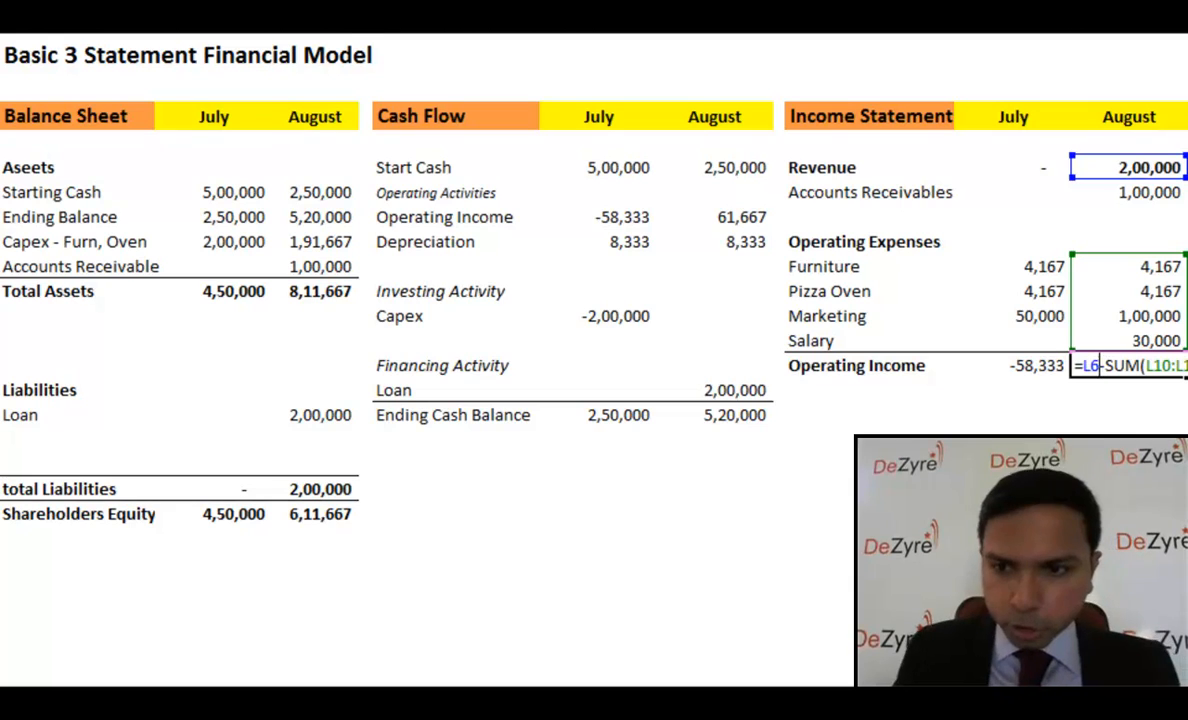
key(BackSpace)
key(BackSpace)
text(sum)
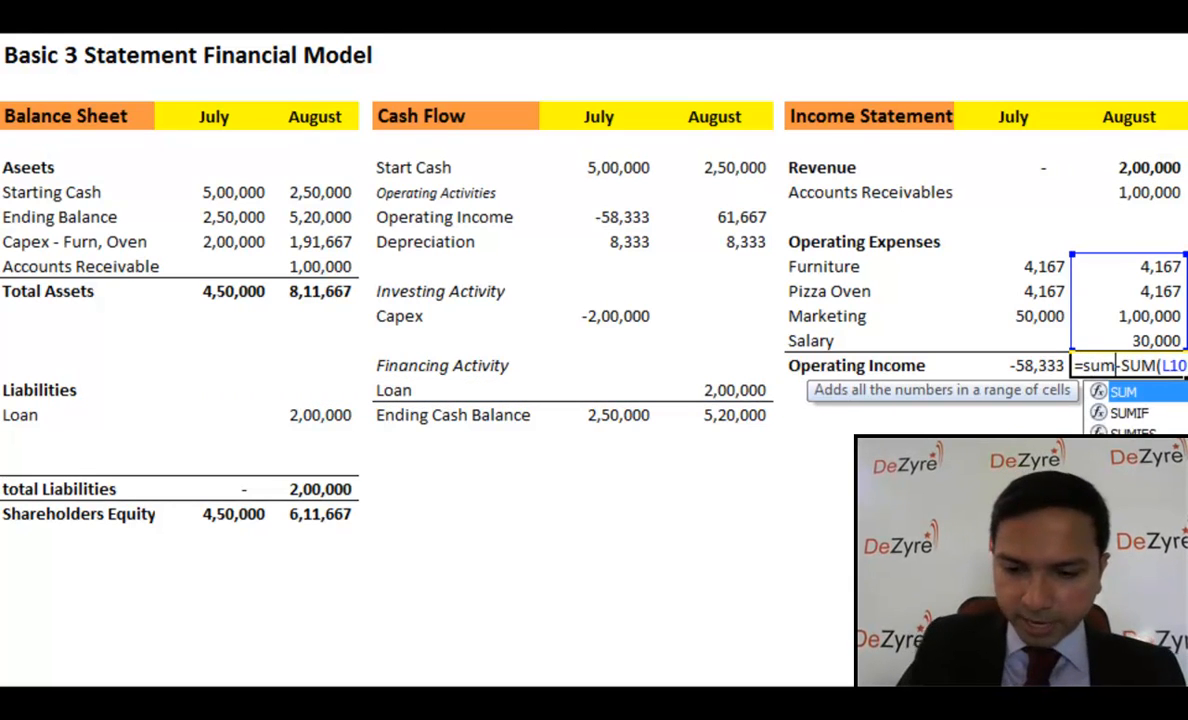
text(()
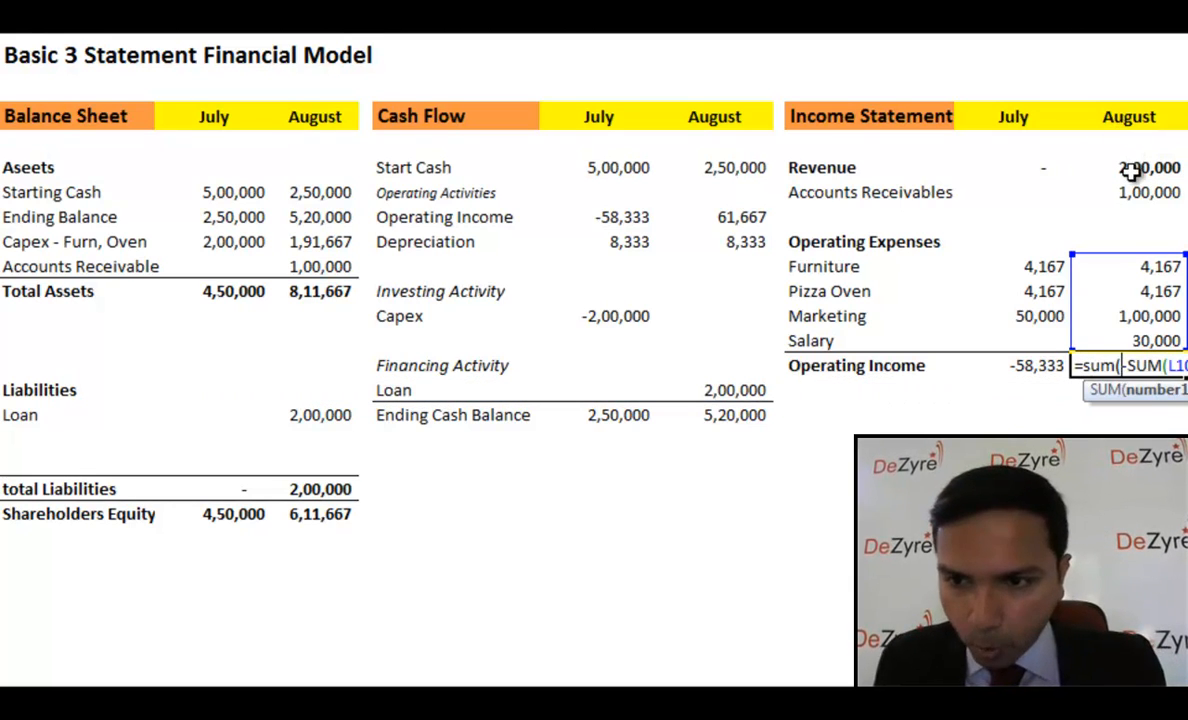
drag(1127, 167, 1133, 193)
text())
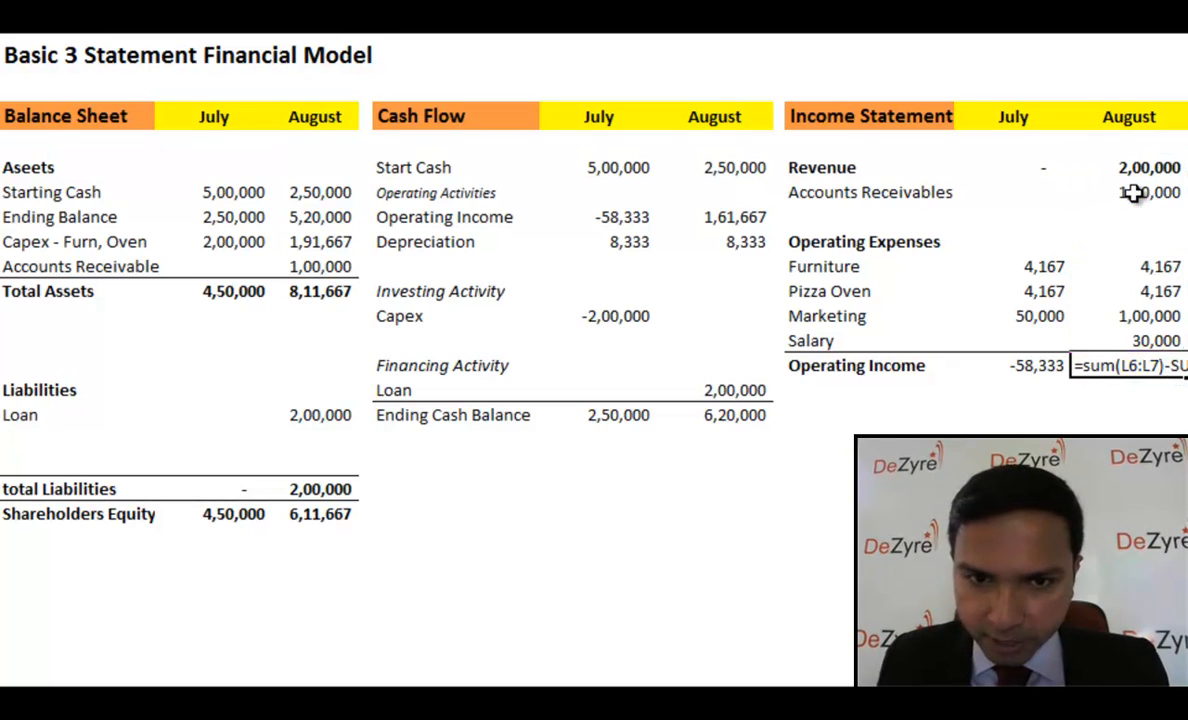
key(Return)
click(1134, 368)
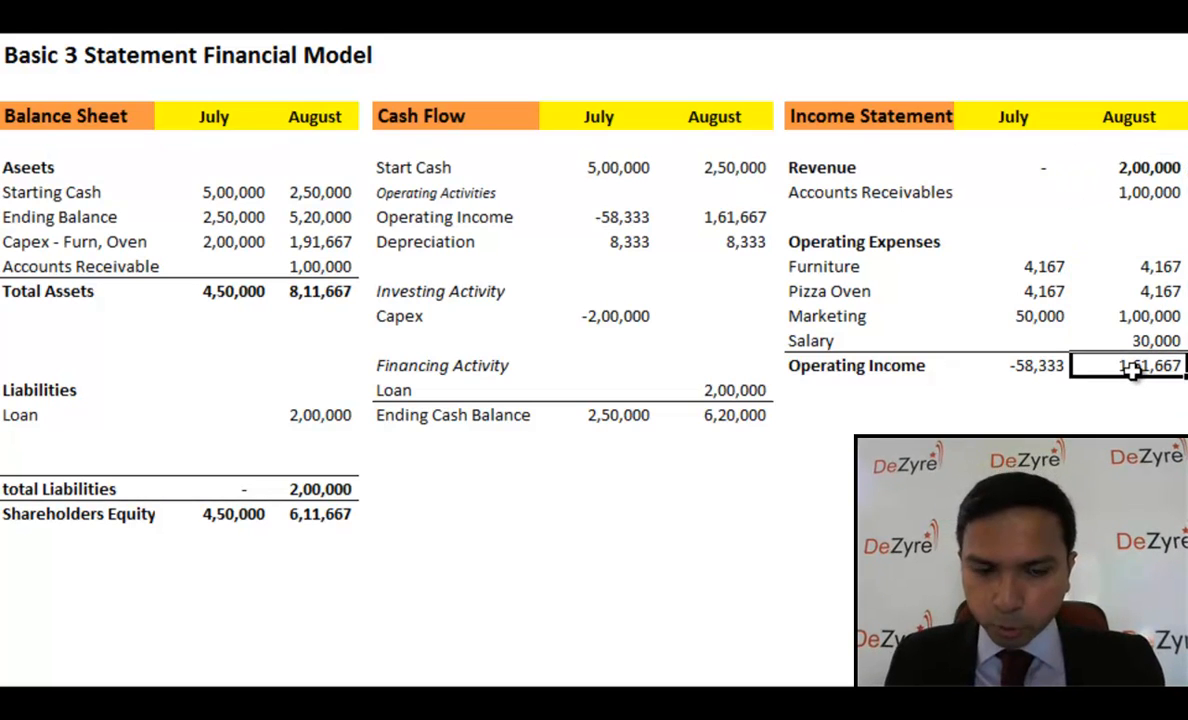
click(732, 217)
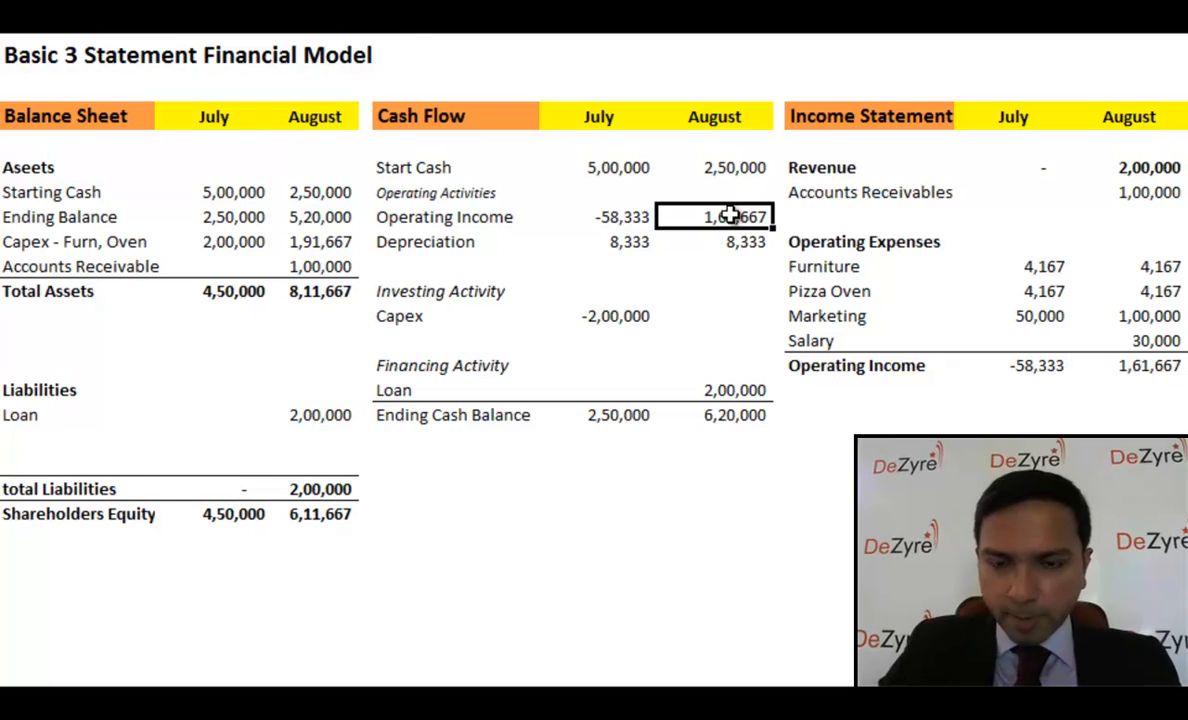
Check the cash flow's August Operating Income link and compare its August Ending Cash Balance with the balance sheet's August Ending Balance.
text(=L14)
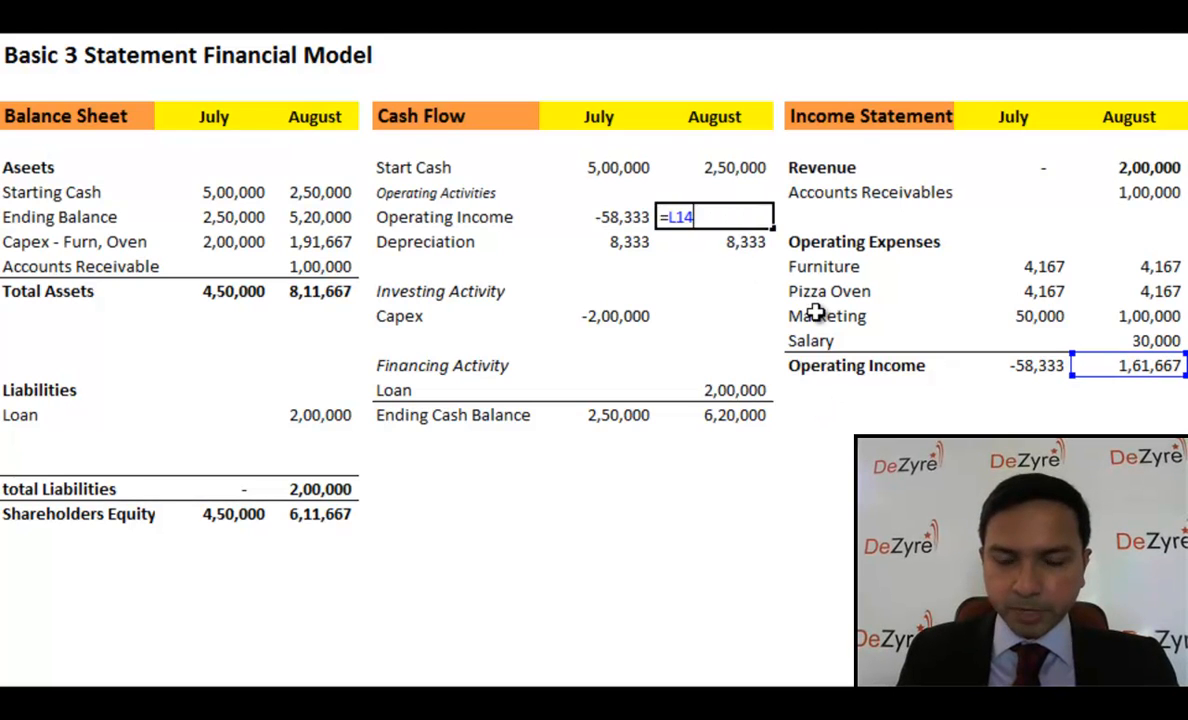
key(ctrl+Return)
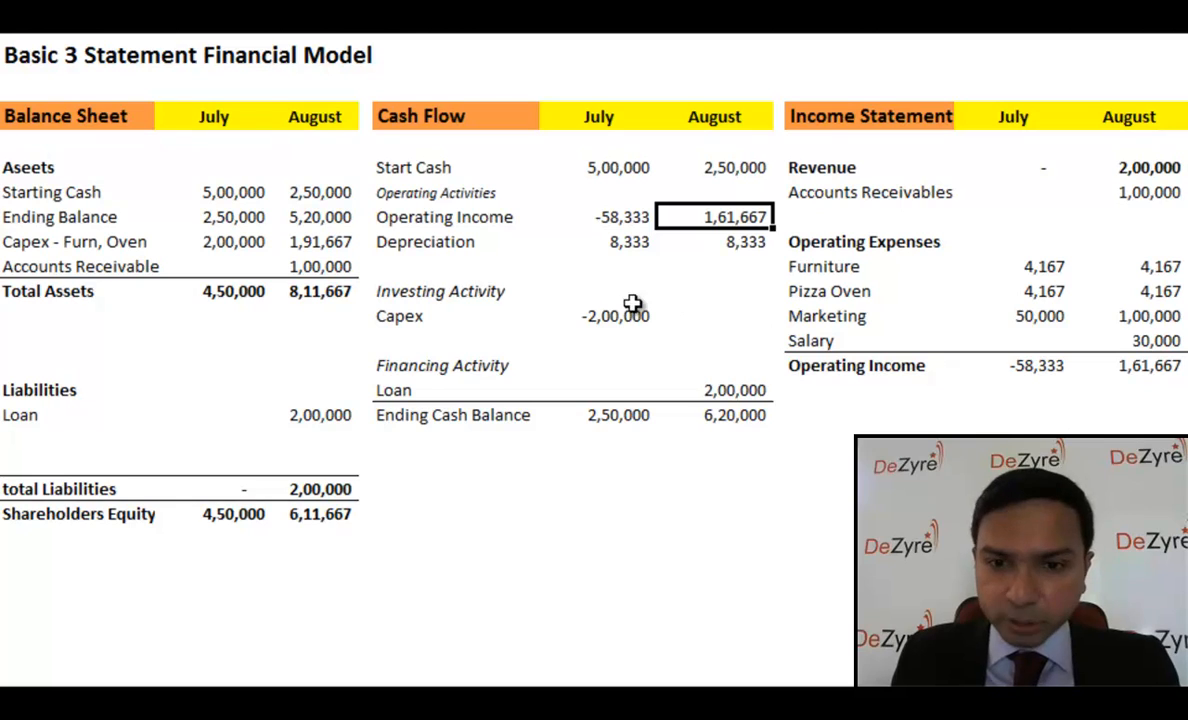
click(338, 217)
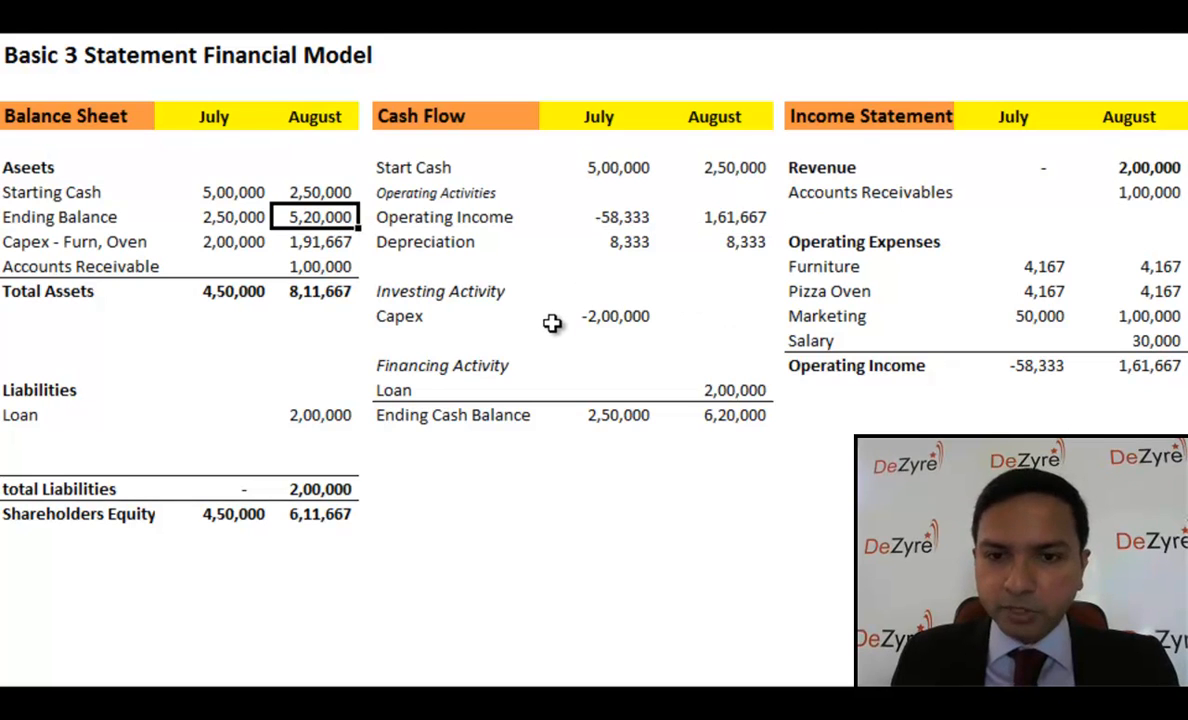
click(727, 416)
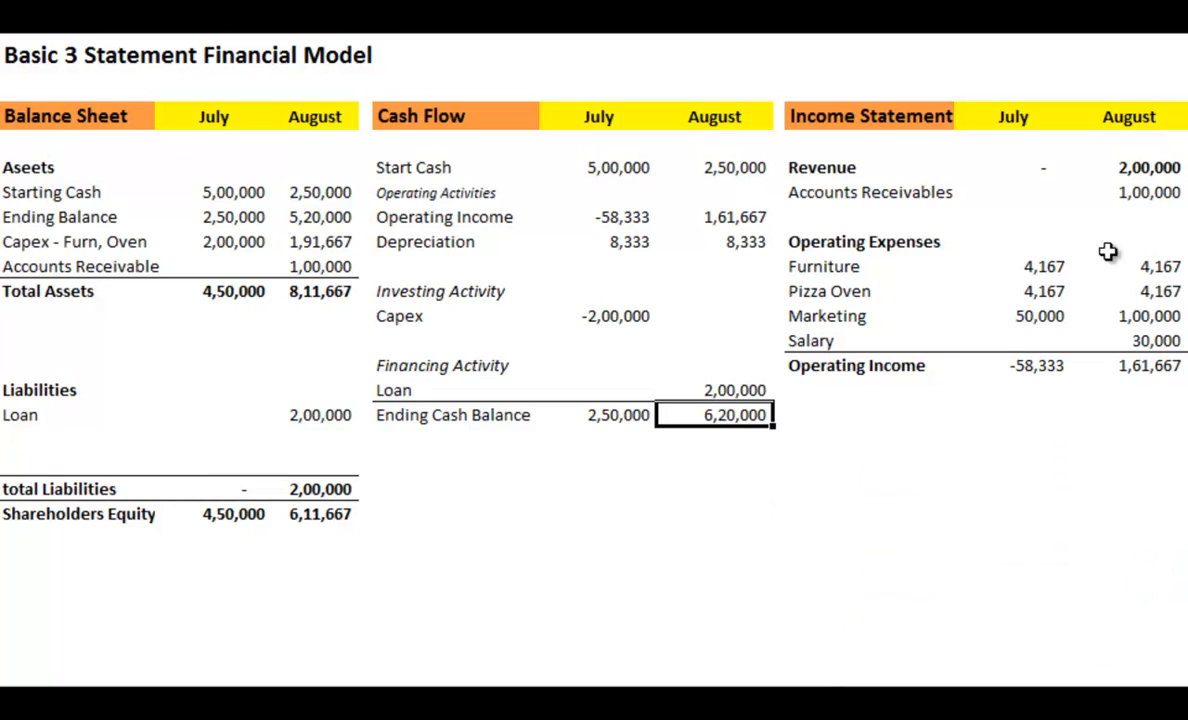
click(303, 195)
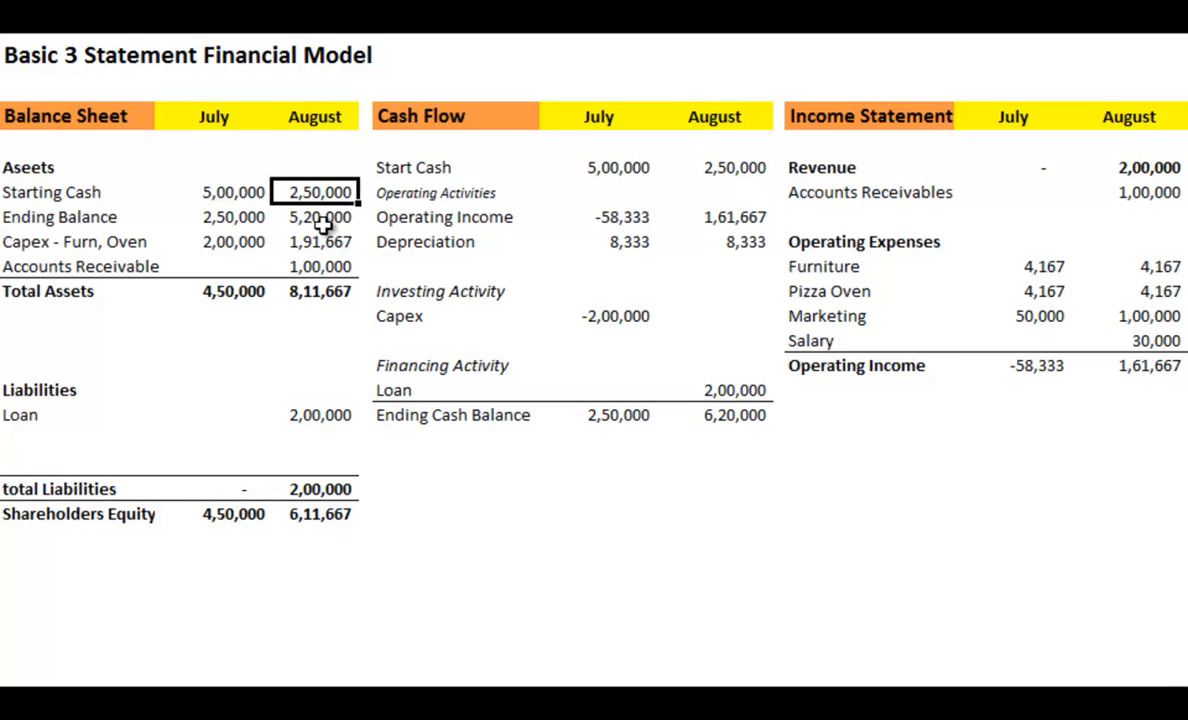
click(305, 216)
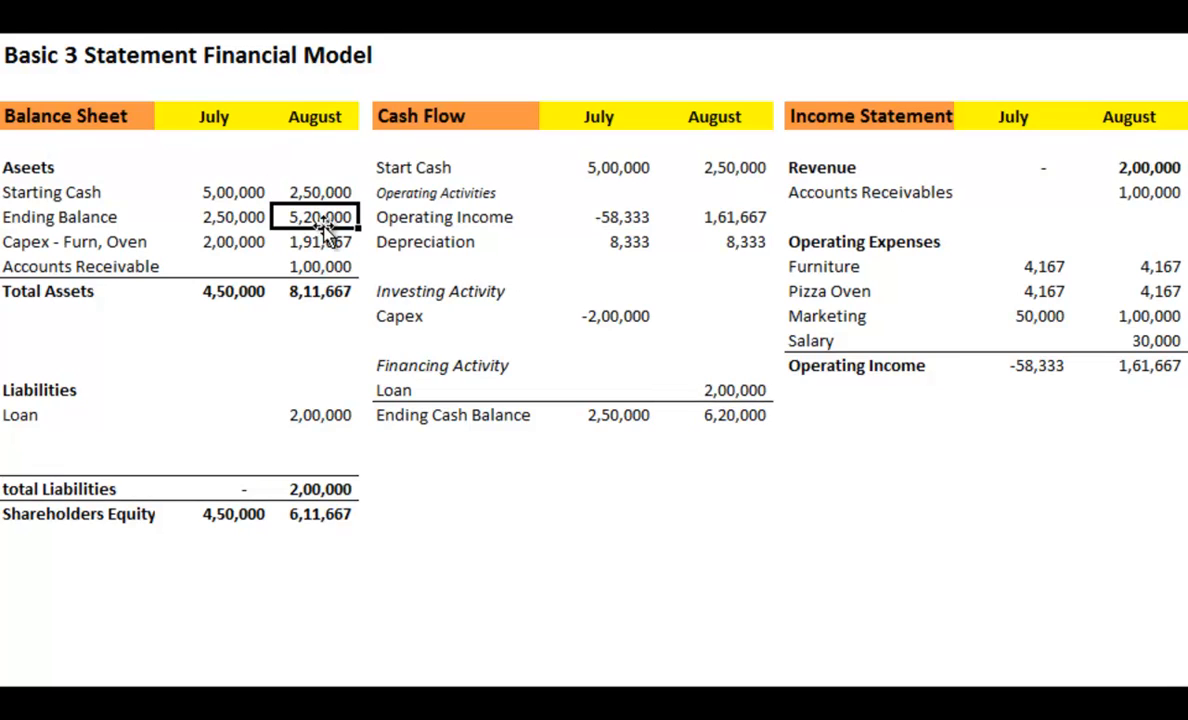
click(734, 218)
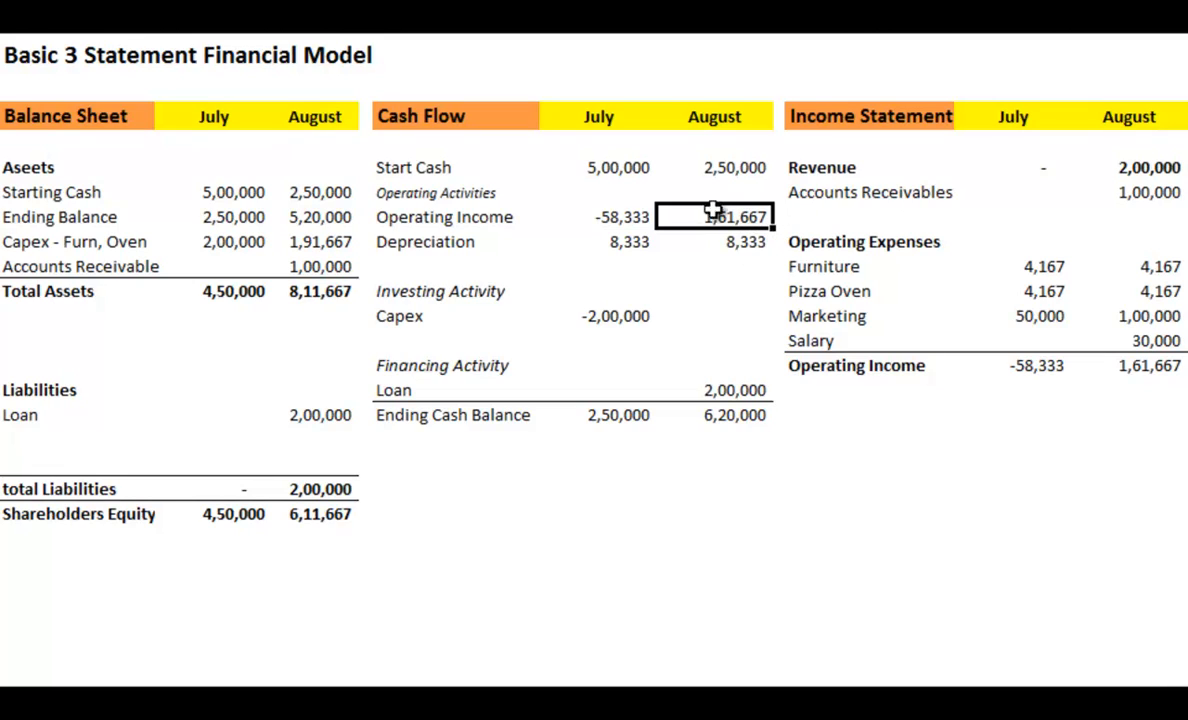
Add a "Change in AcctRecei" row label under the cash flow's operating activities, directly below Depreciation.
click(747, 264)
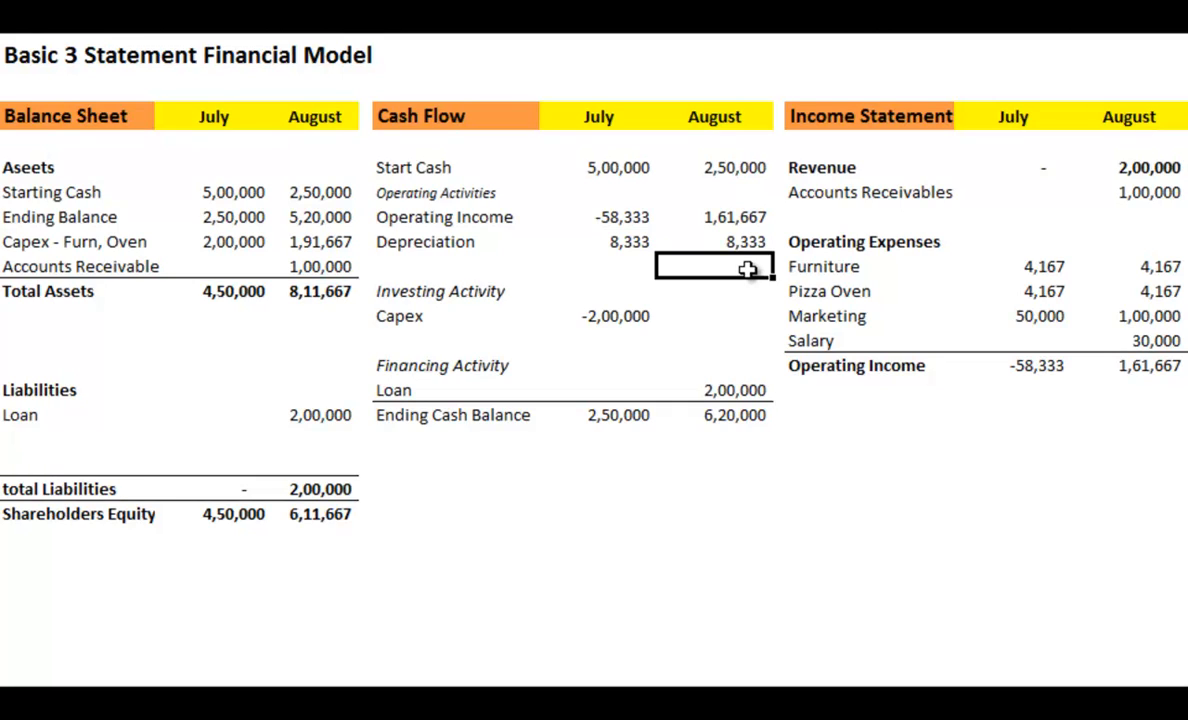
key(Left)
key(Left)
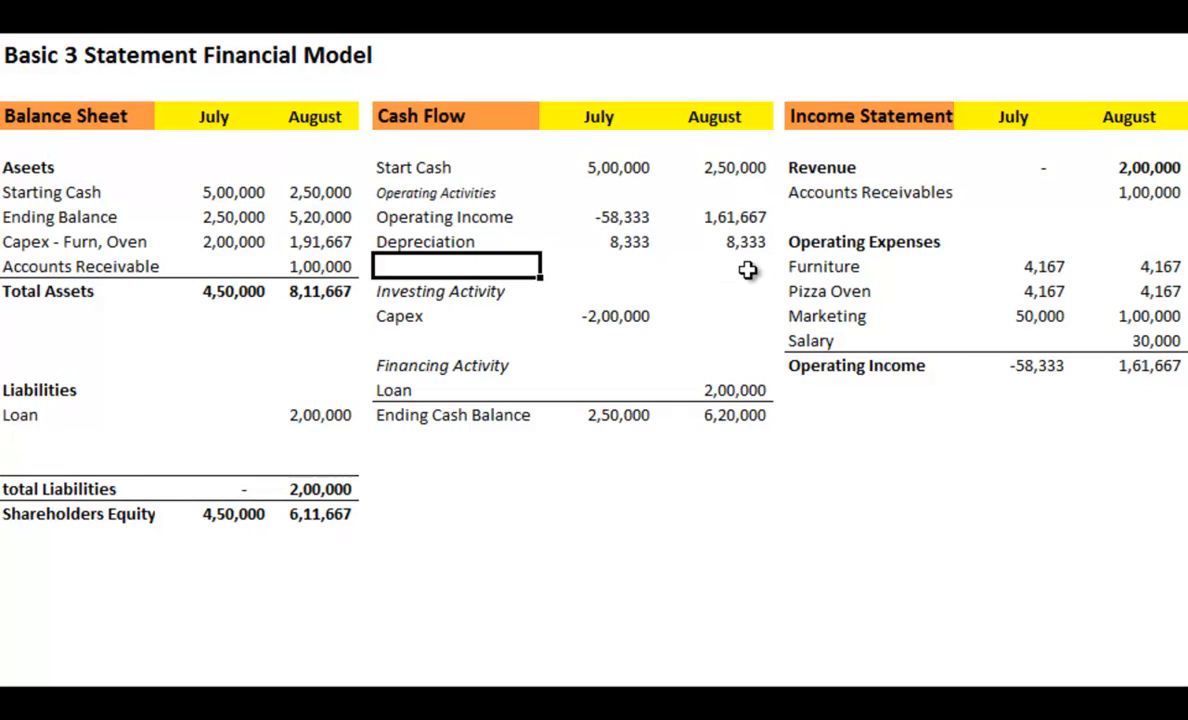
text(Ch)
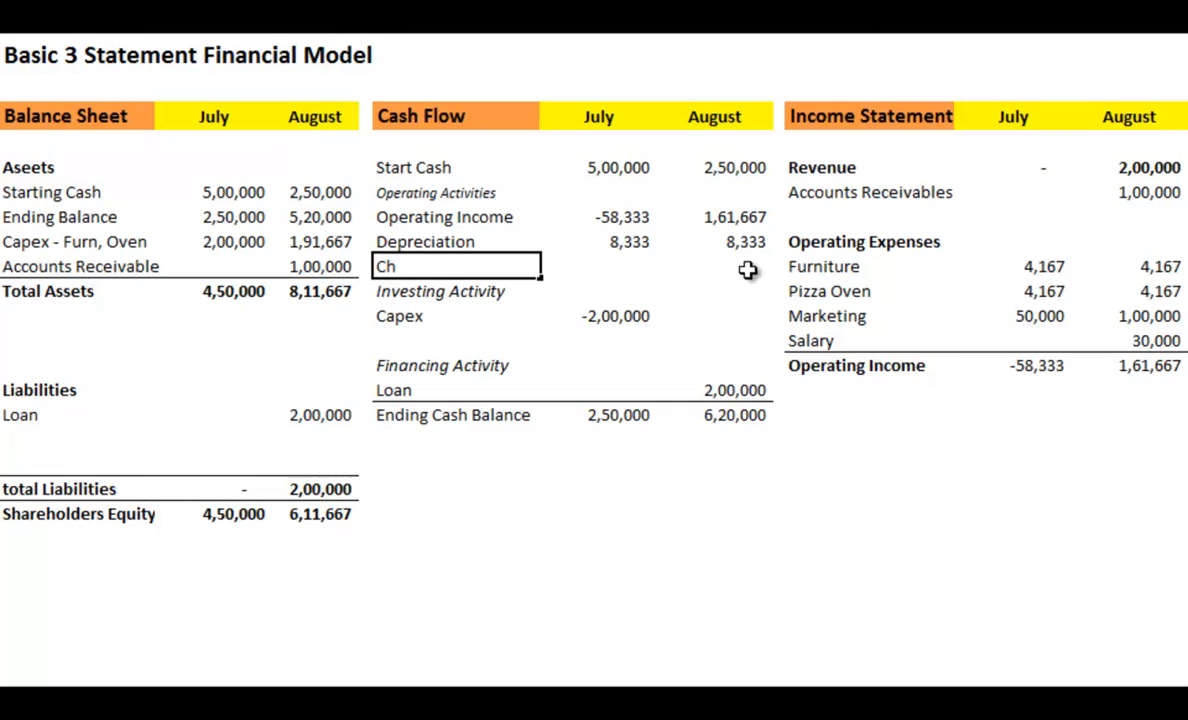
text(ange in AcctRece)
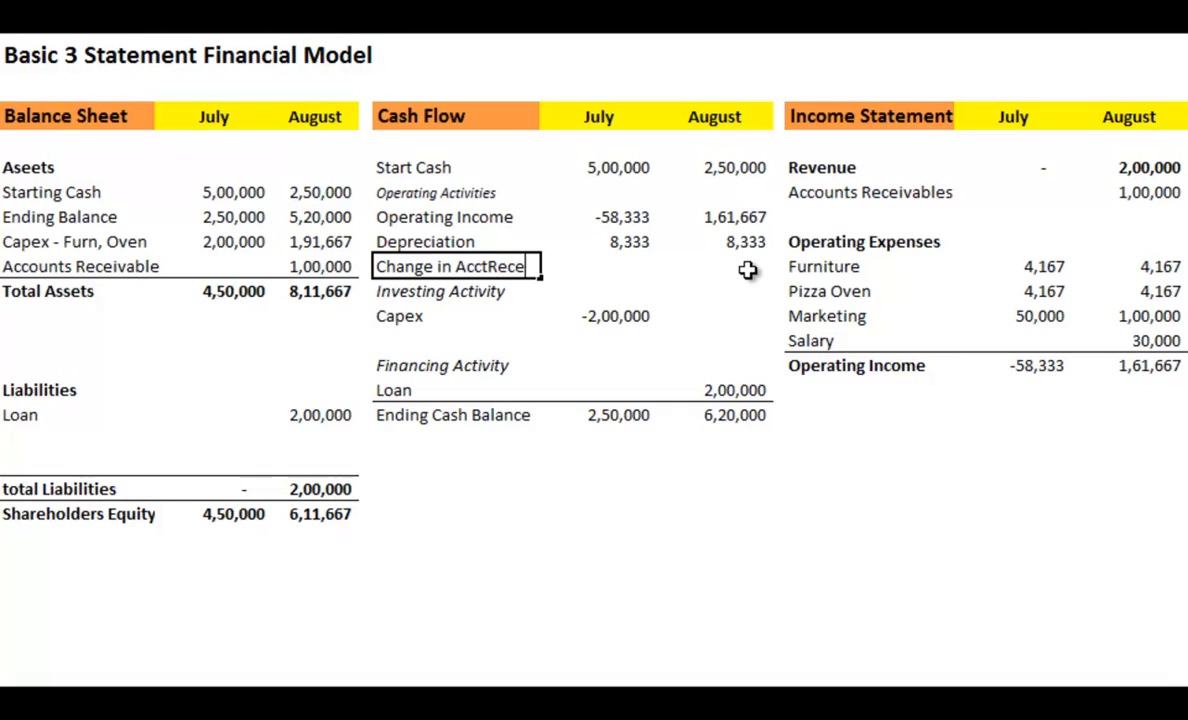
text(i)
click(748, 269)
key(Left)
key(Left)
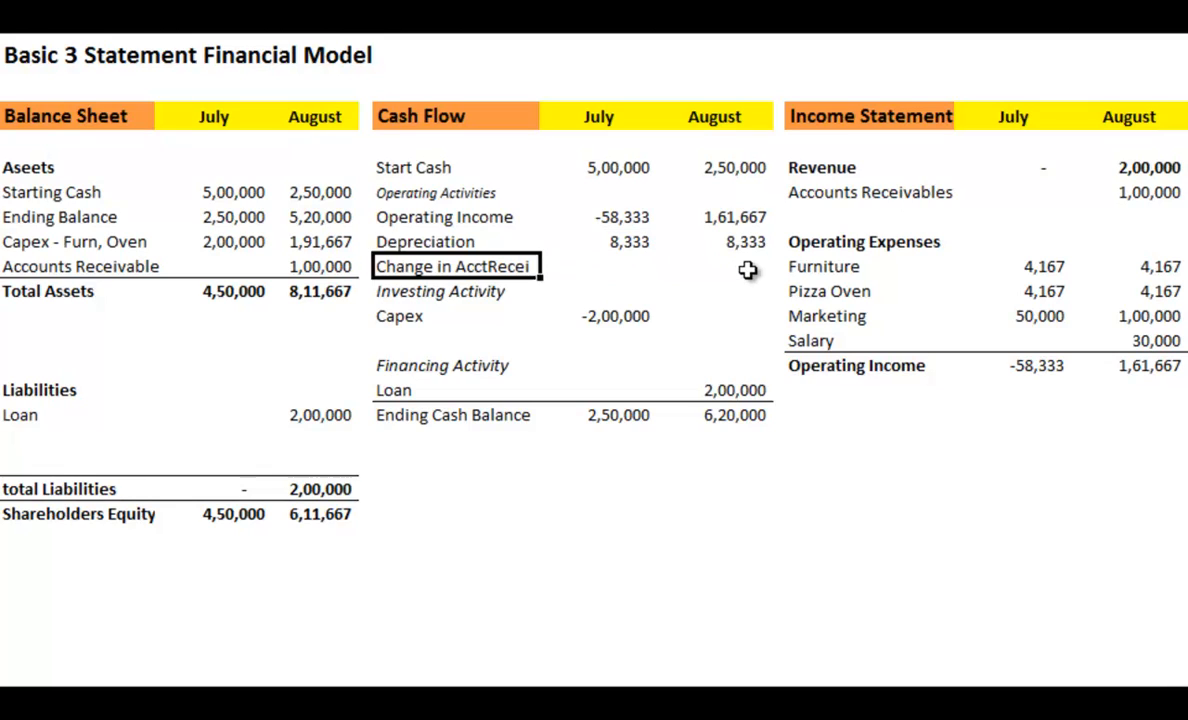
key(Down)
key(shift+Down)
key(shift+Right)
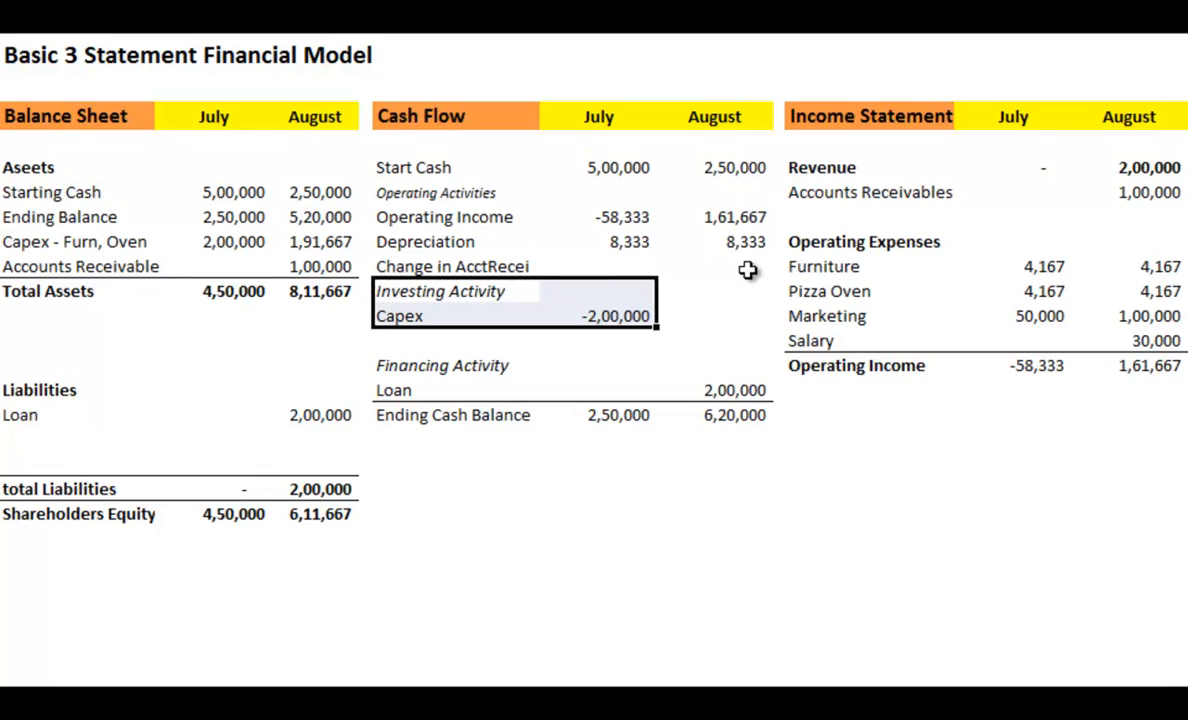
Set the cash flow's August Change in AcctRecei to the negative of the income statement's August Accounts Receivables, and compare the August ending balances.
click(748, 269)
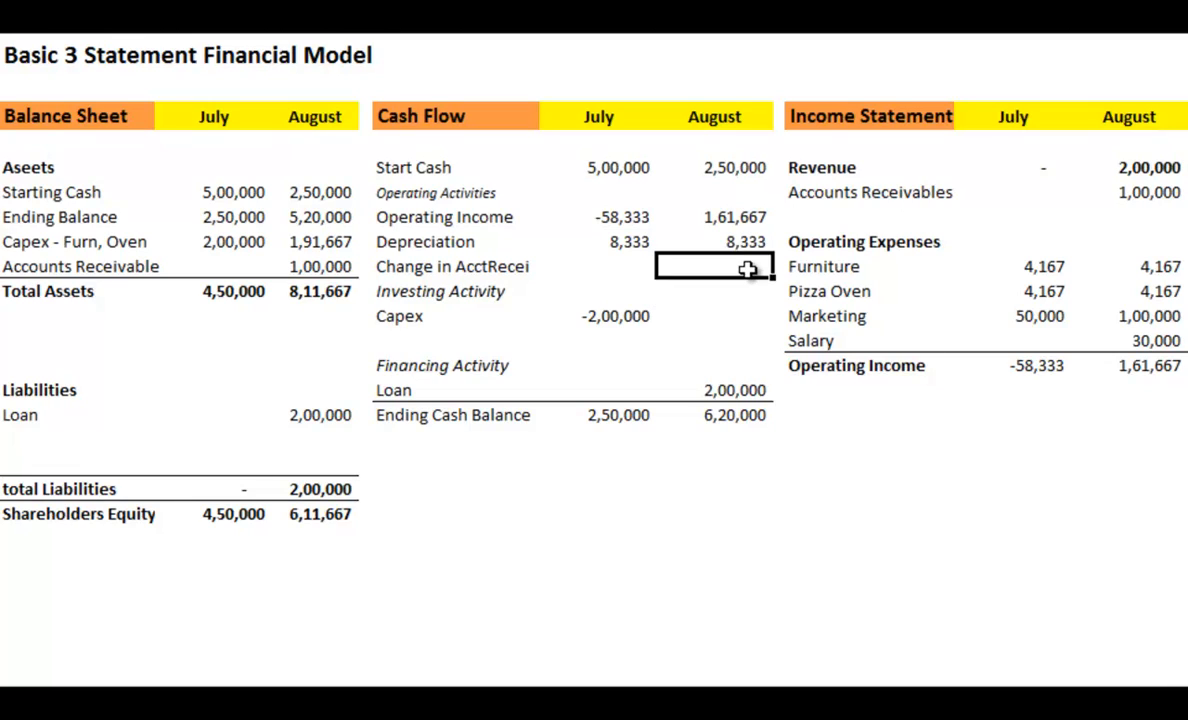
text(-)
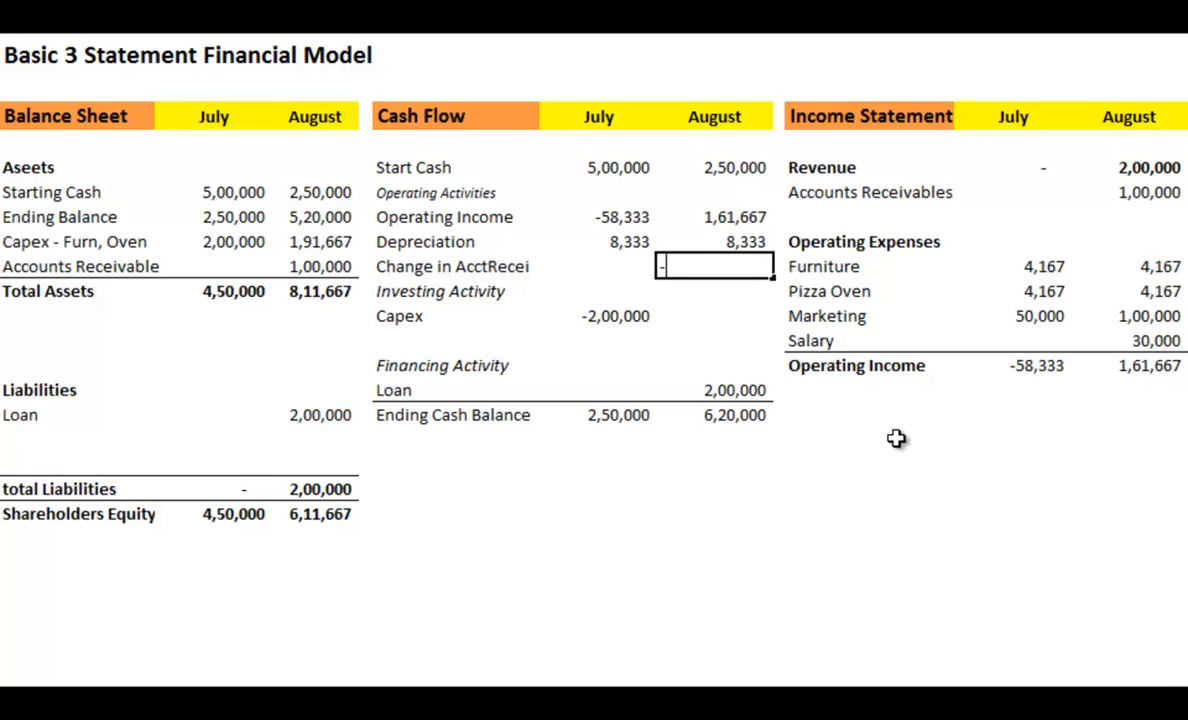
click(1132, 192)
key(Return)
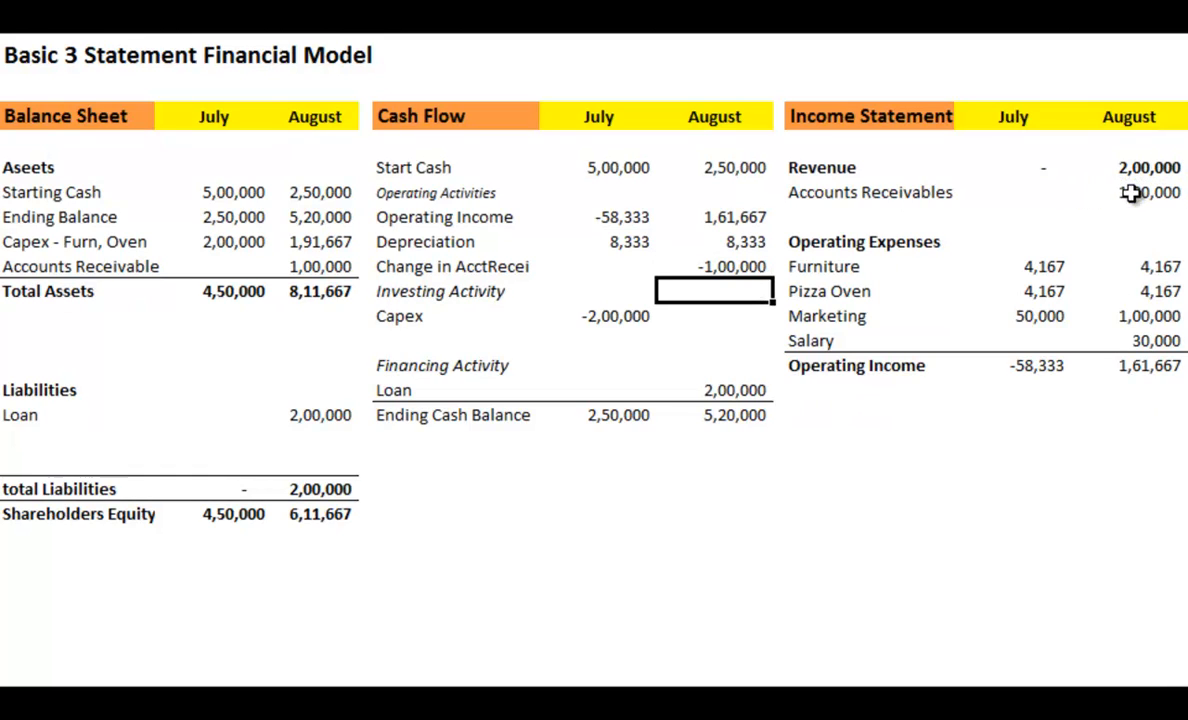
click(722, 416)
click(318, 216)
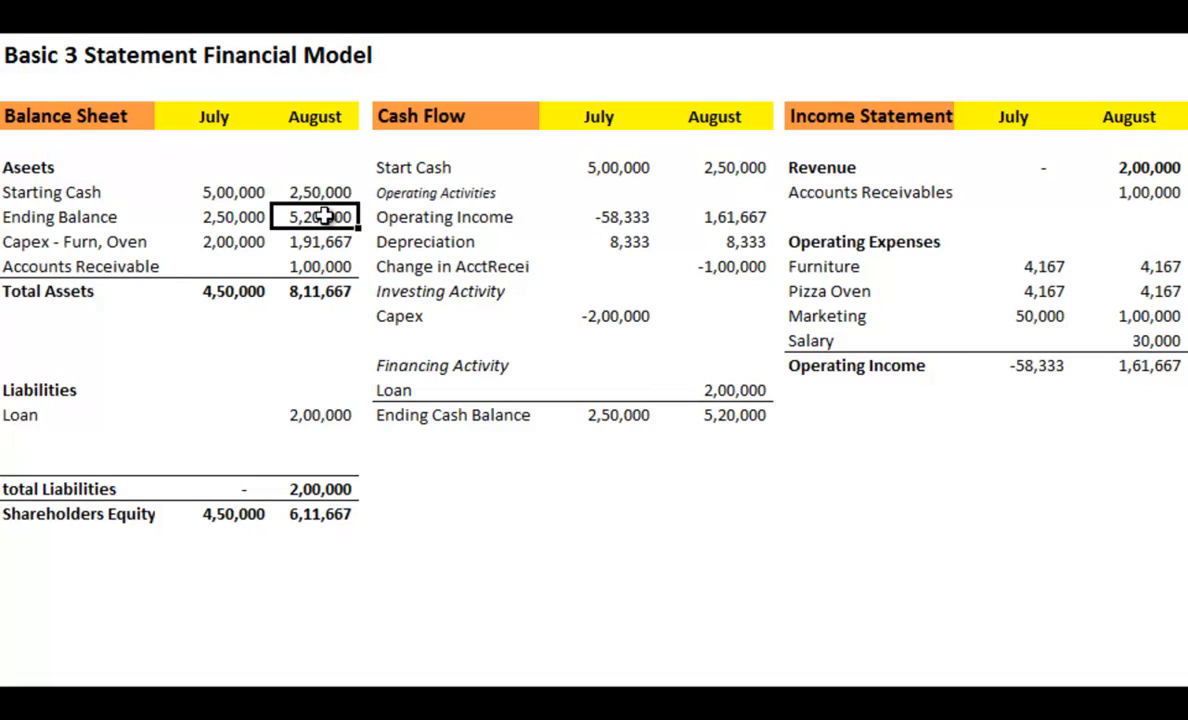